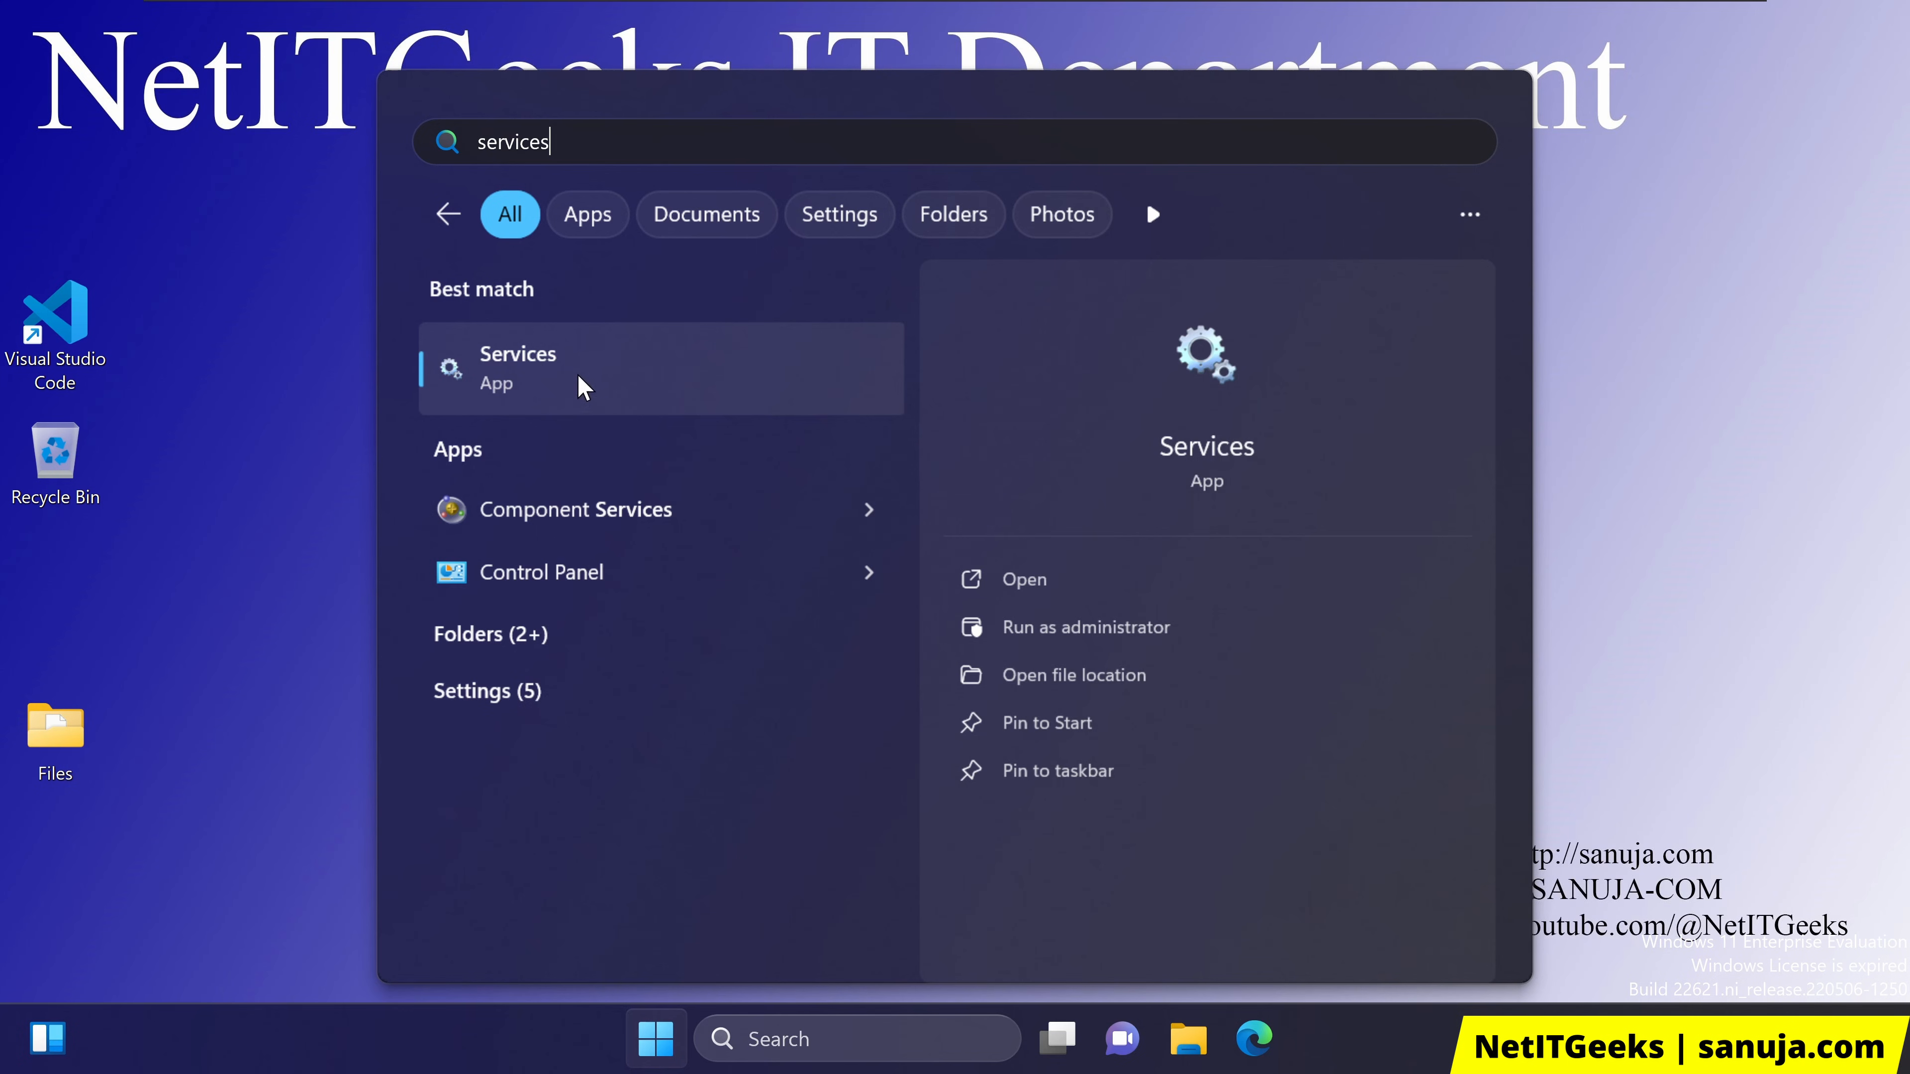
Open the Services console and select the Windows Update service in the list
click(615, 376)
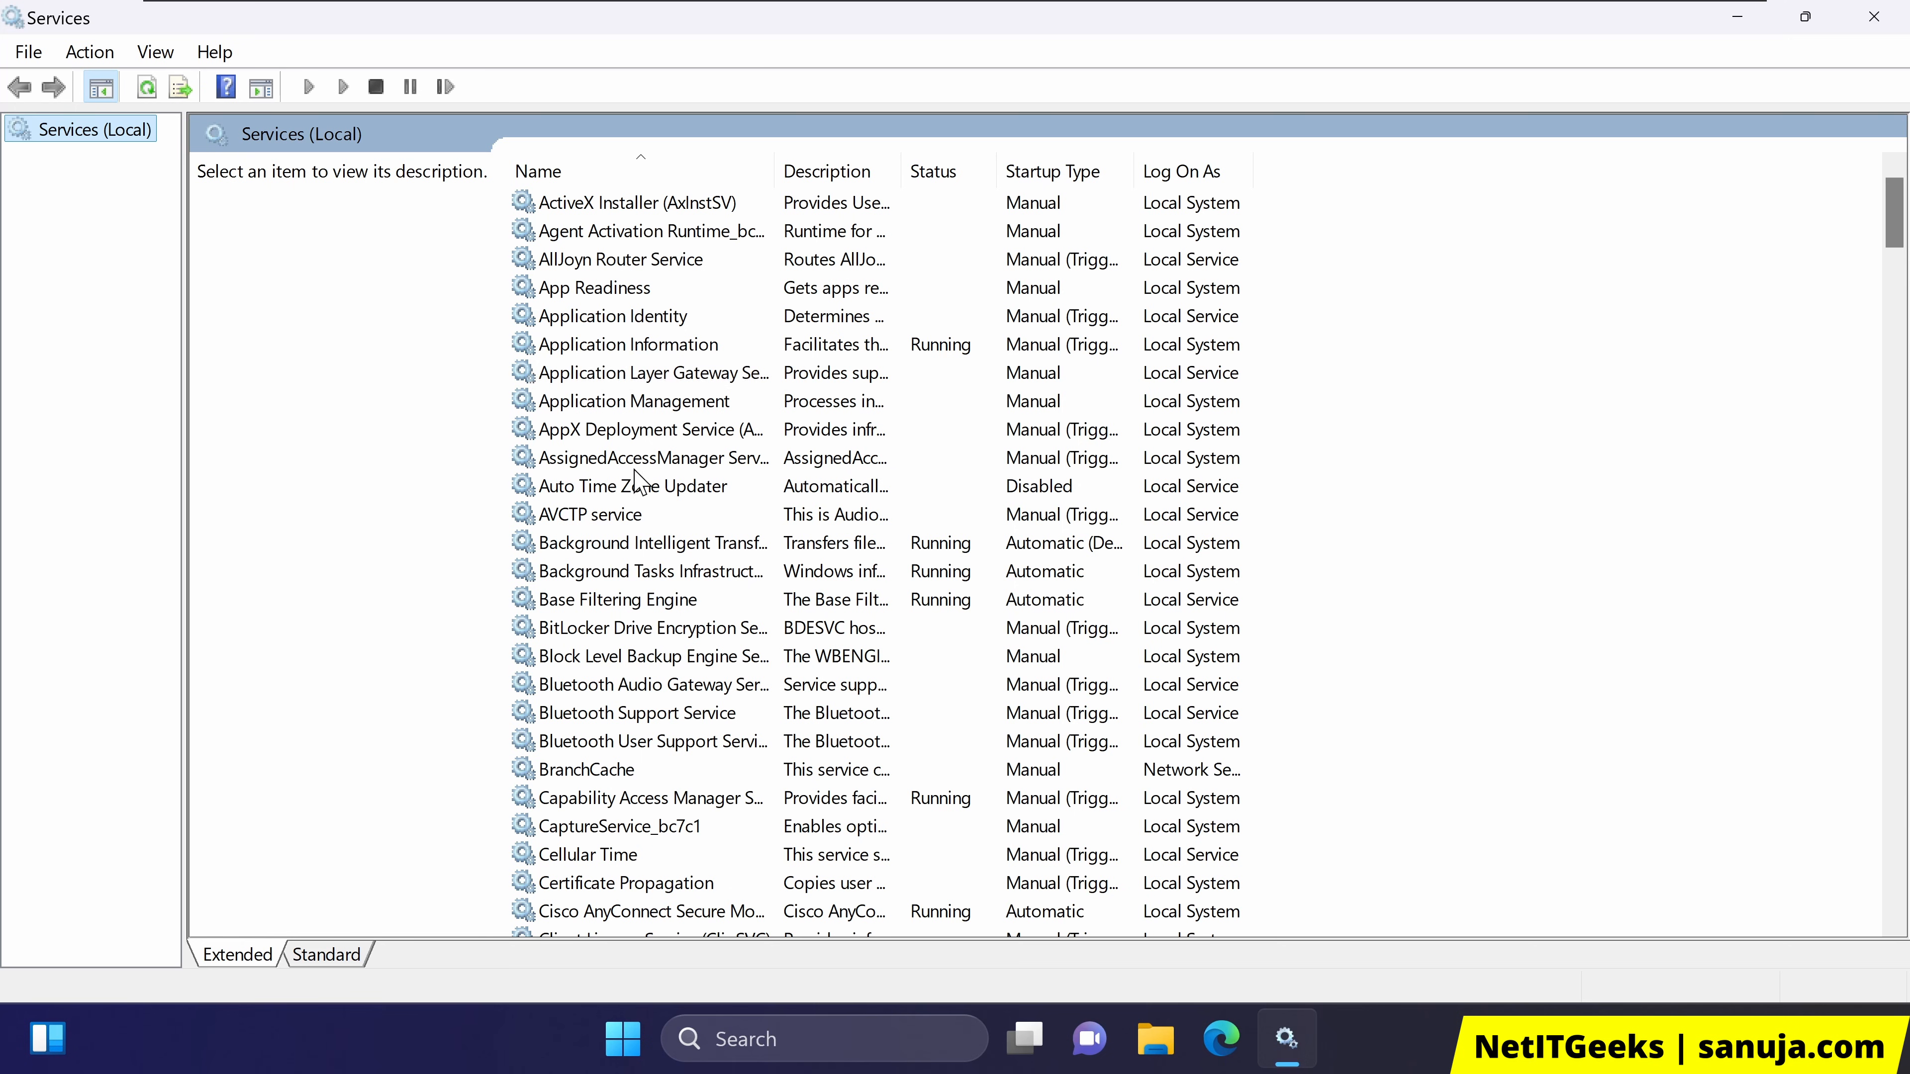
scroll(654, 511, down, 1)
scroll(671, 530, up, 1)
scroll(671, 530, down, 13)
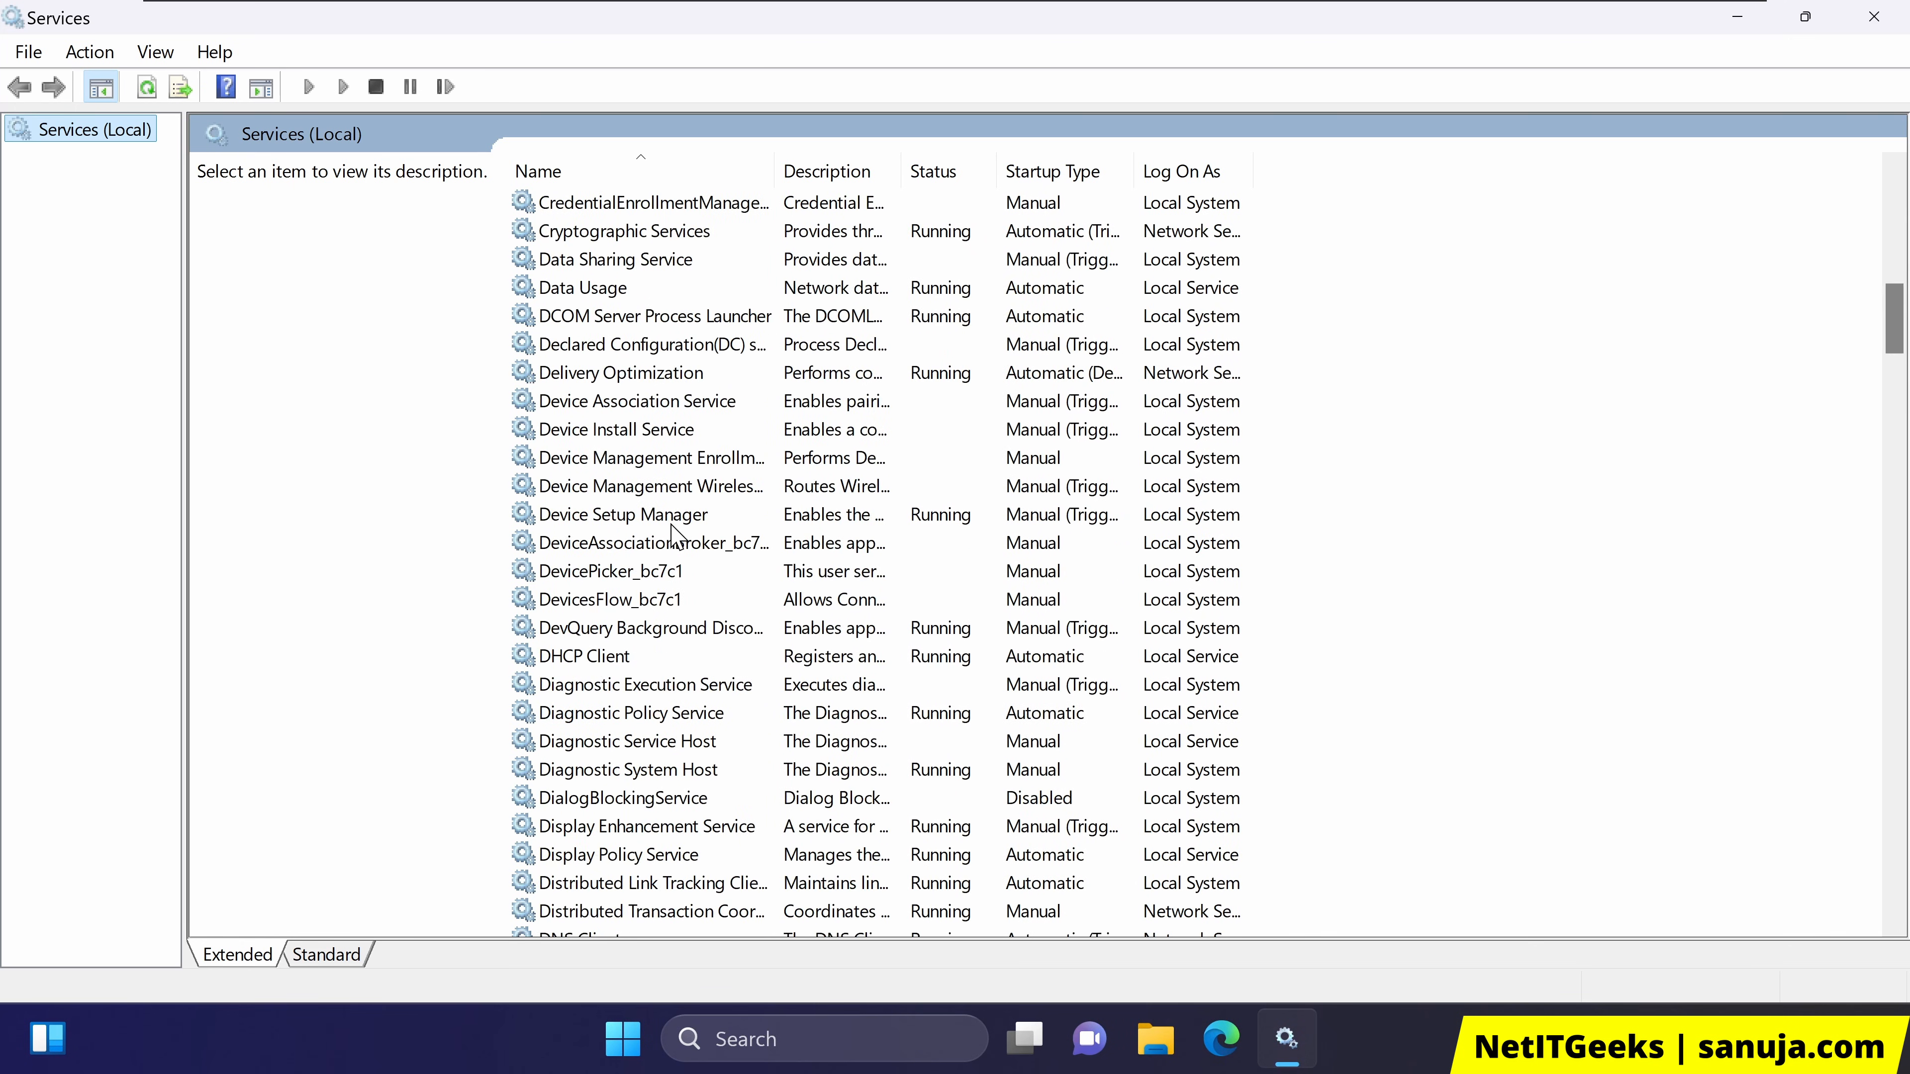
click(651, 374)
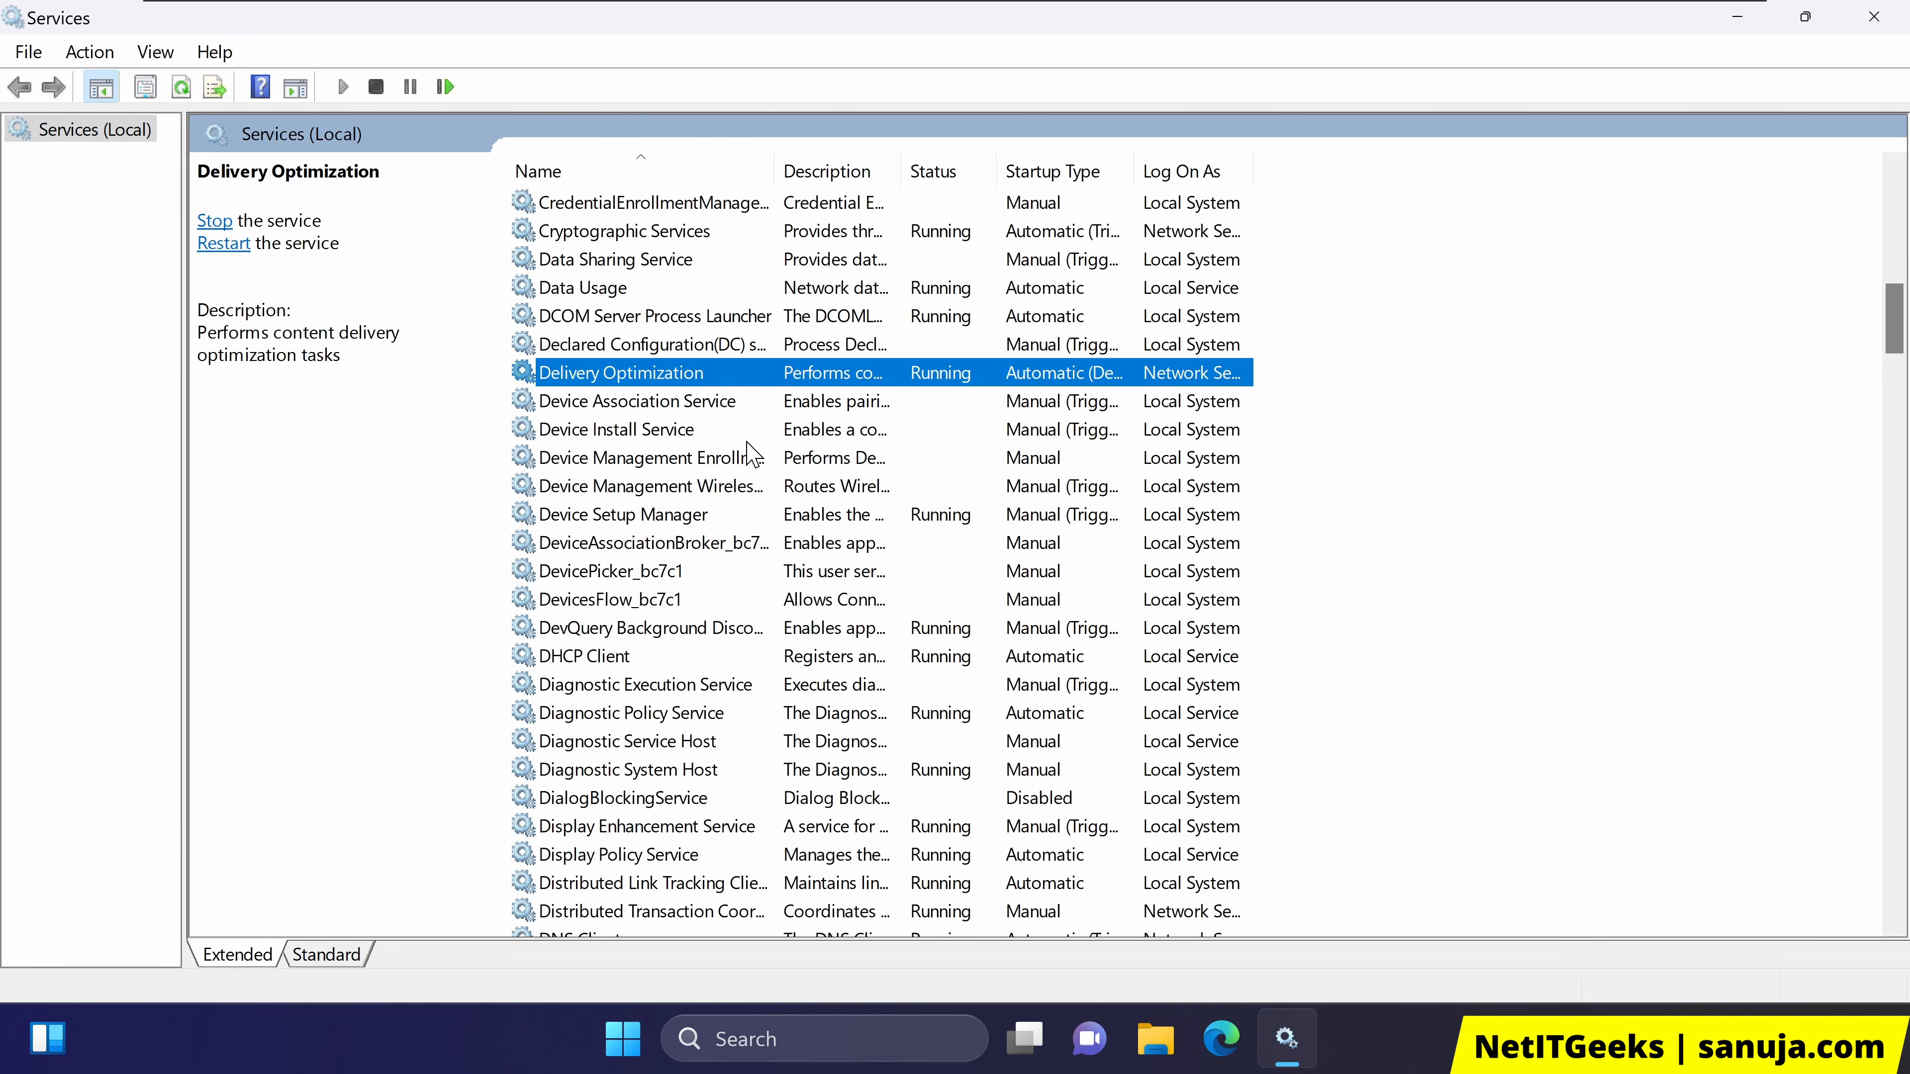
text(windows audio)
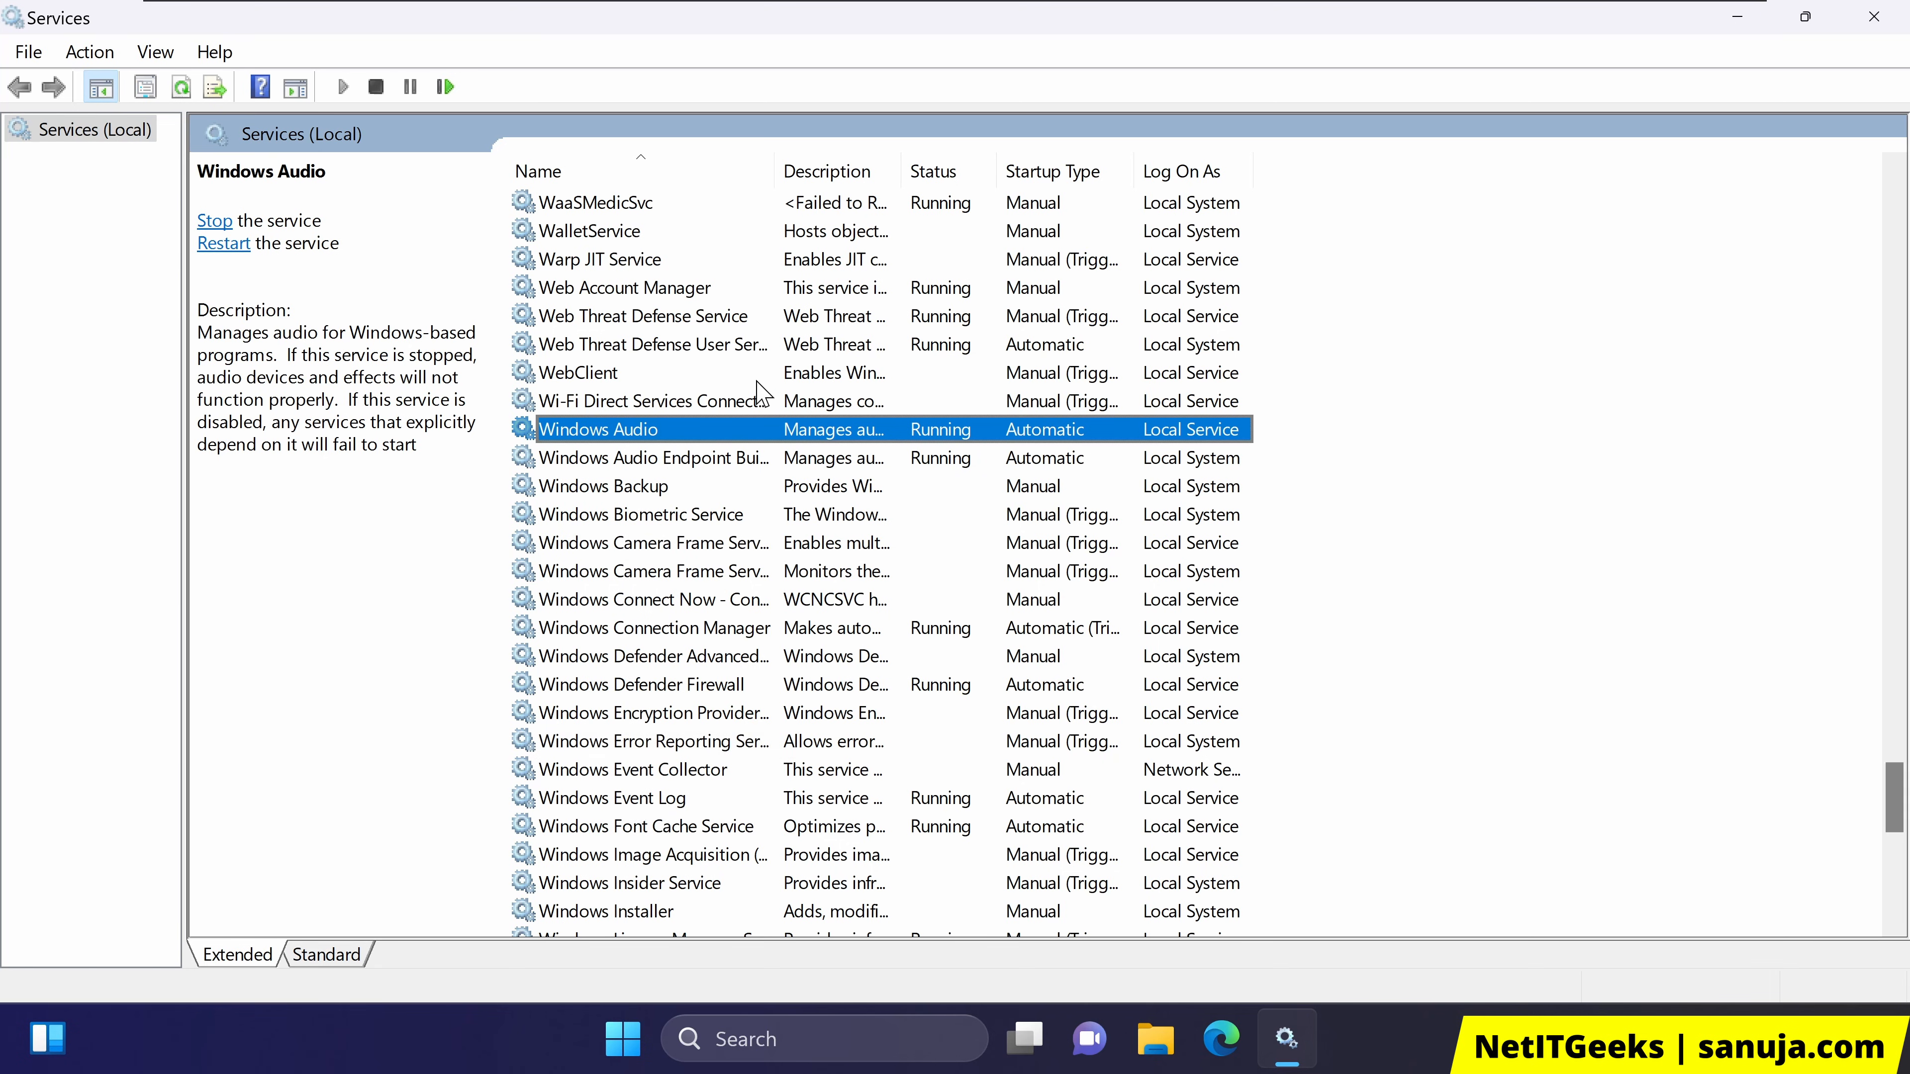
scroll(782, 494, up, 12)
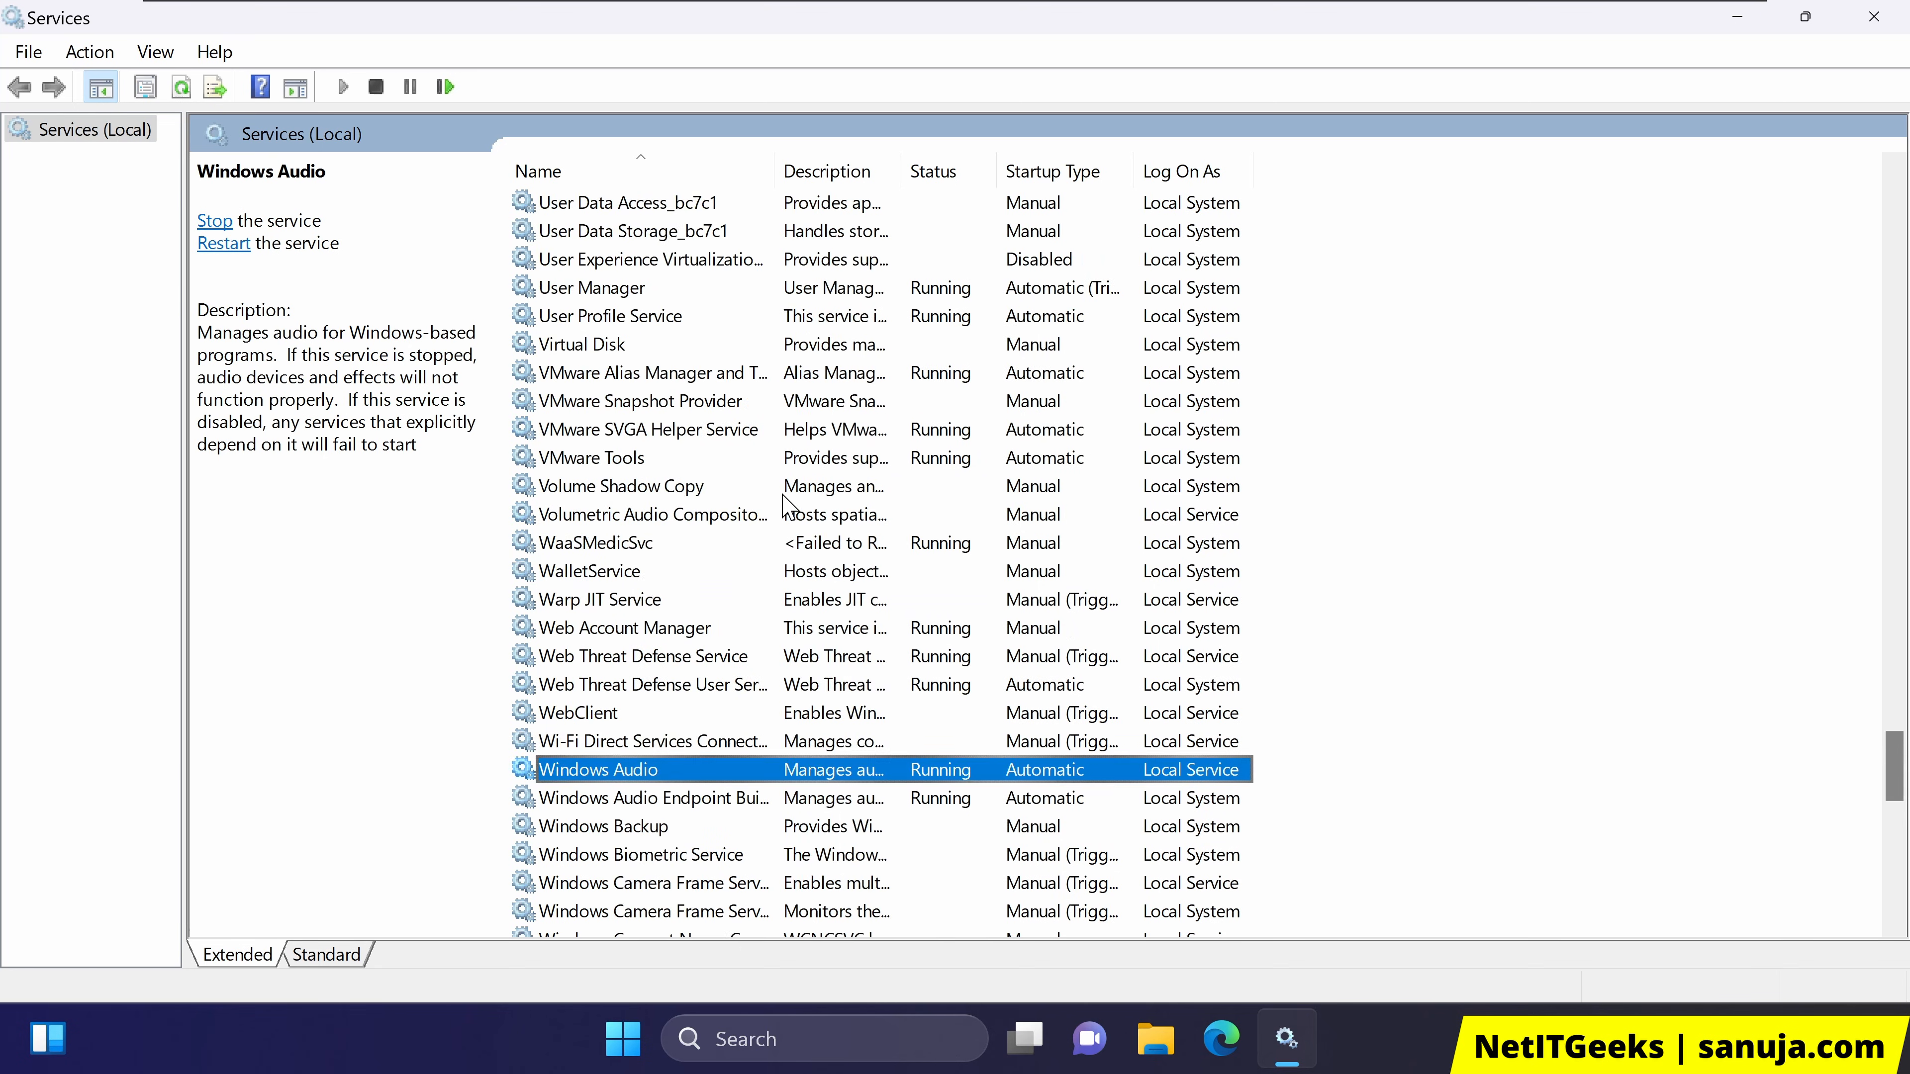
click(708, 307)
text(win)
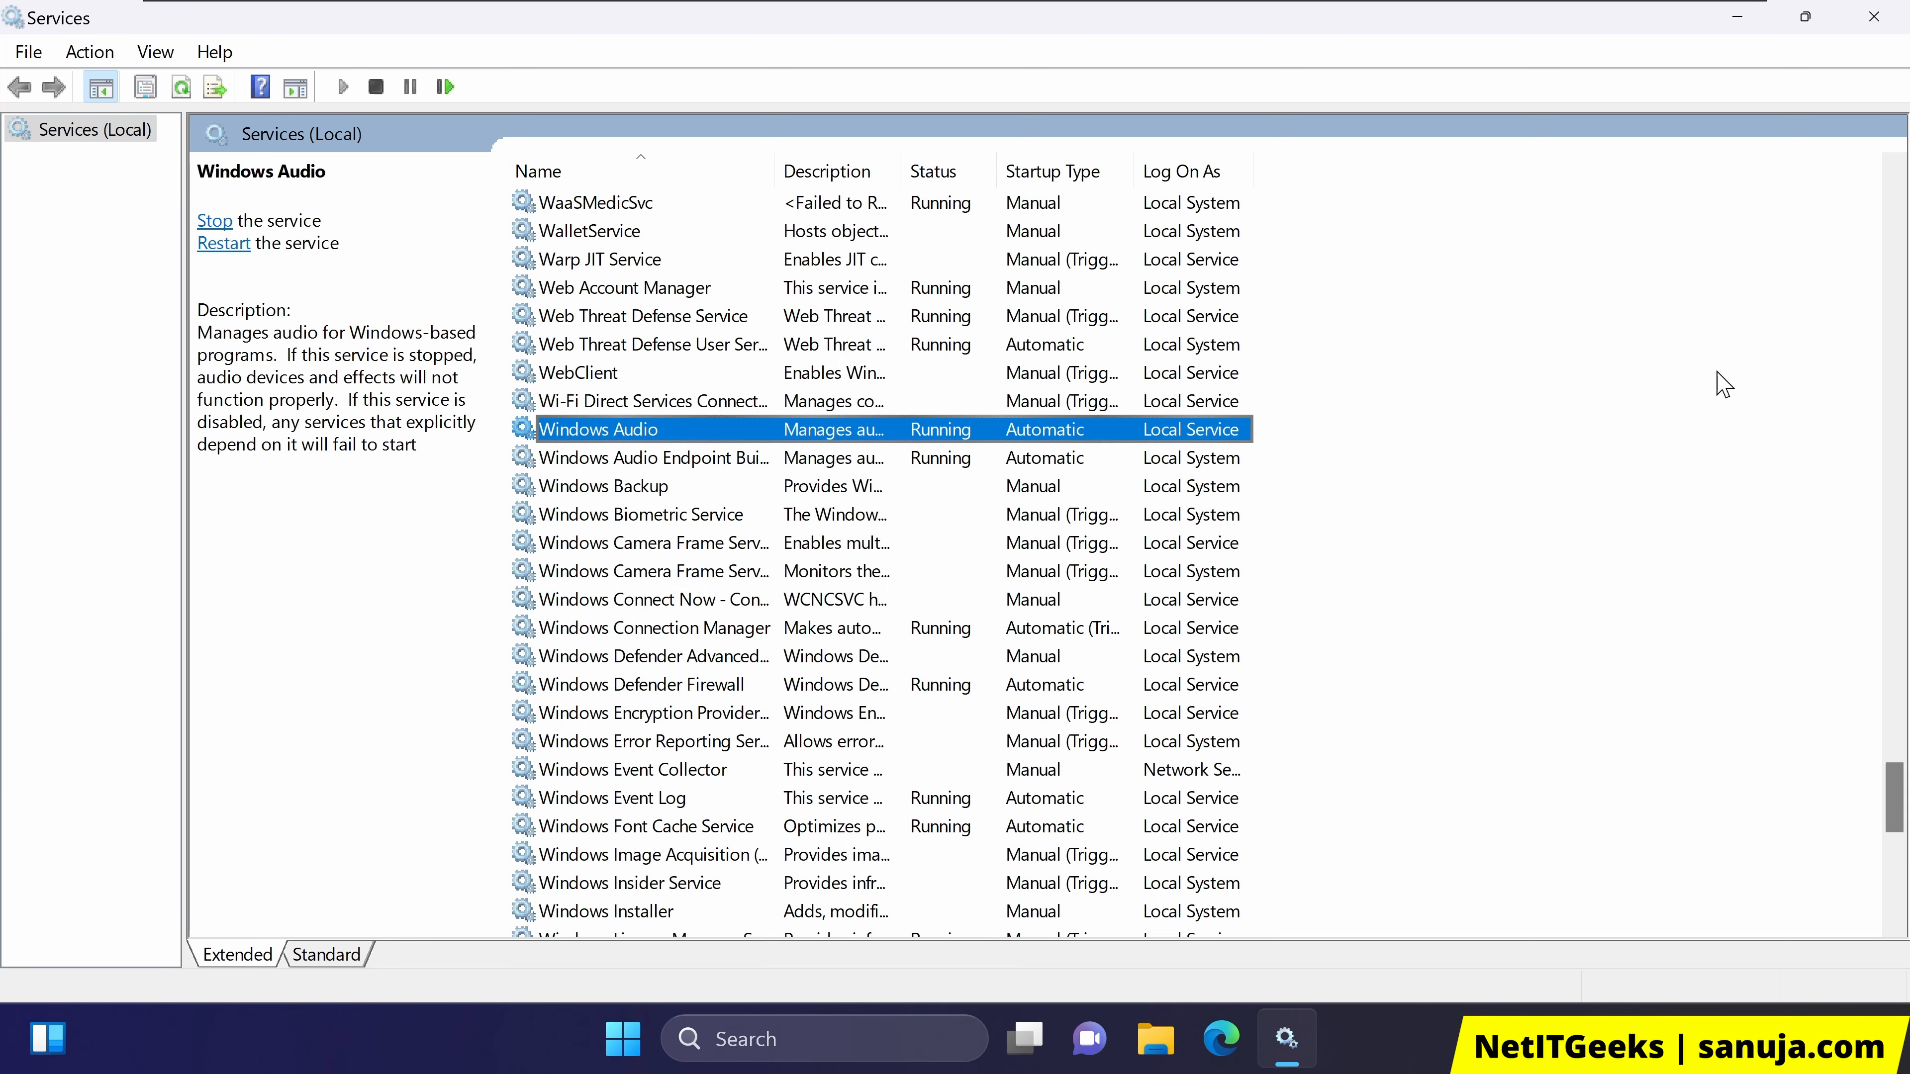
drag(1901, 788, 1906, 849)
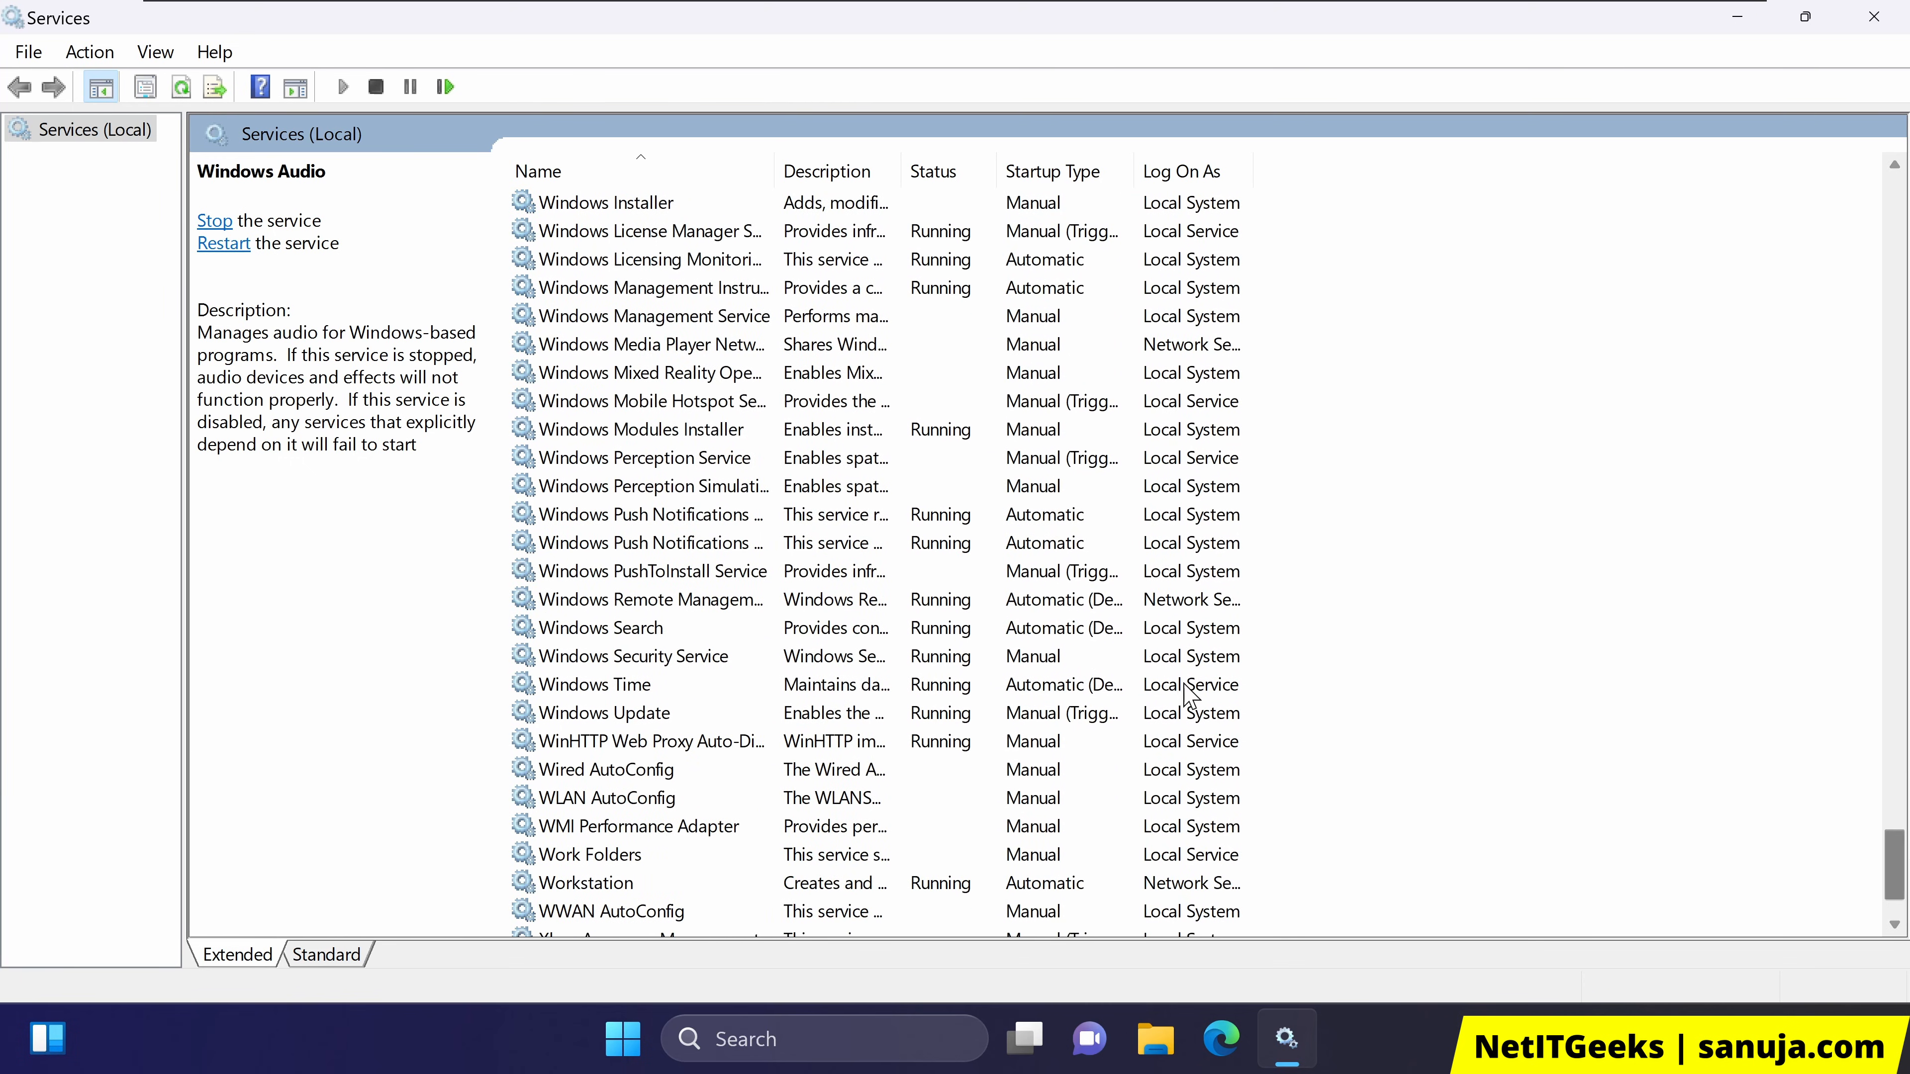
click(630, 715)
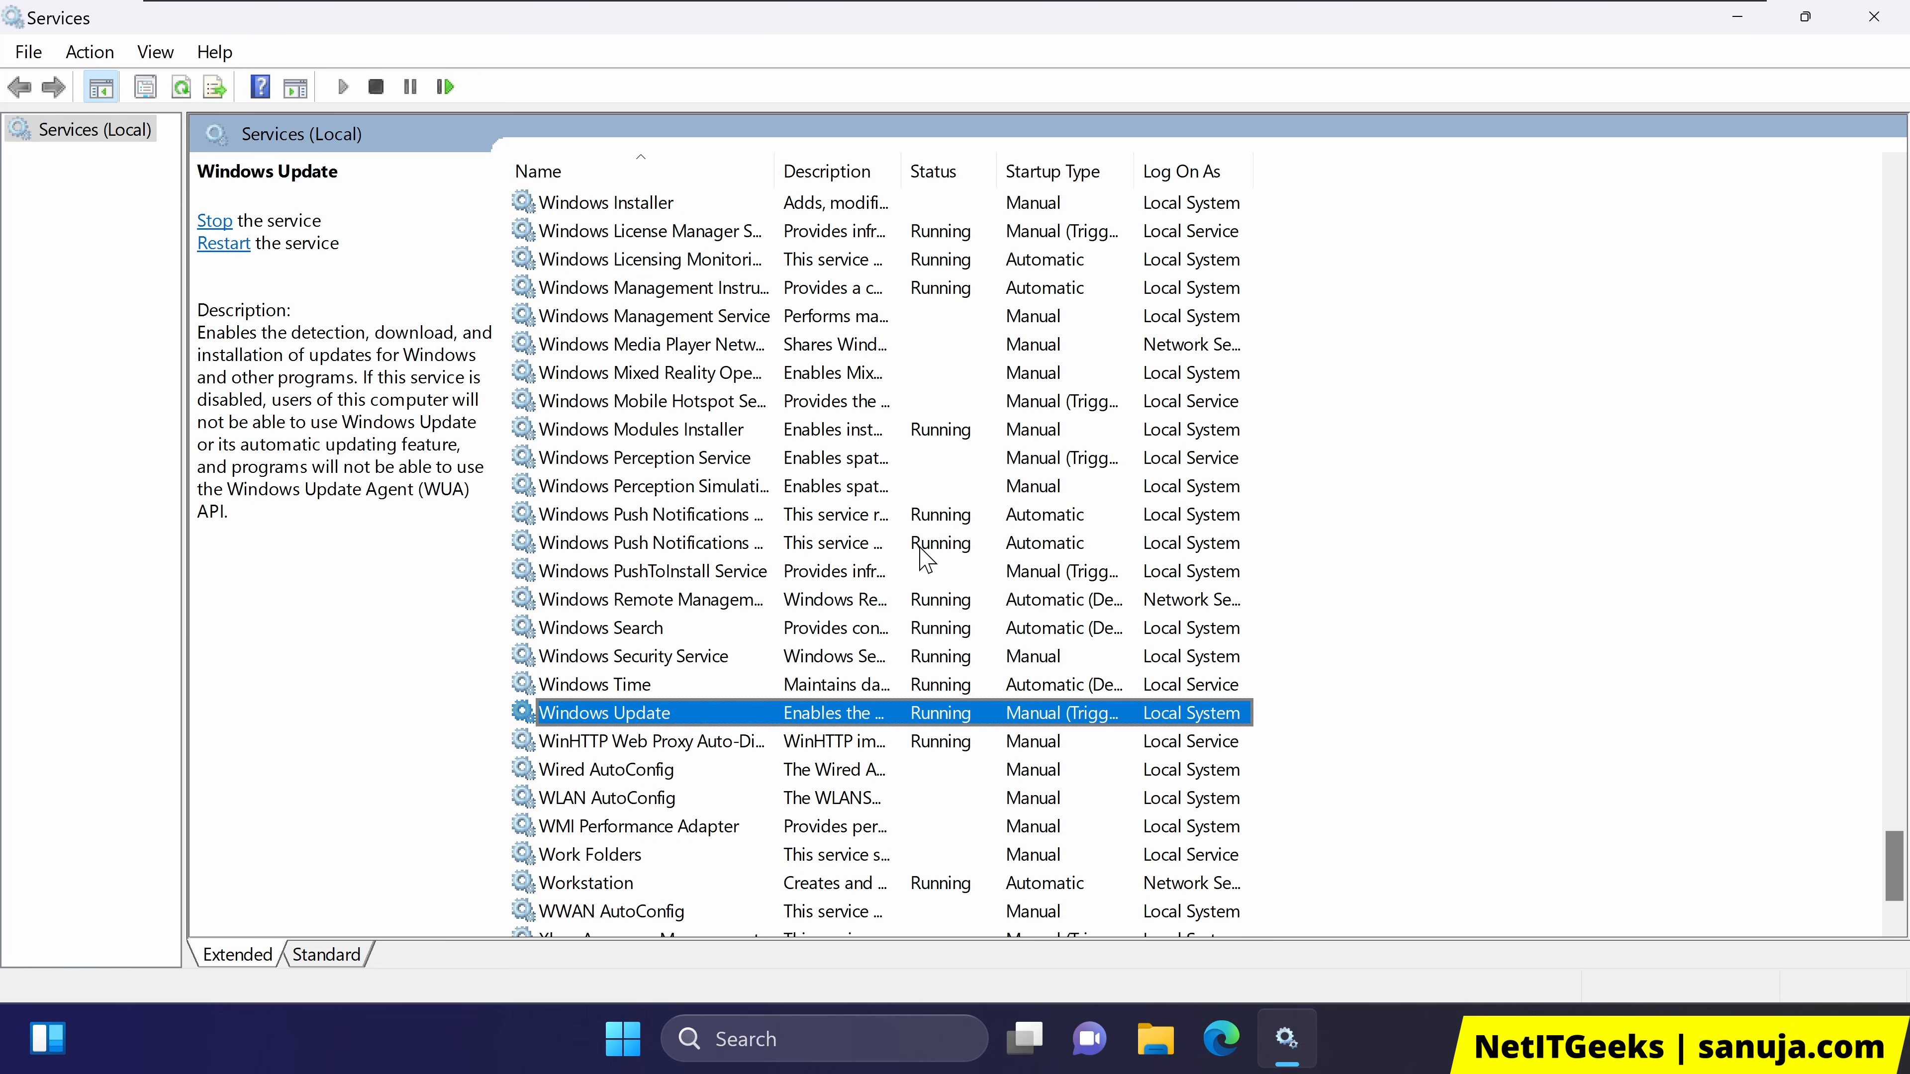
double_click(653, 715)
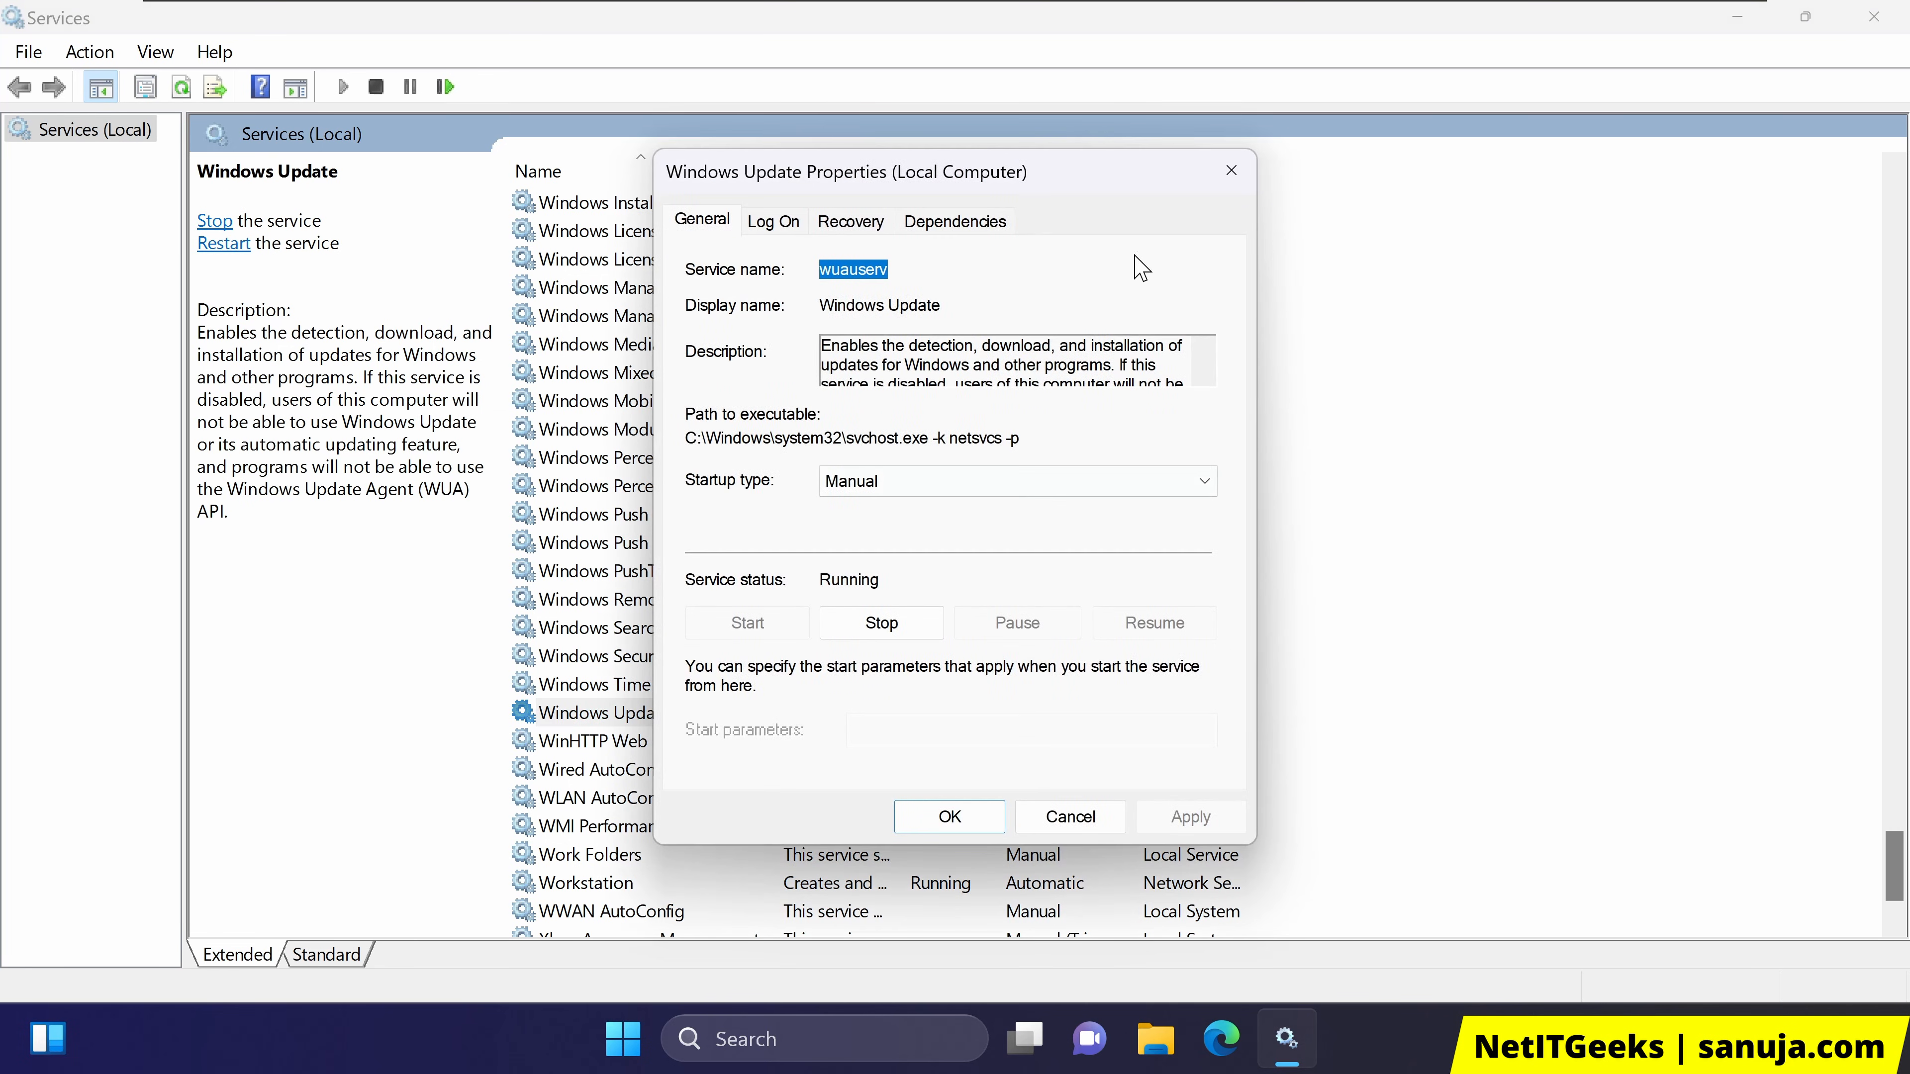
click(1230, 171)
right_click(686, 713)
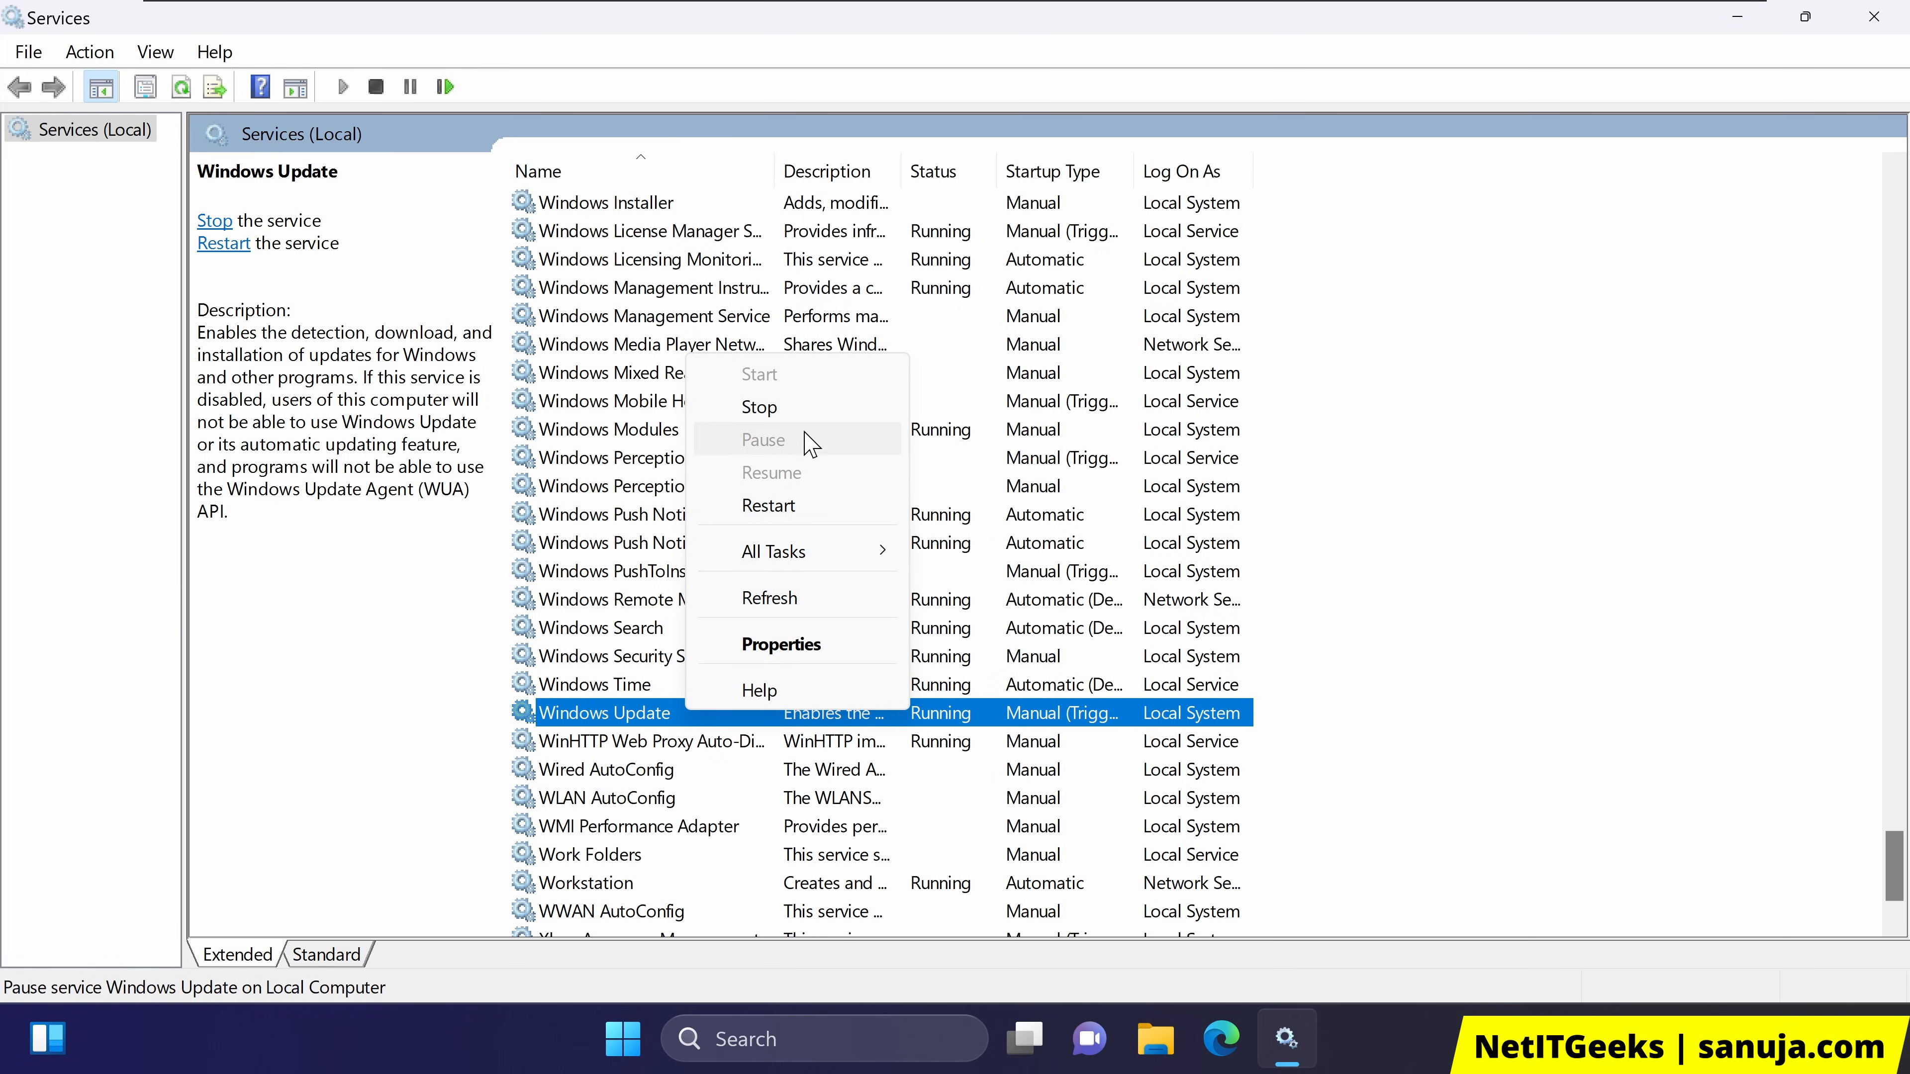
click(635, 719)
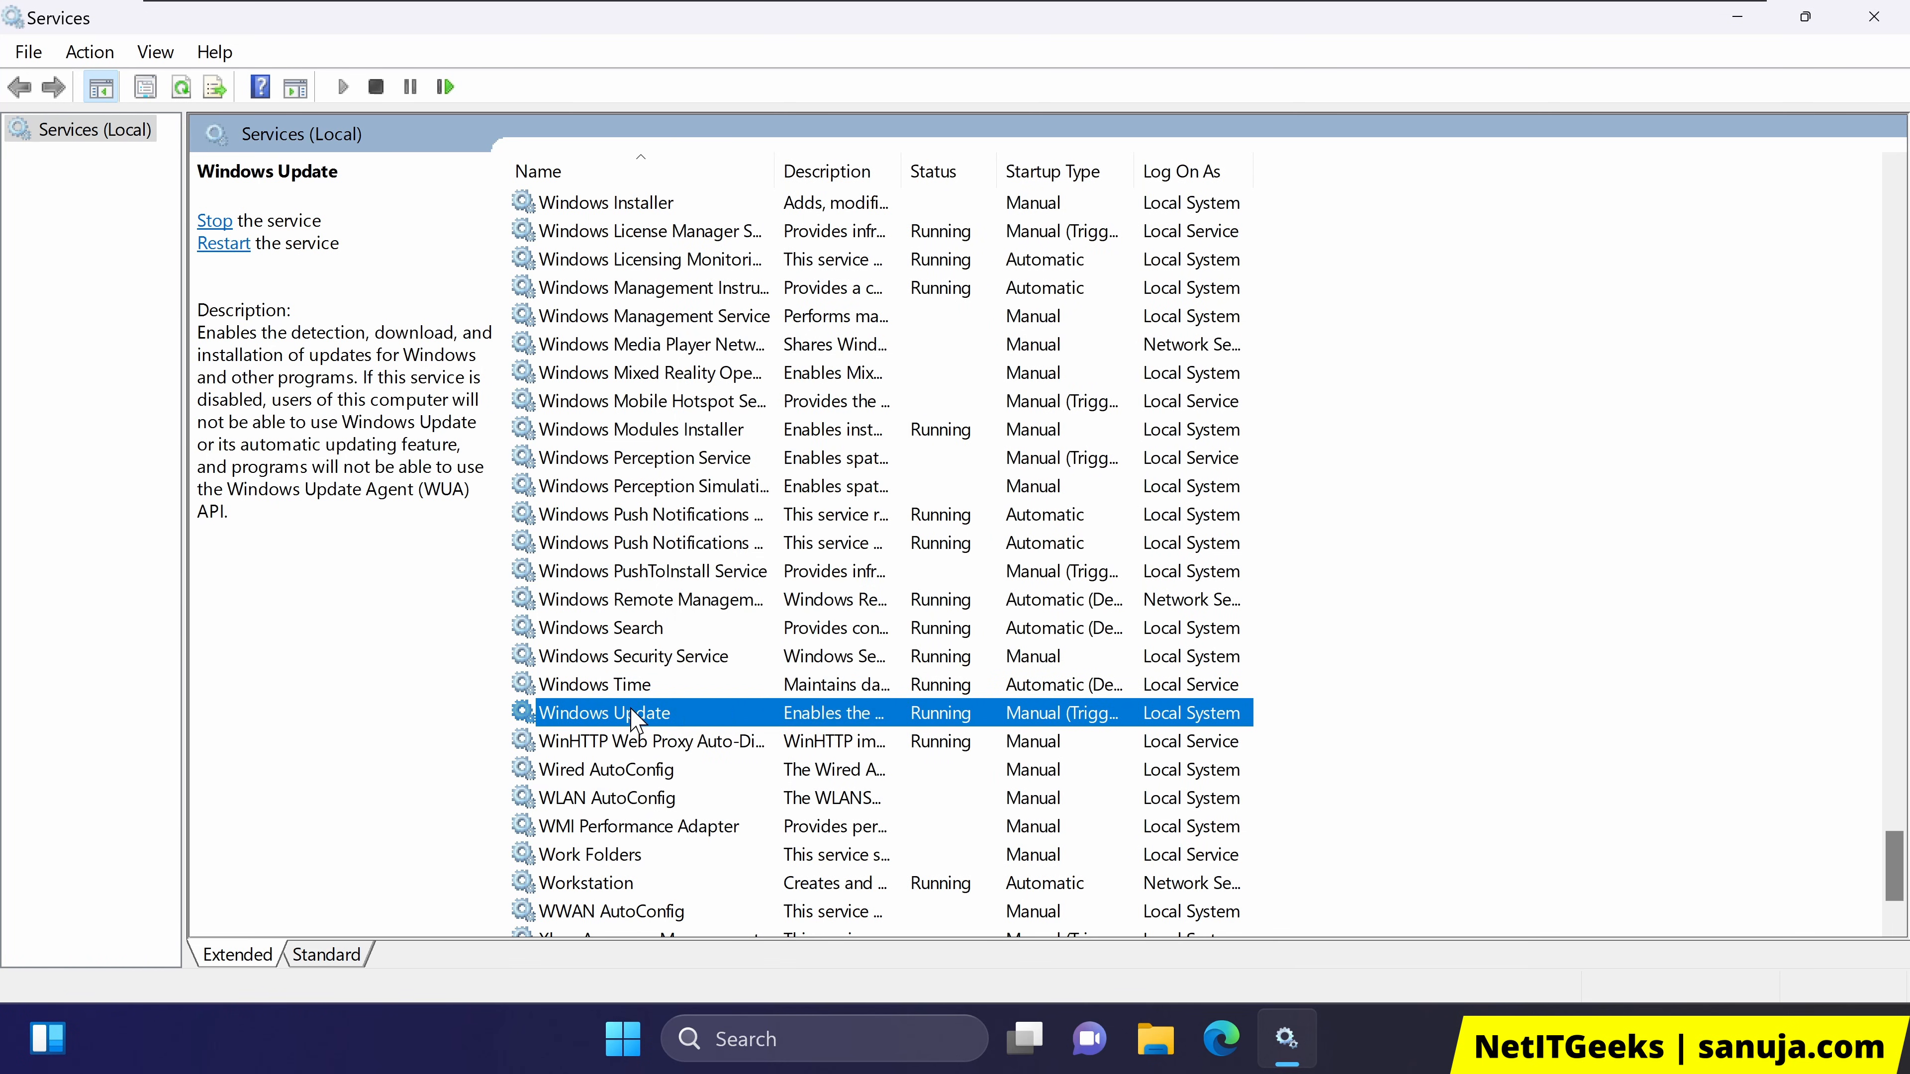
Set the Windows Update service's startup type to Disabled in its properties and apply the change
double_click(602, 715)
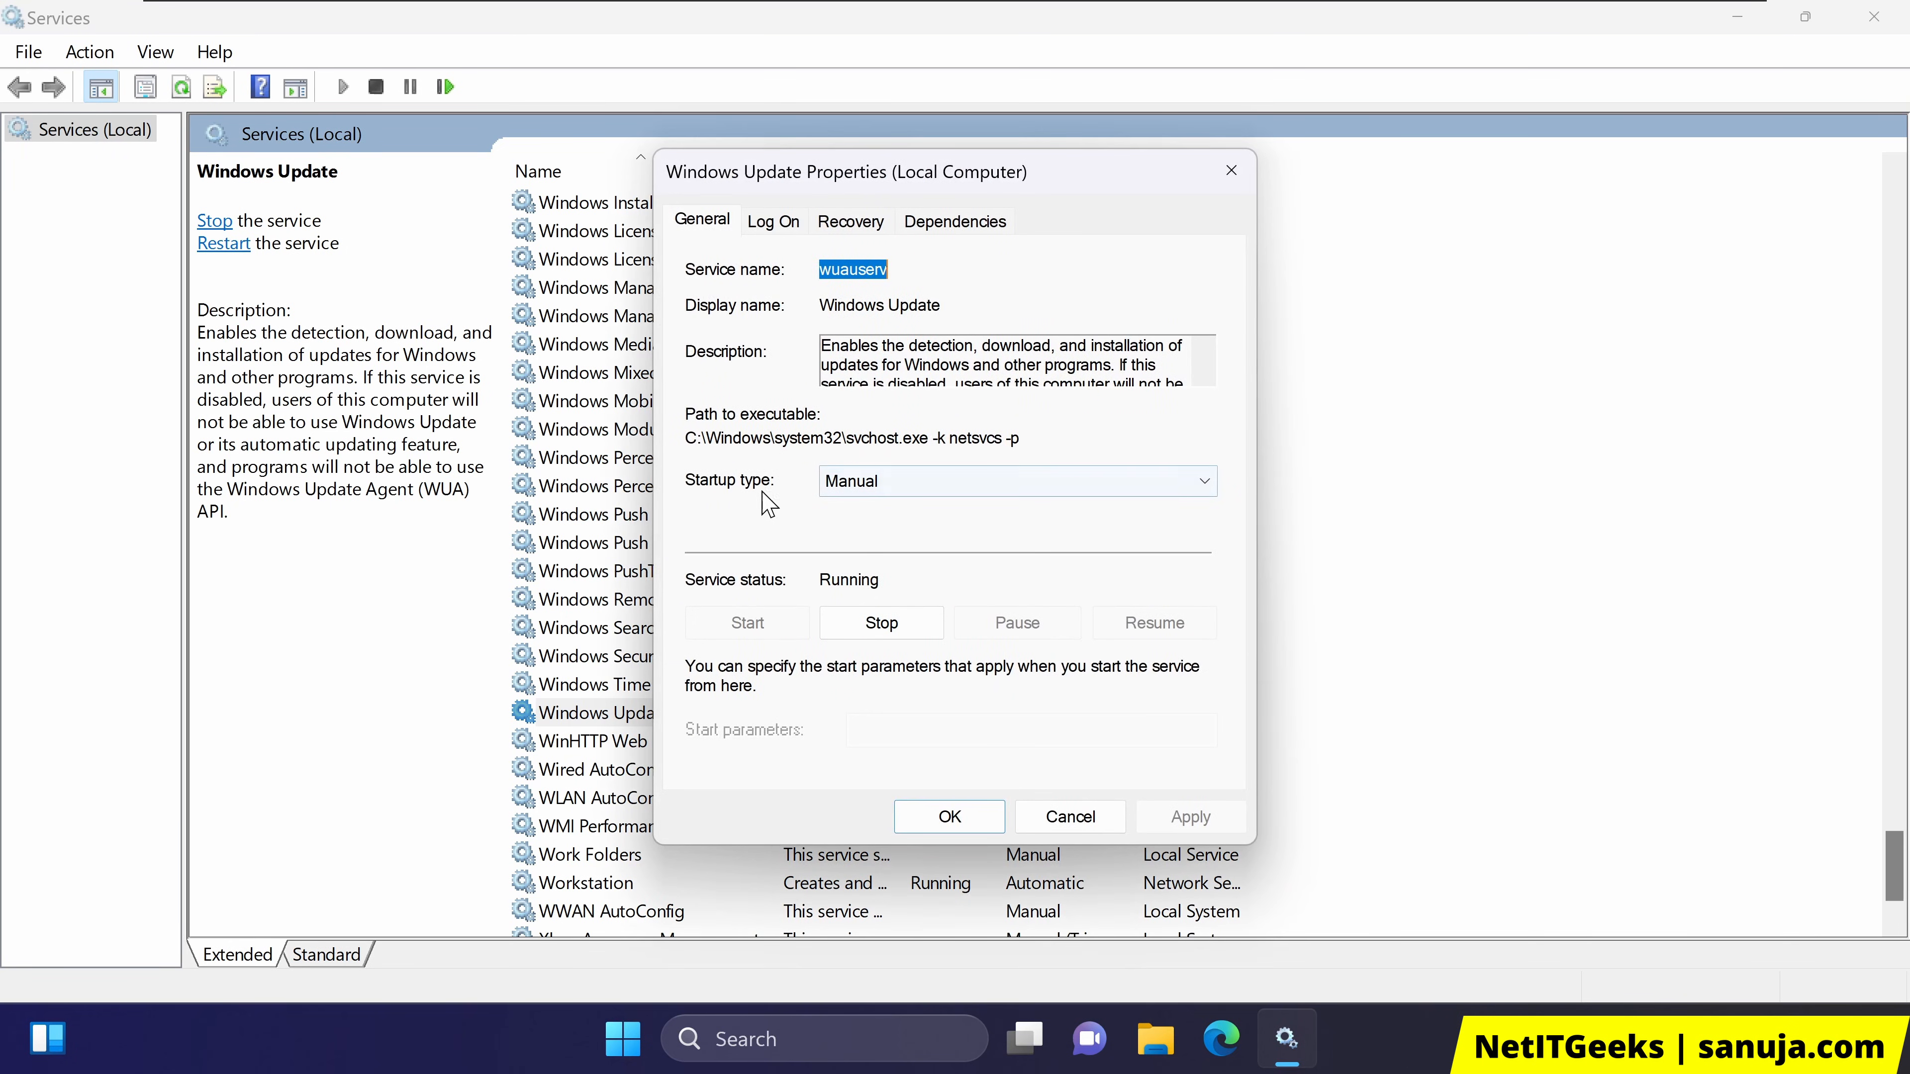
click(916, 488)
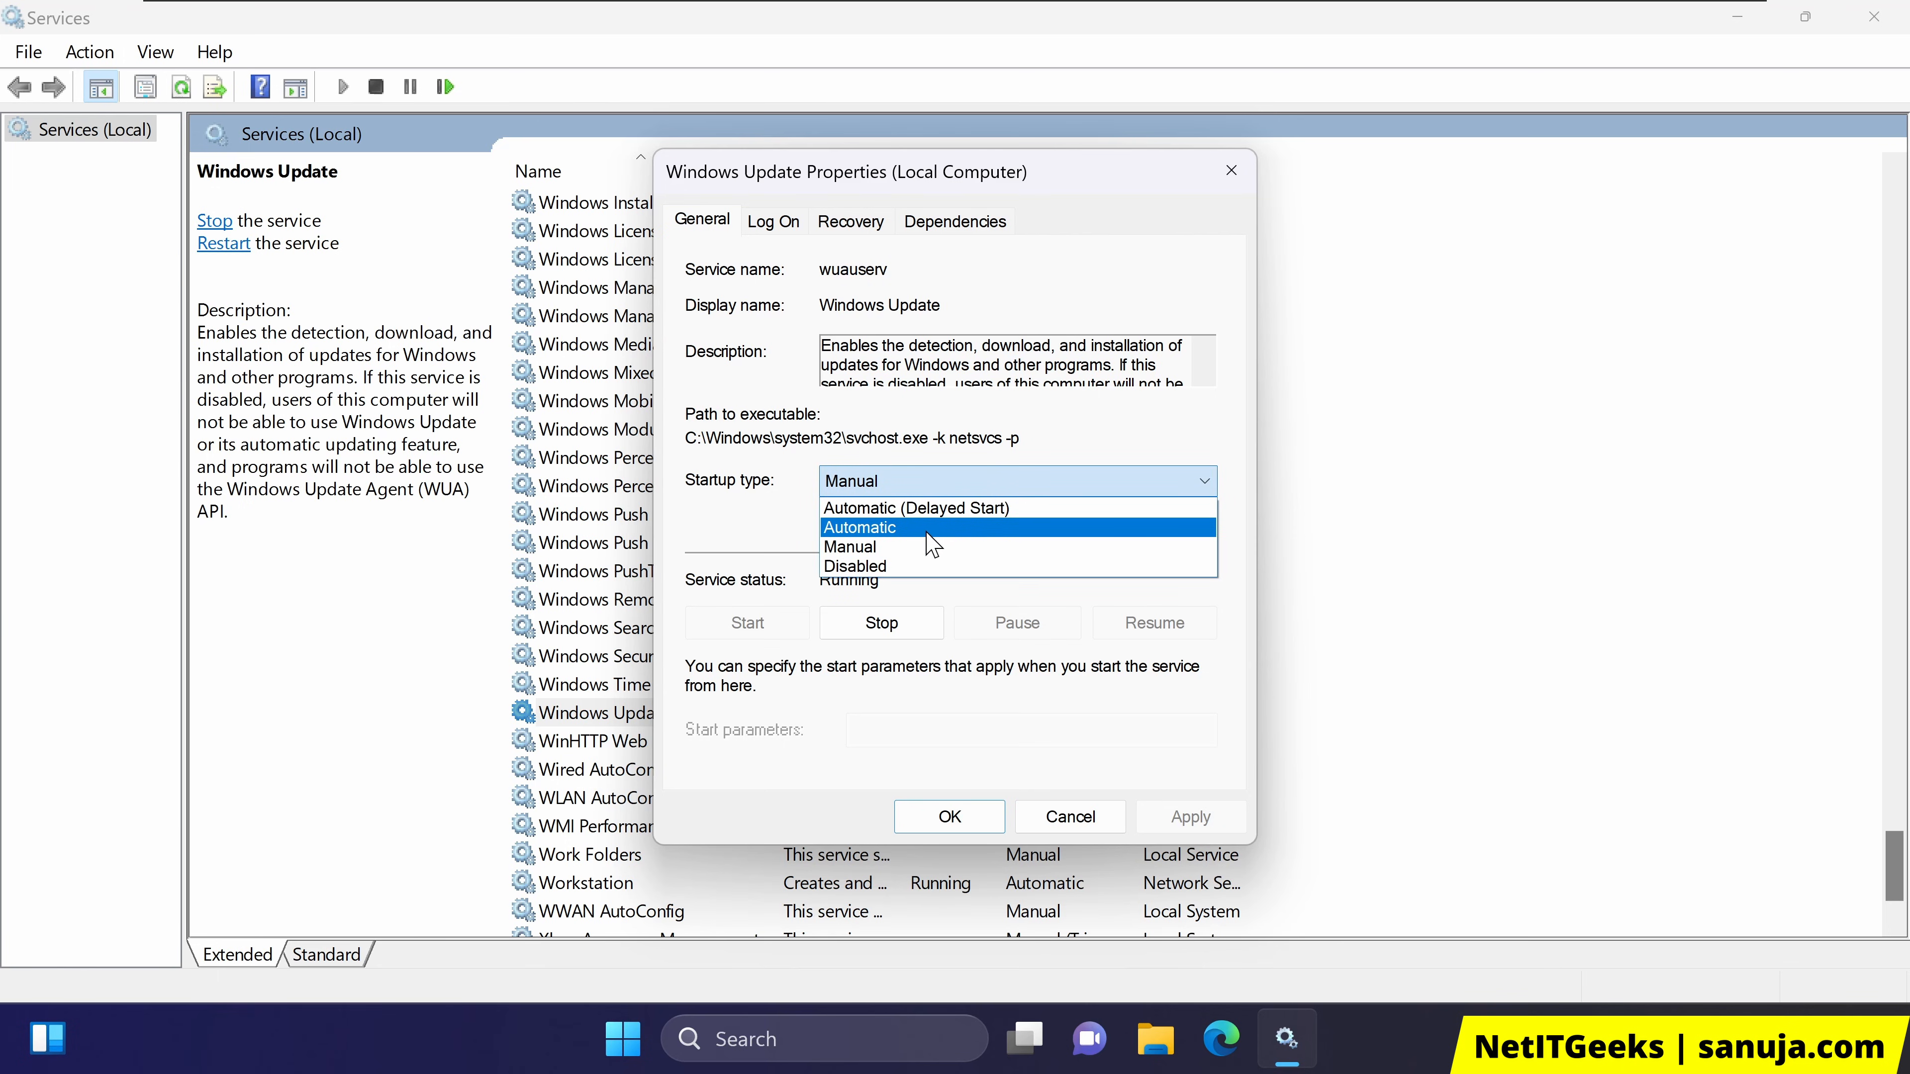
click(927, 533)
click(940, 486)
click(936, 508)
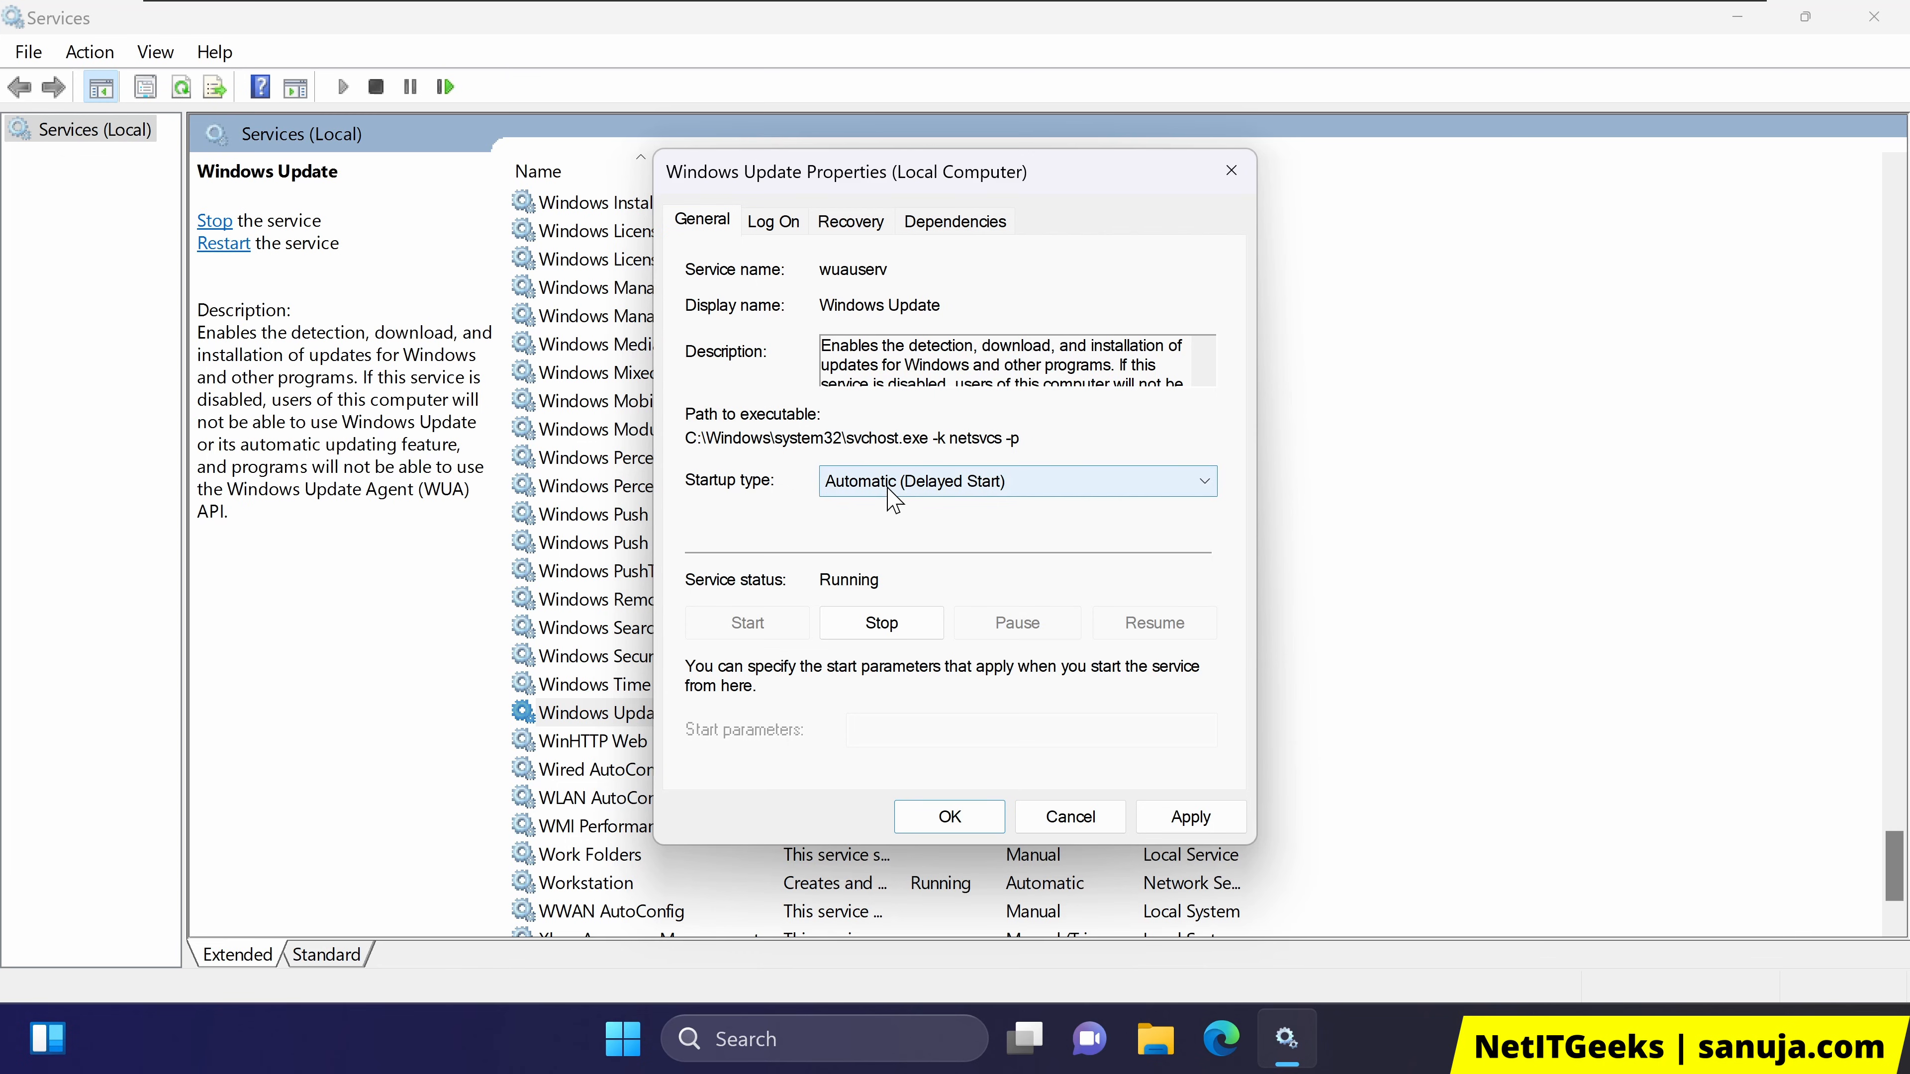
click(846, 485)
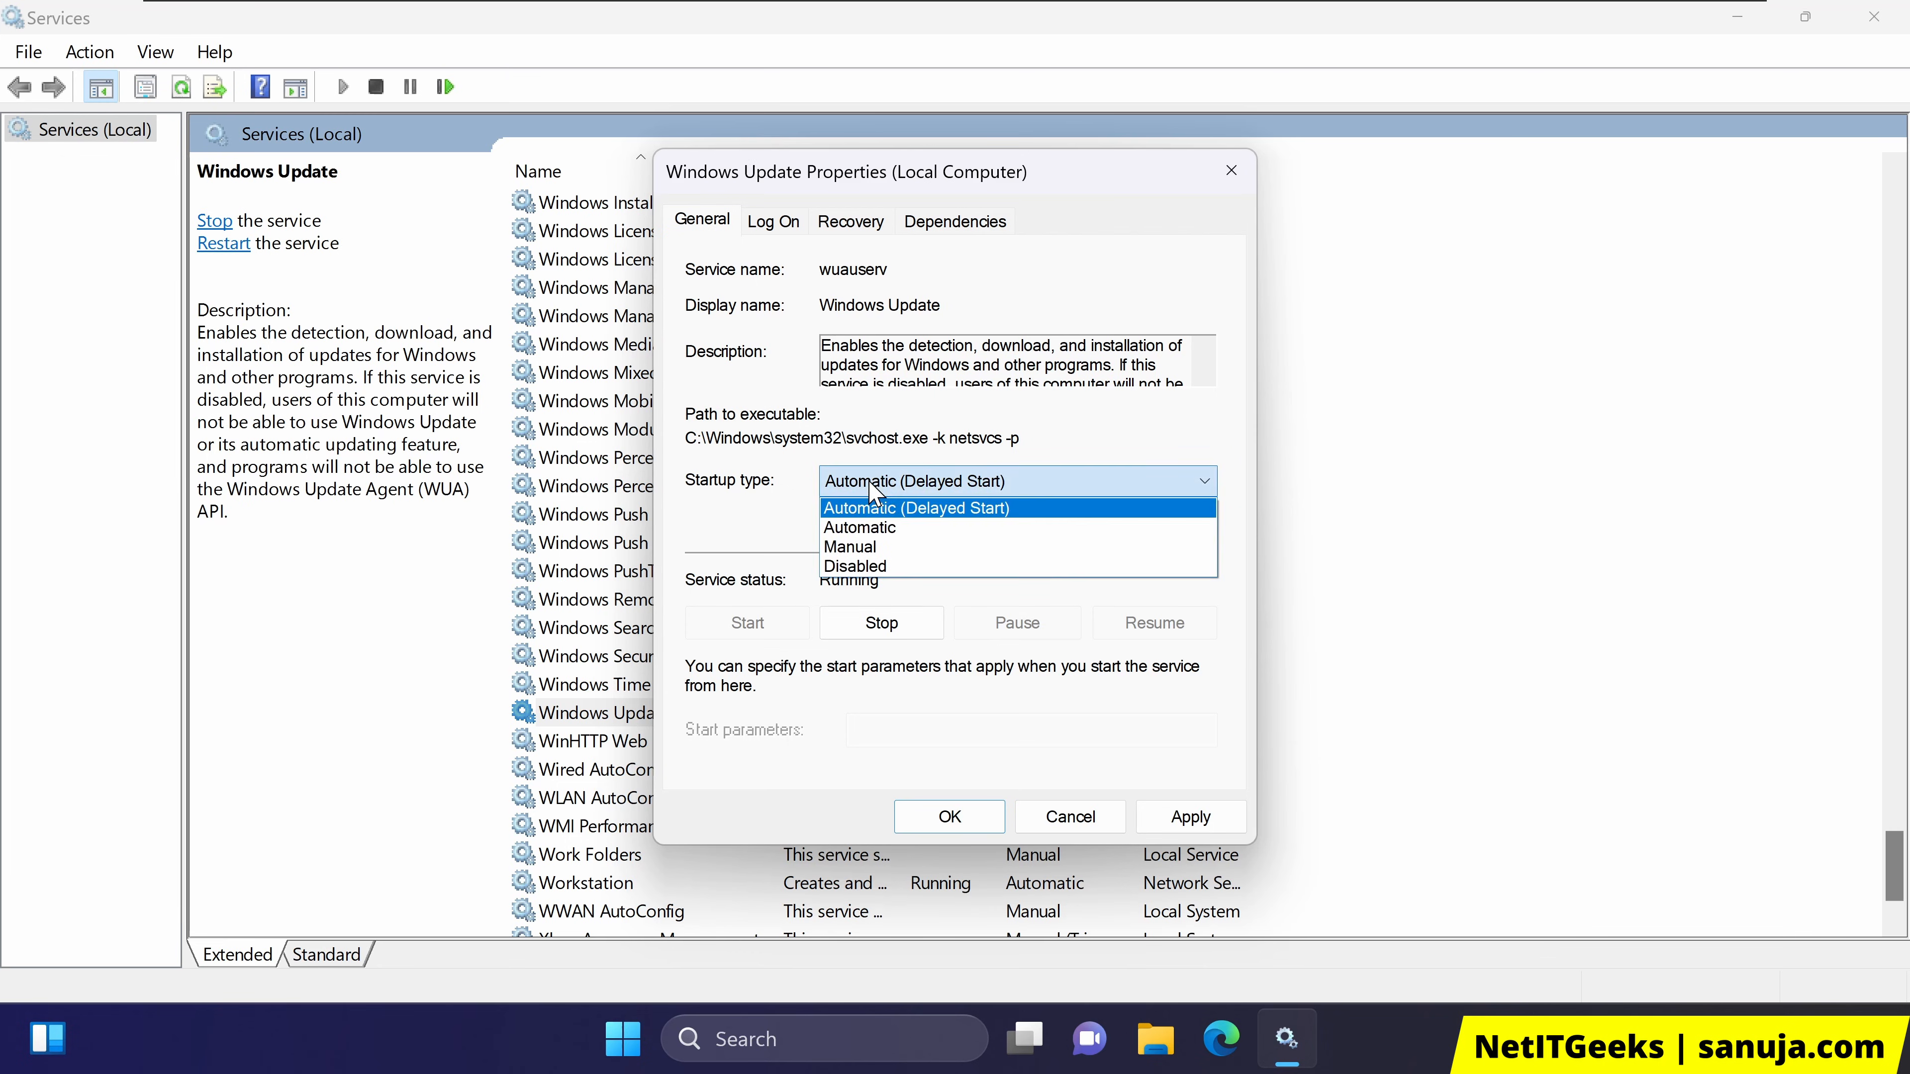
click(868, 567)
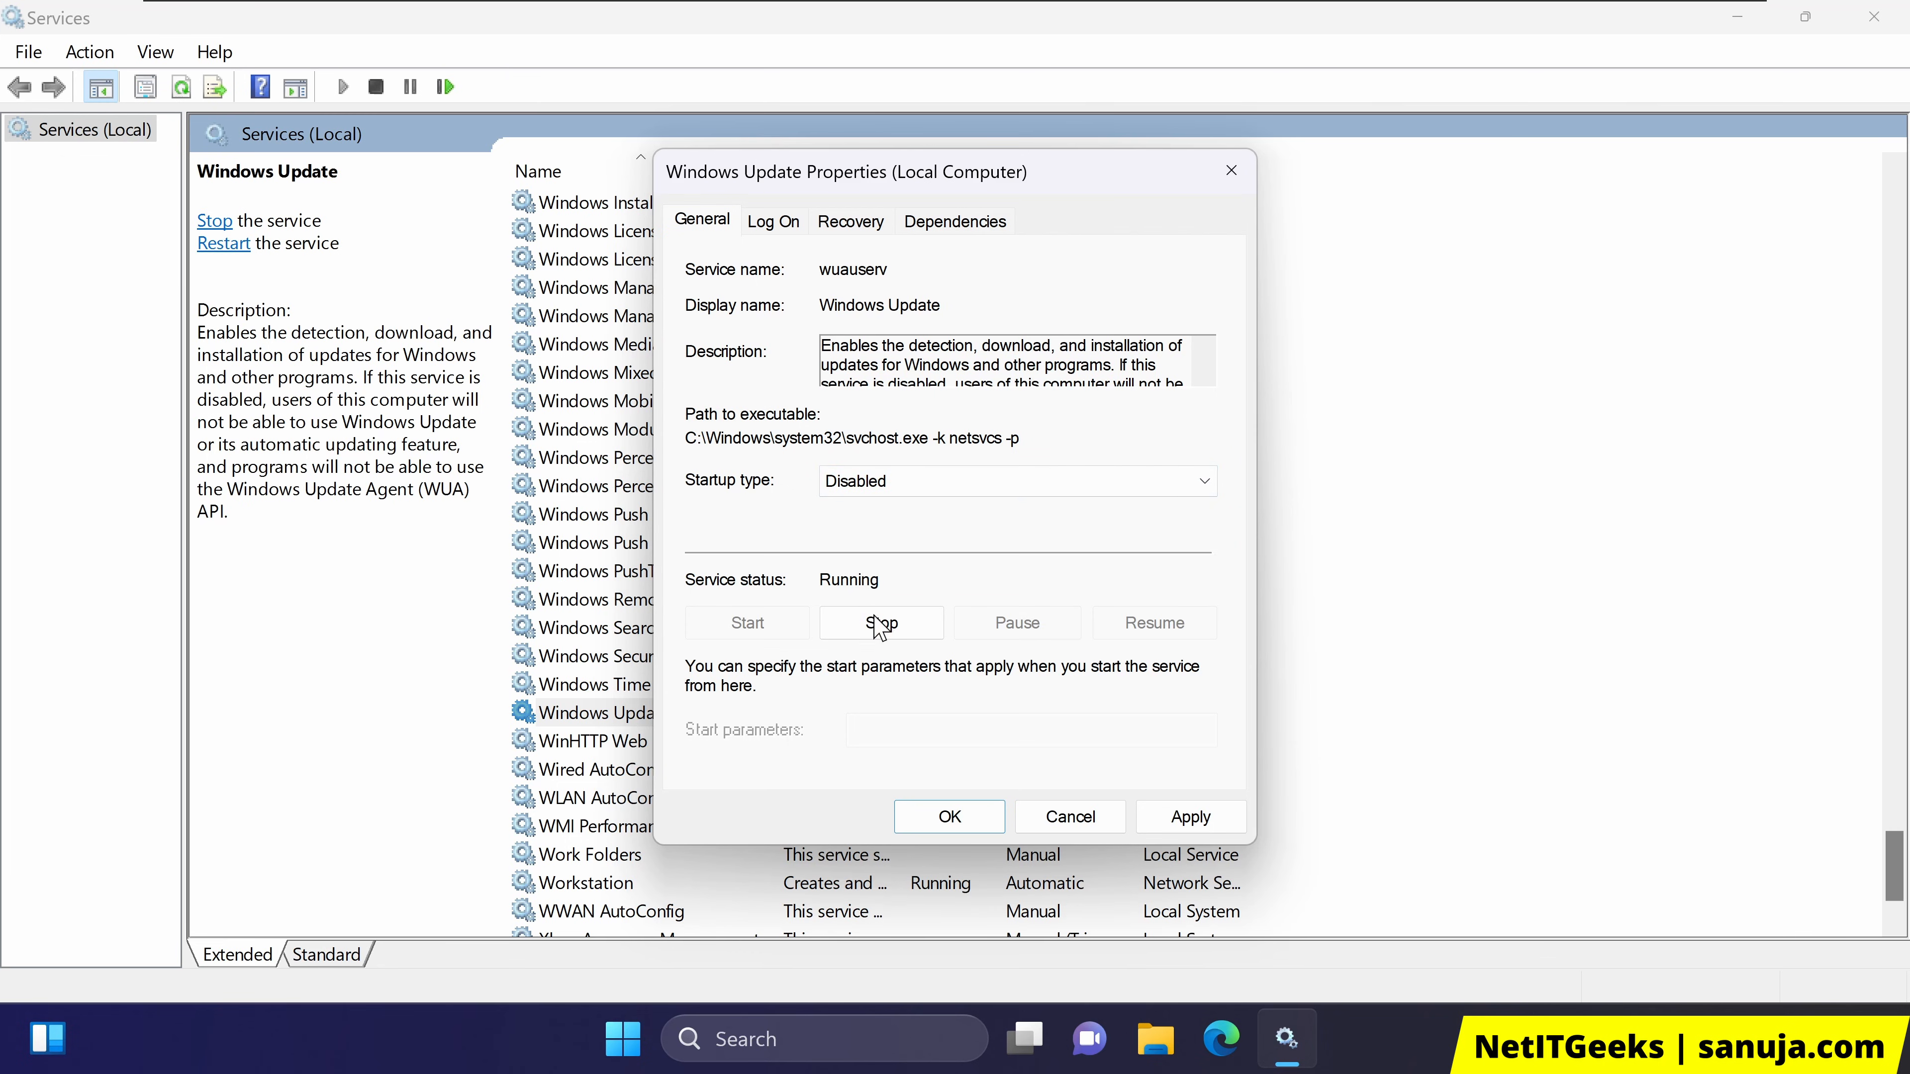
click(1186, 816)
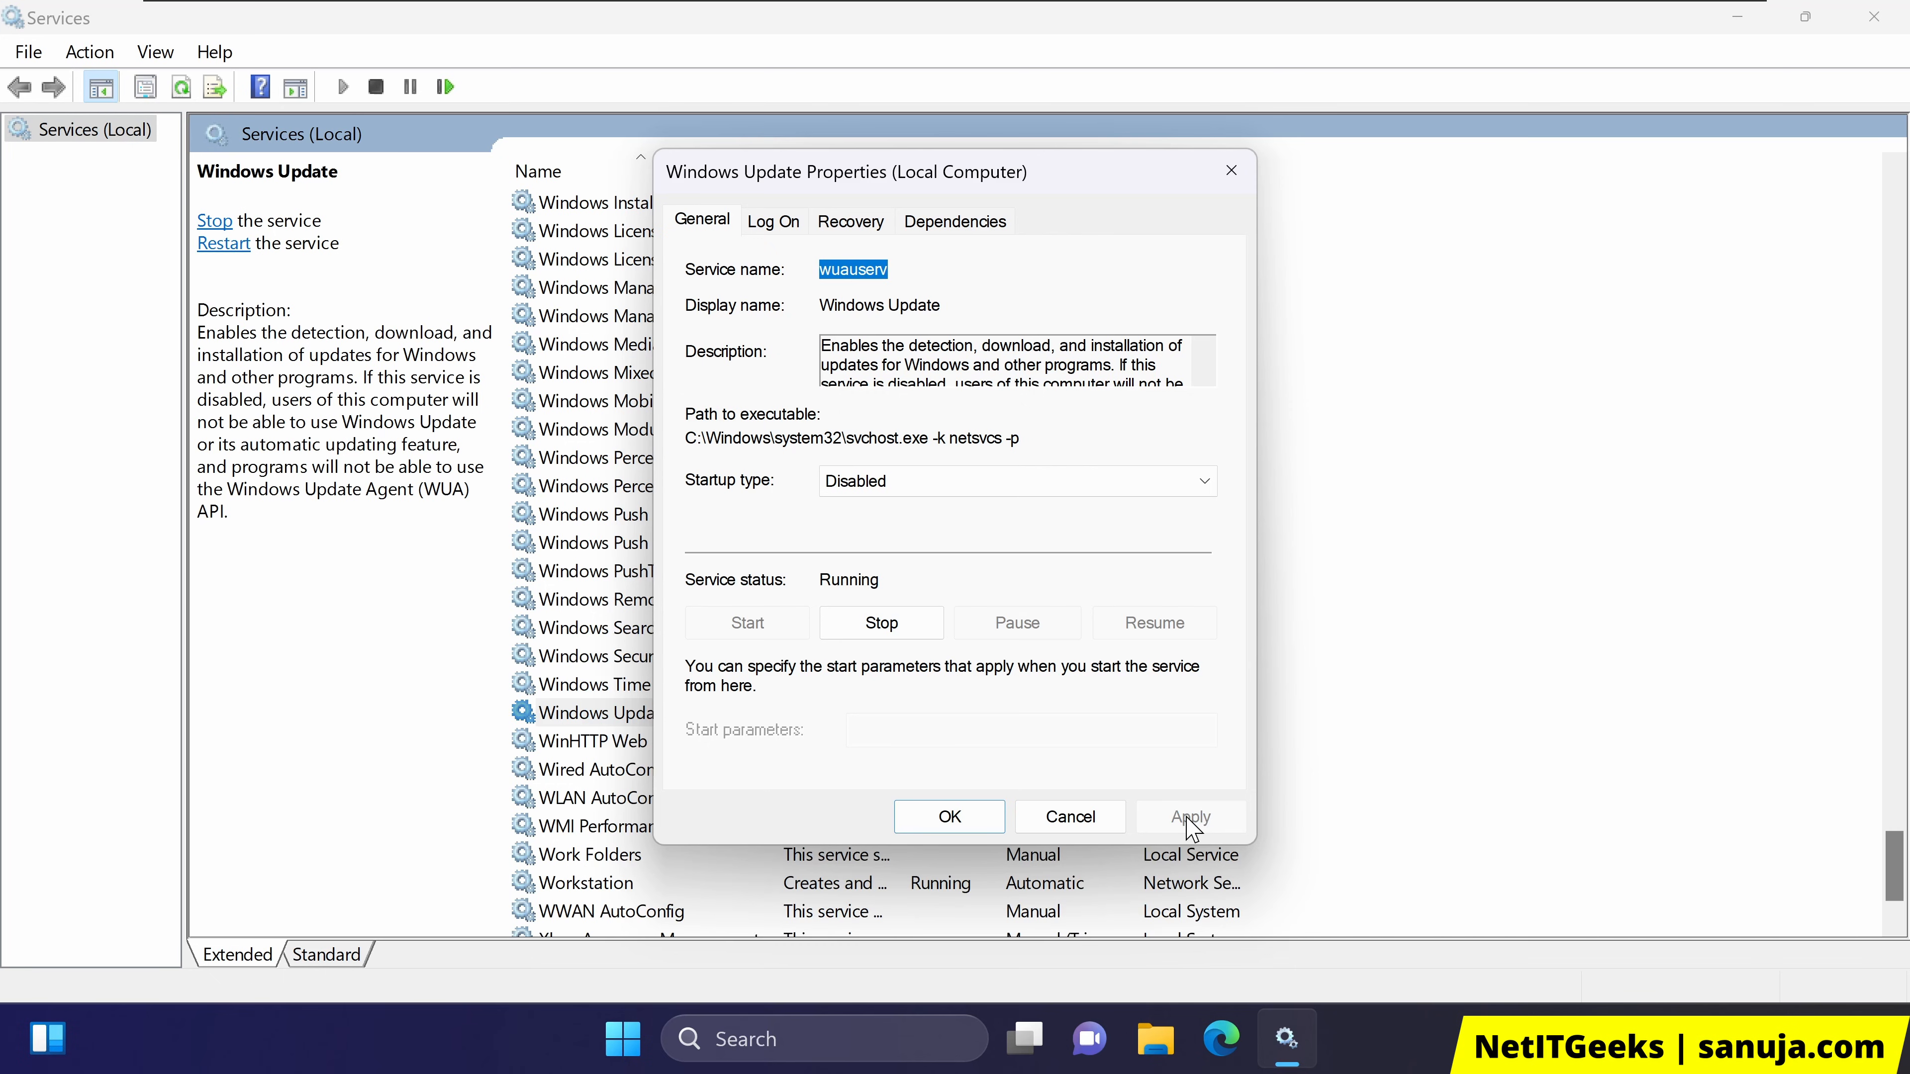
Stop the Windows Update service, accept its properties and close the Services console
click(898, 635)
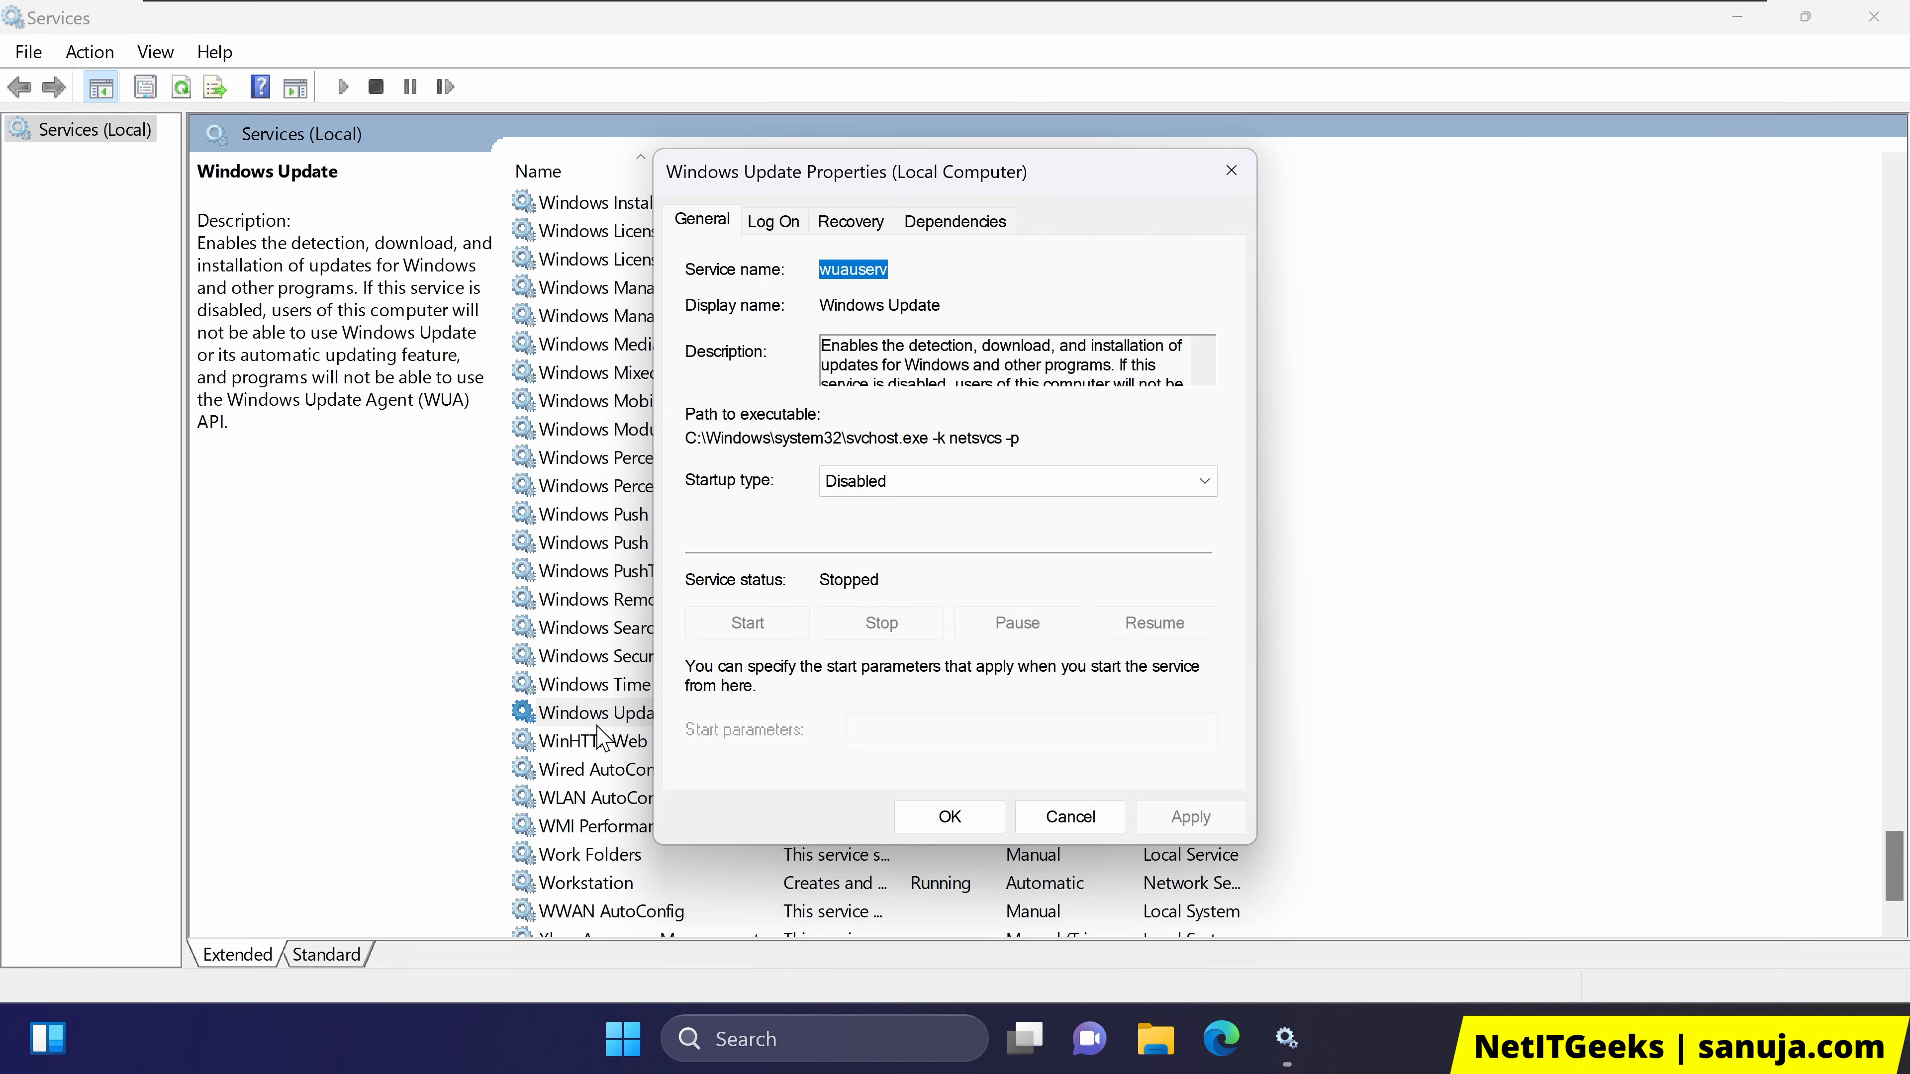
drag(1053, 188, 1298, 194)
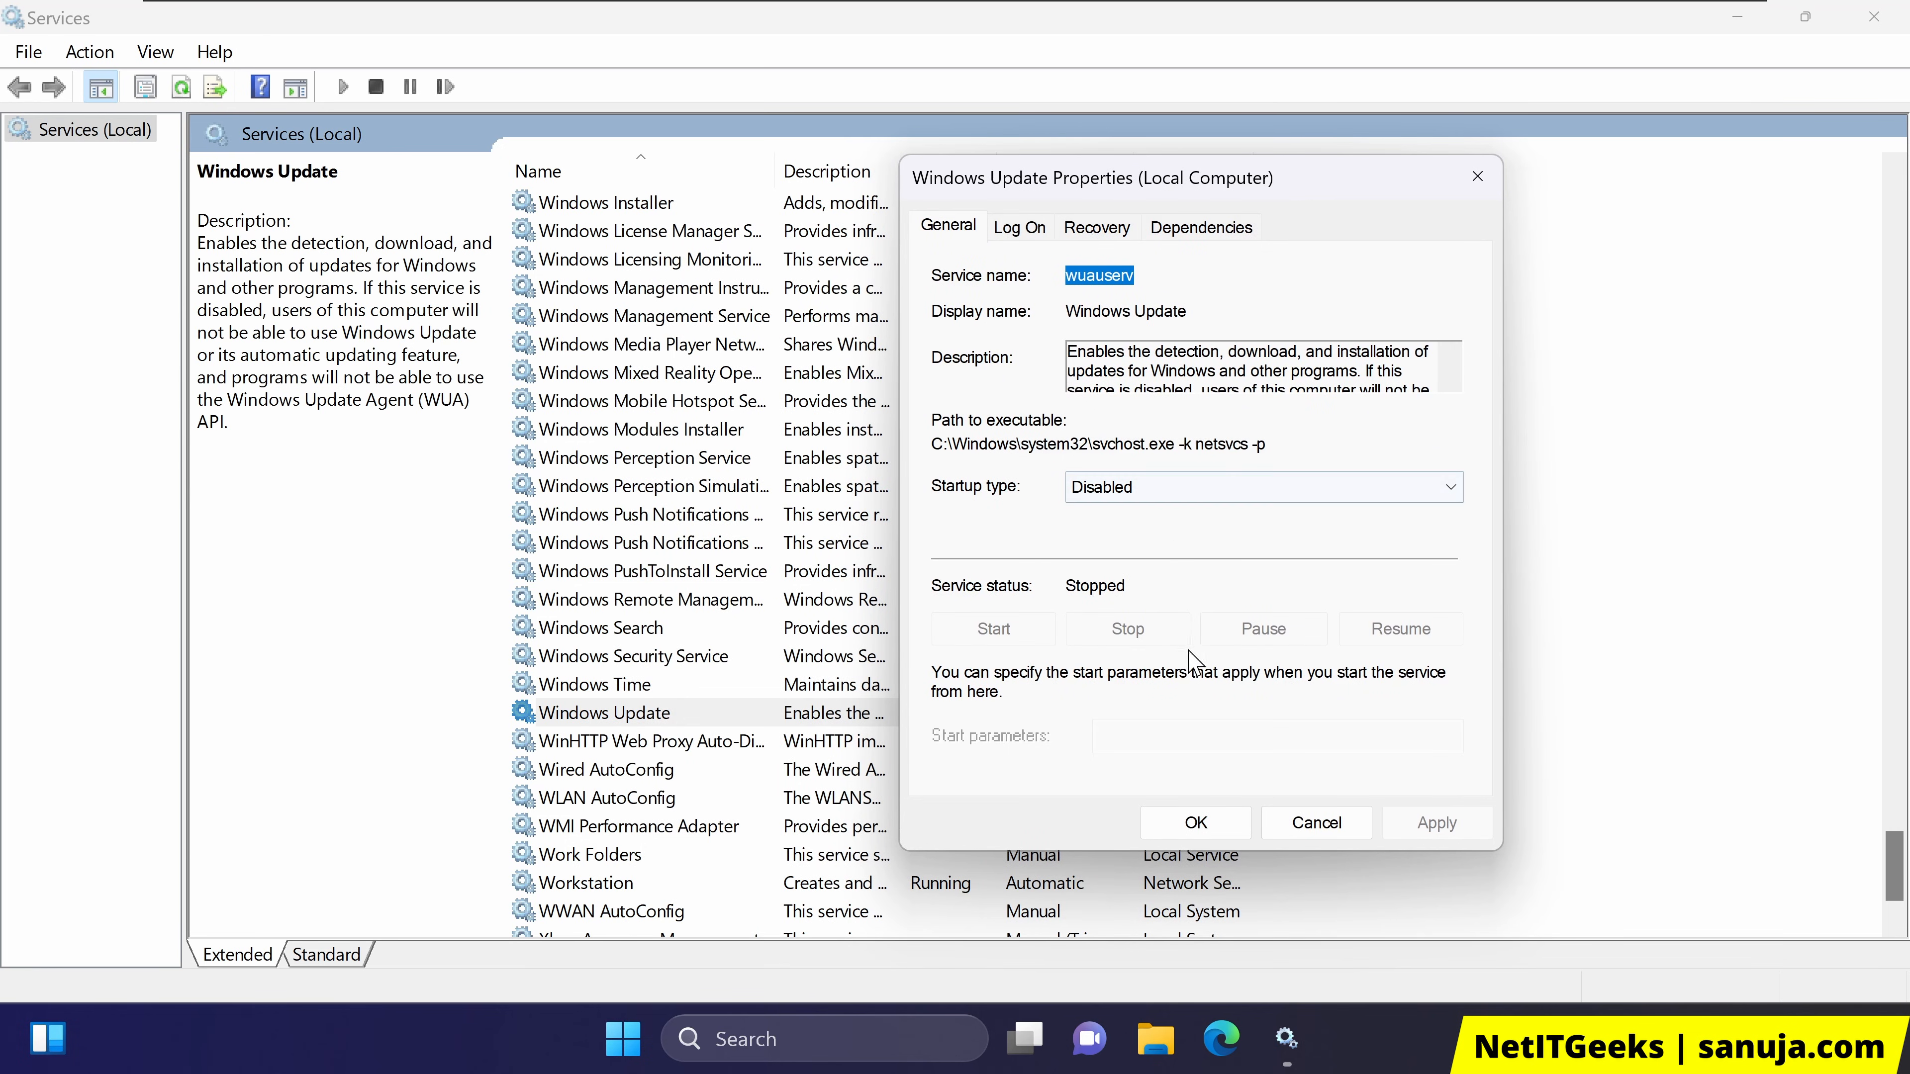
click(1196, 822)
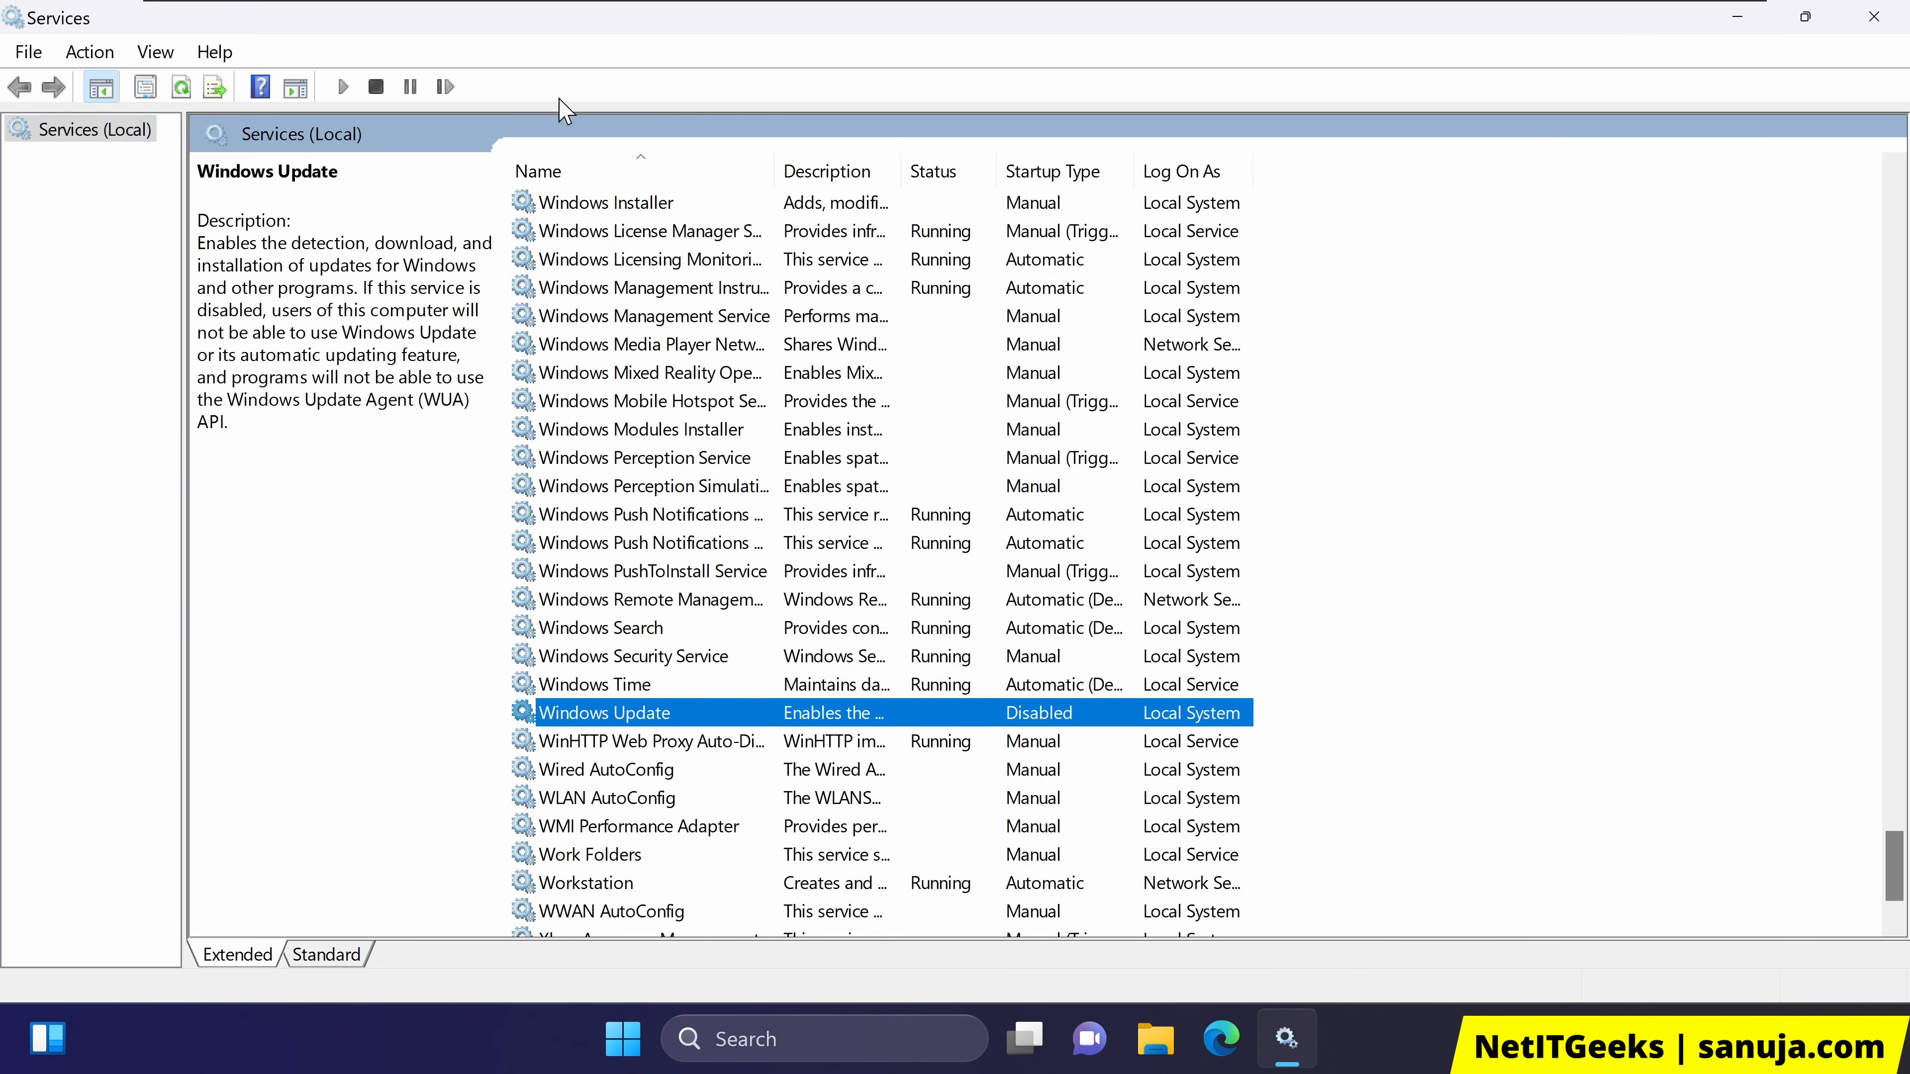
click(1875, 25)
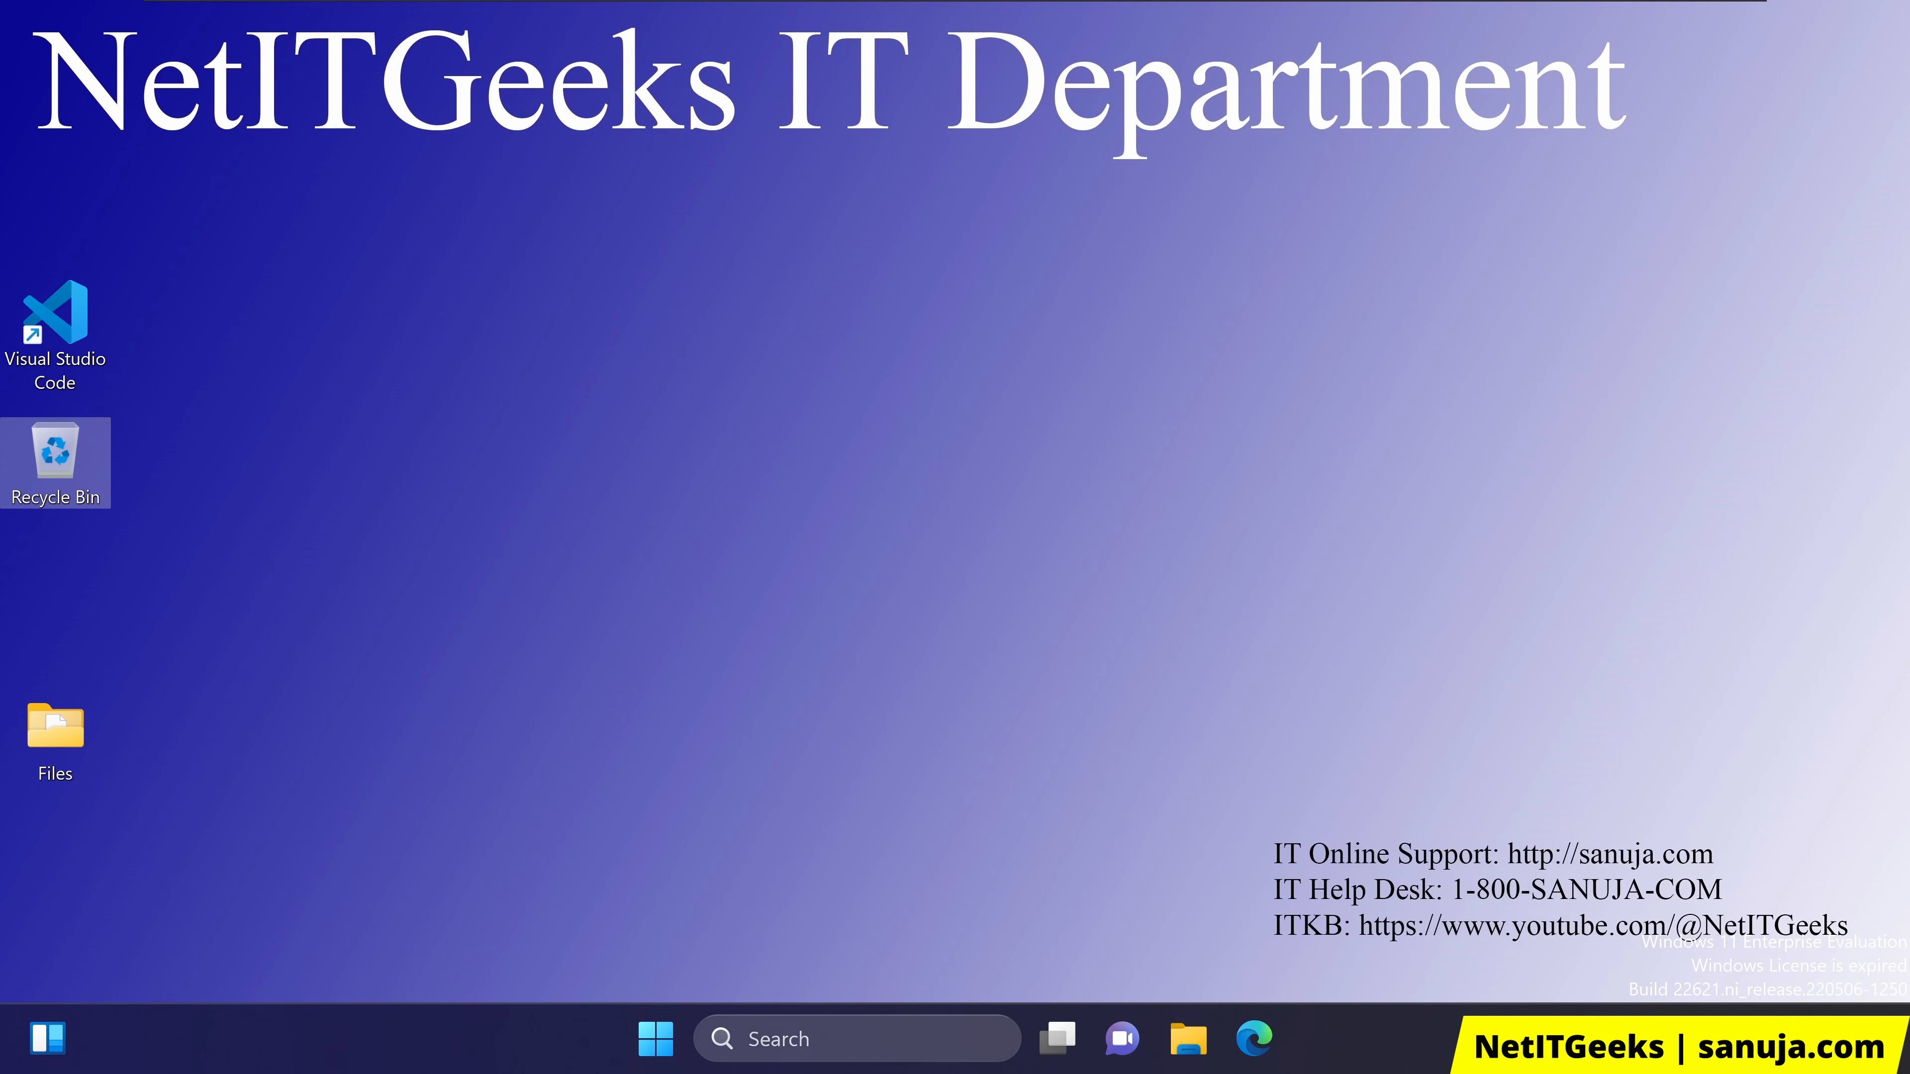
Switch to Registry Editor by launching regedit through the Run dialog
click(676, 1050)
text(regedit)
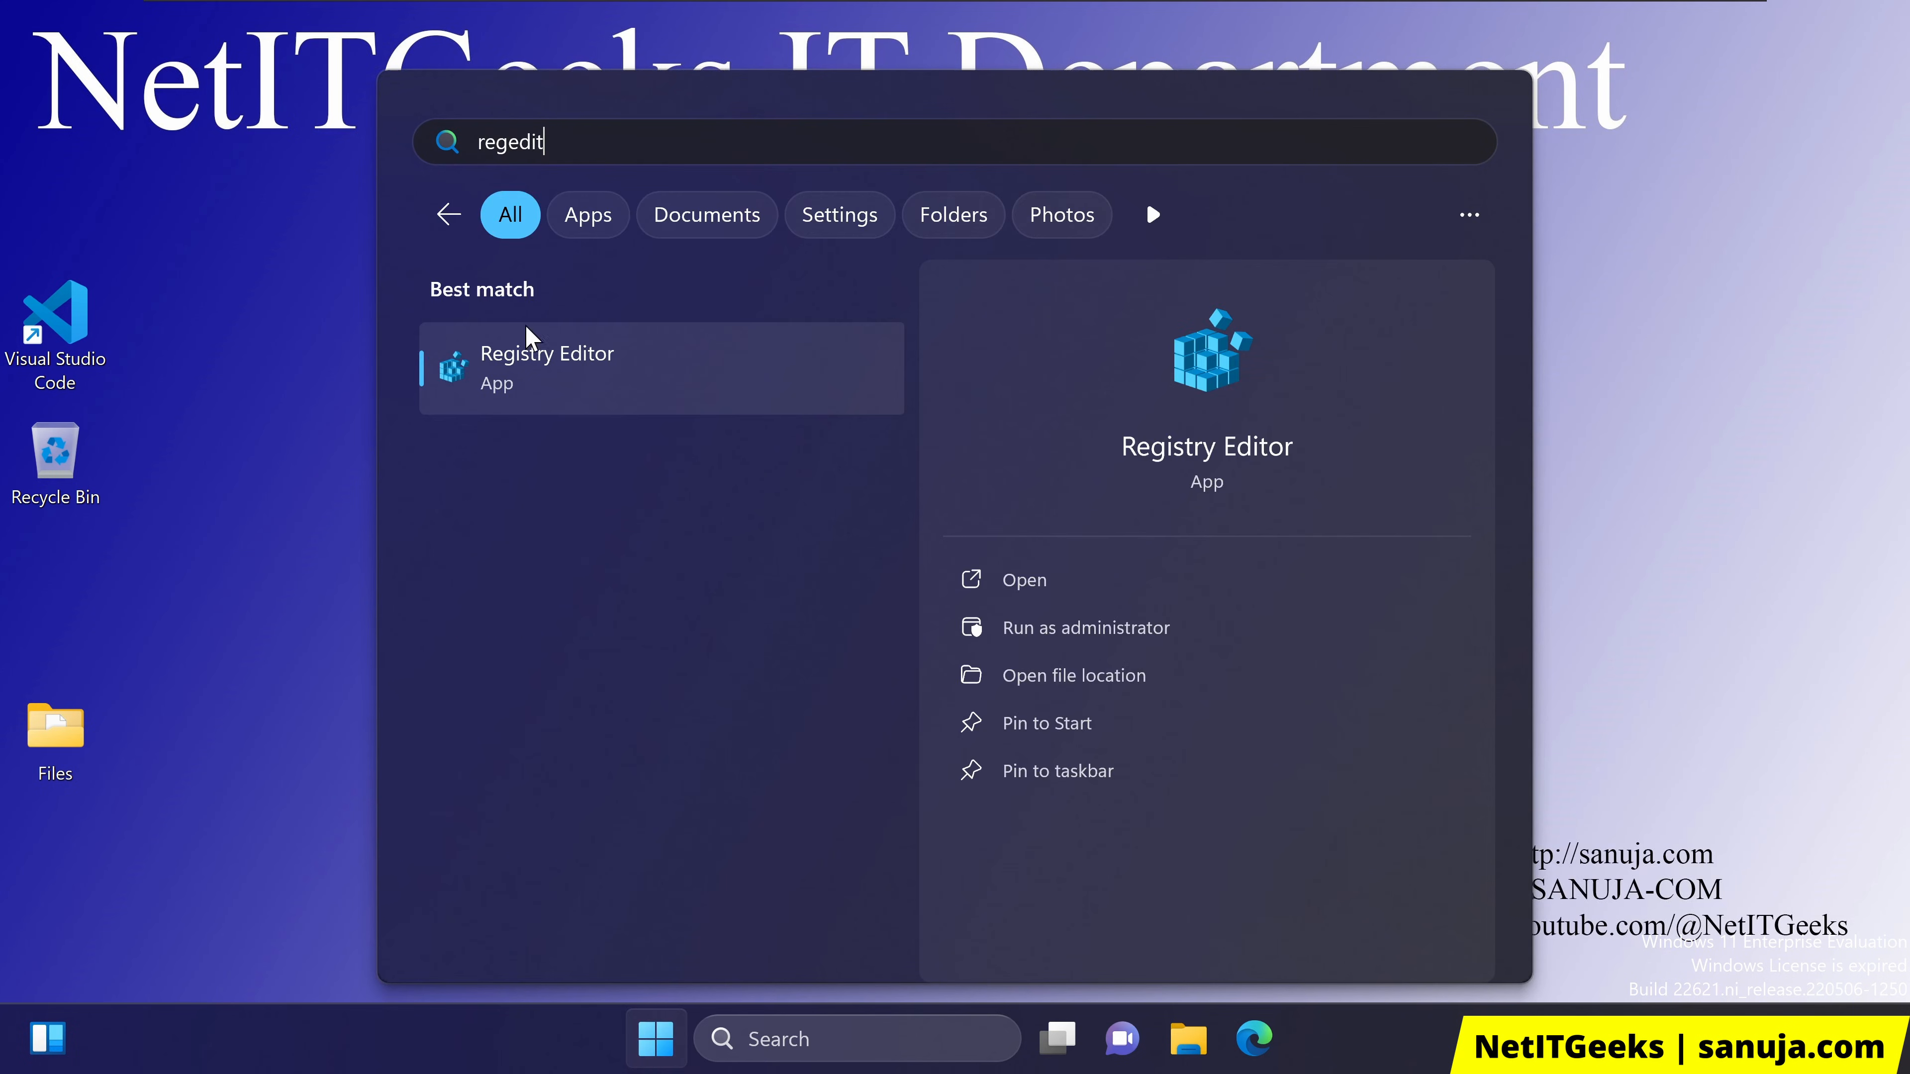
click(658, 1046)
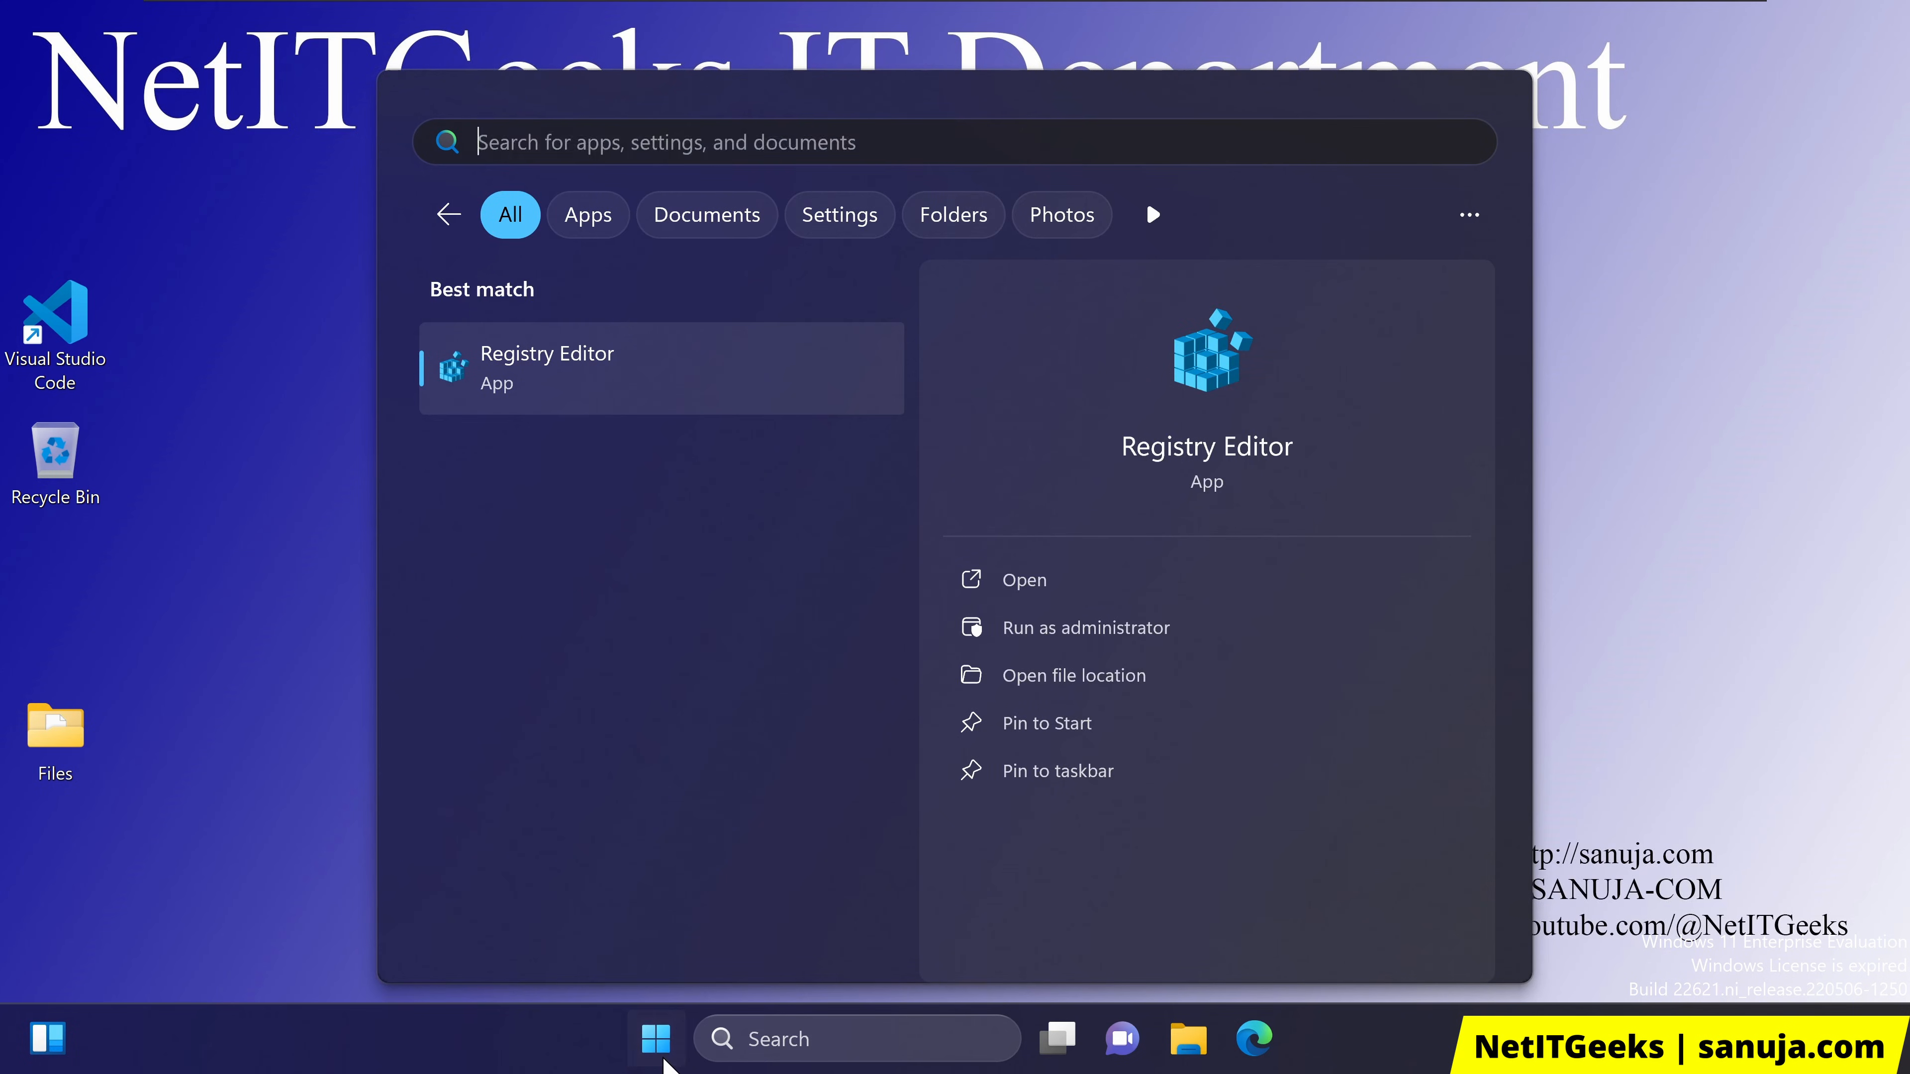
click(662, 1054)
text(reun)
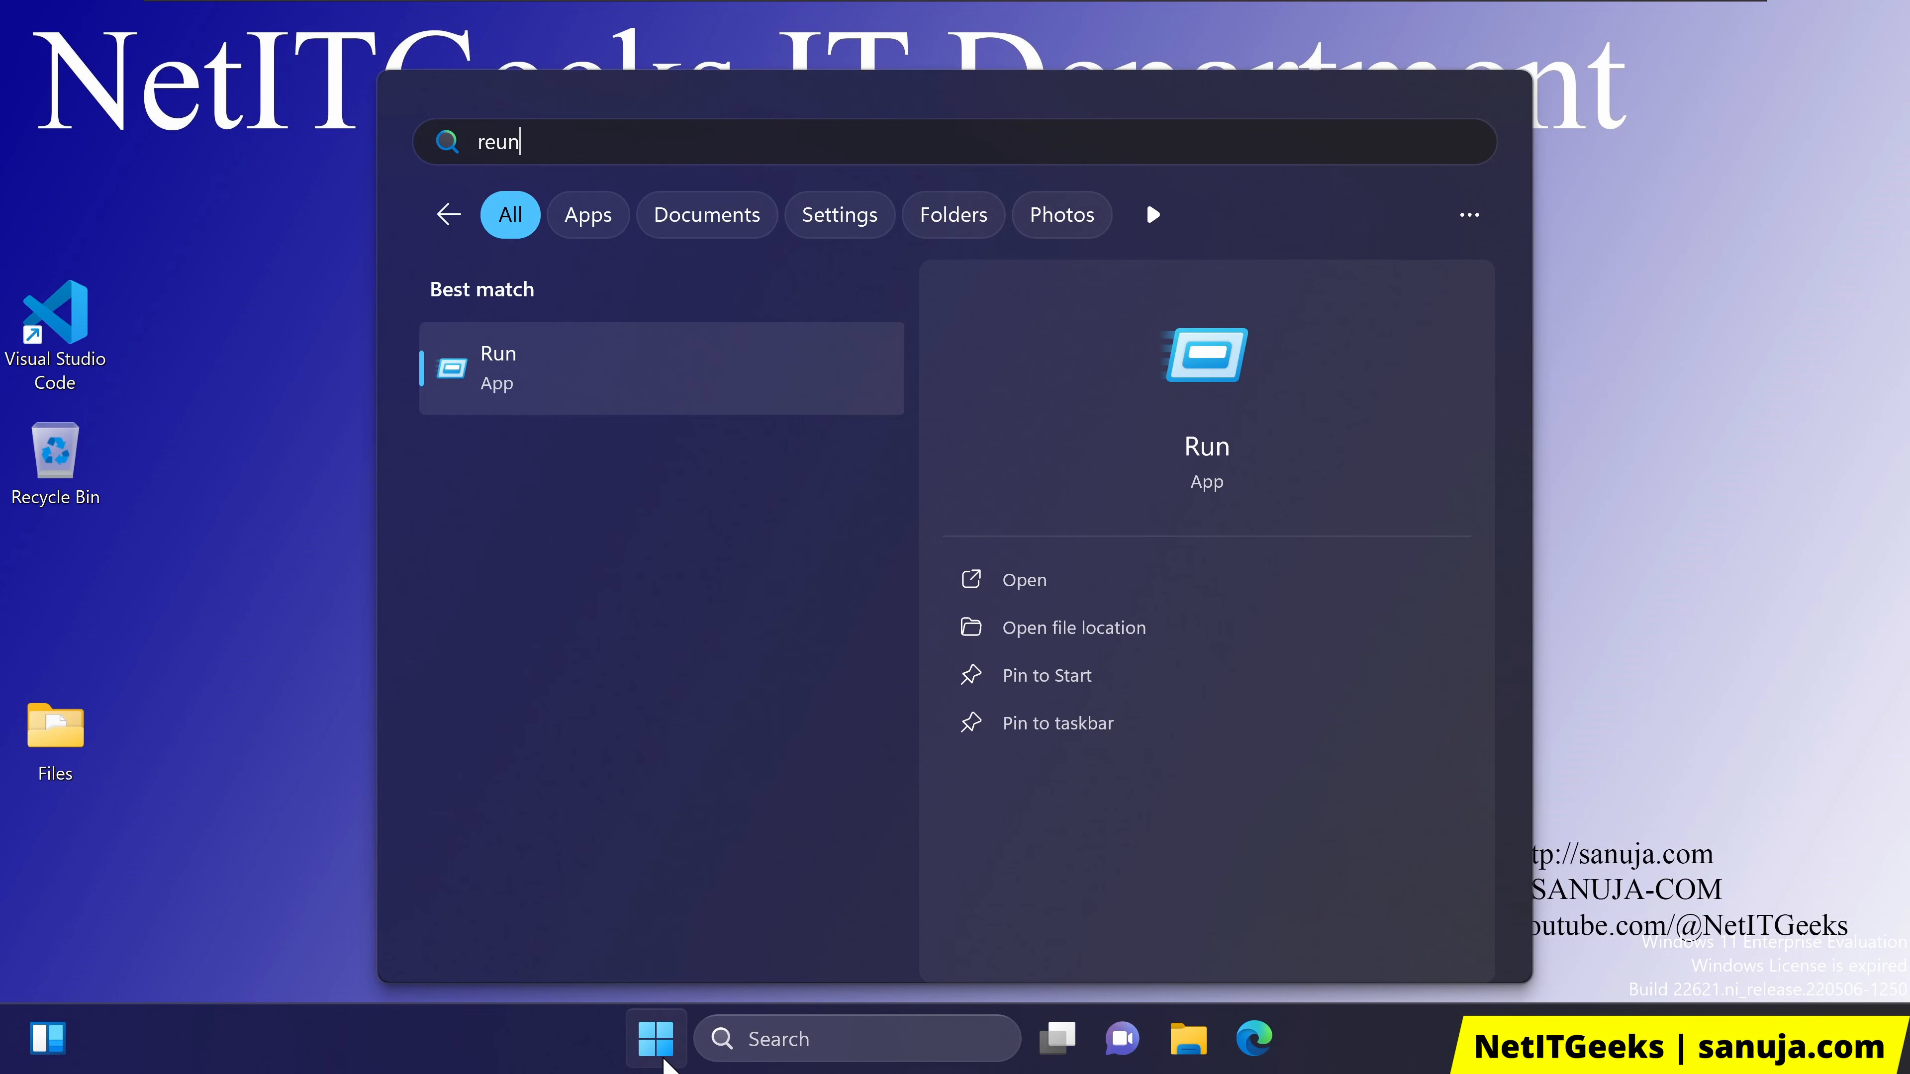
key(Return)
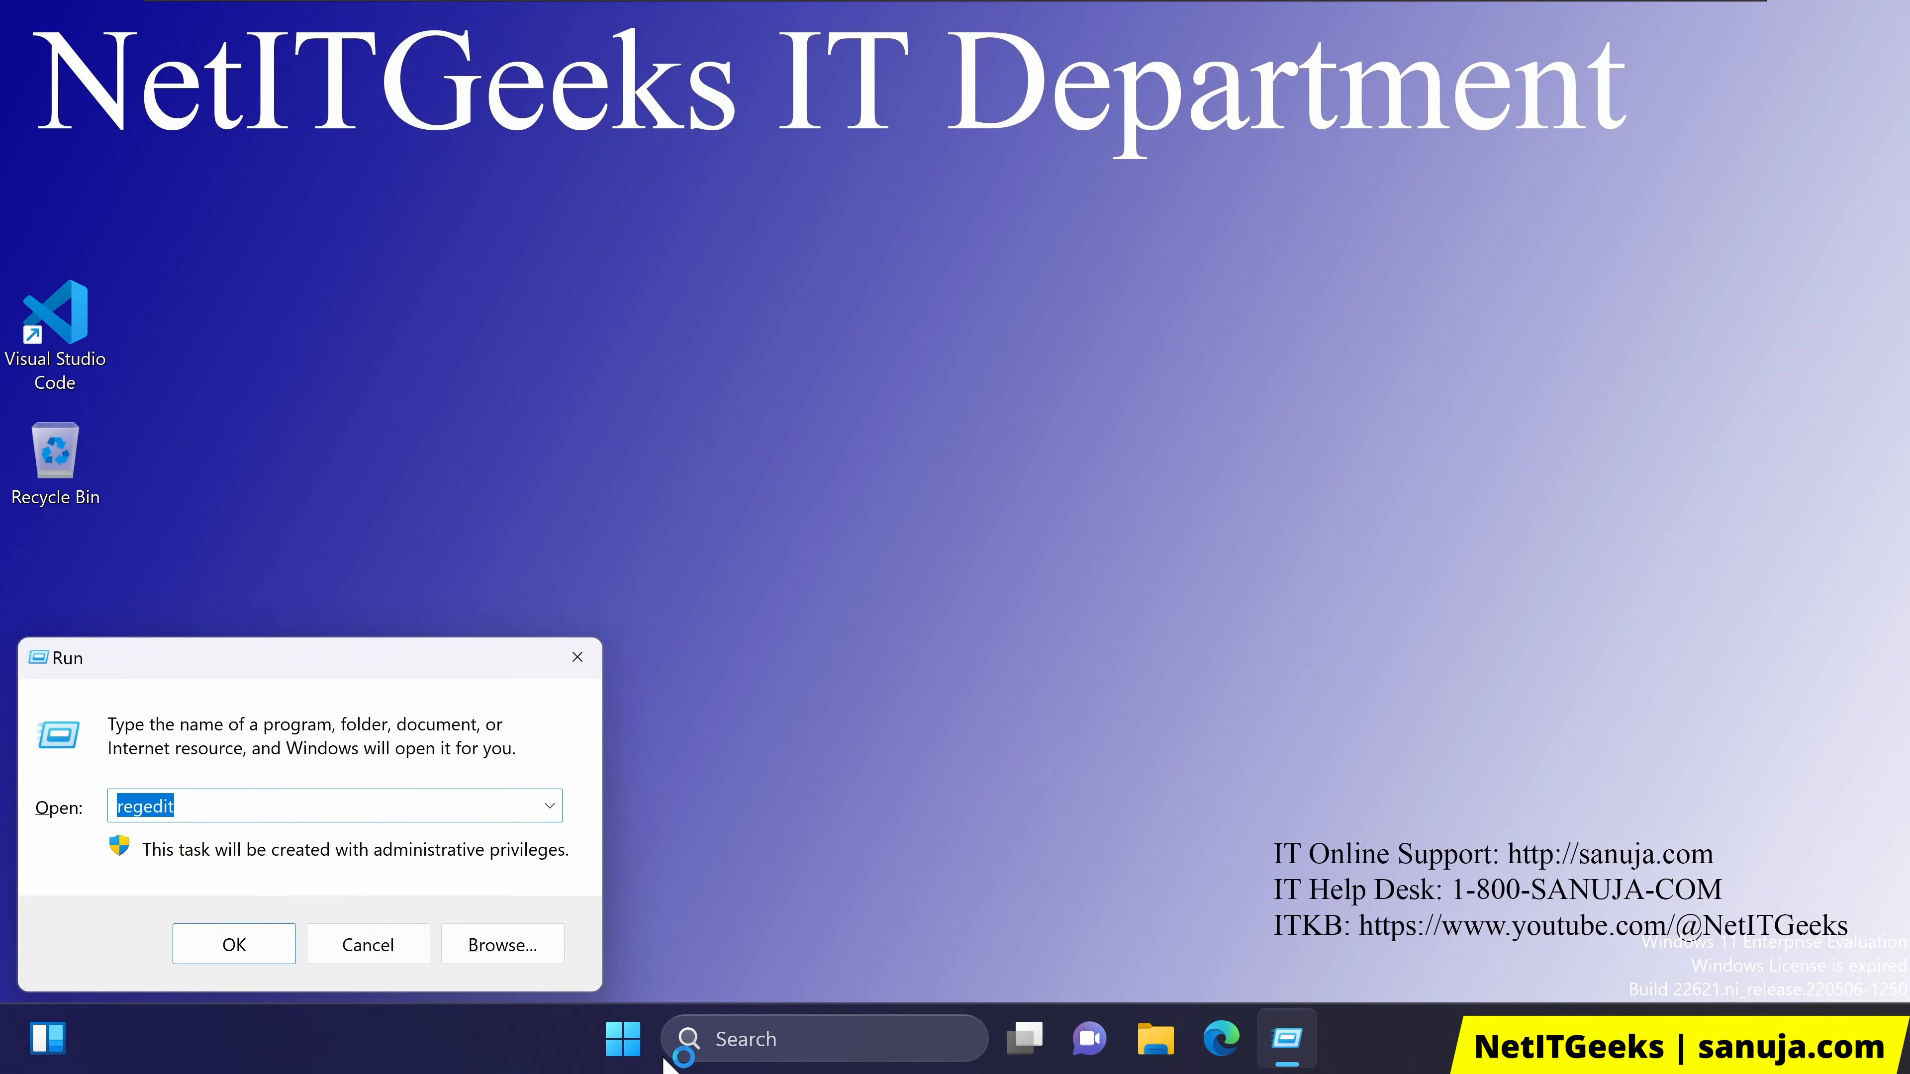
key(Return)
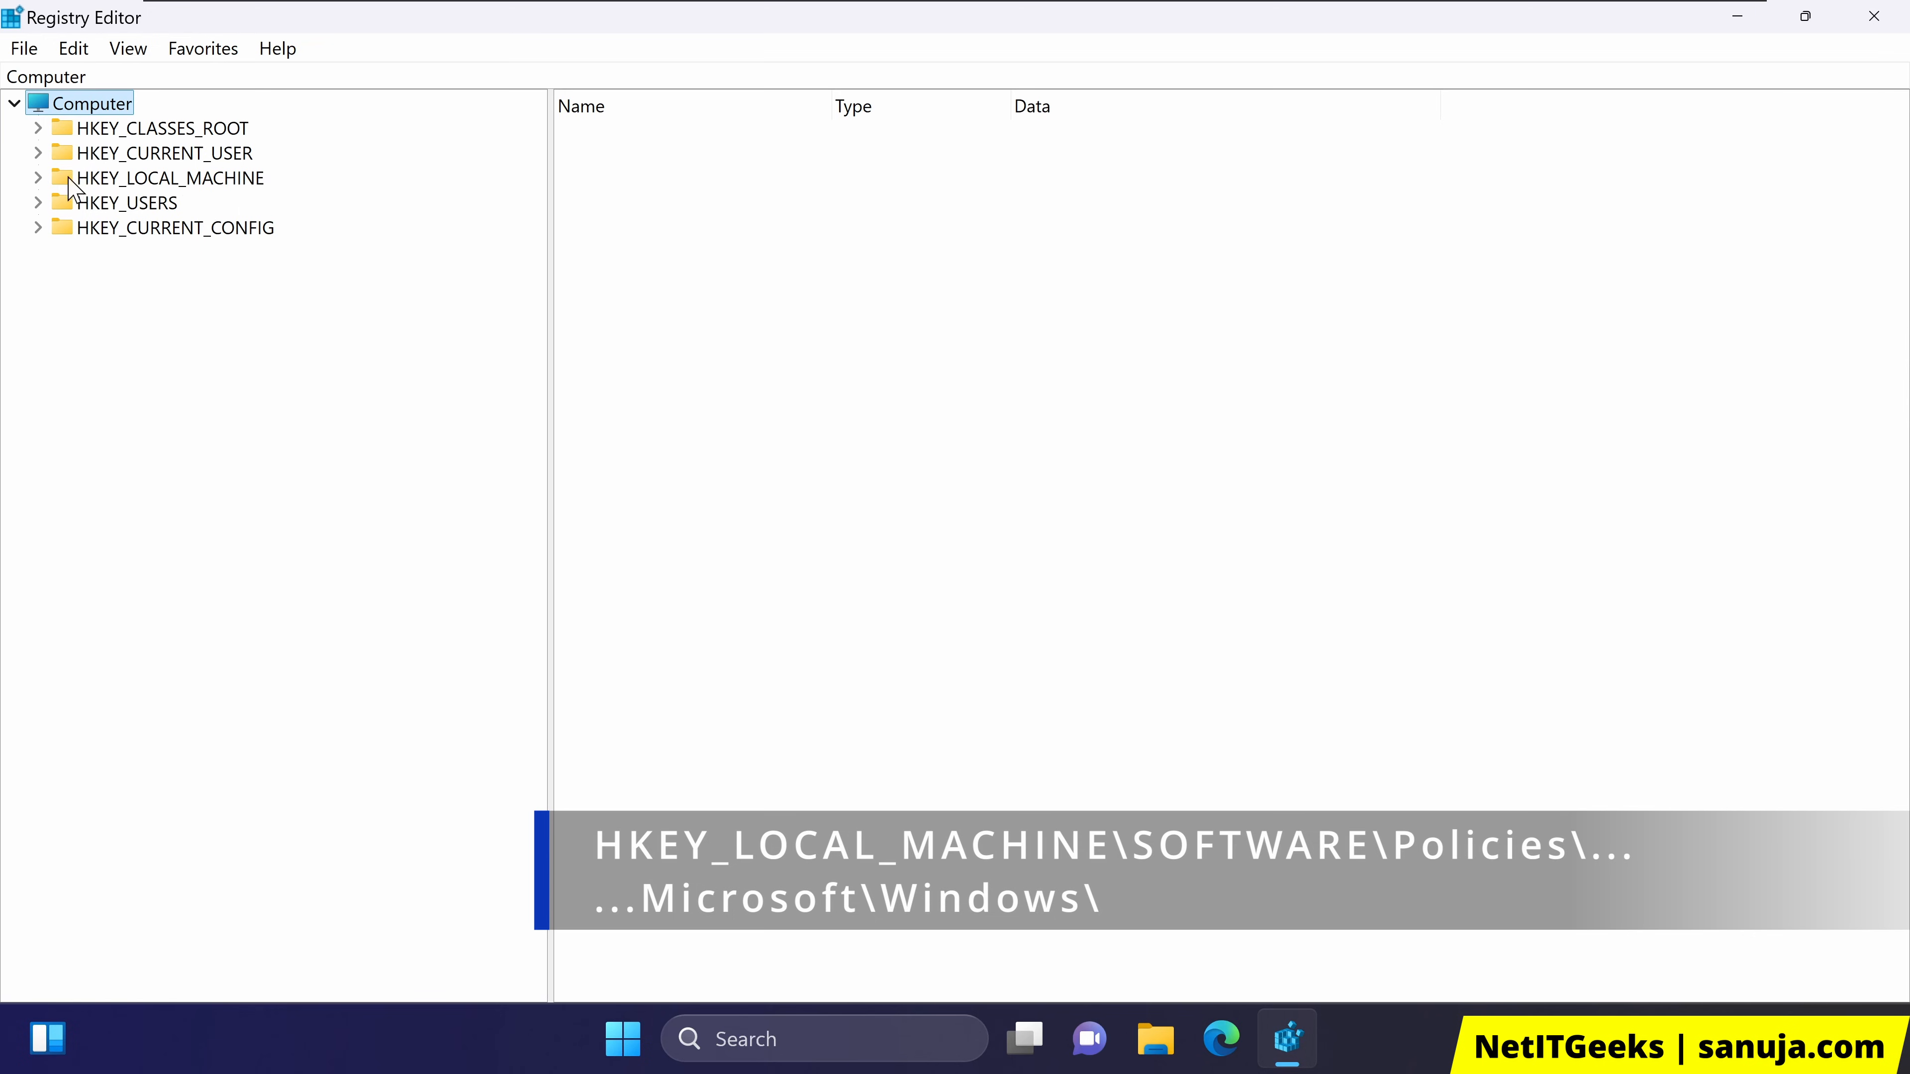
Expand the registry tree down to HKEY_LOCAL_MACHINE\SOFTWARE\Policies\Microsoft\Windows
click(38, 179)
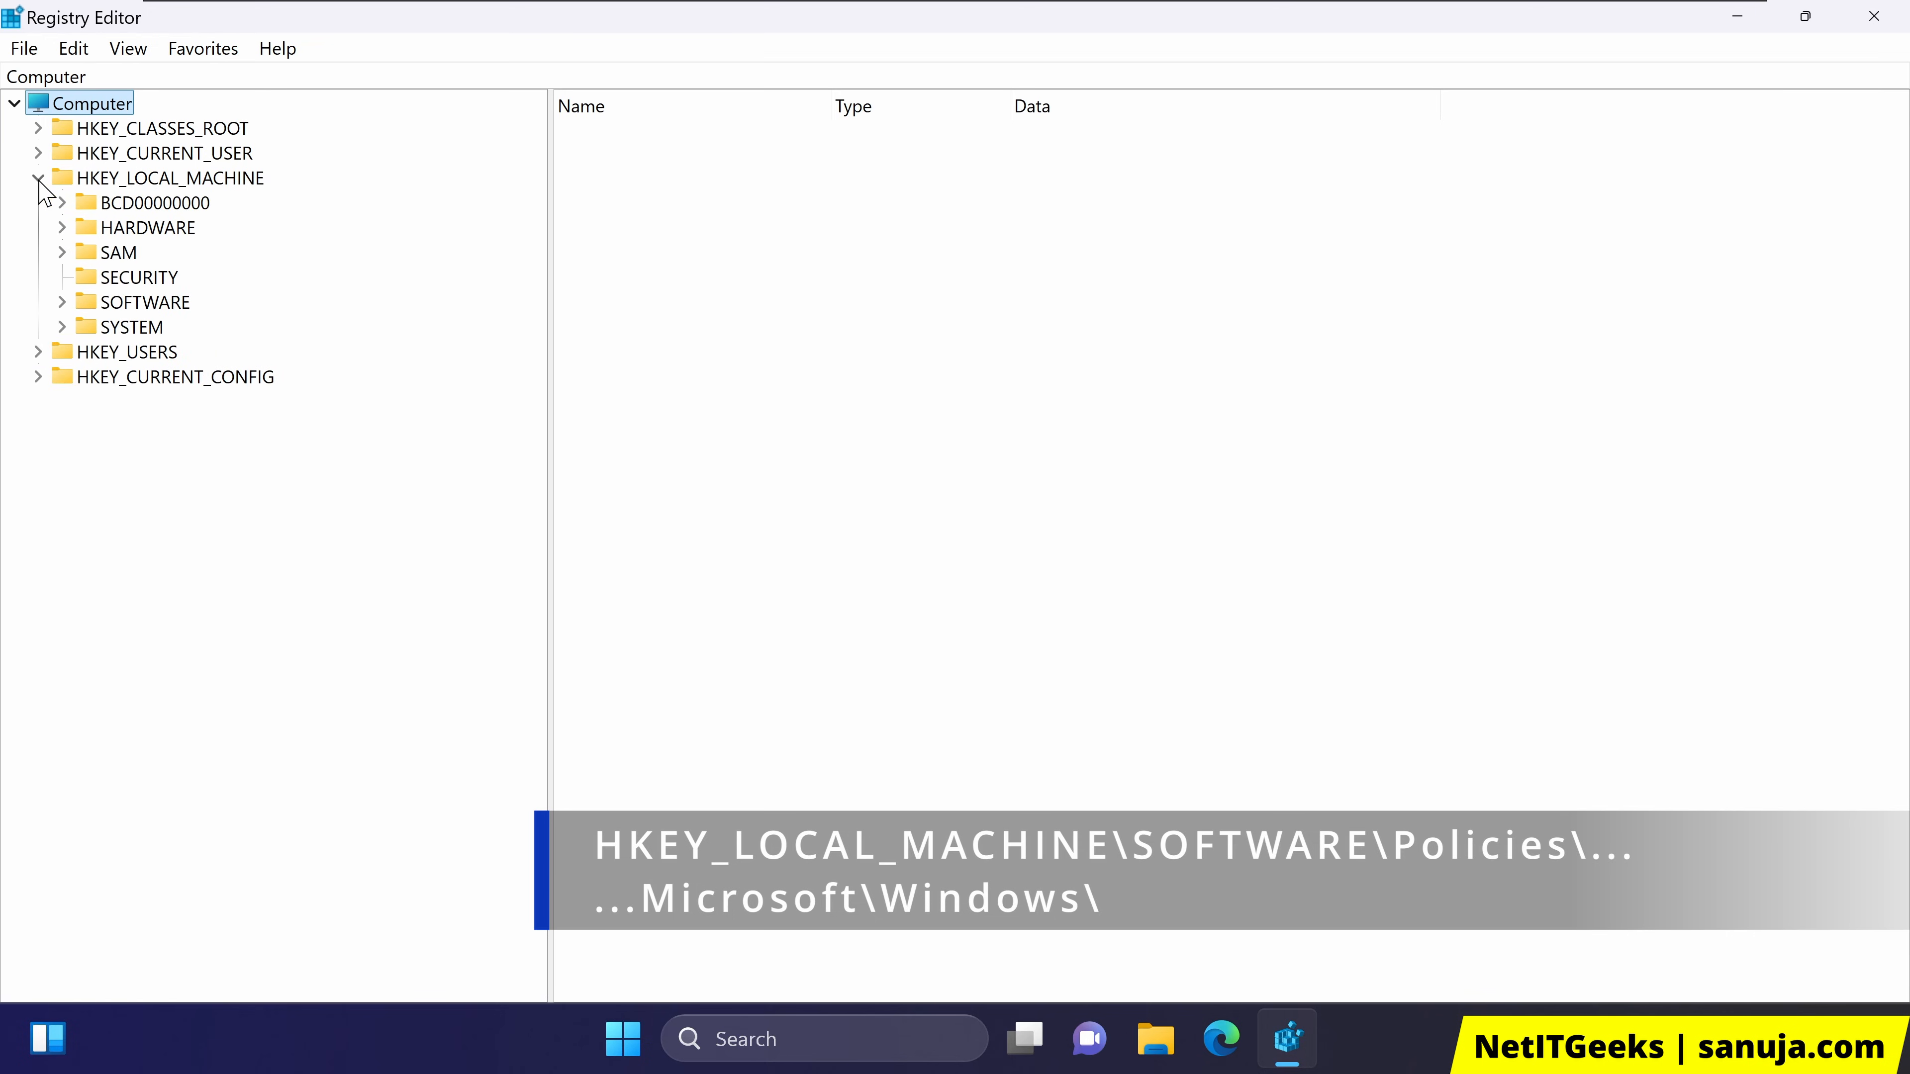
click(62, 302)
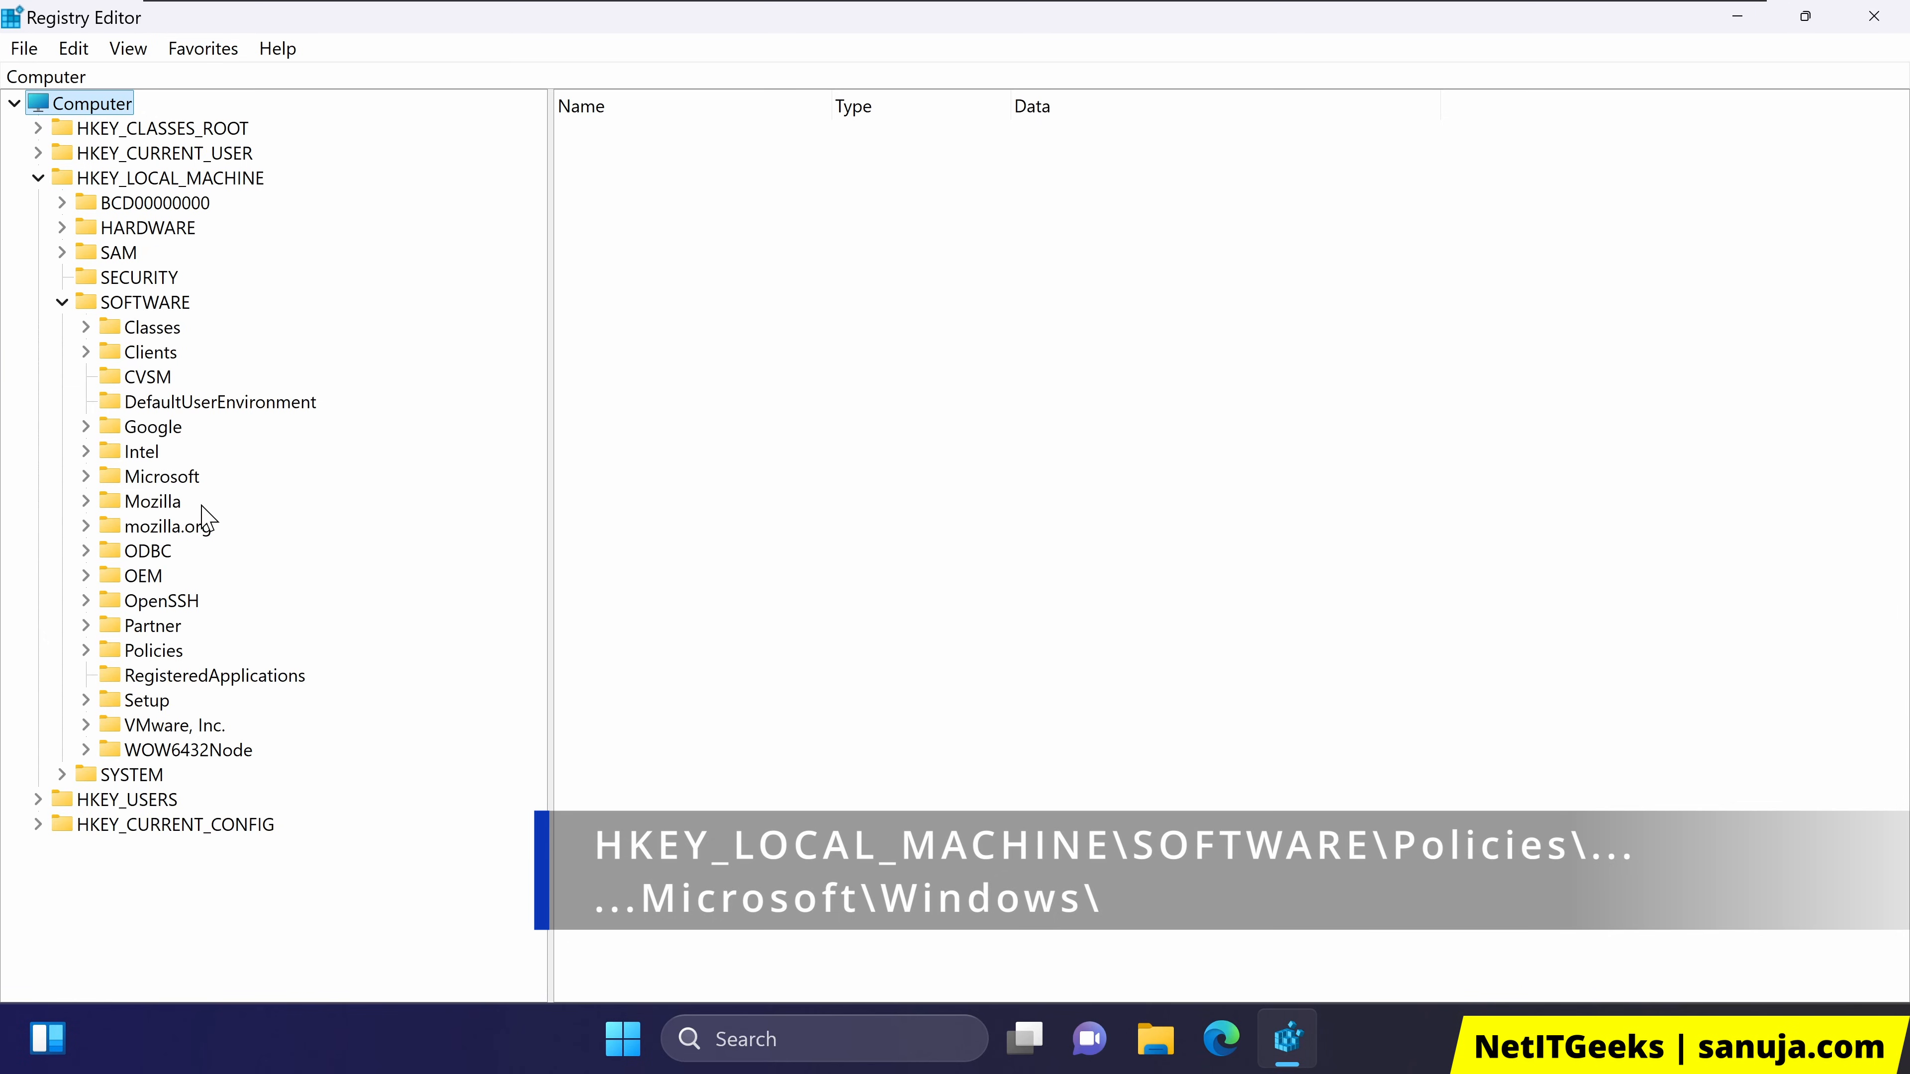
click(85, 651)
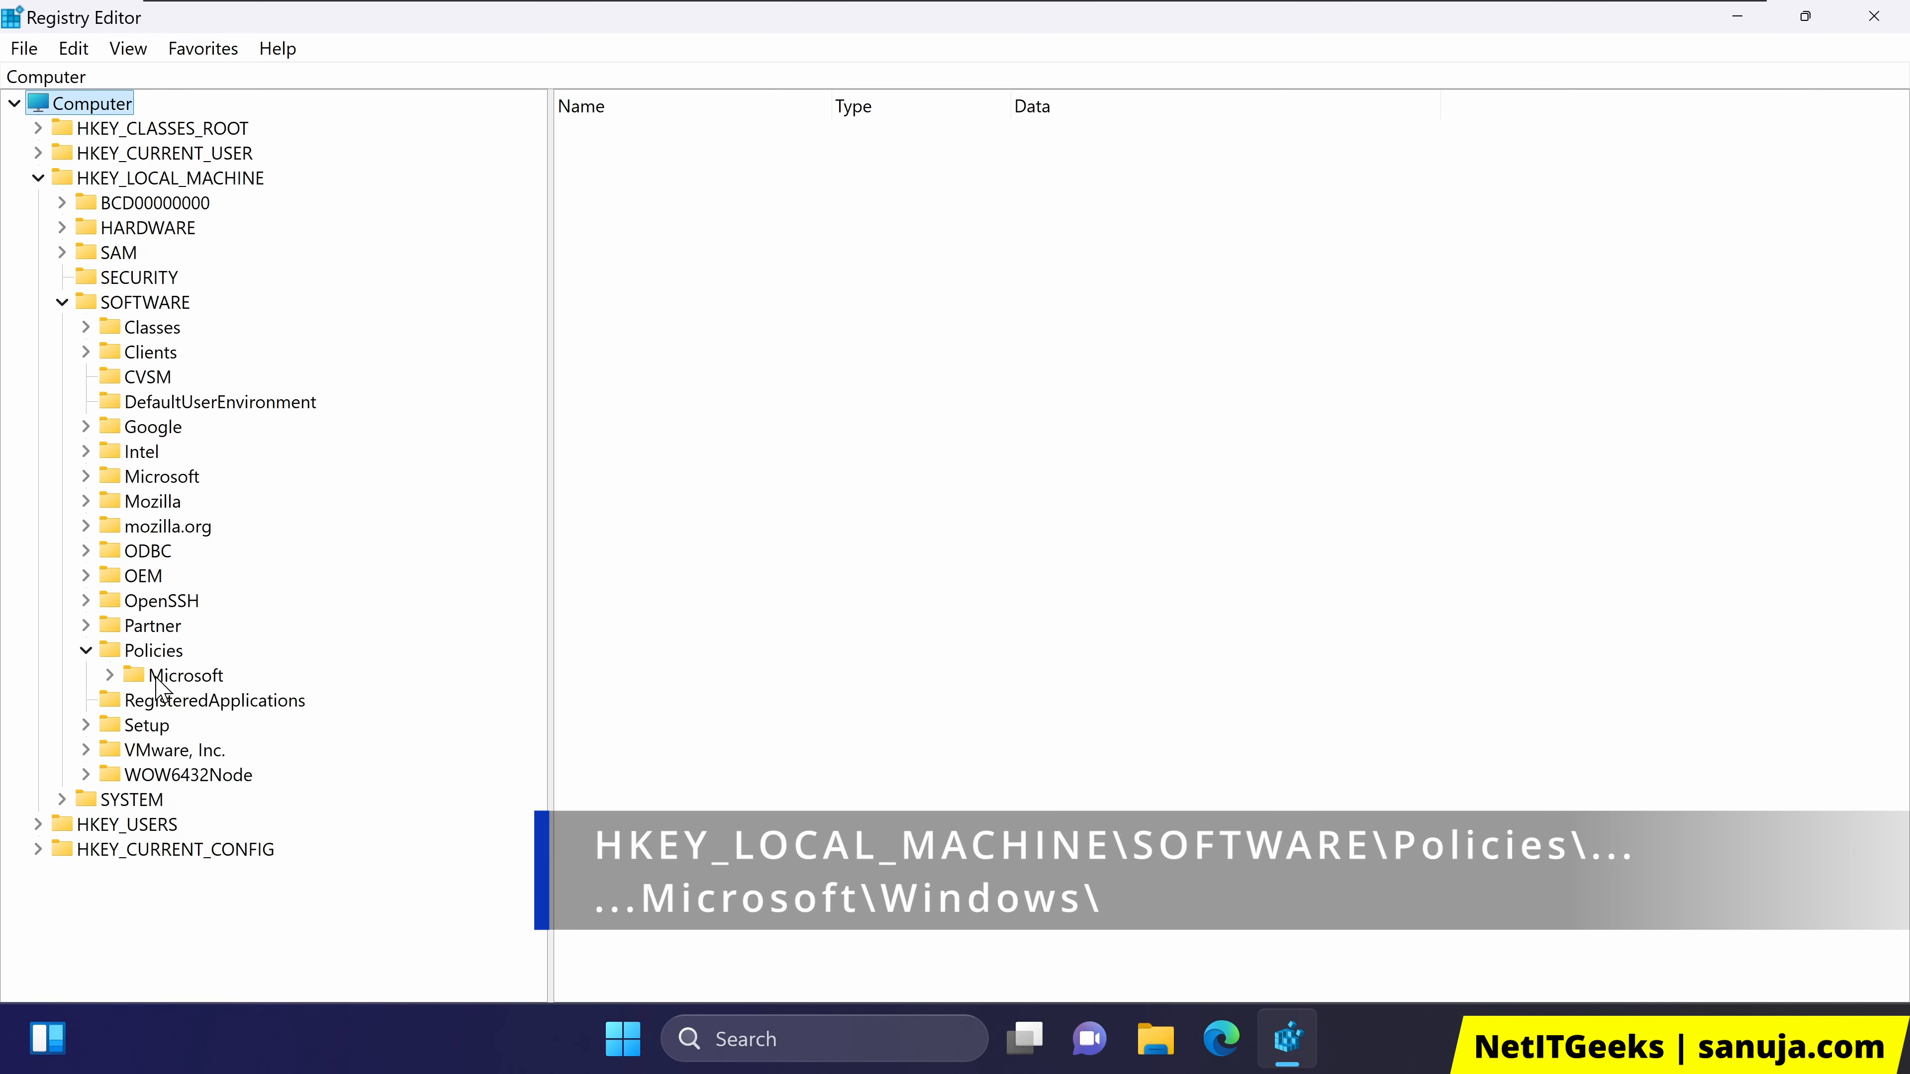
click(110, 676)
scroll(383, 738, down, 2)
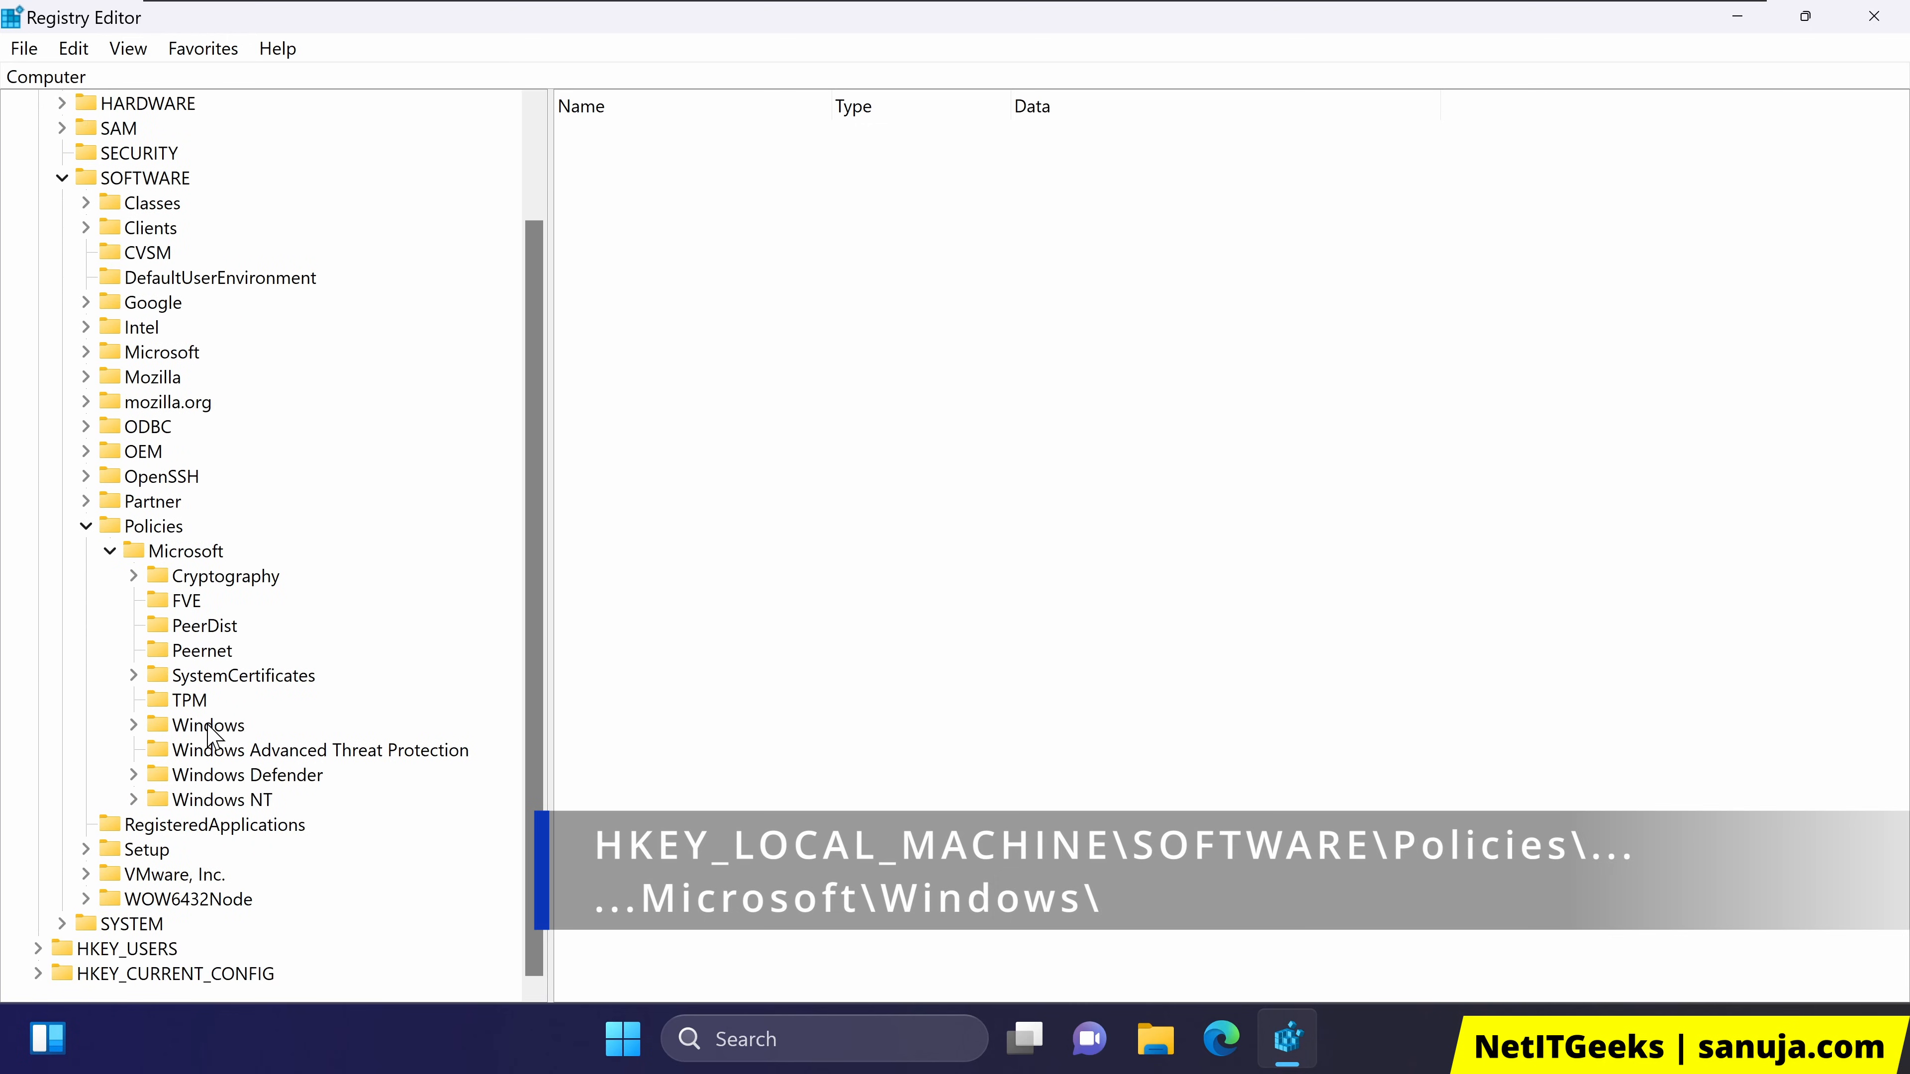
click(133, 727)
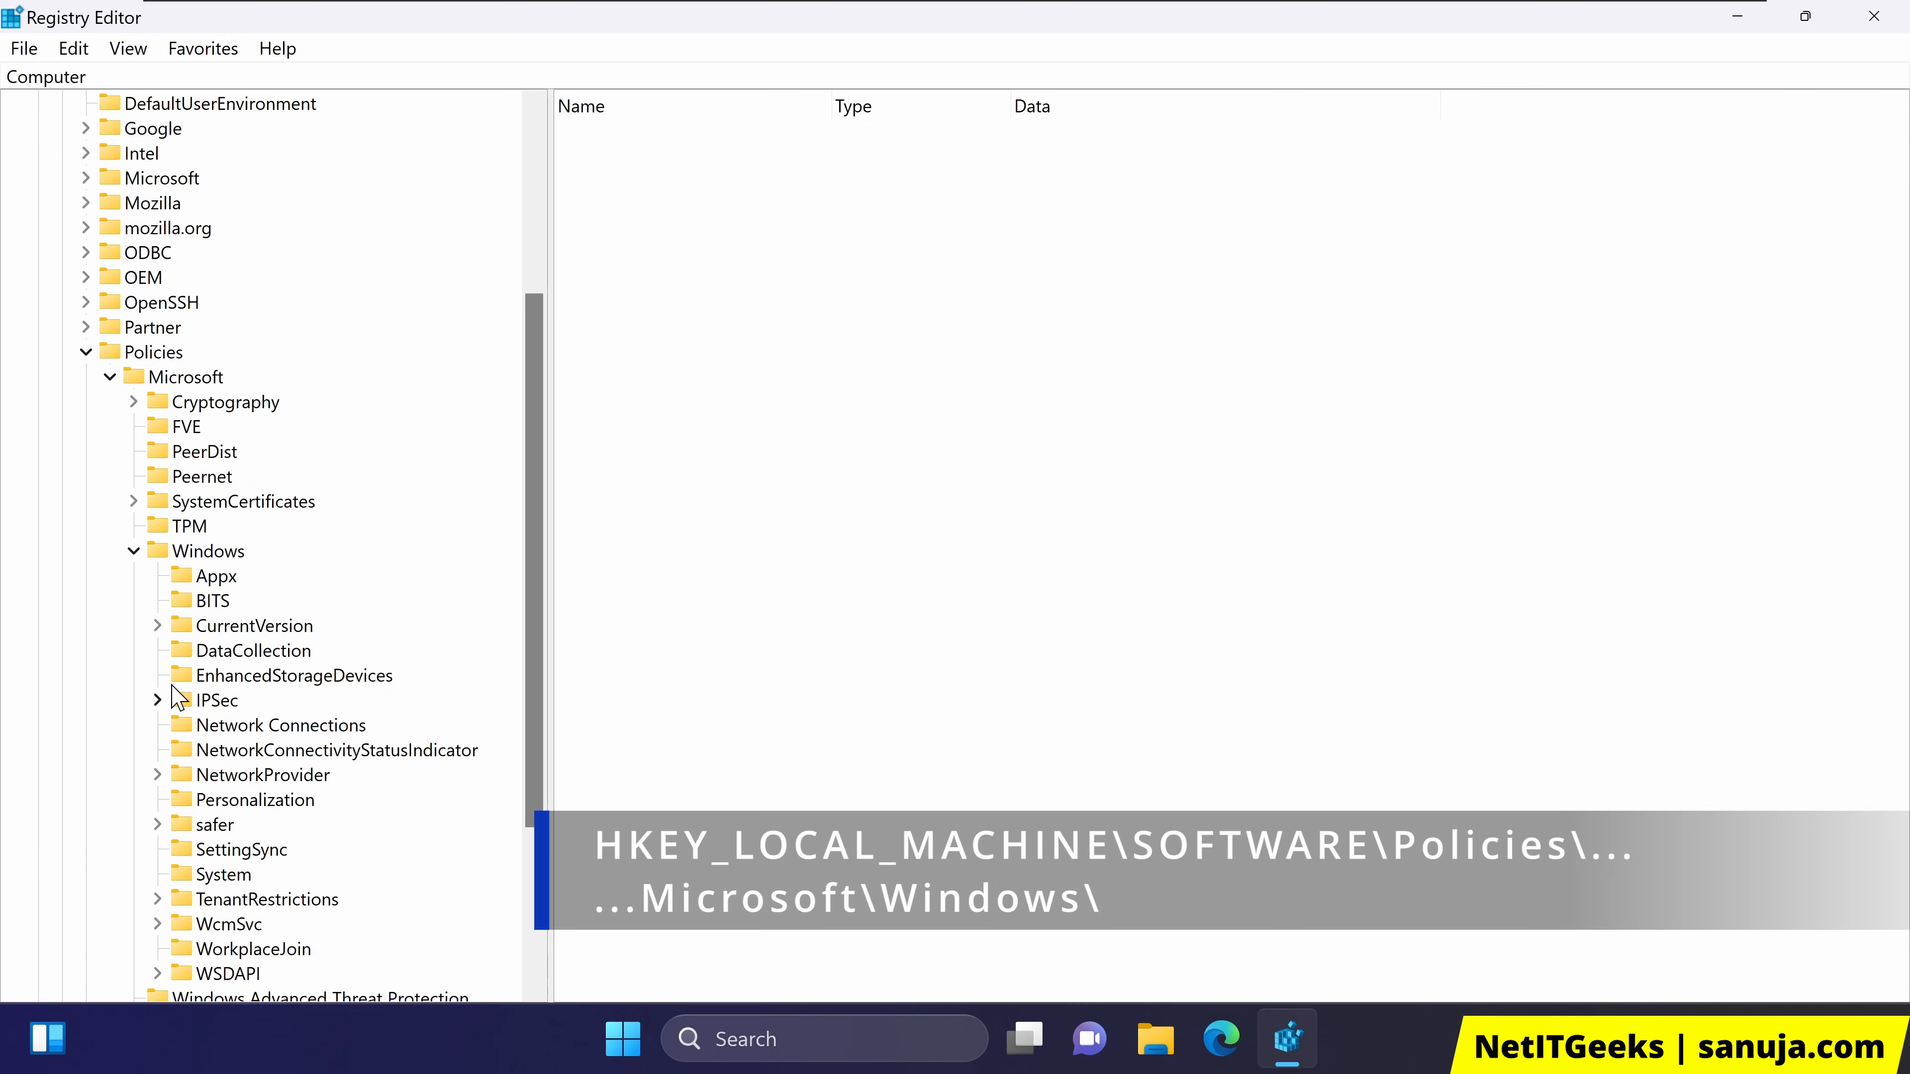
scroll(264, 508, down, 2)
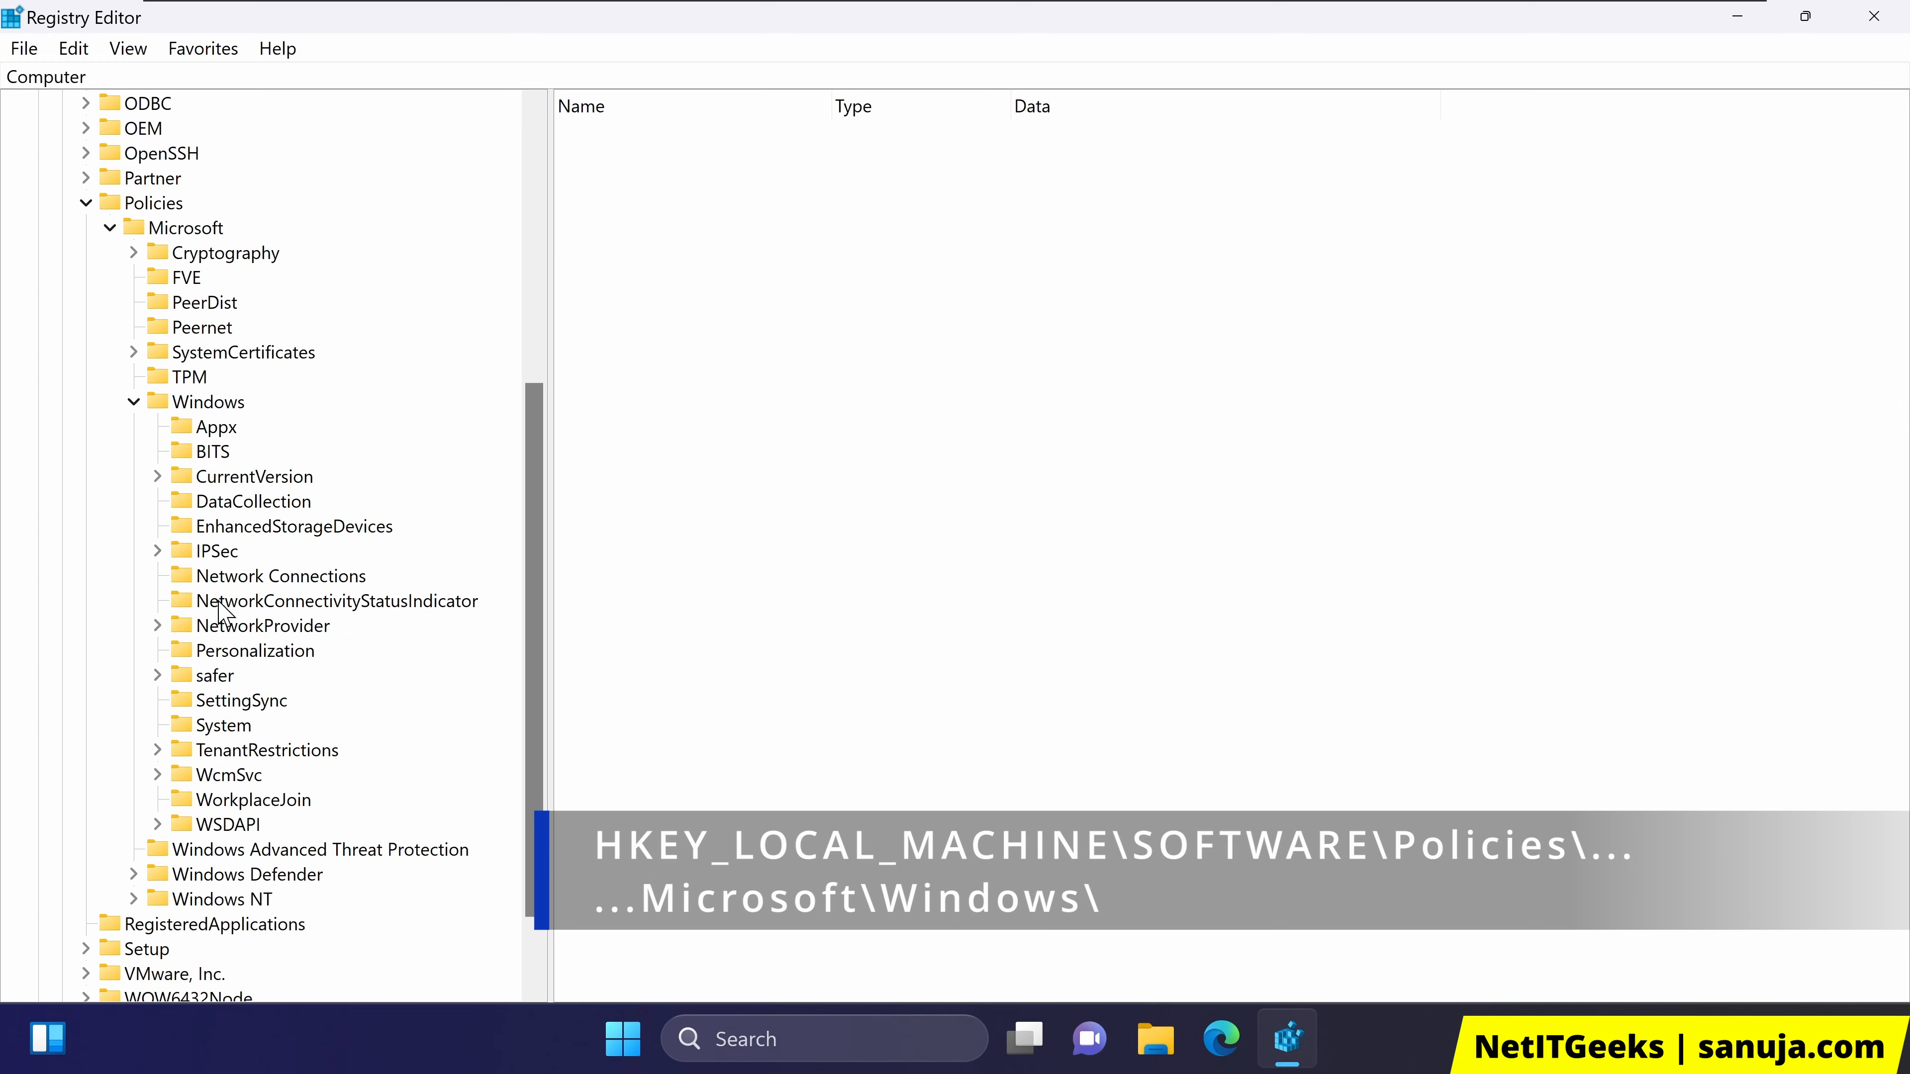
Create a new key named WindowsUpdate under HKEY_LOCAL_MACHINE\SOFTWARE\Policies\Microsoft\Windows
right_click(218, 409)
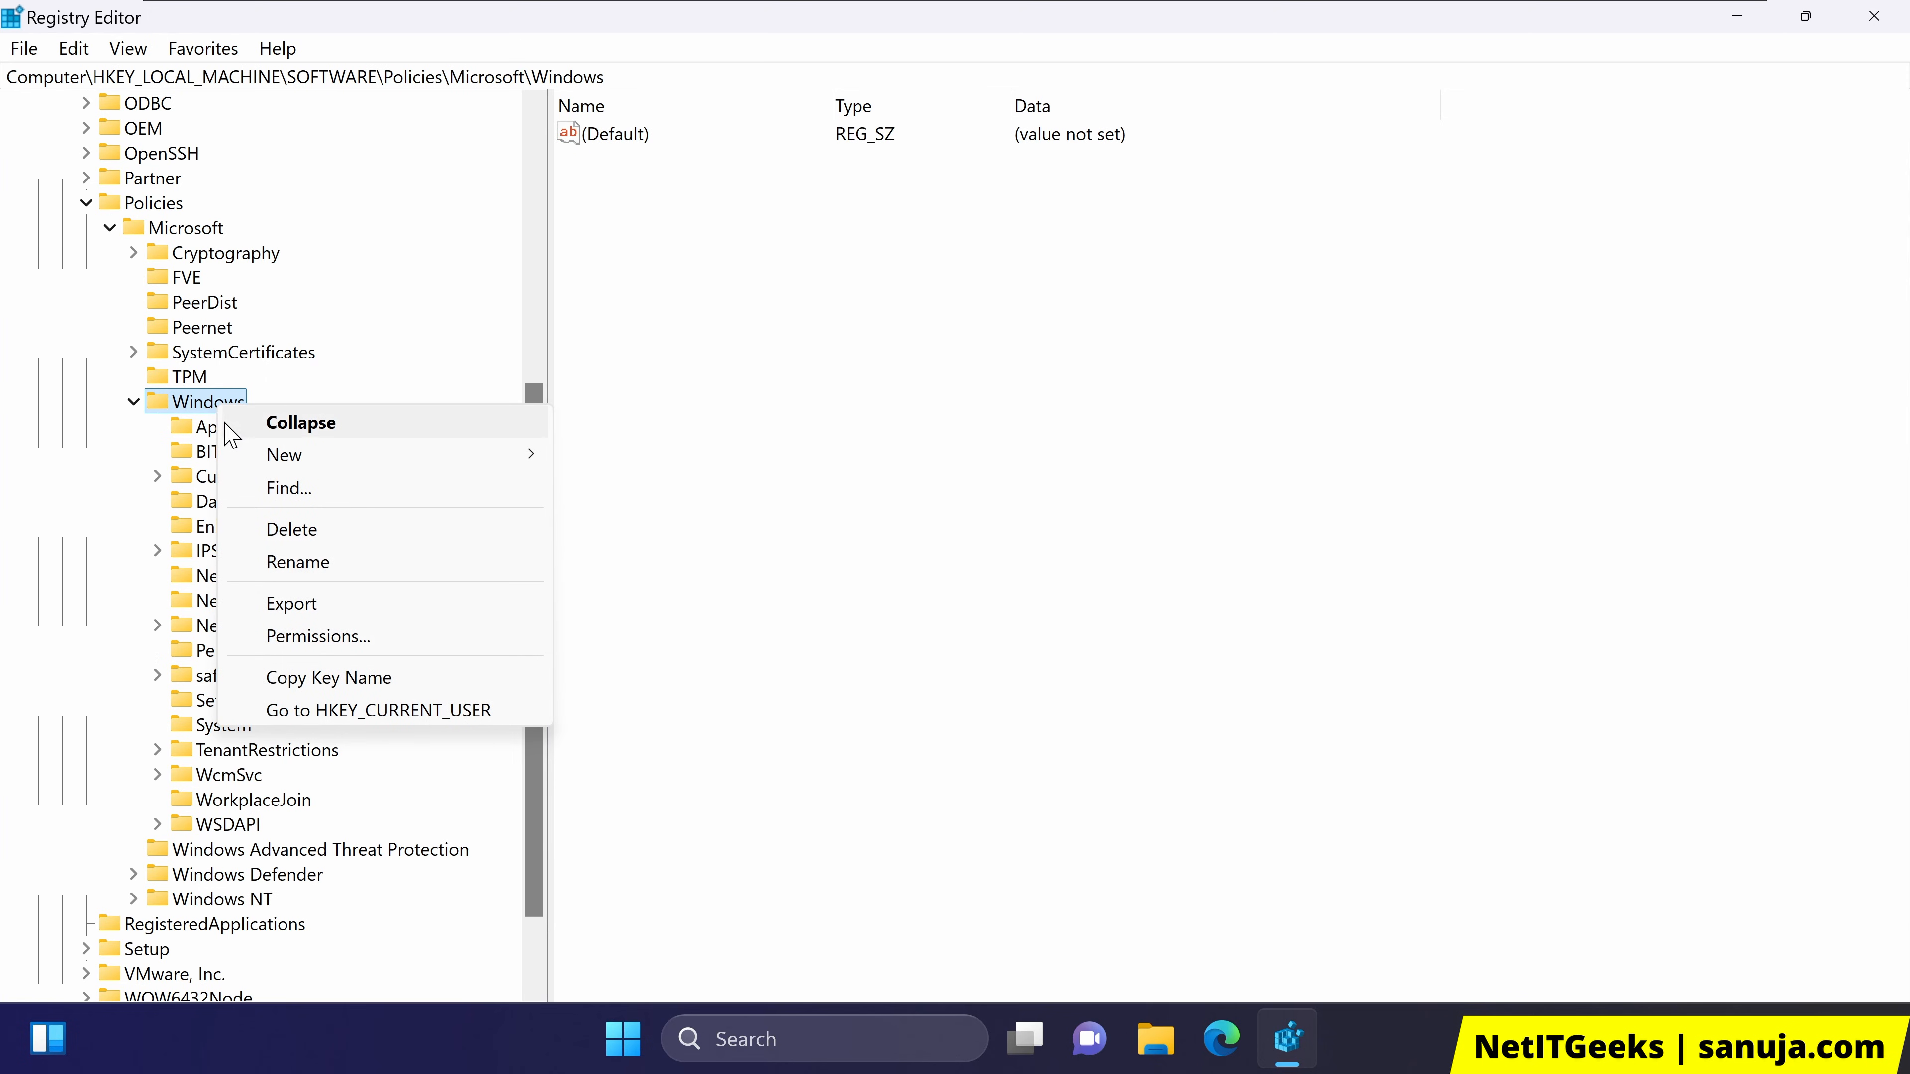
mouse_move(292, 461)
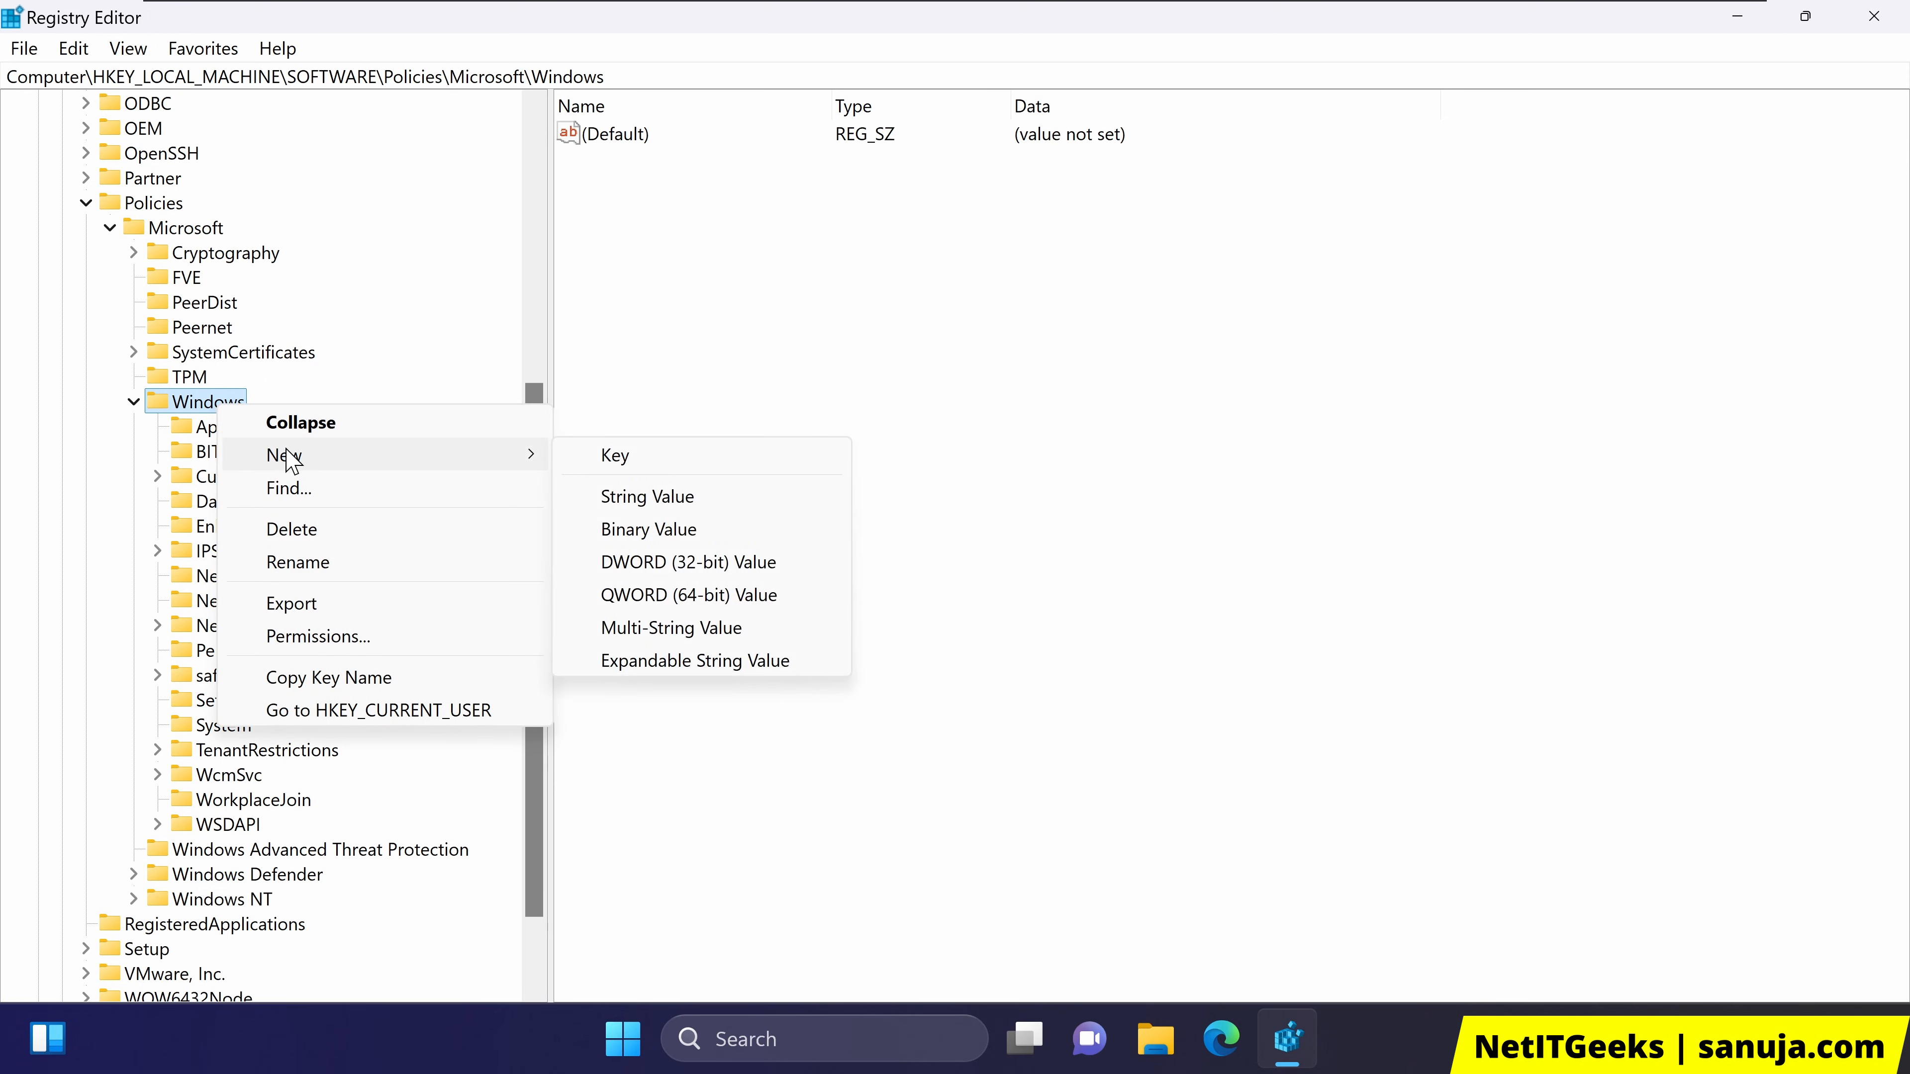
click(619, 459)
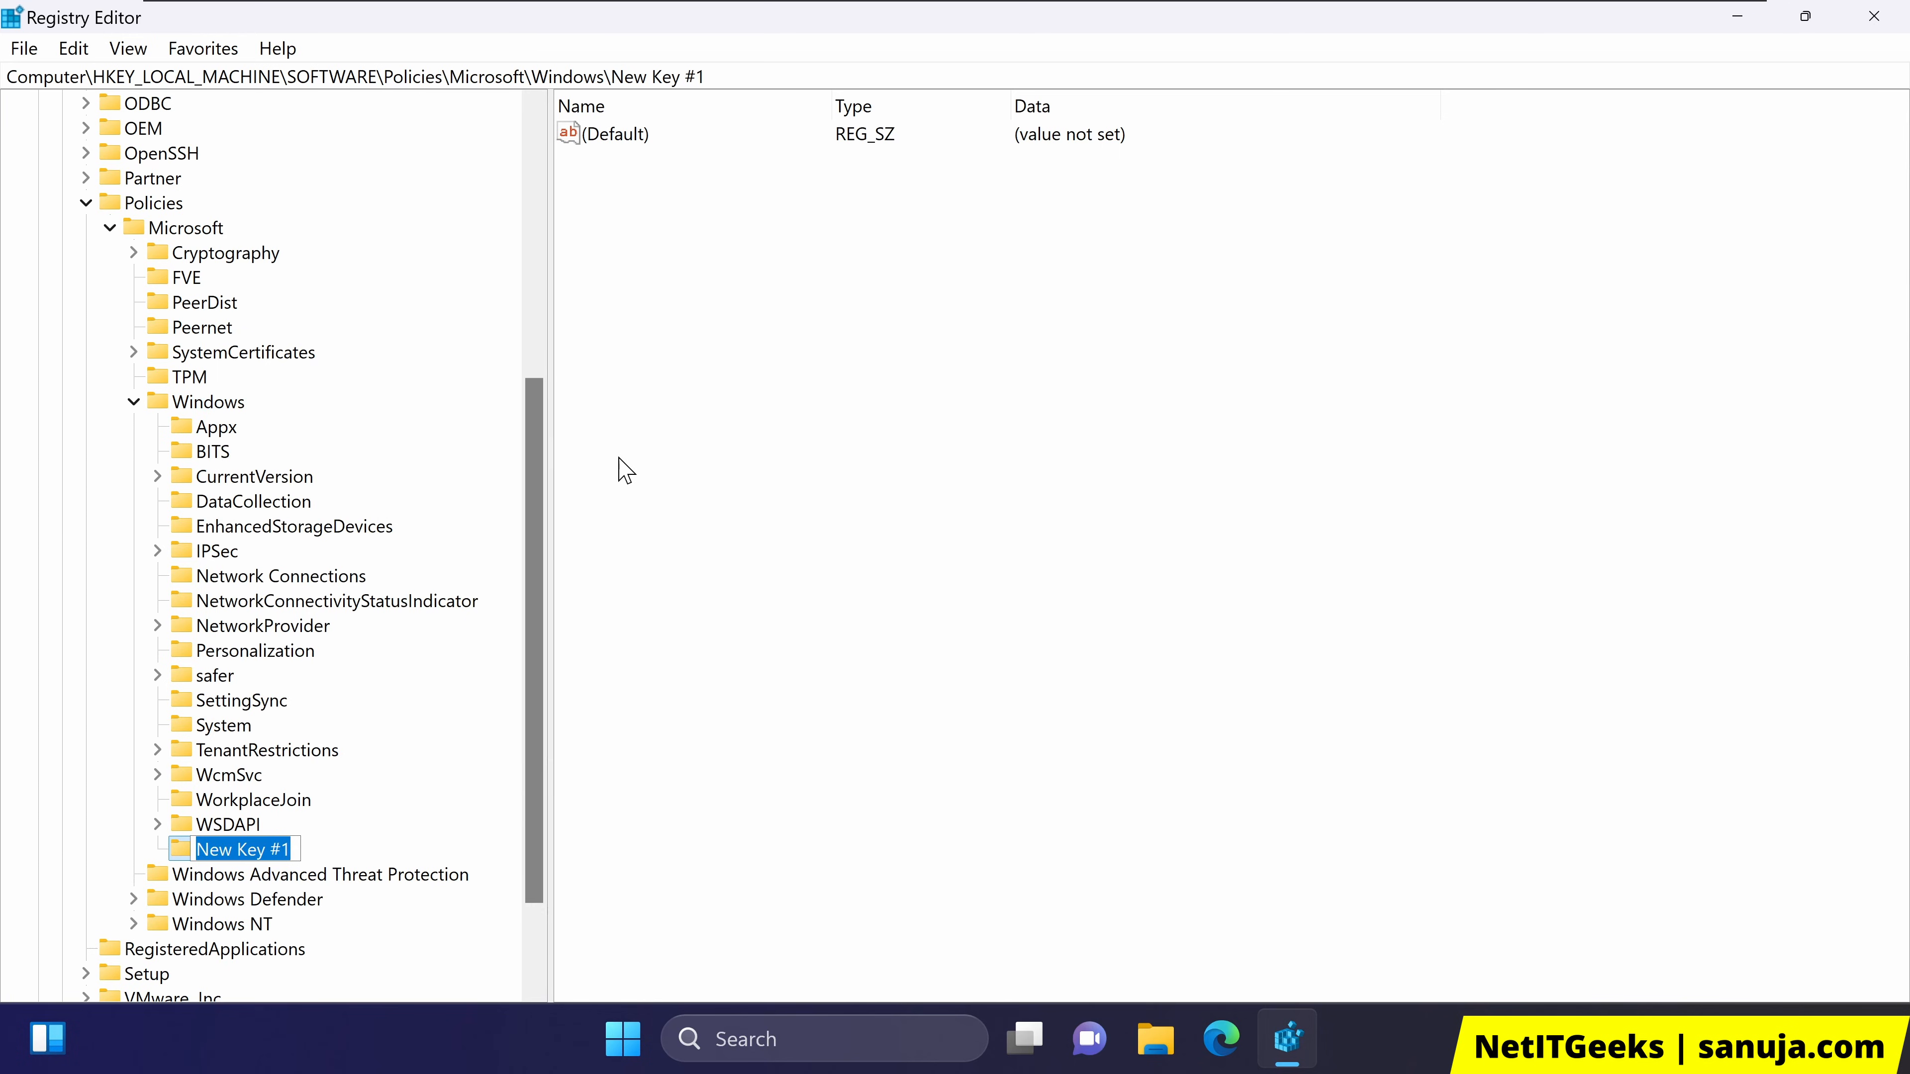
text(Windows)
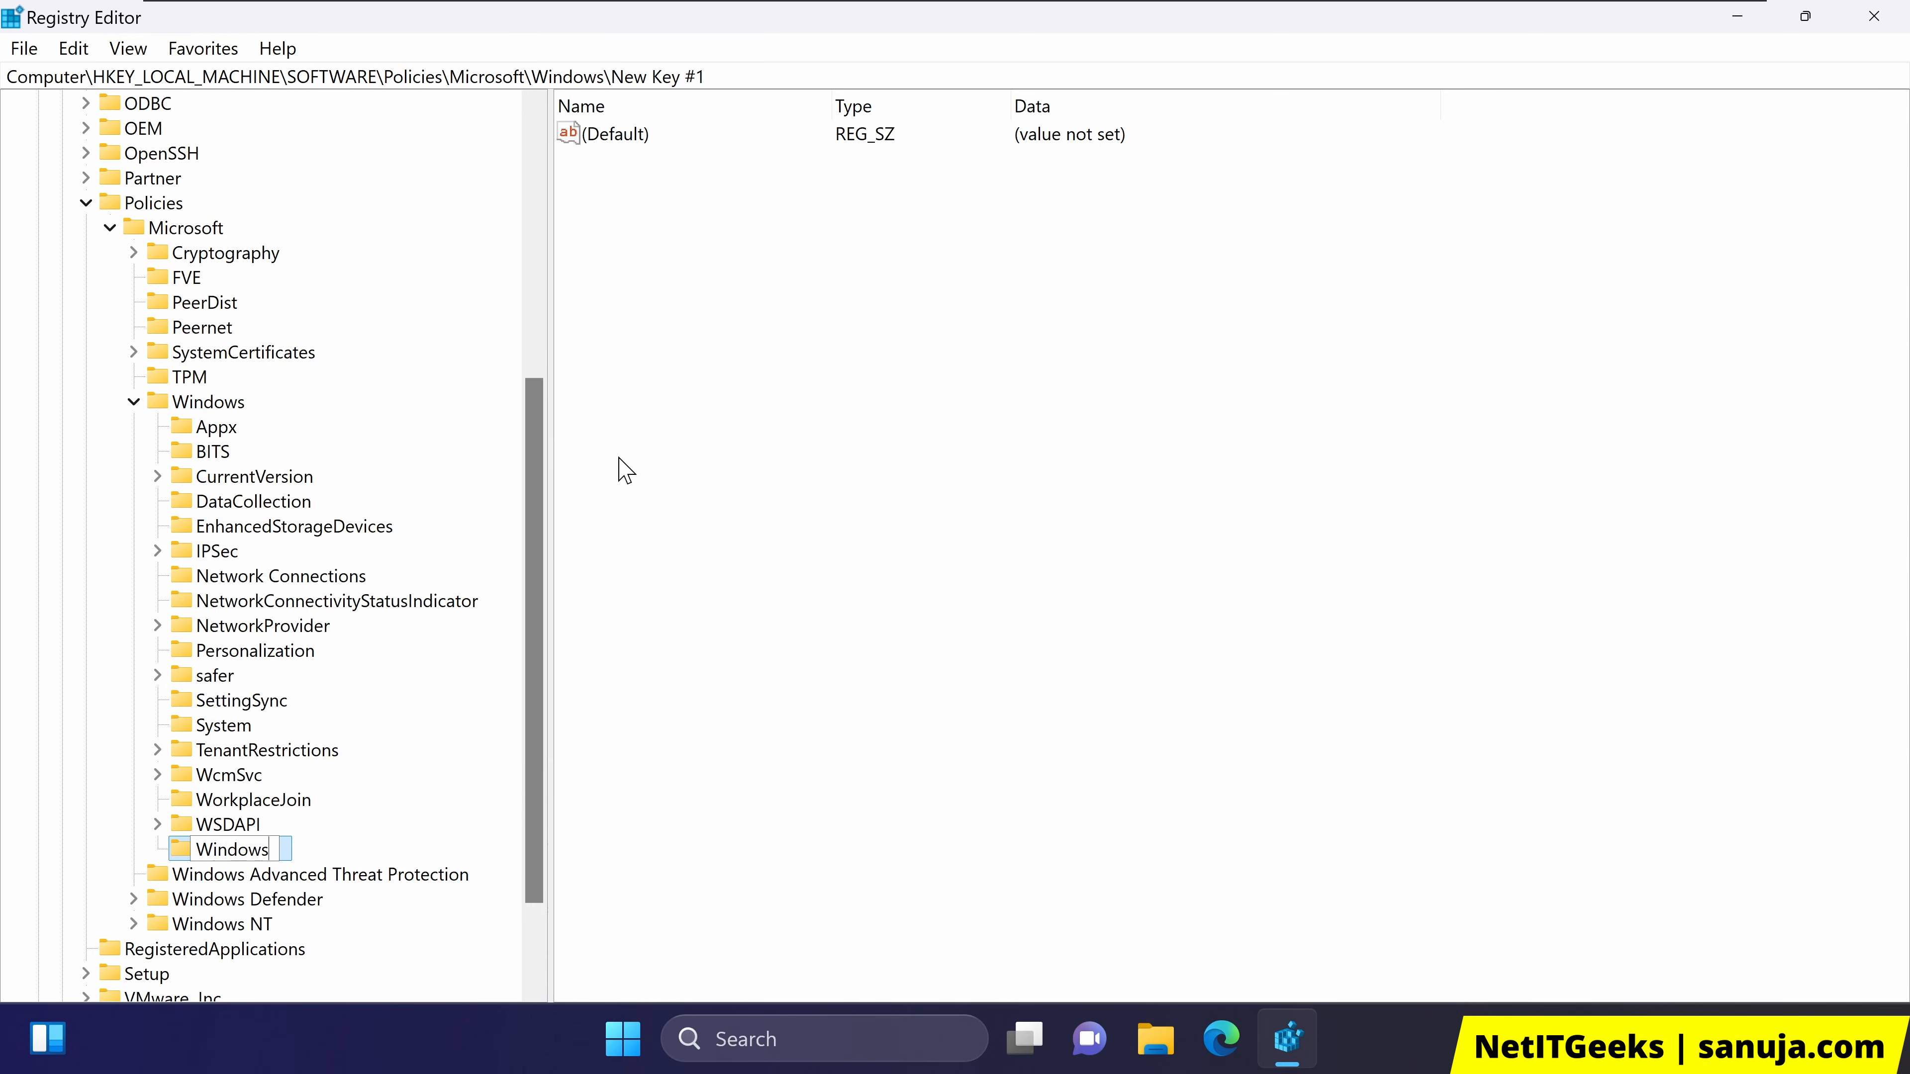
text(pdate)
key(Return)
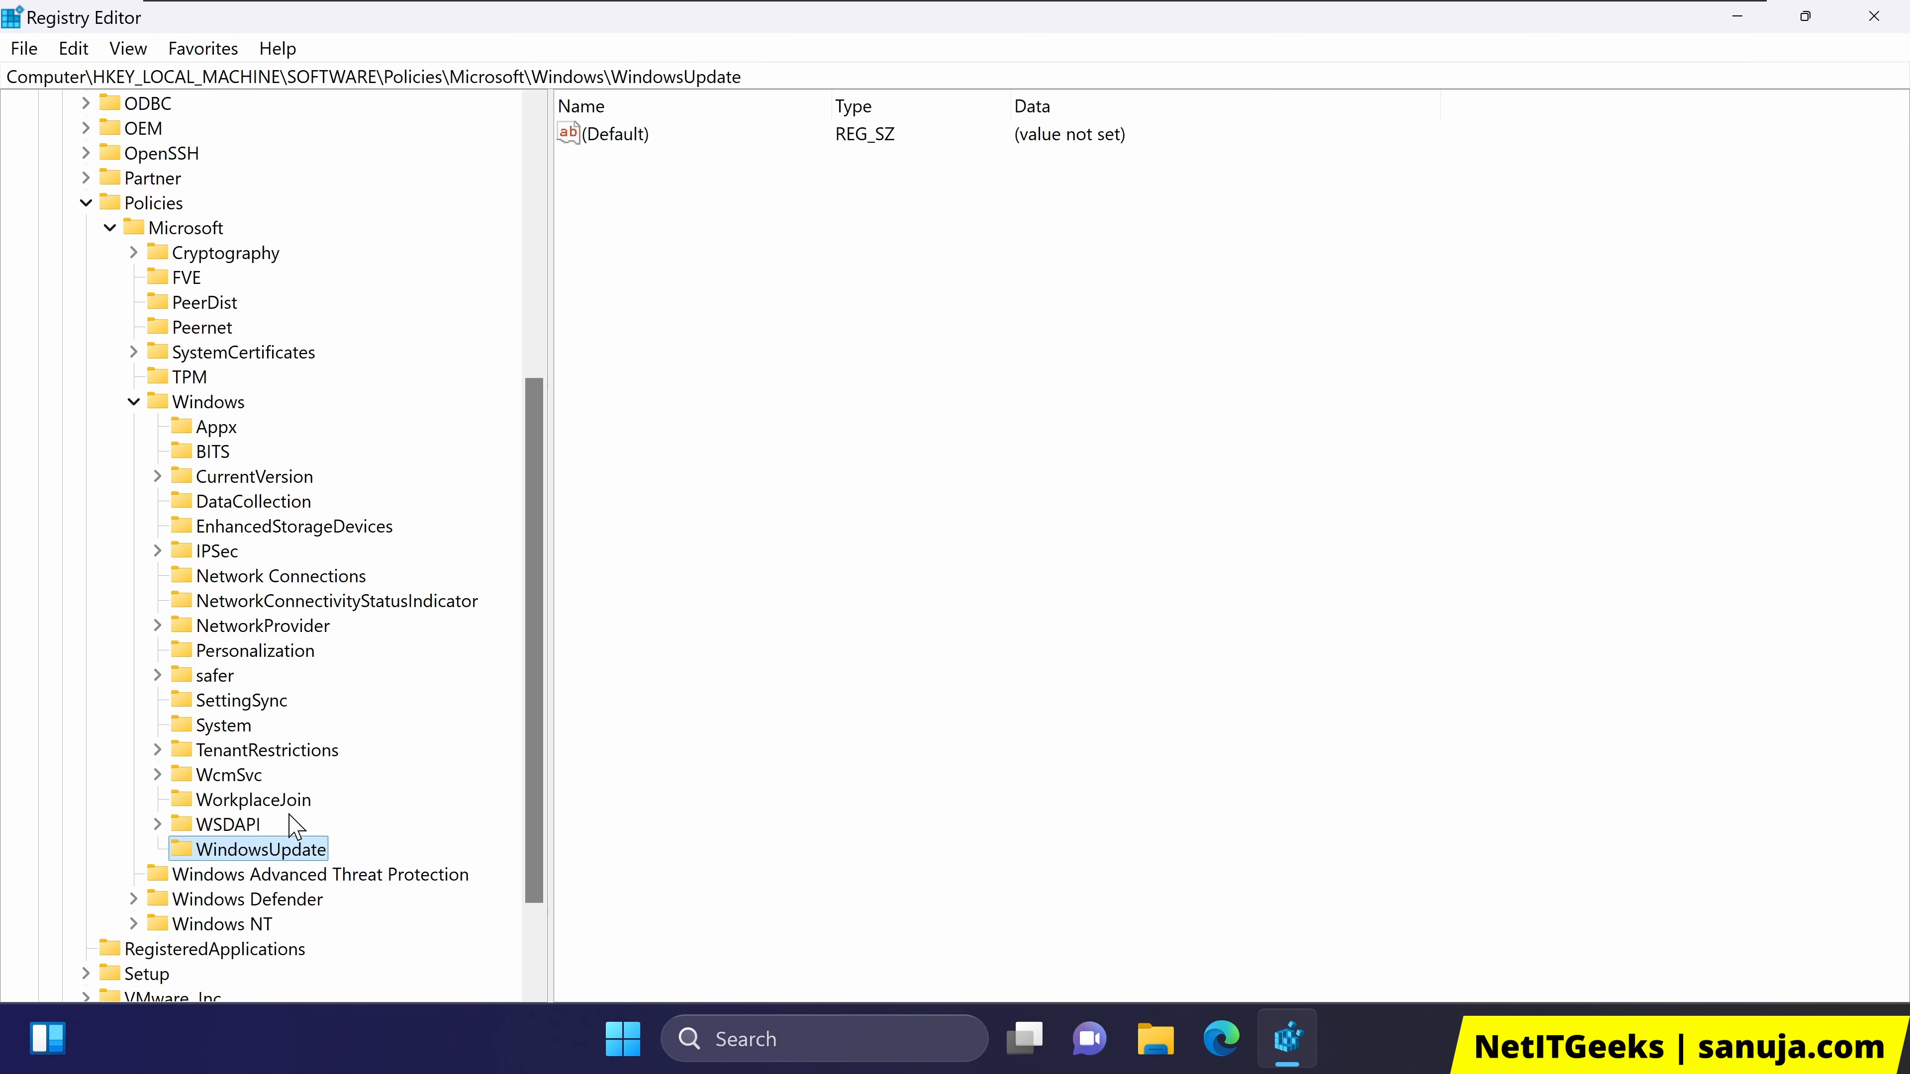
right_click(208, 409)
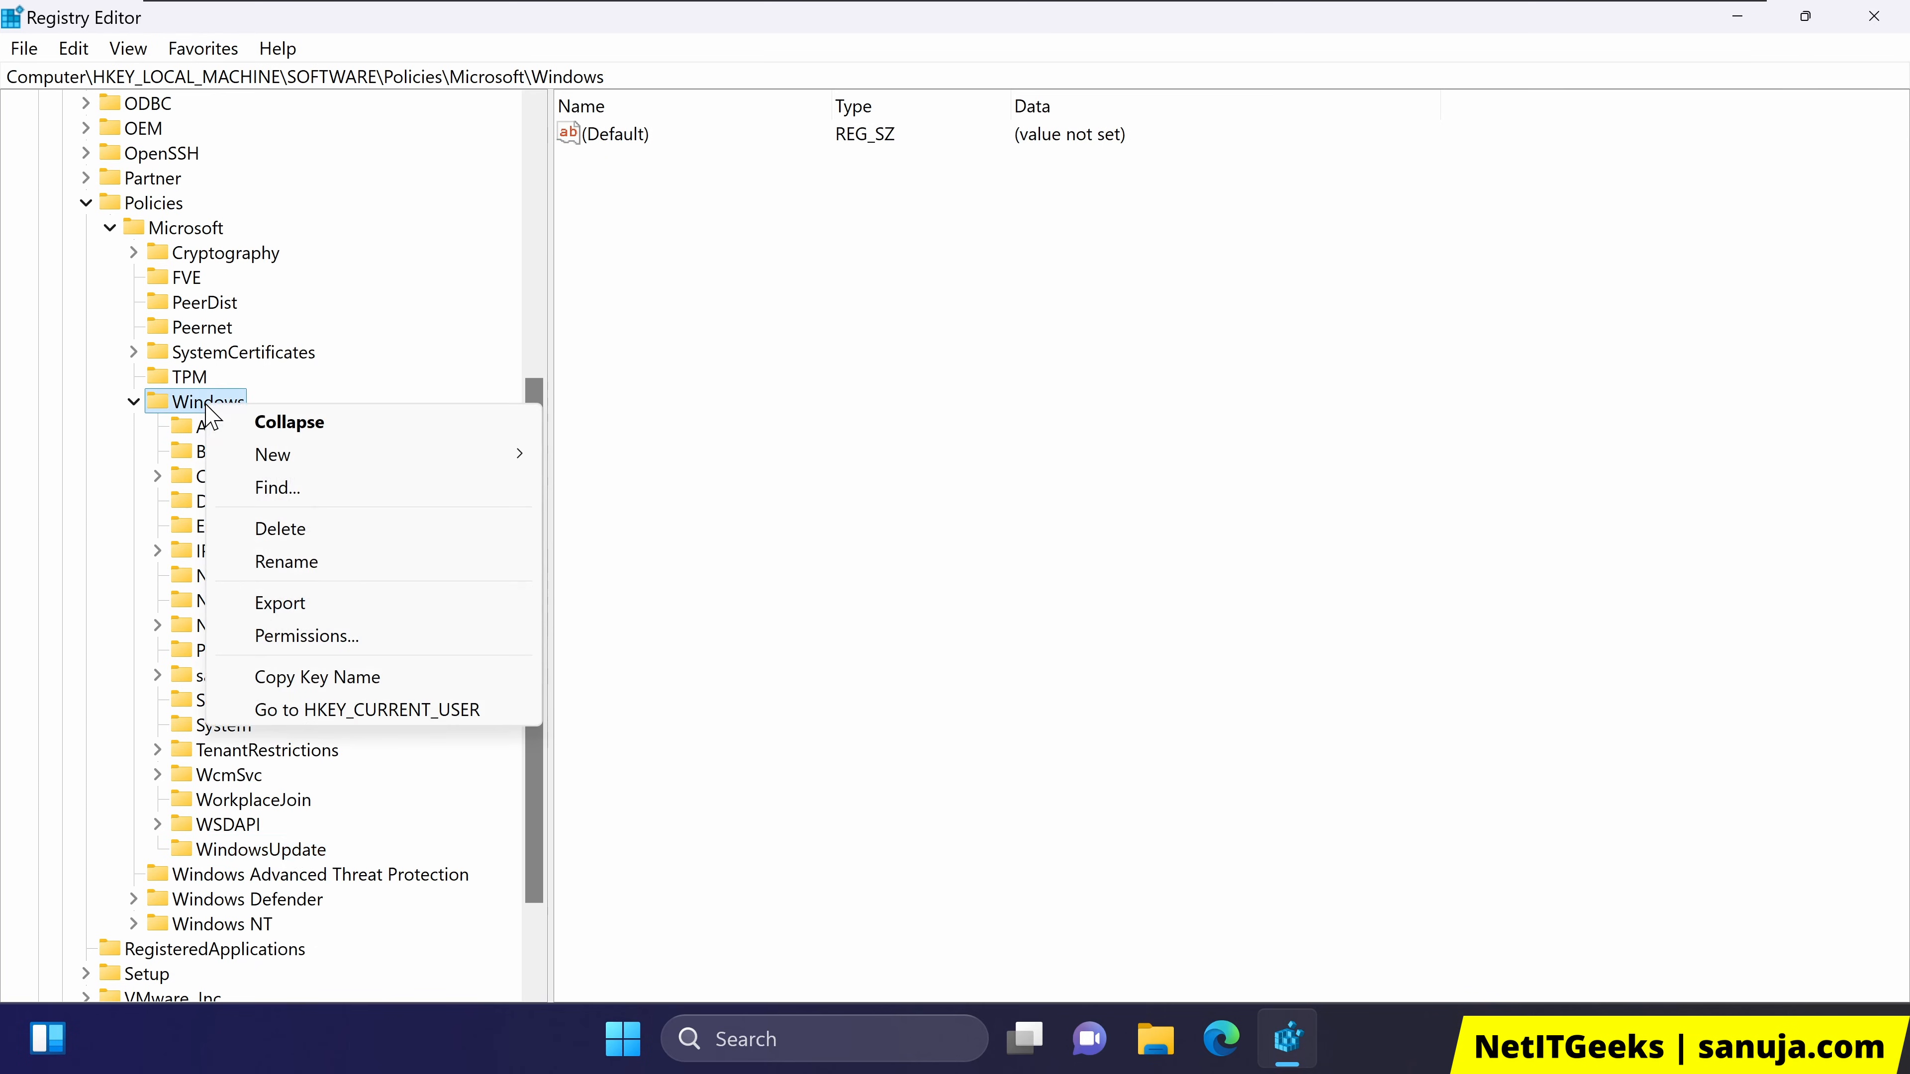
mouse_move(308, 462)
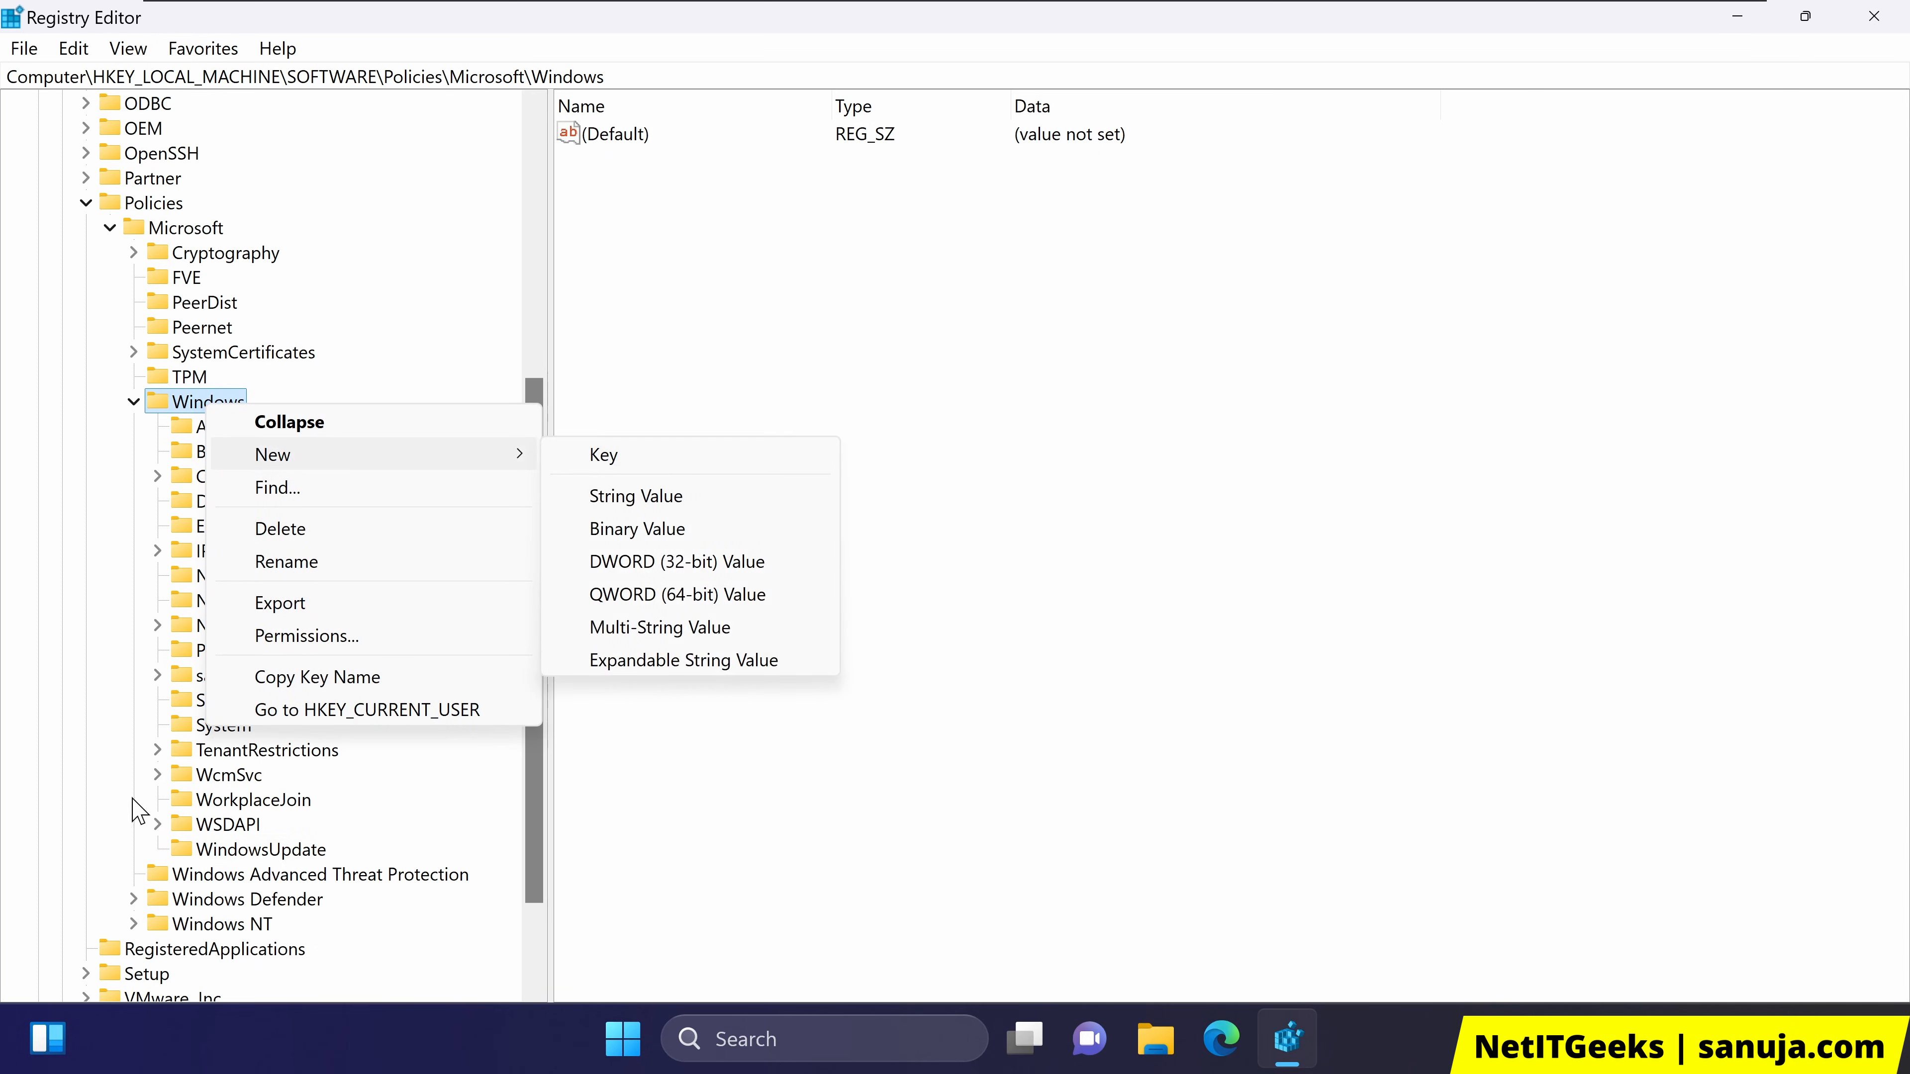
click(242, 848)
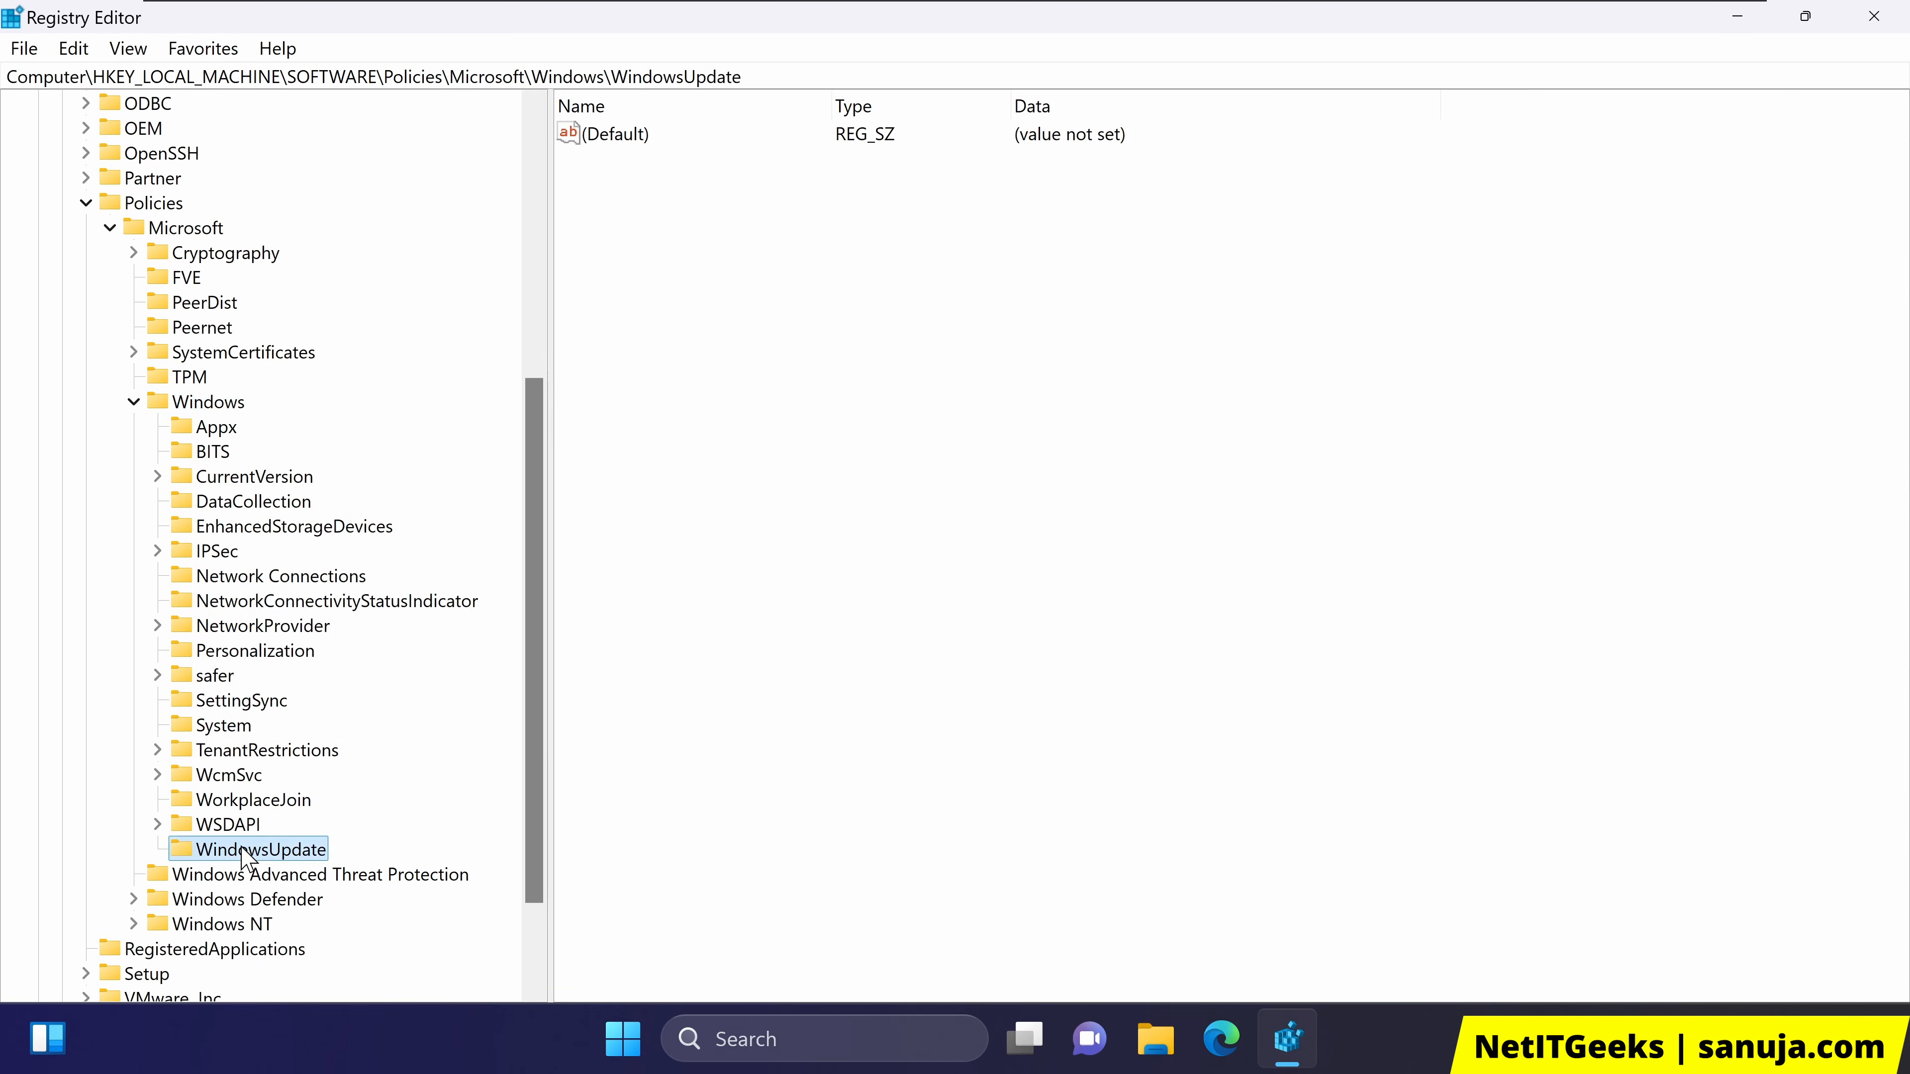
Create a new subkey named AU inside the WindowsUpdate key
right_click(281, 848)
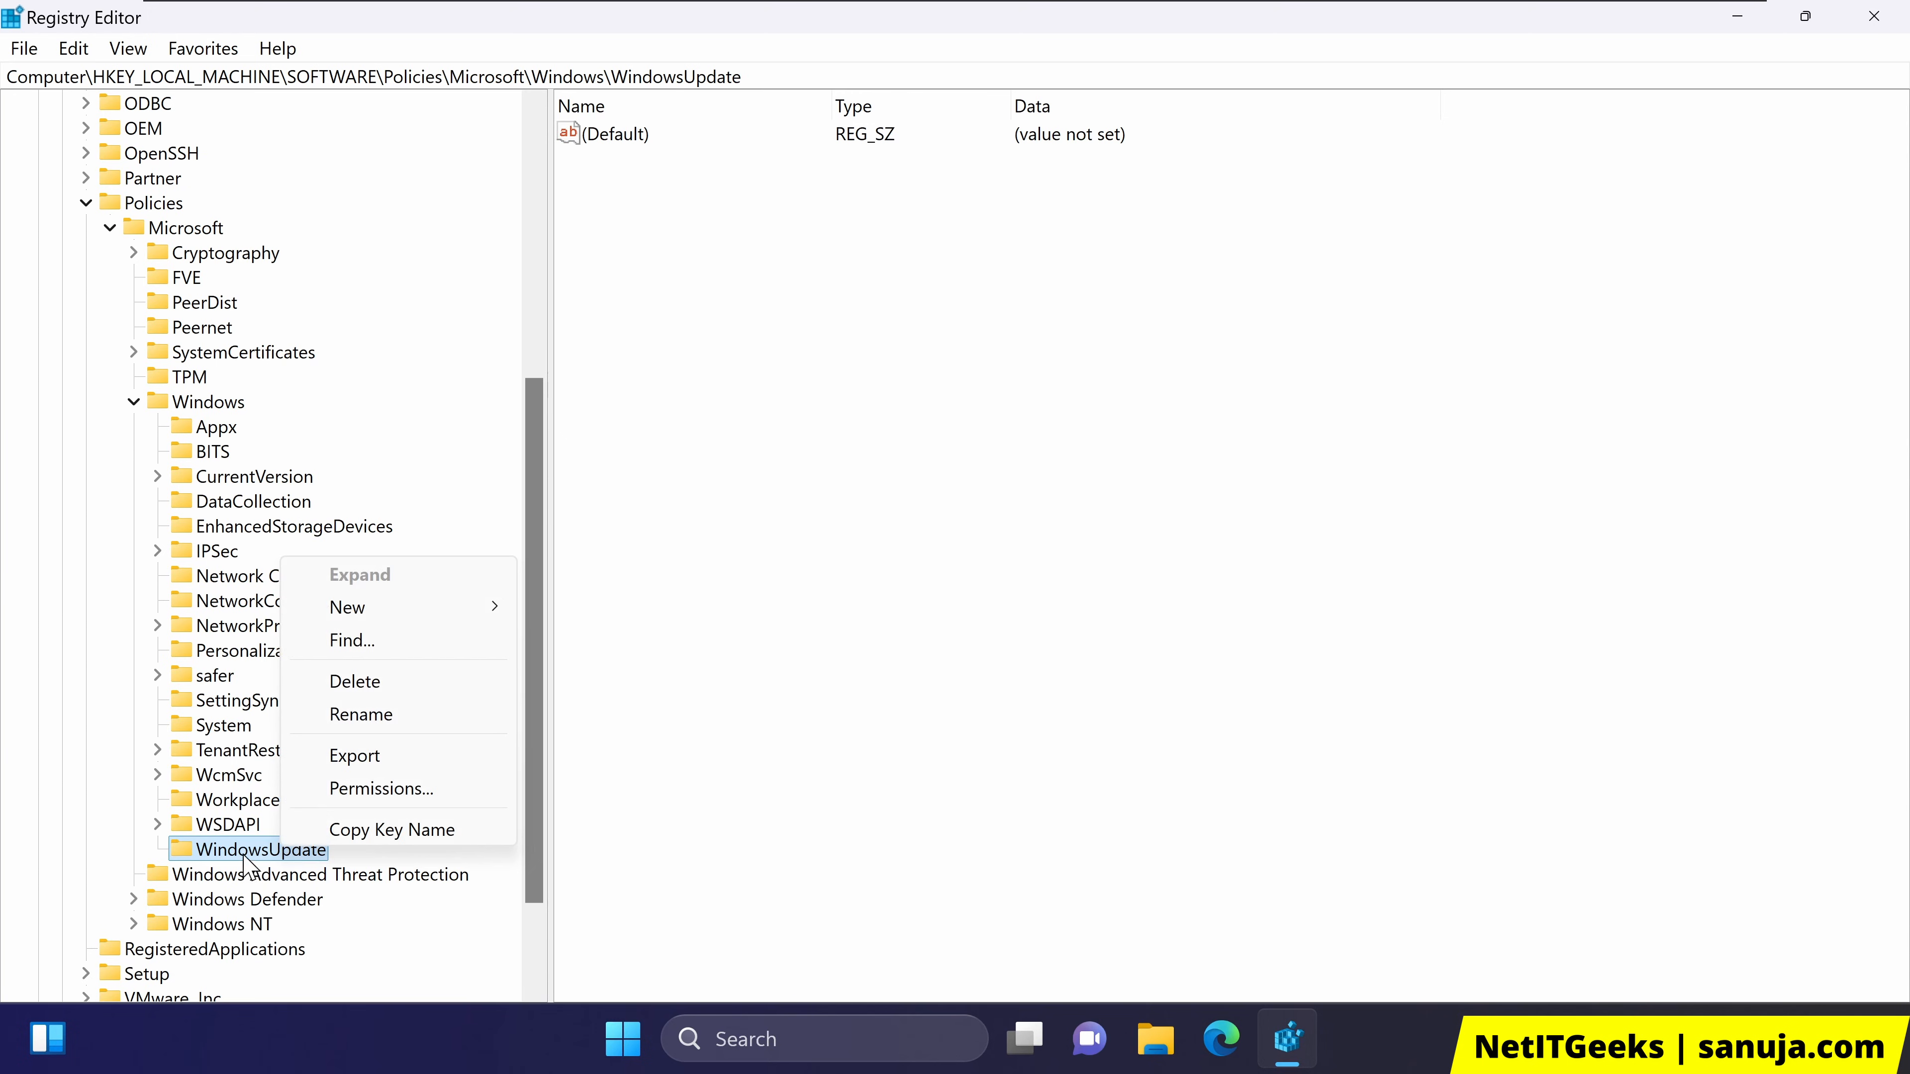
mouse_move(420, 624)
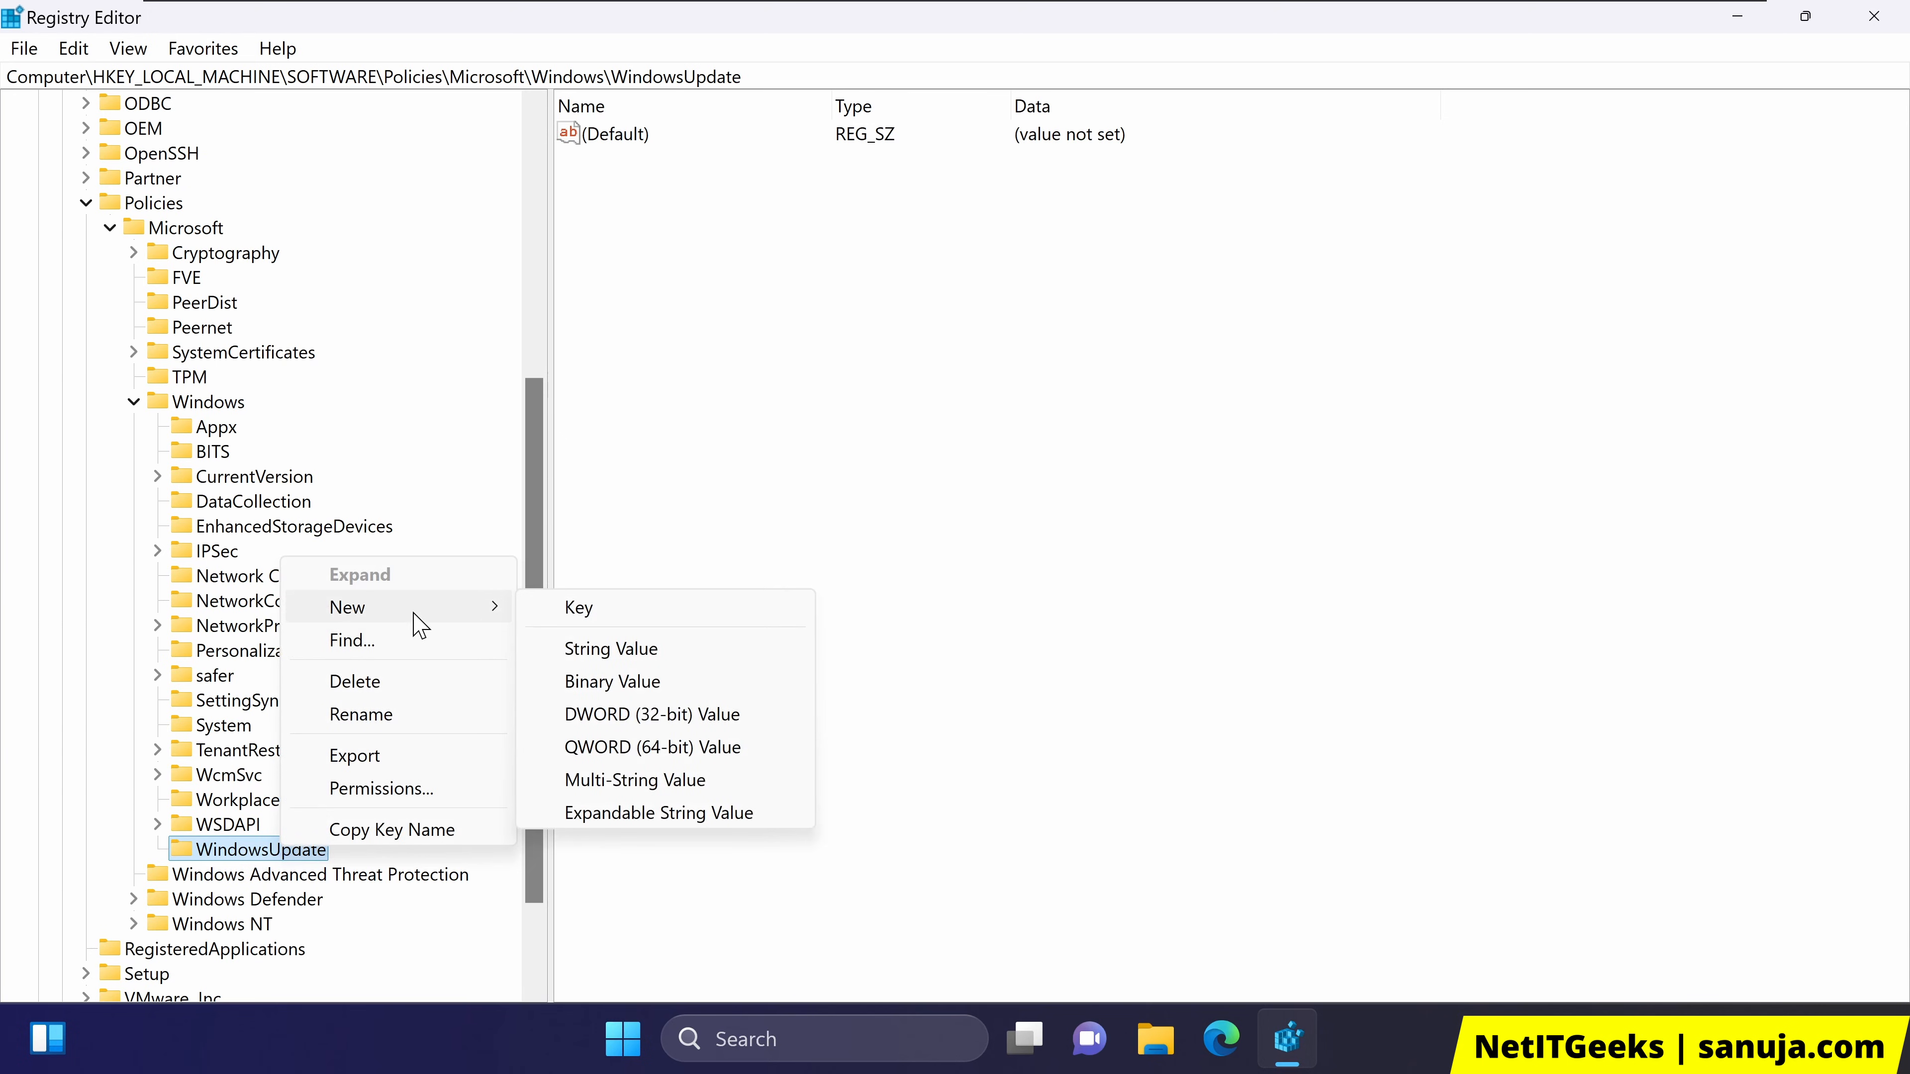
click(618, 608)
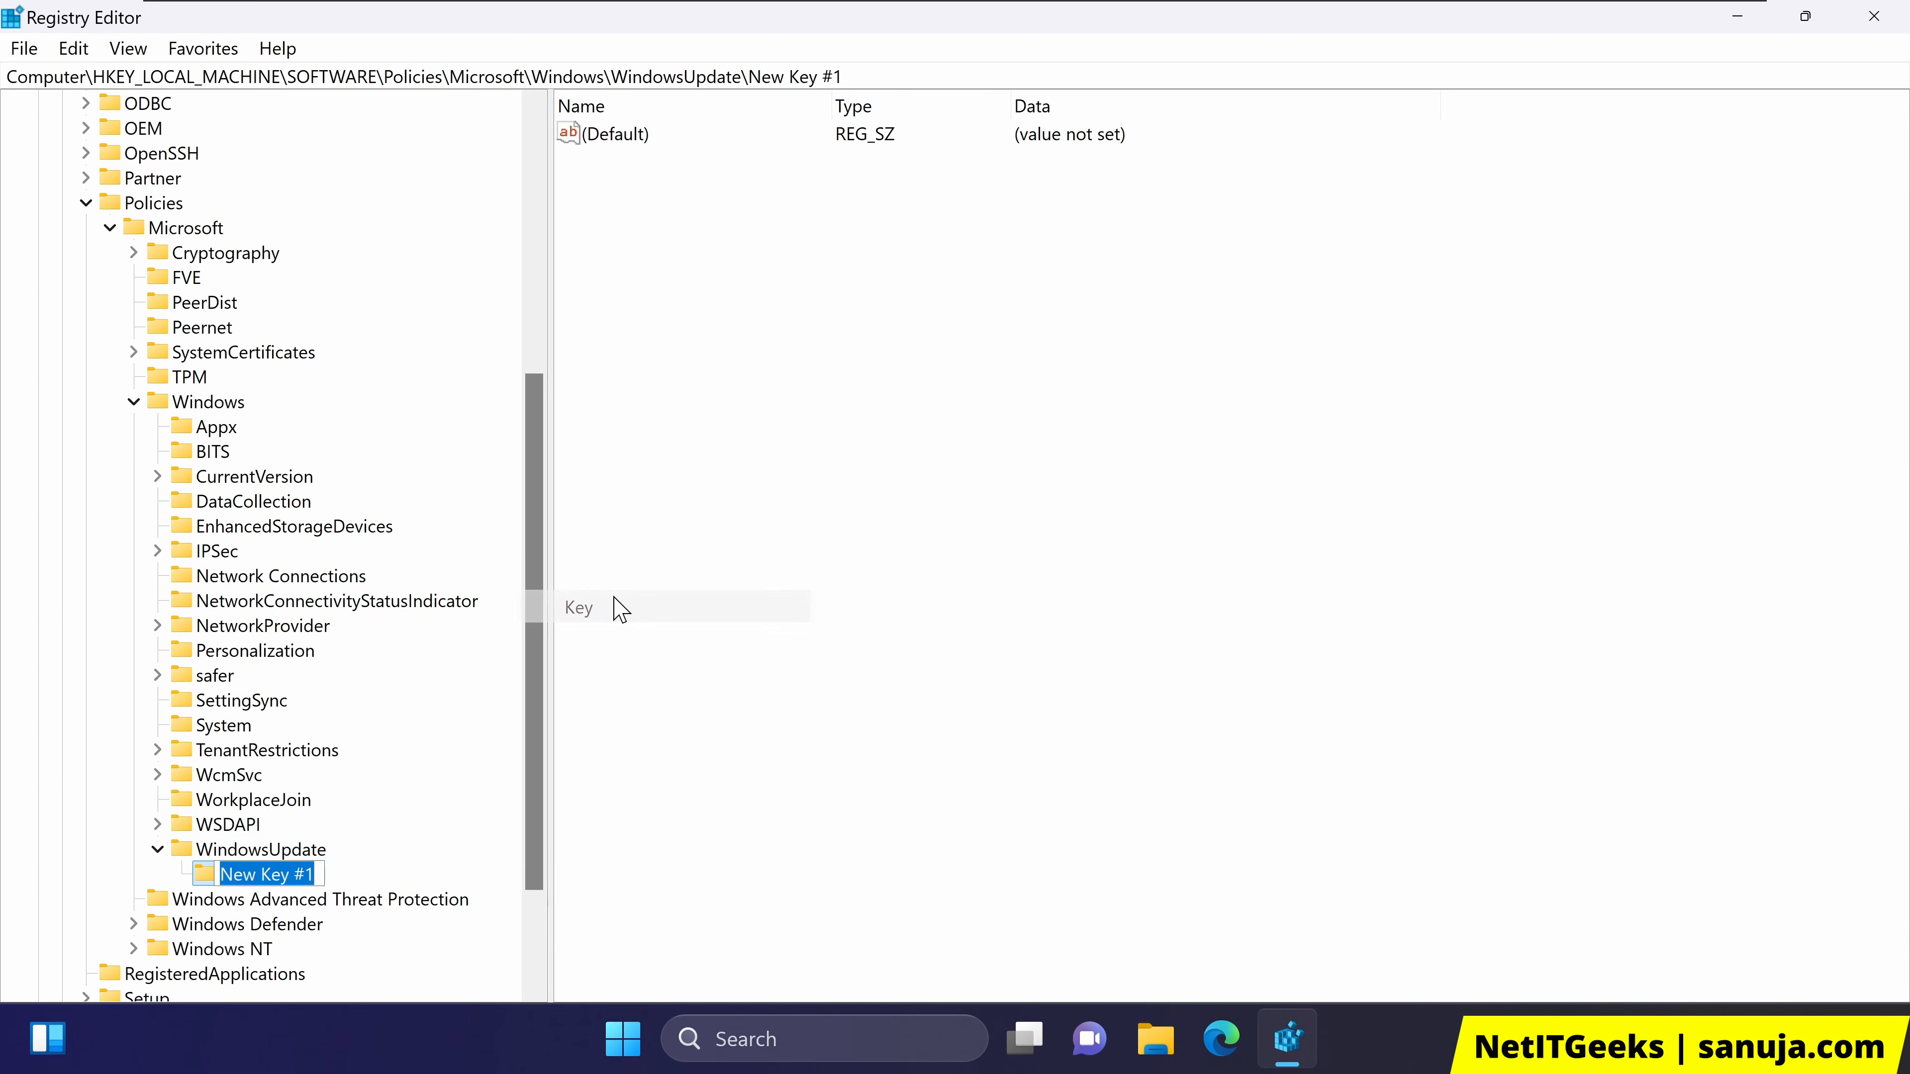
text(AU)
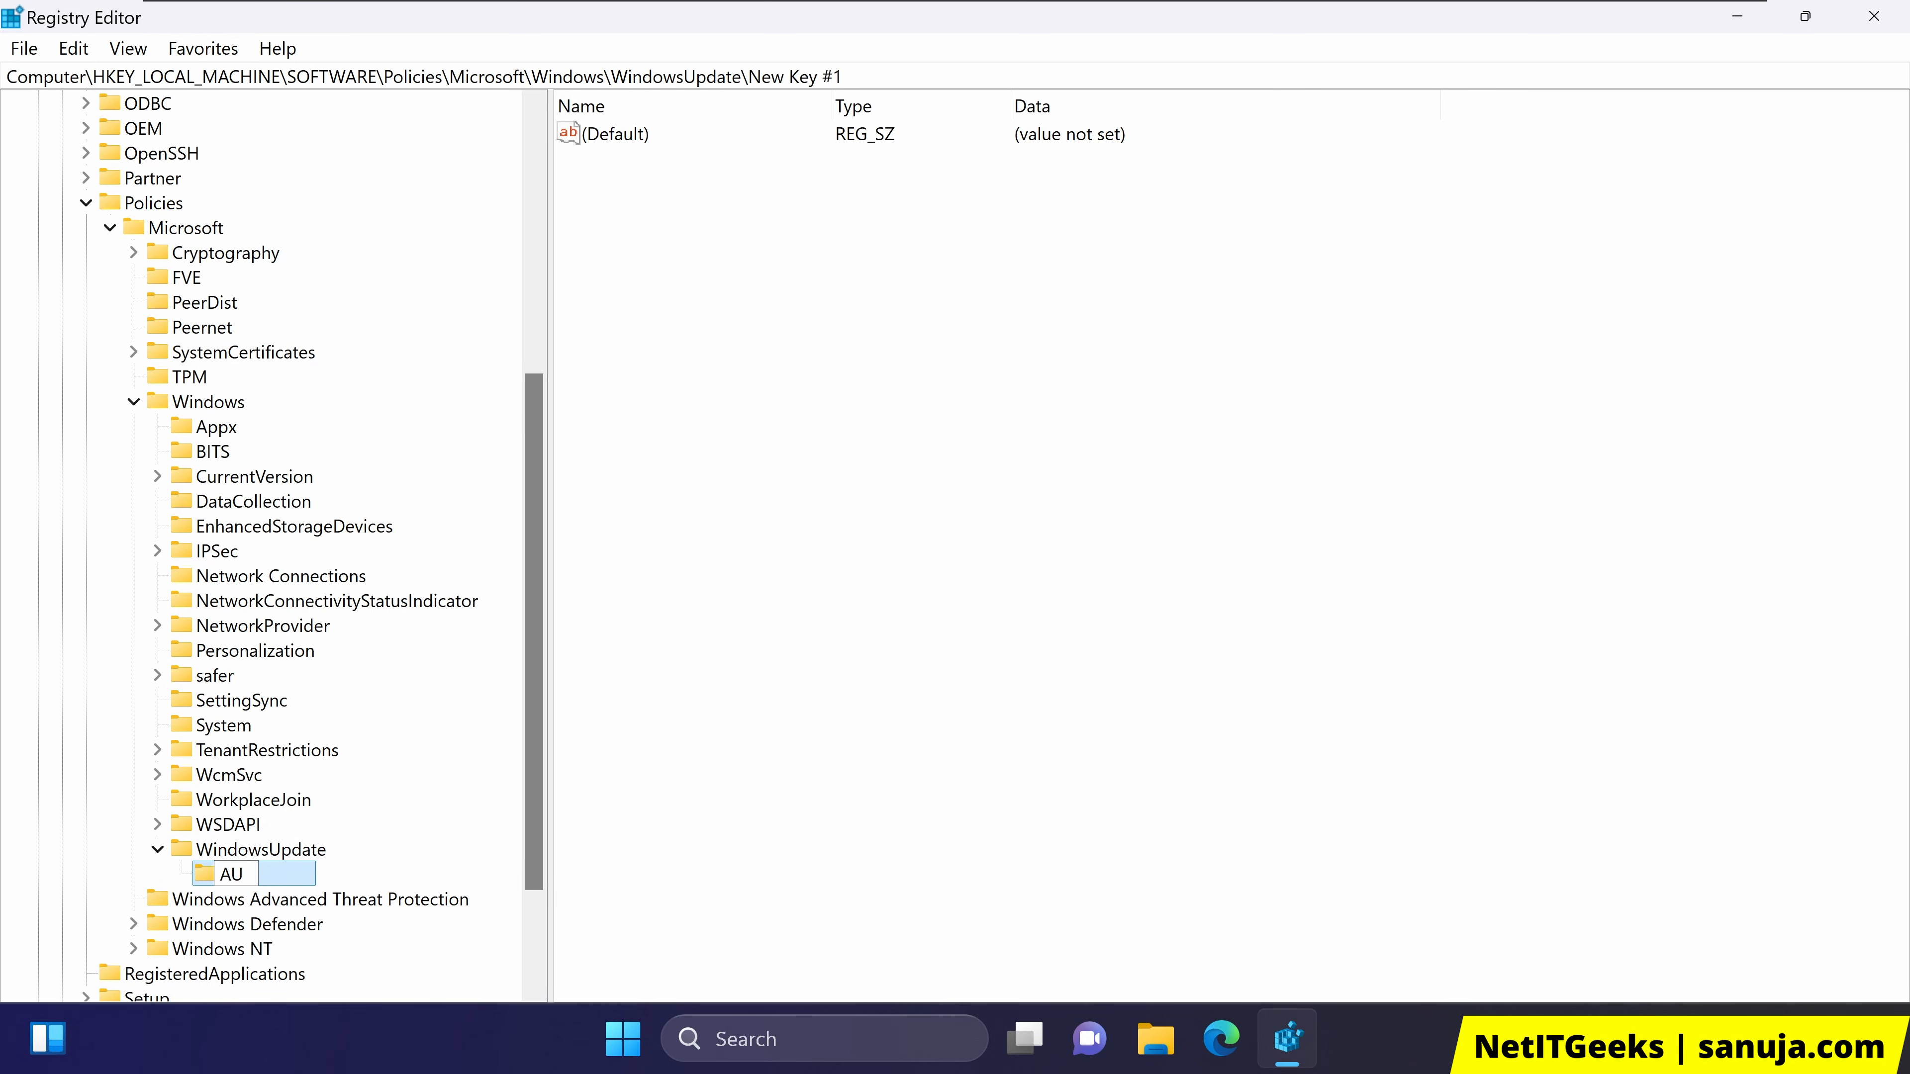
key(Return)
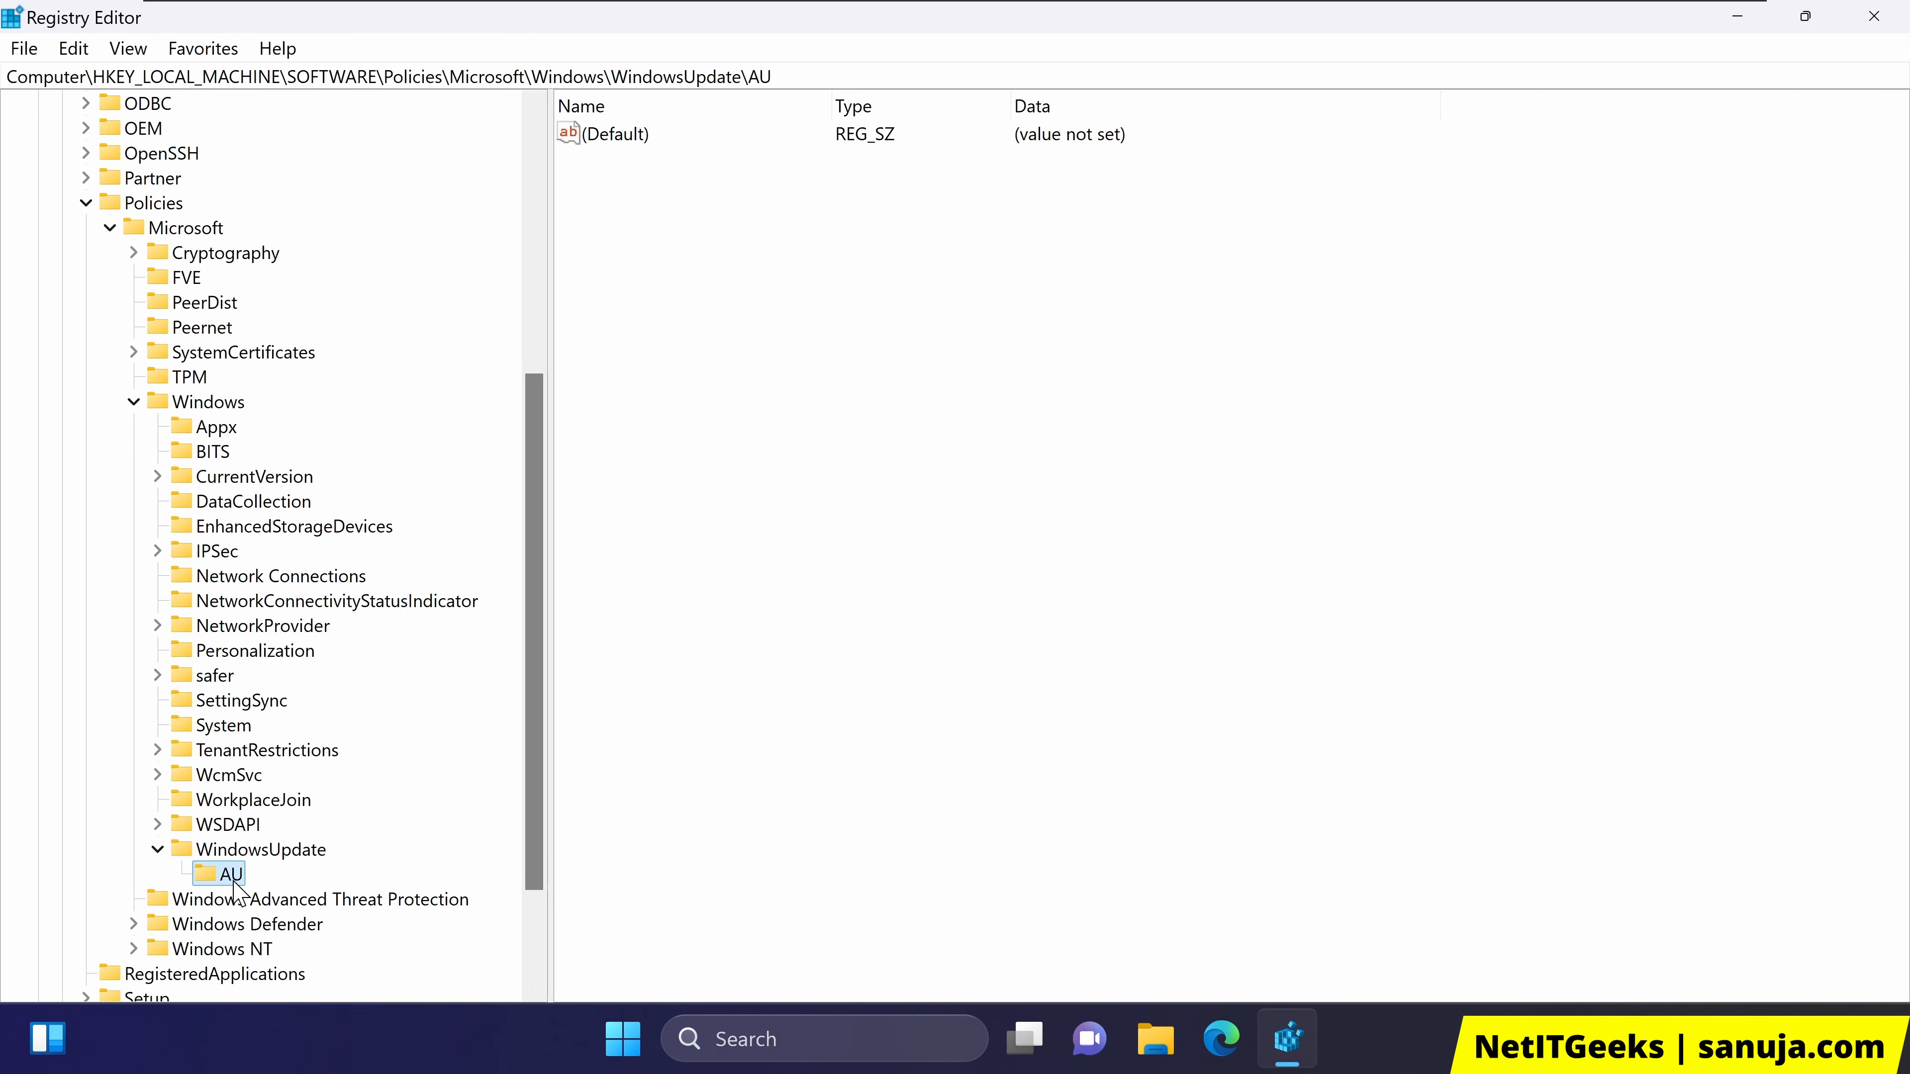
Select the new AU key and review its full registry path
click(255, 853)
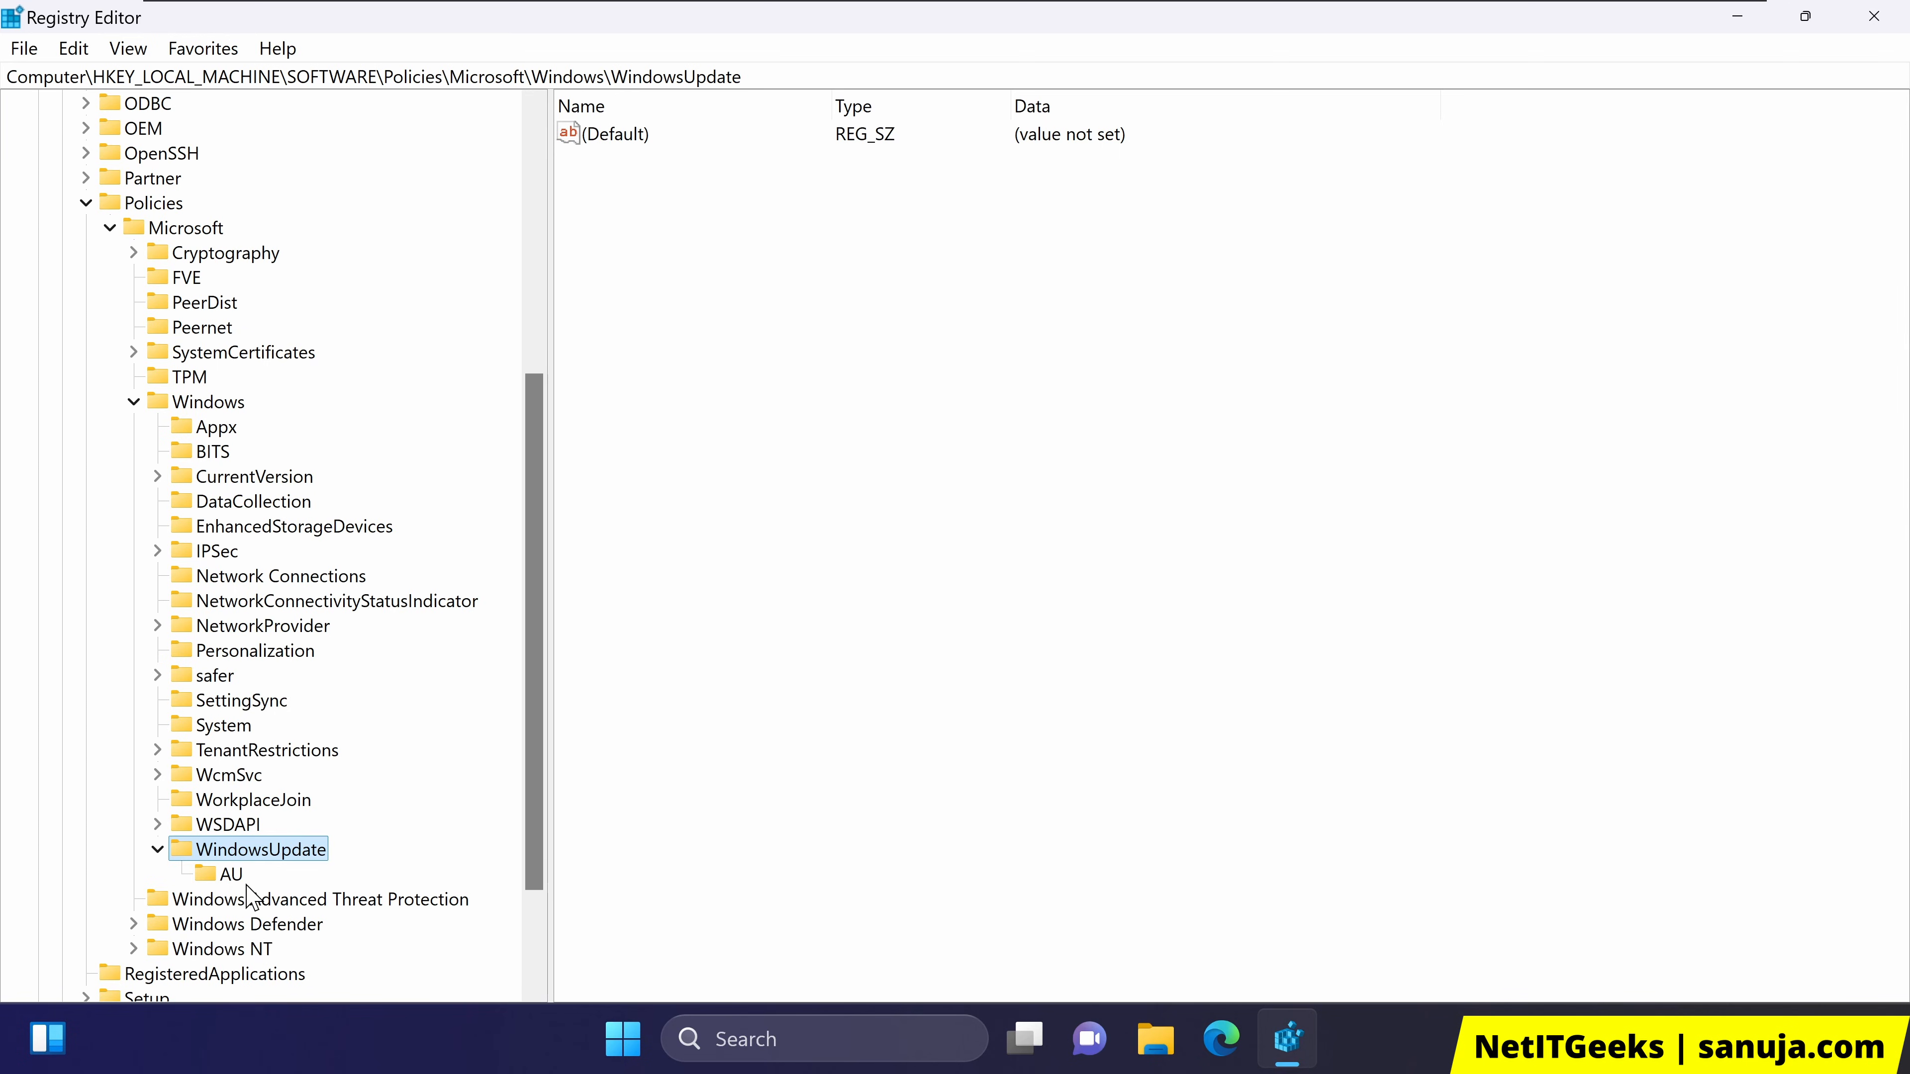
click(232, 879)
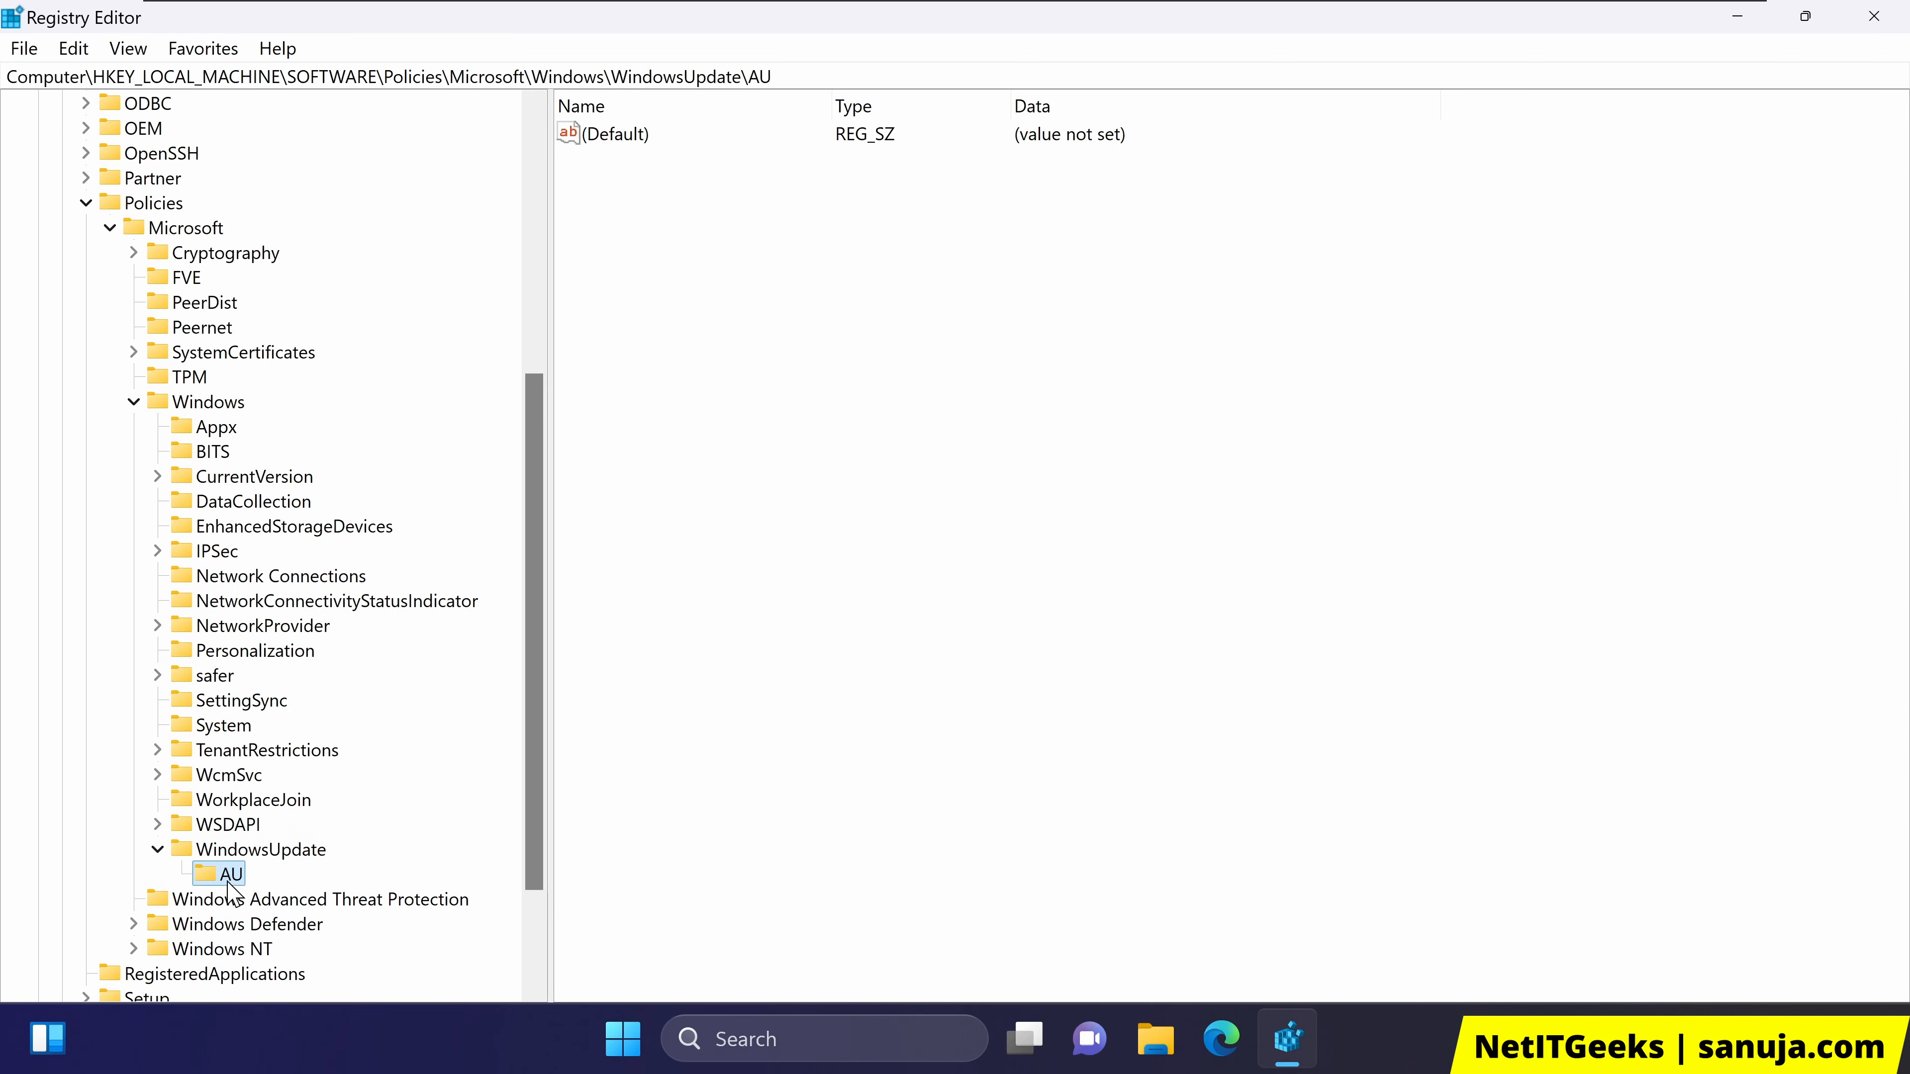
click(854, 430)
click(782, 77)
drag(774, 77, 6, 77)
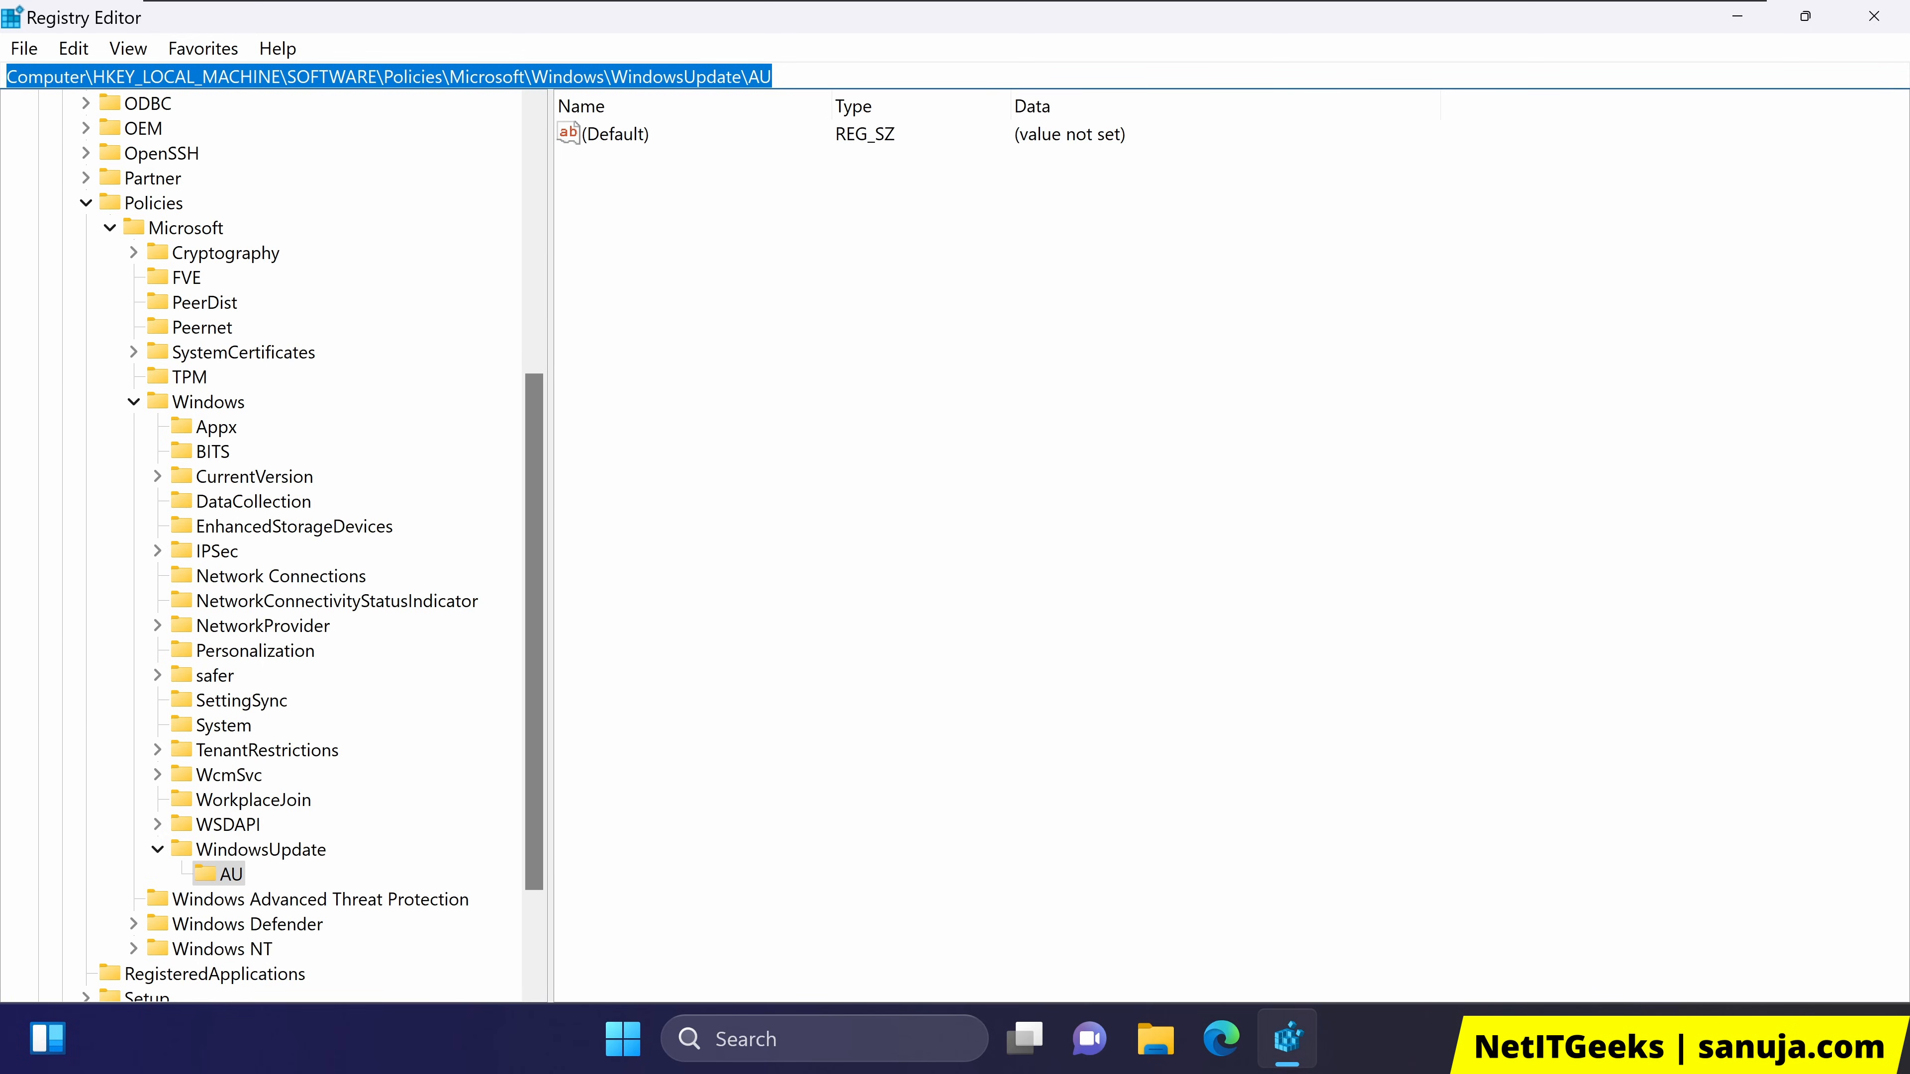
click(836, 169)
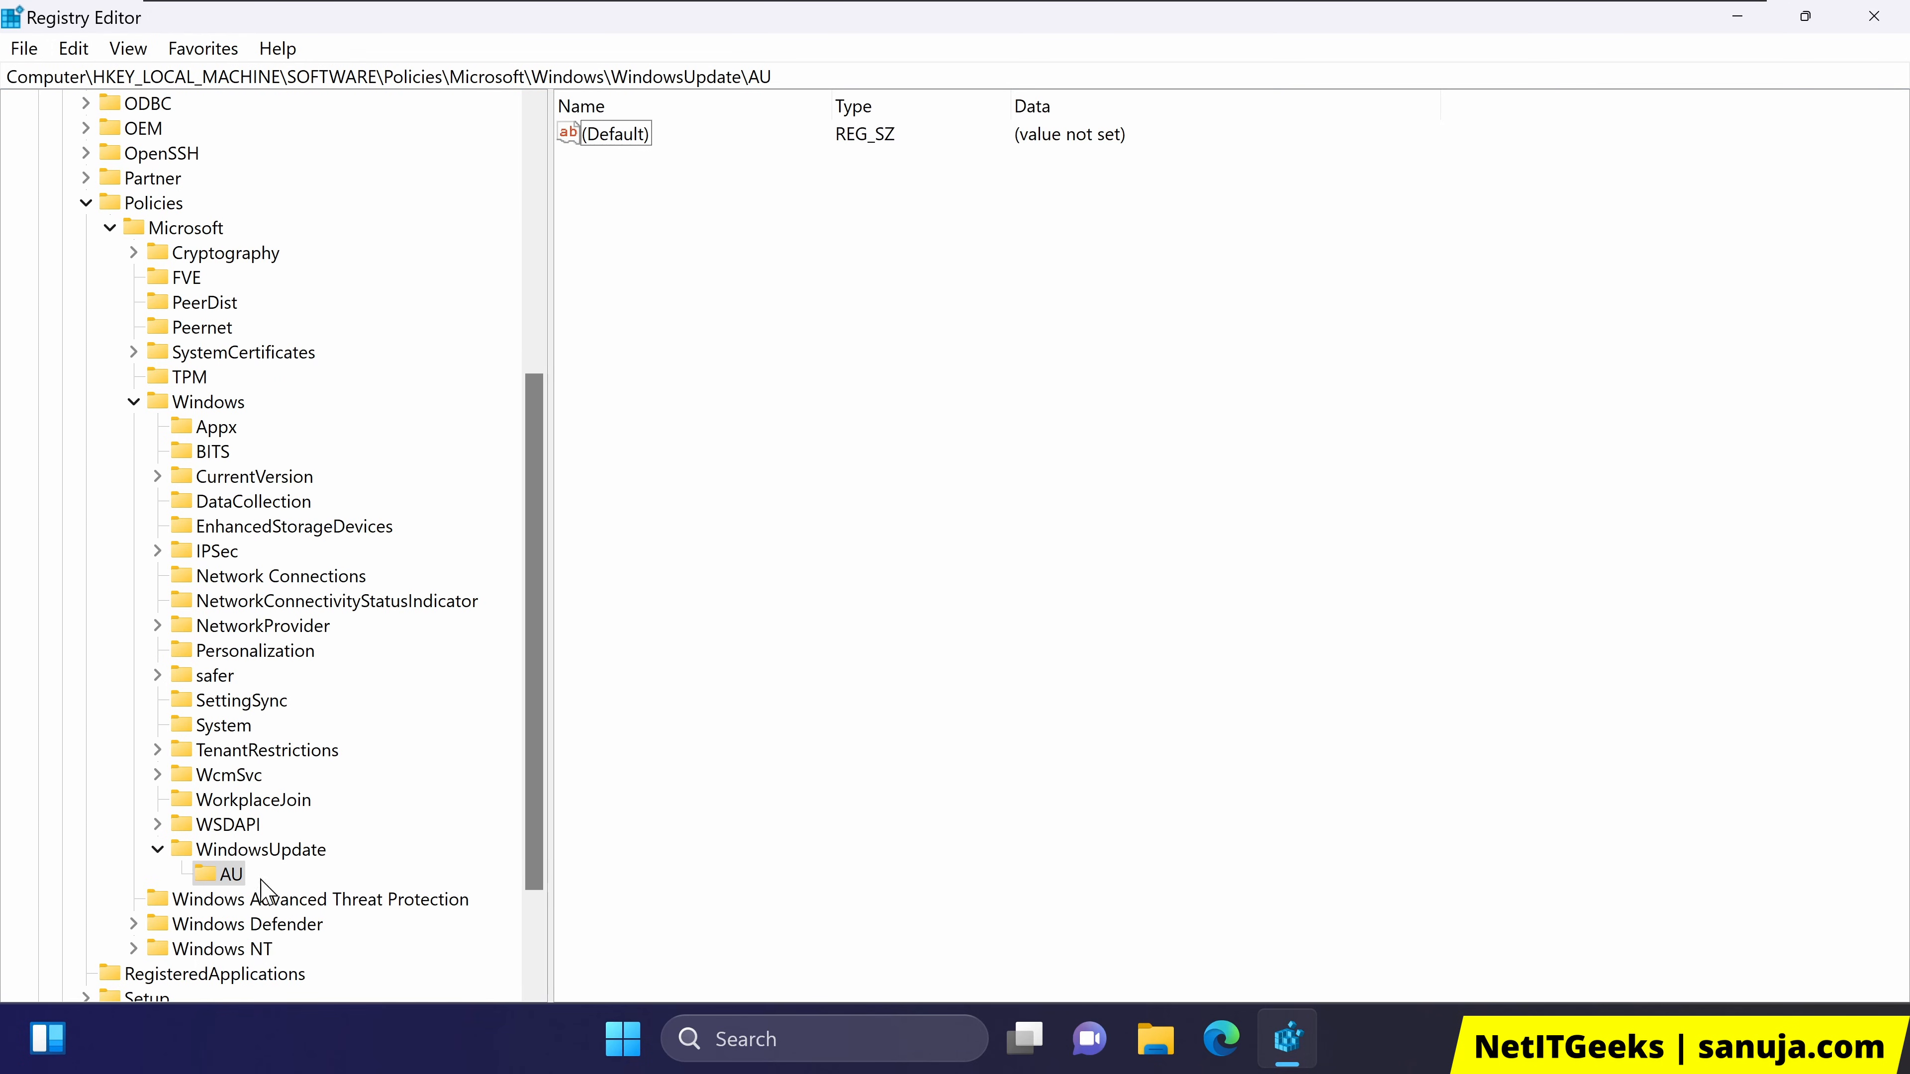
click(231, 875)
right_click(1071, 480)
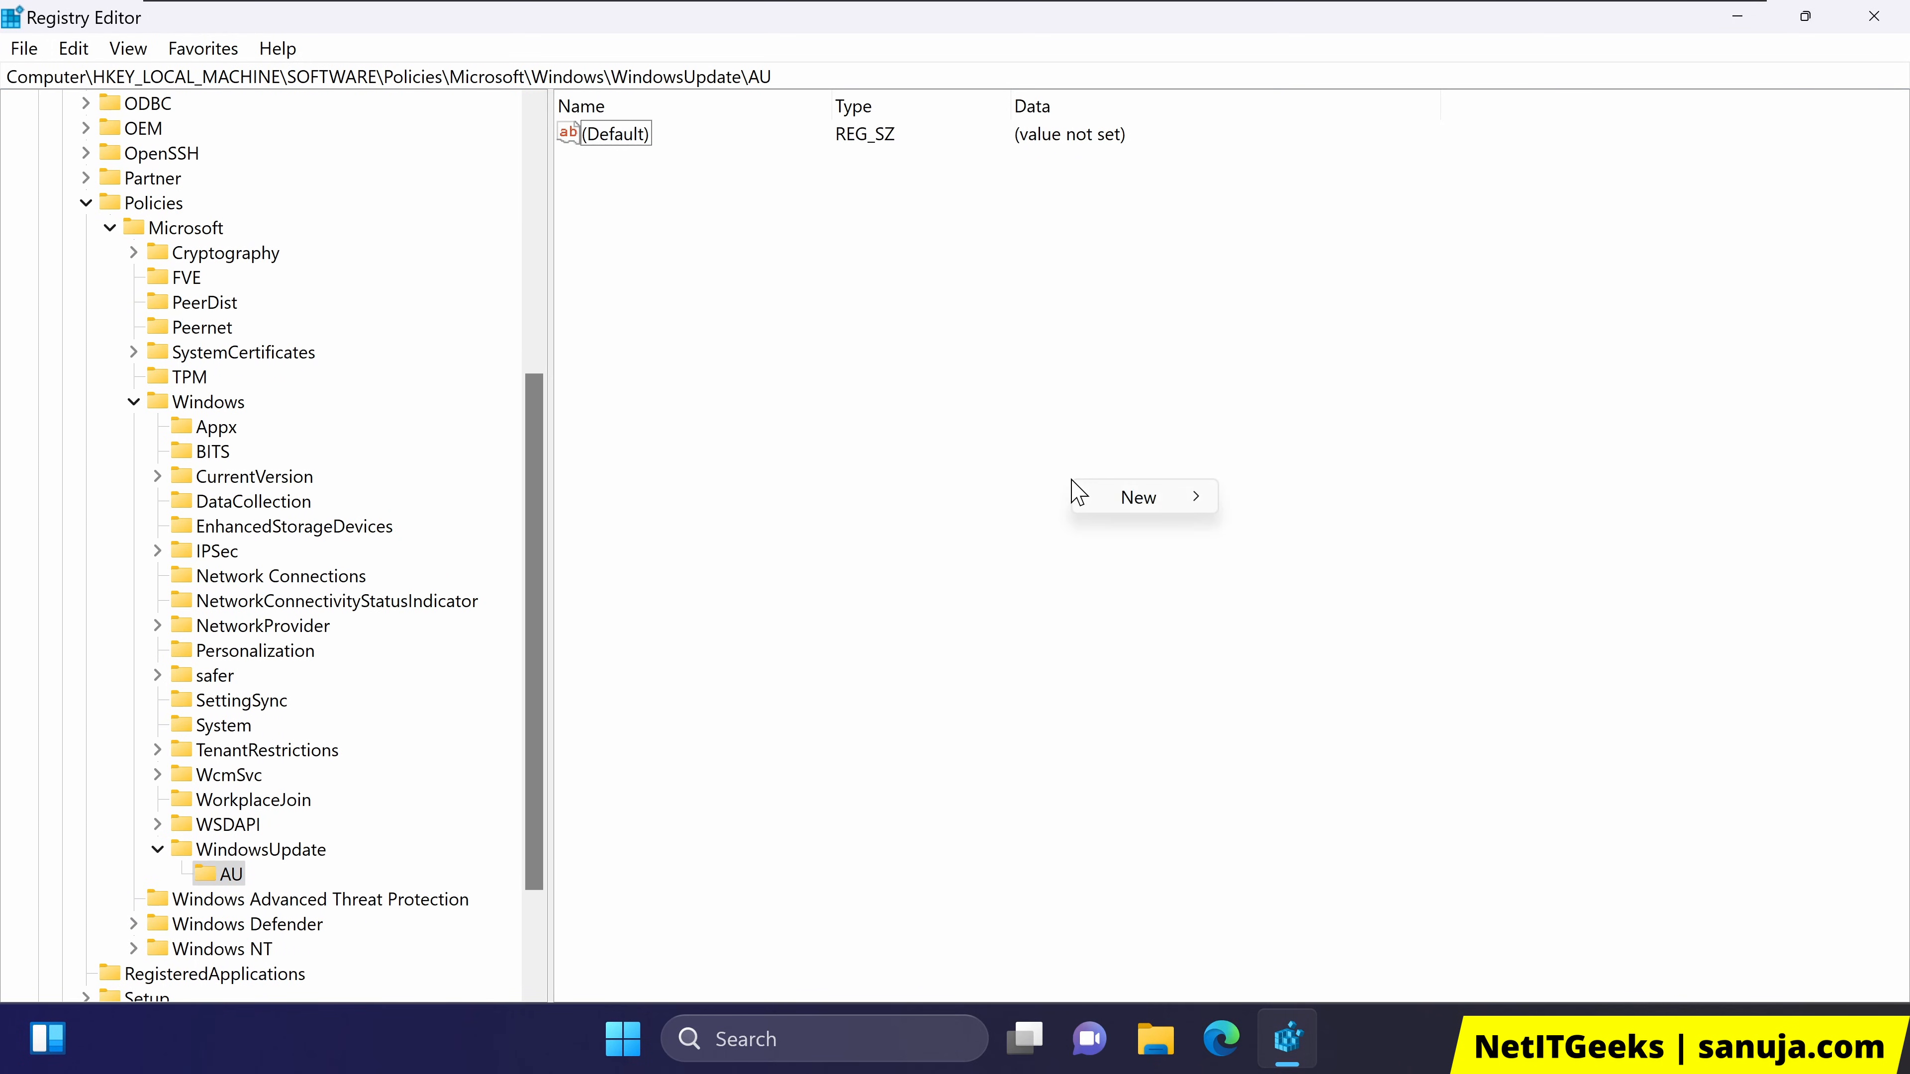
mouse_move(1126, 497)
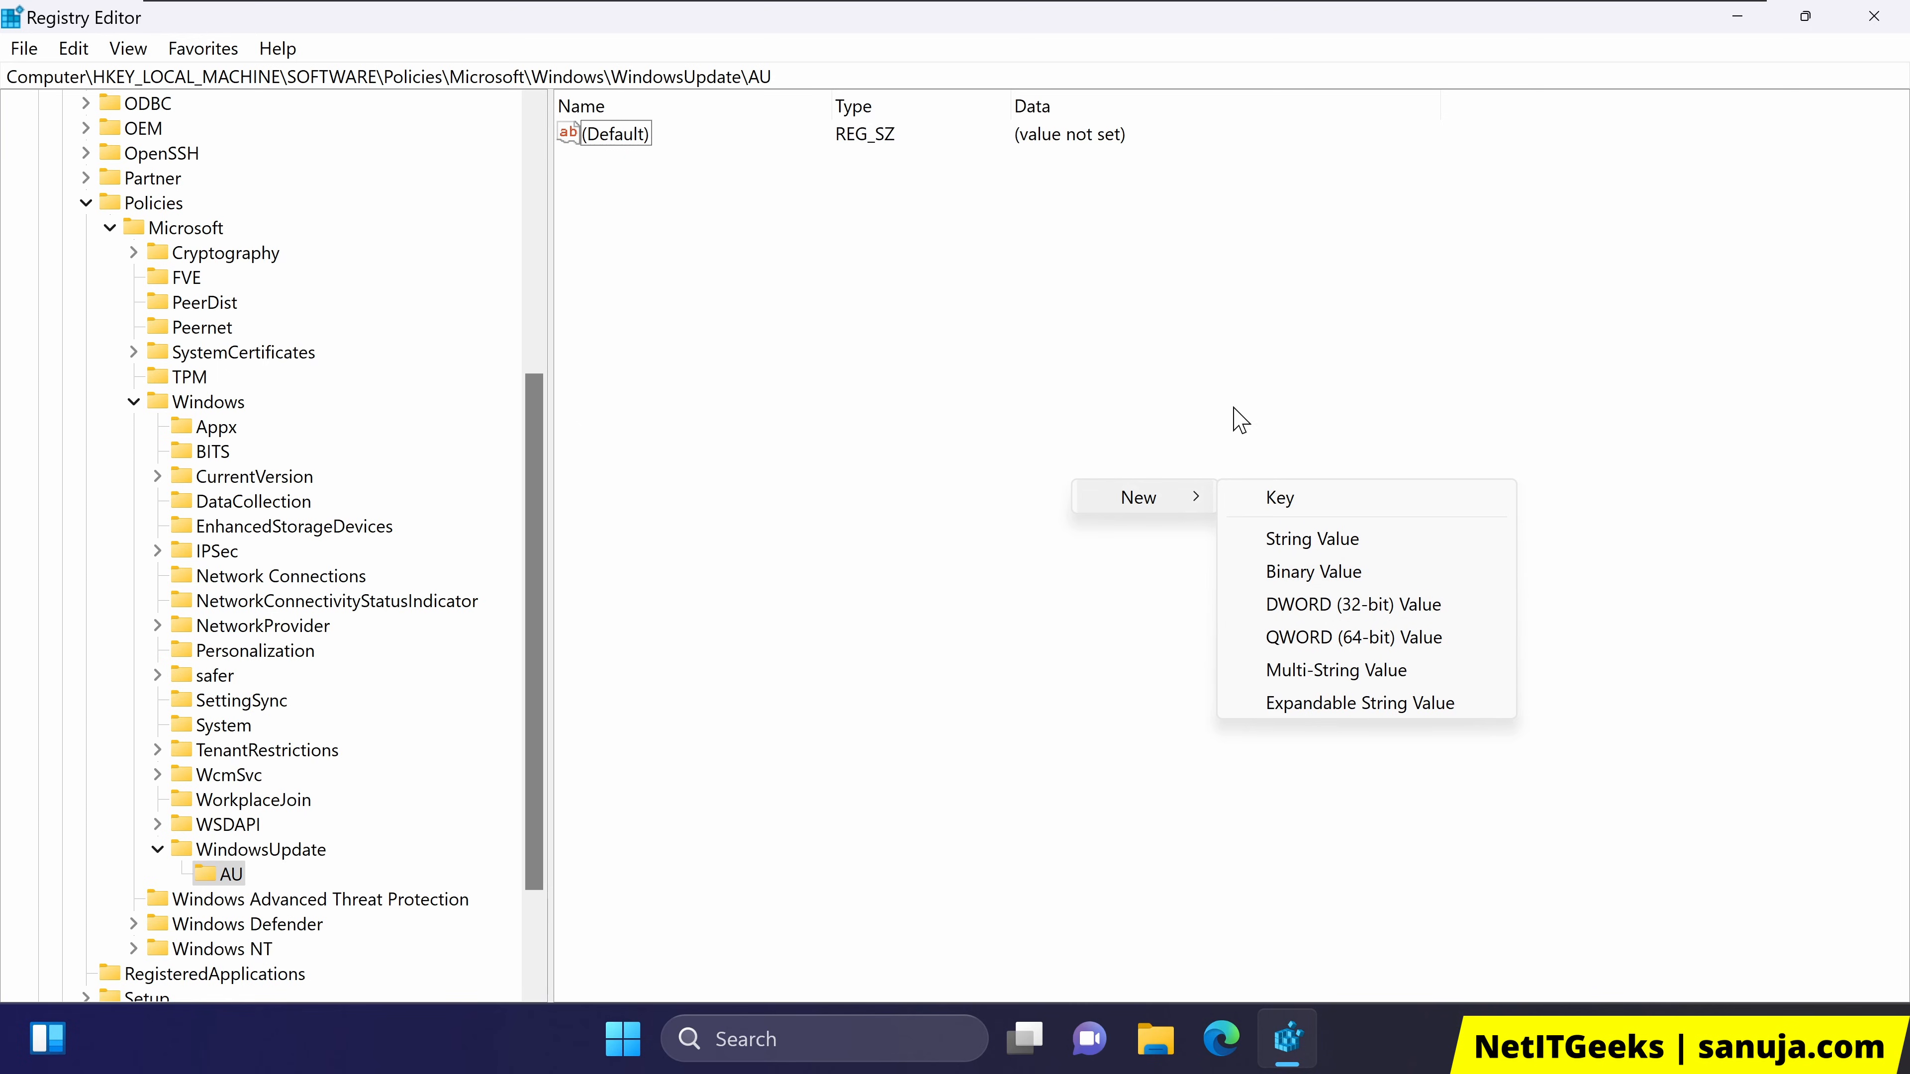
key(Escape)
key(Escape)
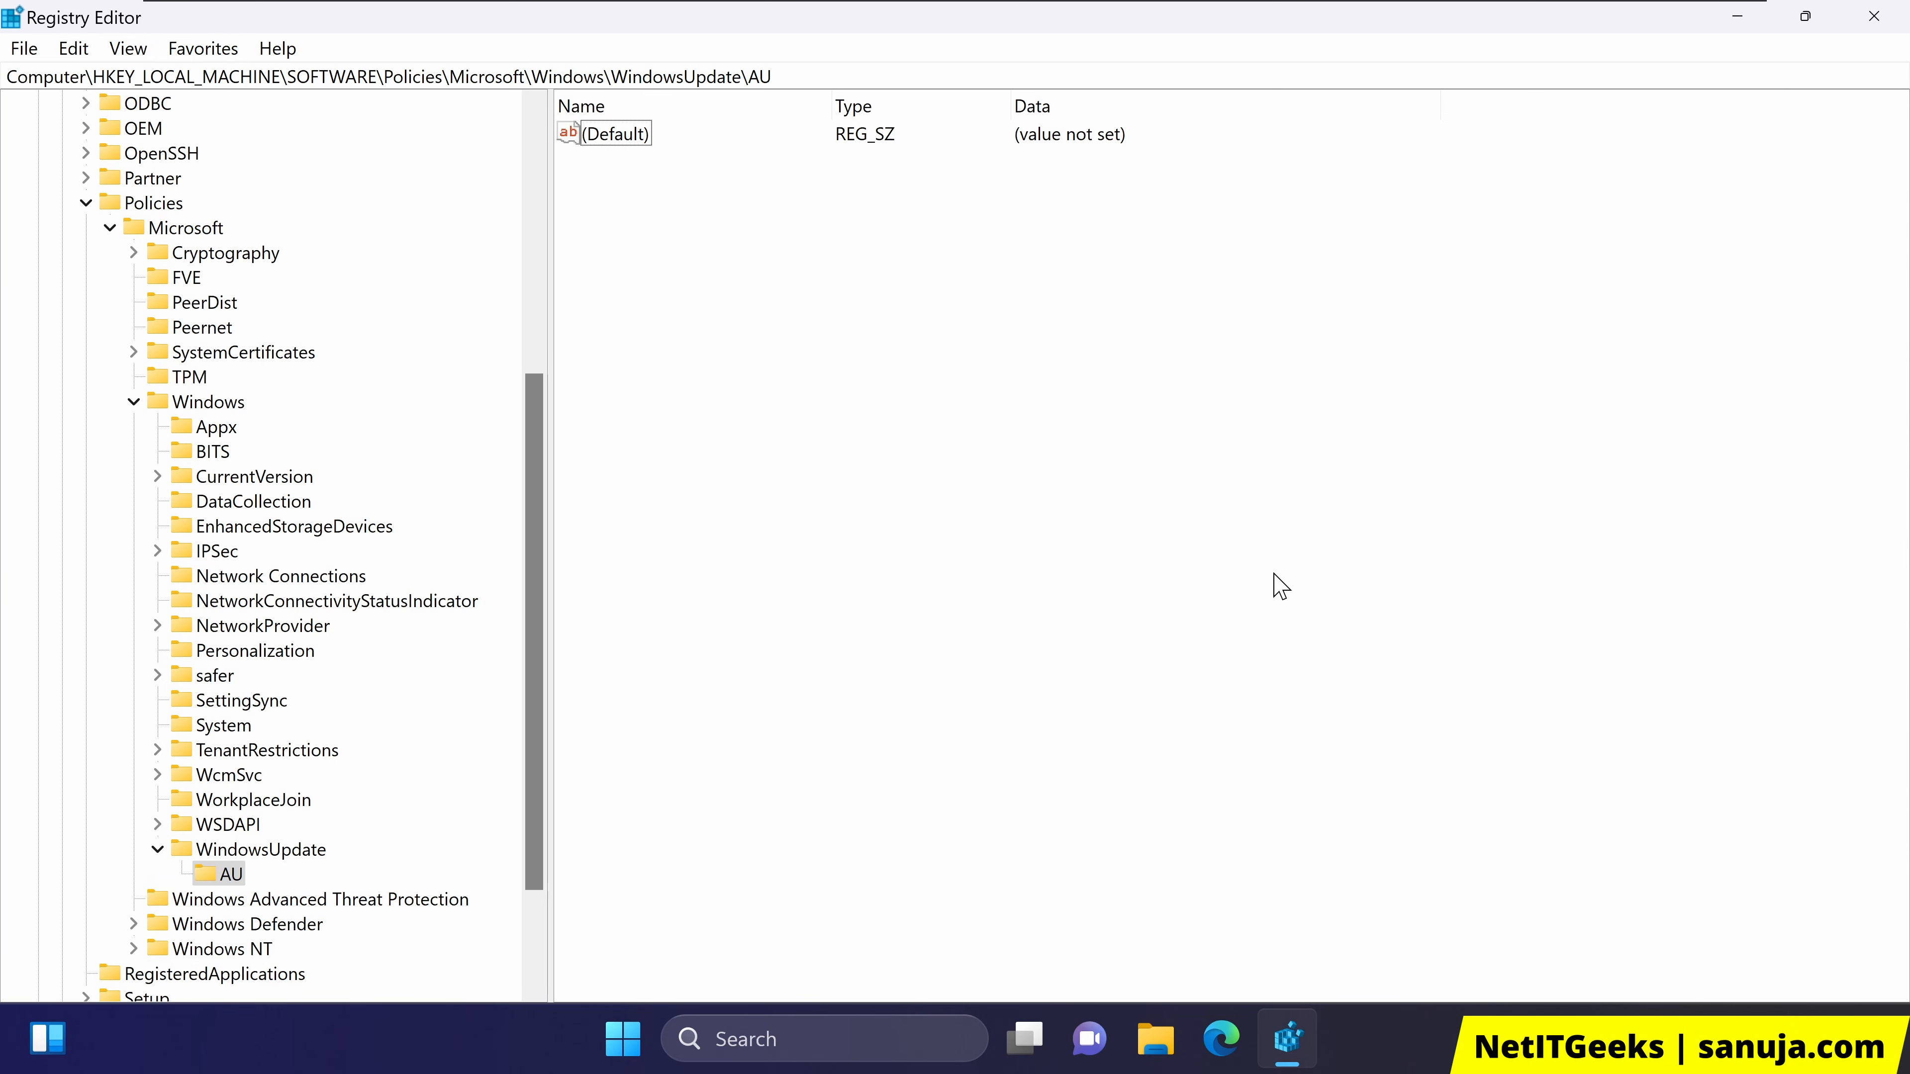
Add a QWORD (64-bit) value named NoAutoUpdate to the AU key
right_click(1014, 410)
mouse_move(1076, 430)
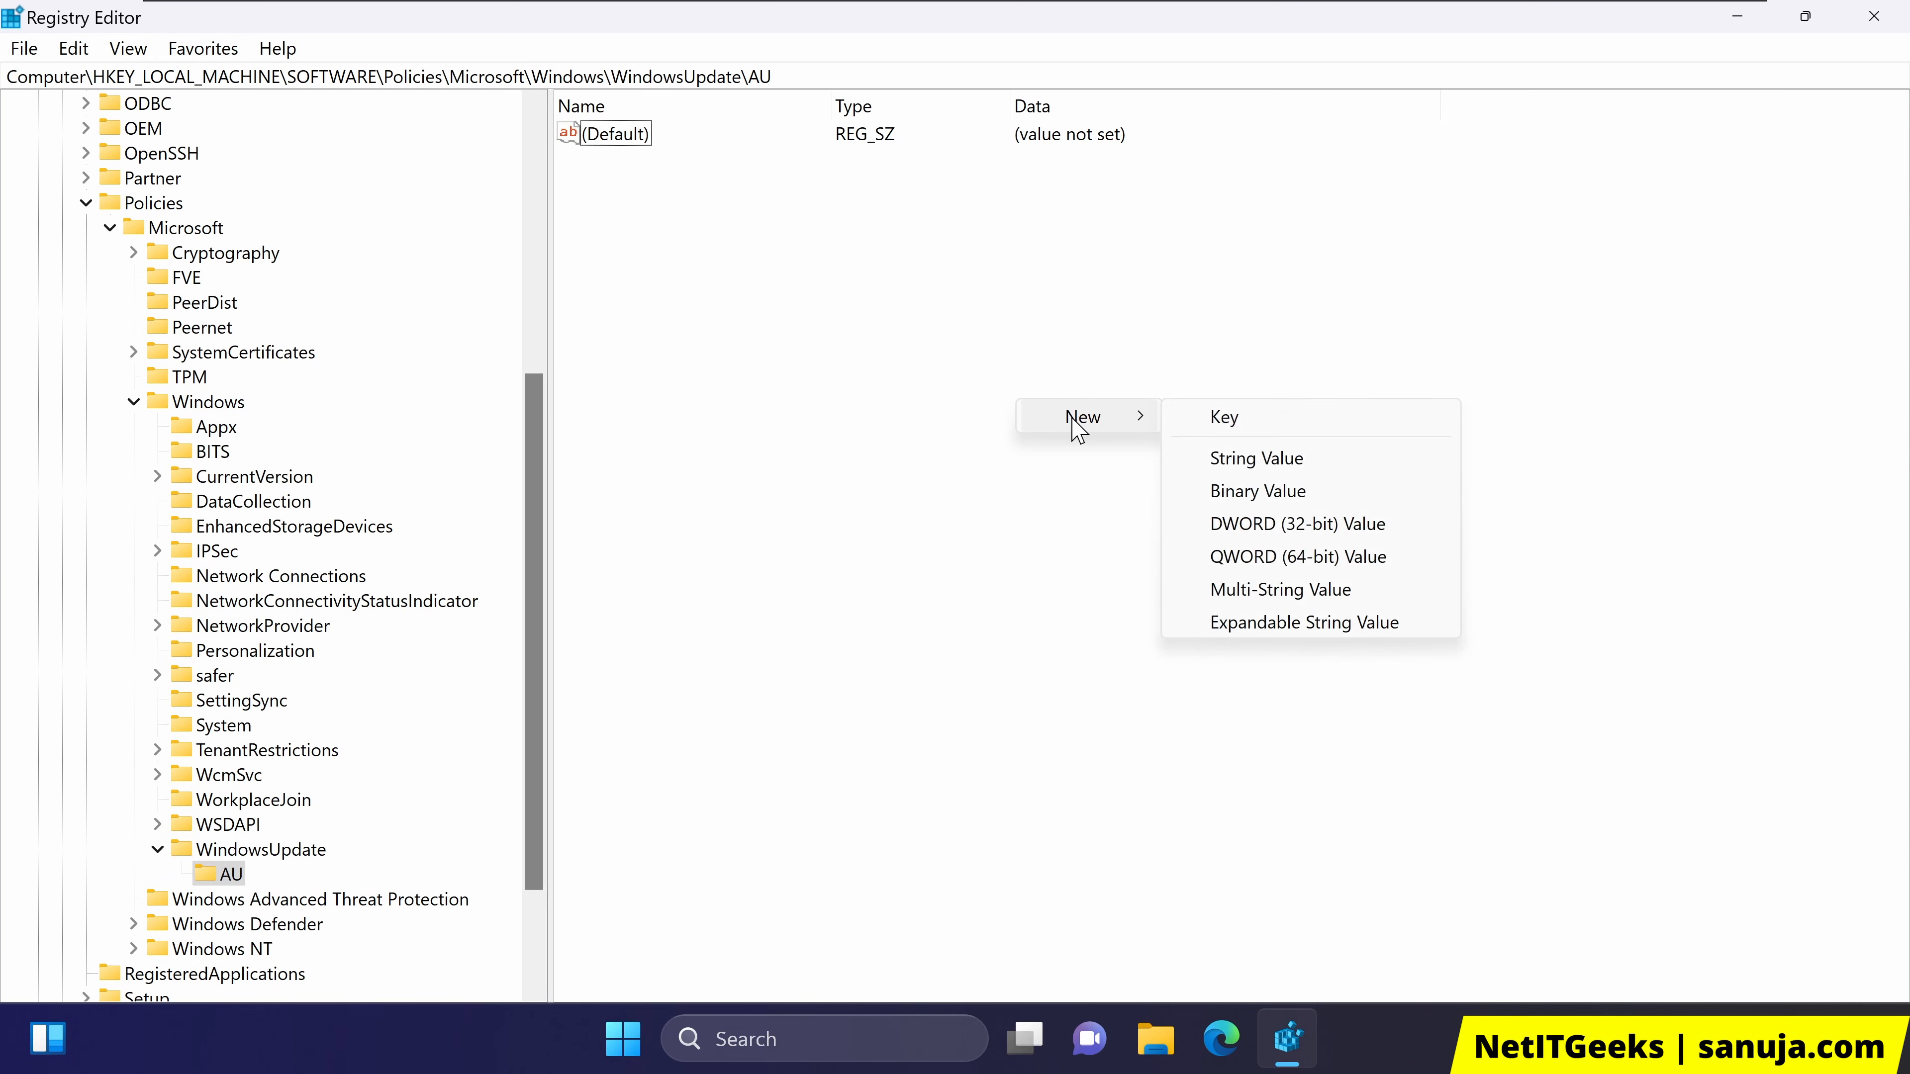
click(1329, 559)
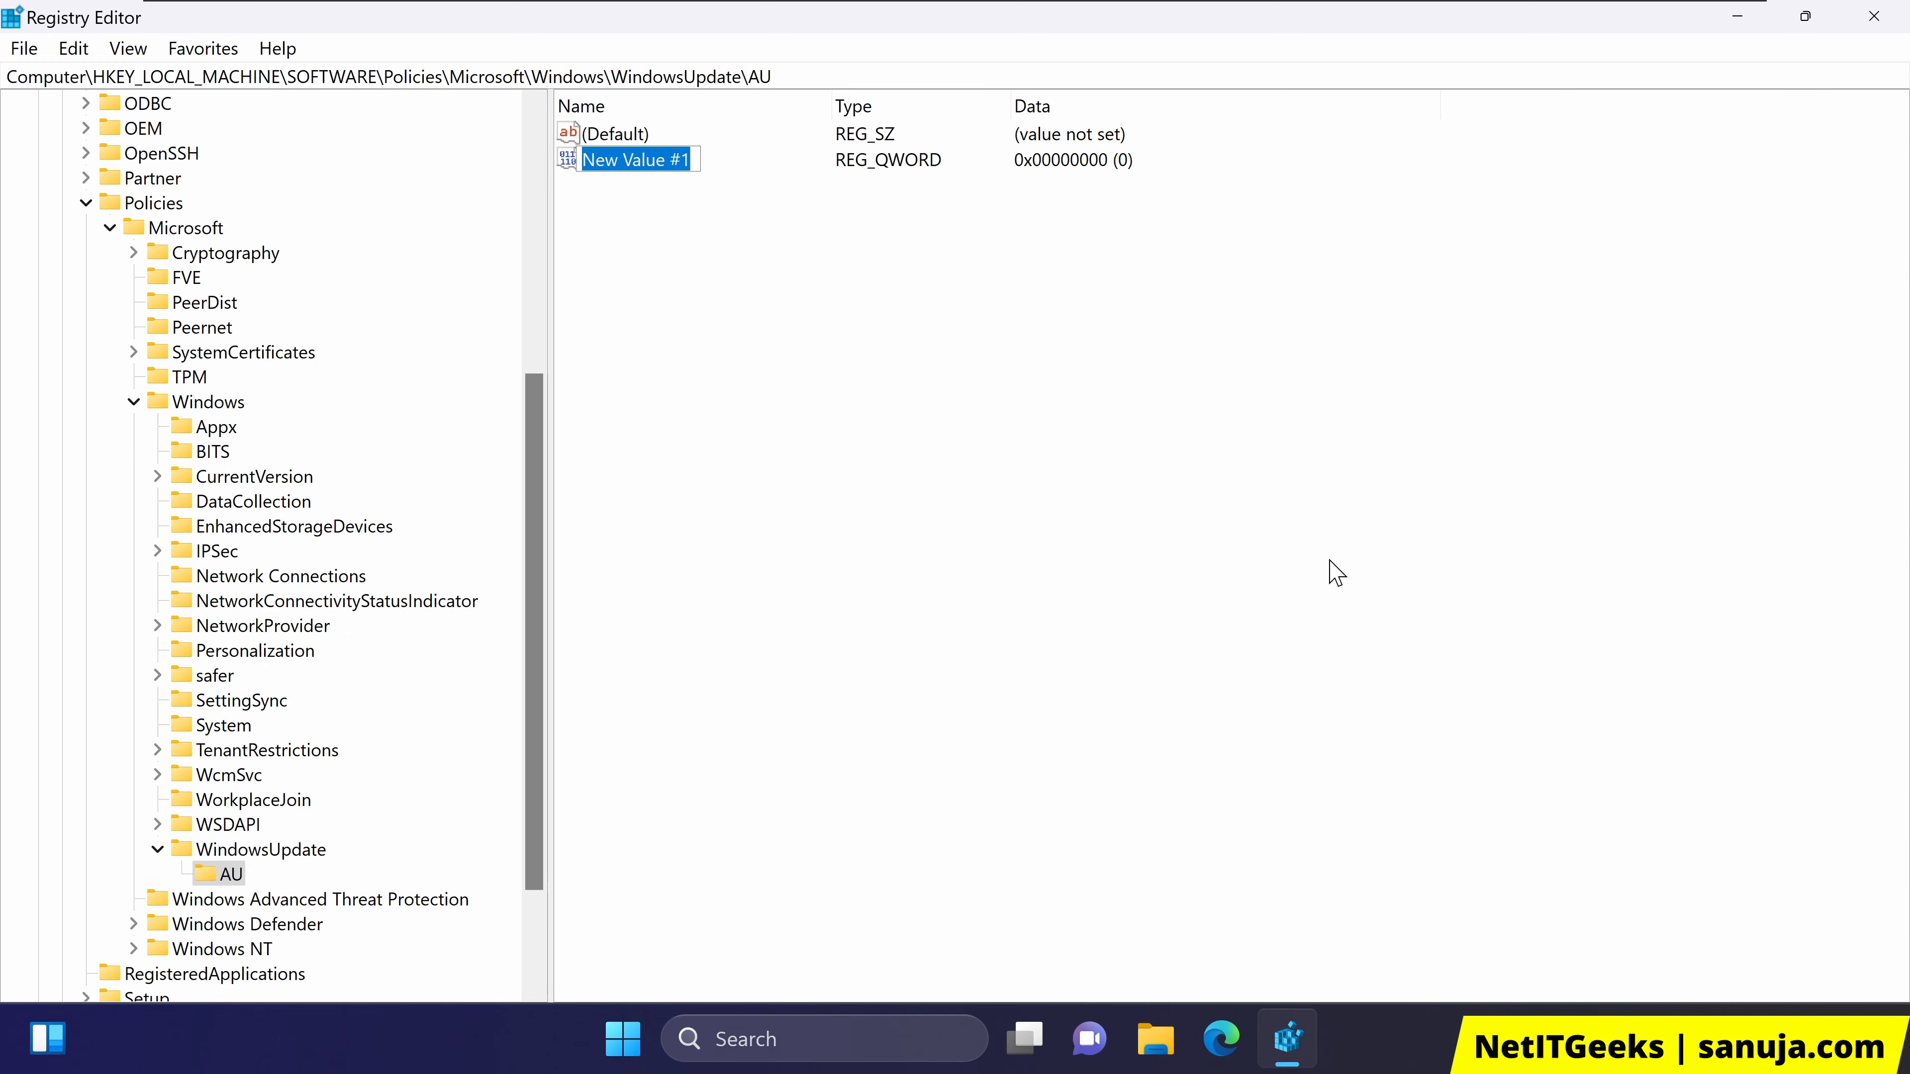
text(NoAu)
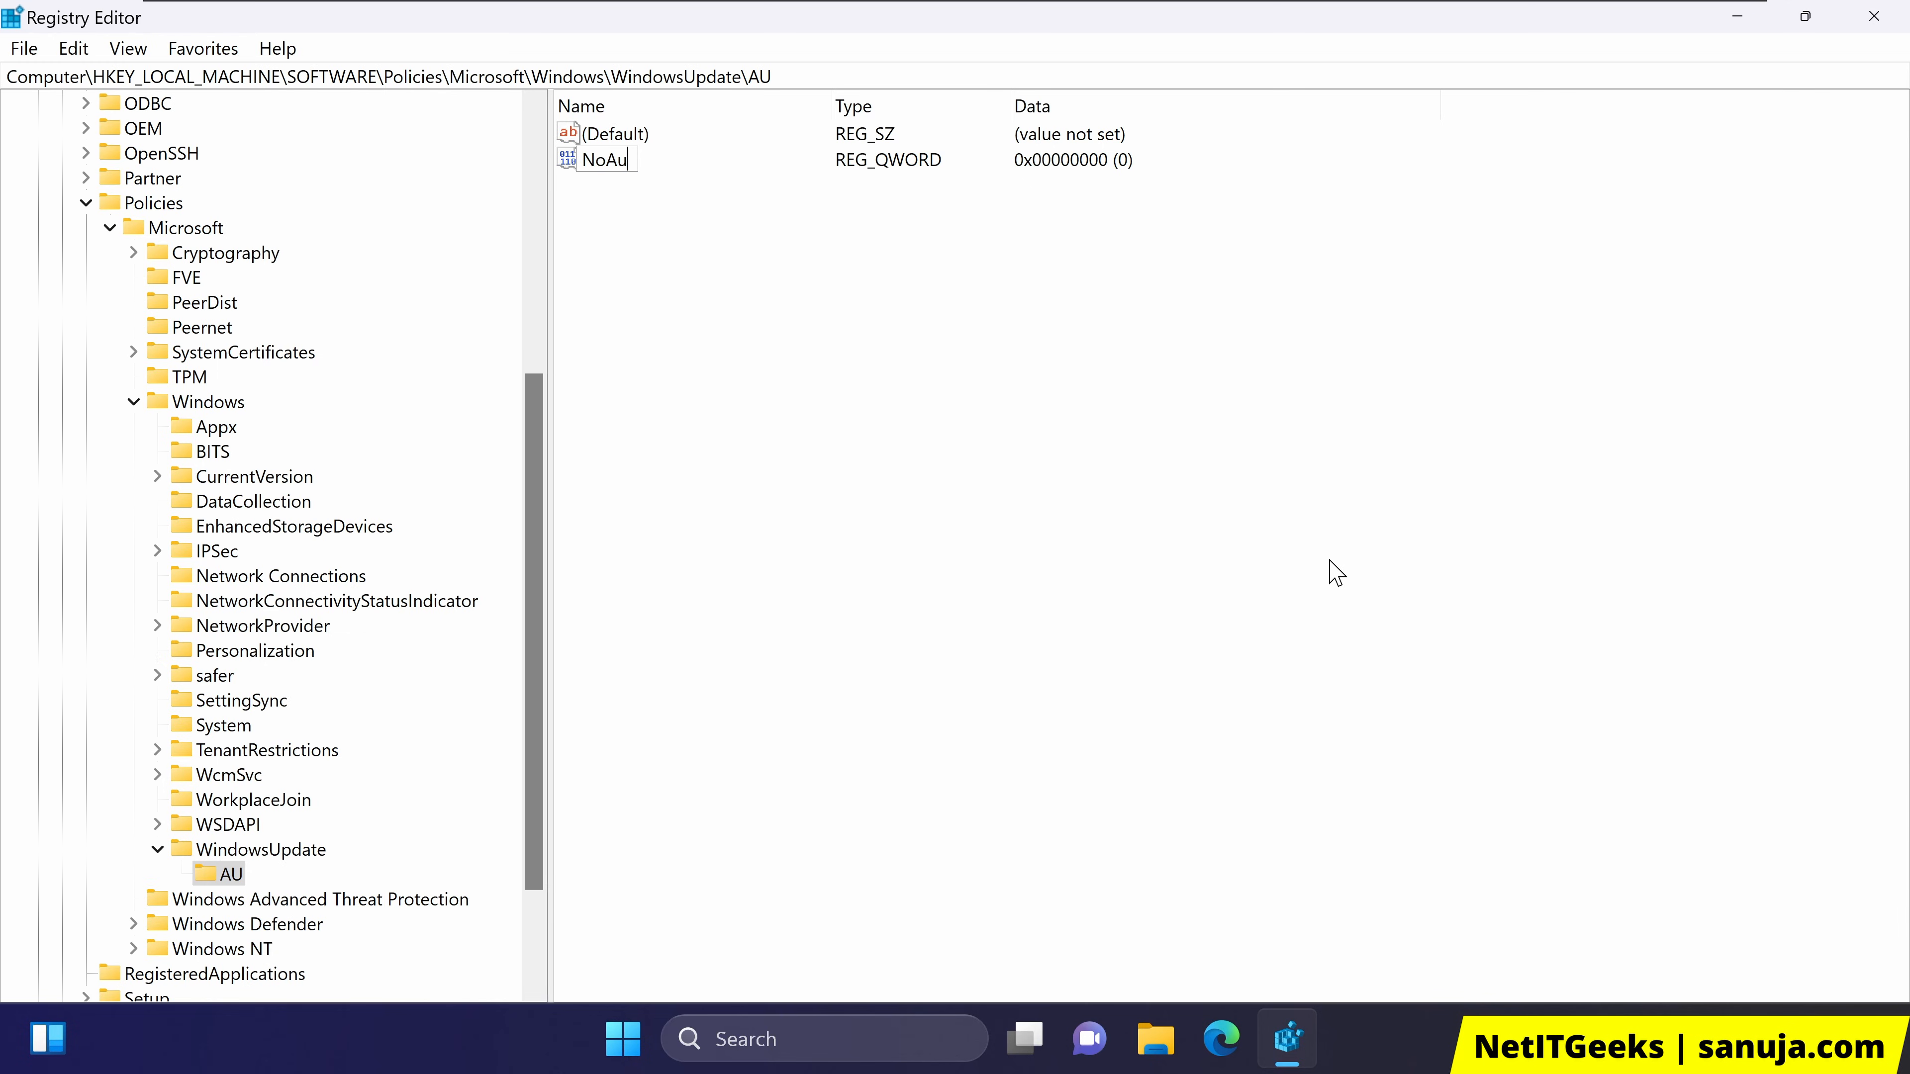
text(toUpdate)
key(Return)
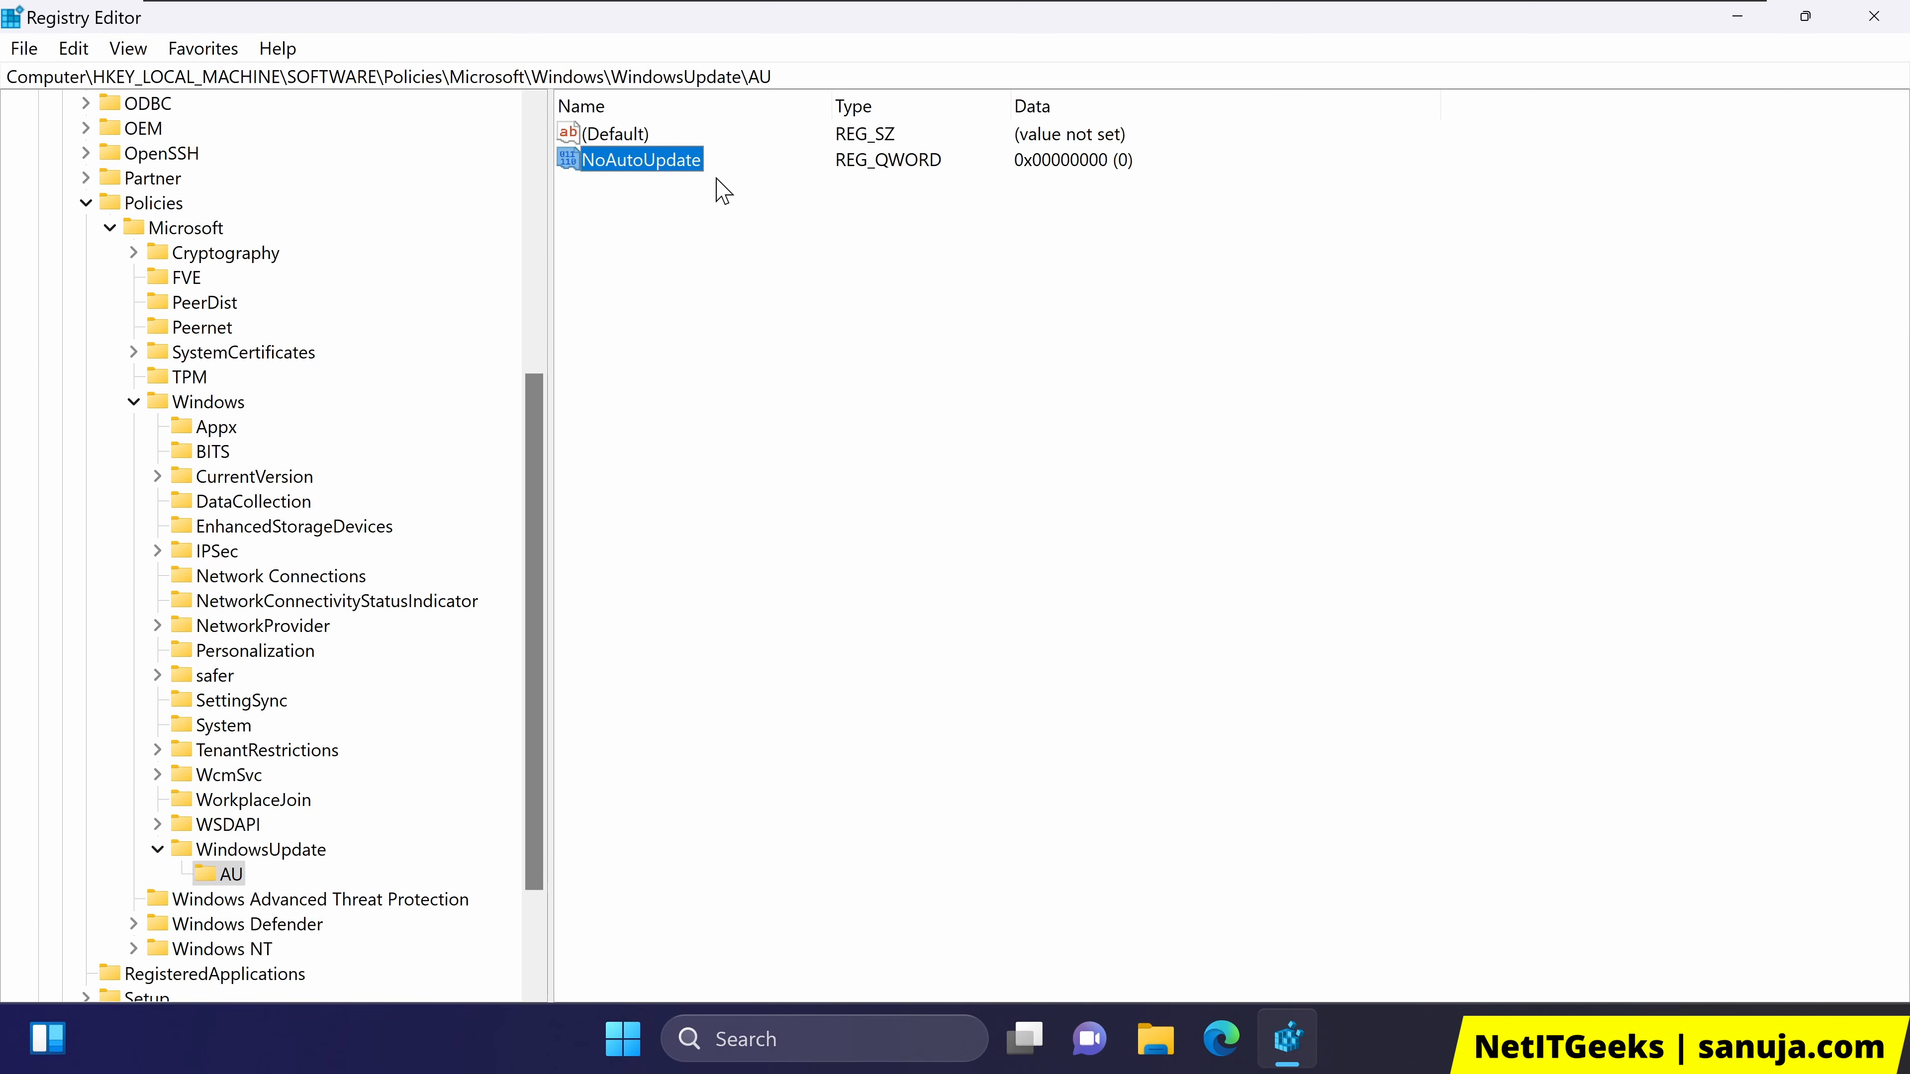
click(754, 400)
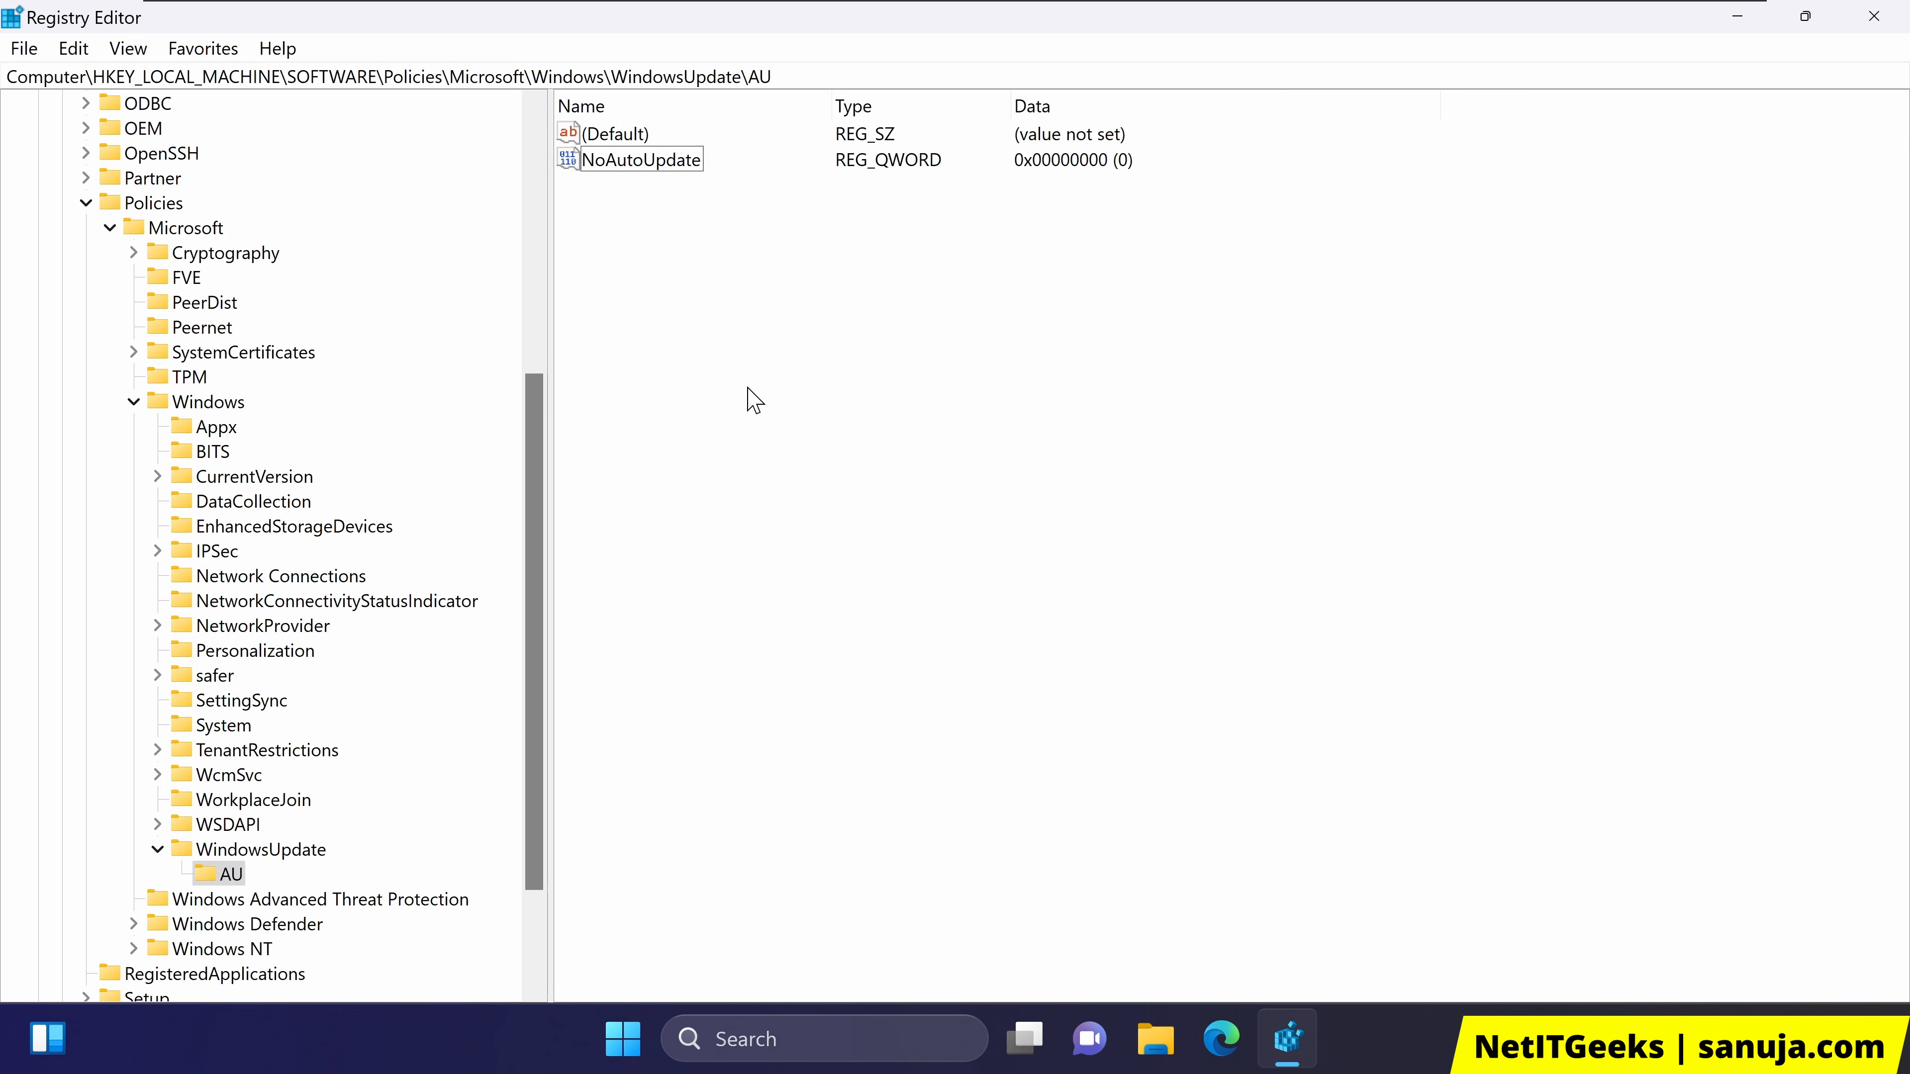
Set the NoAutoUpdate value's data to 1 and accept the change
double_click(674, 176)
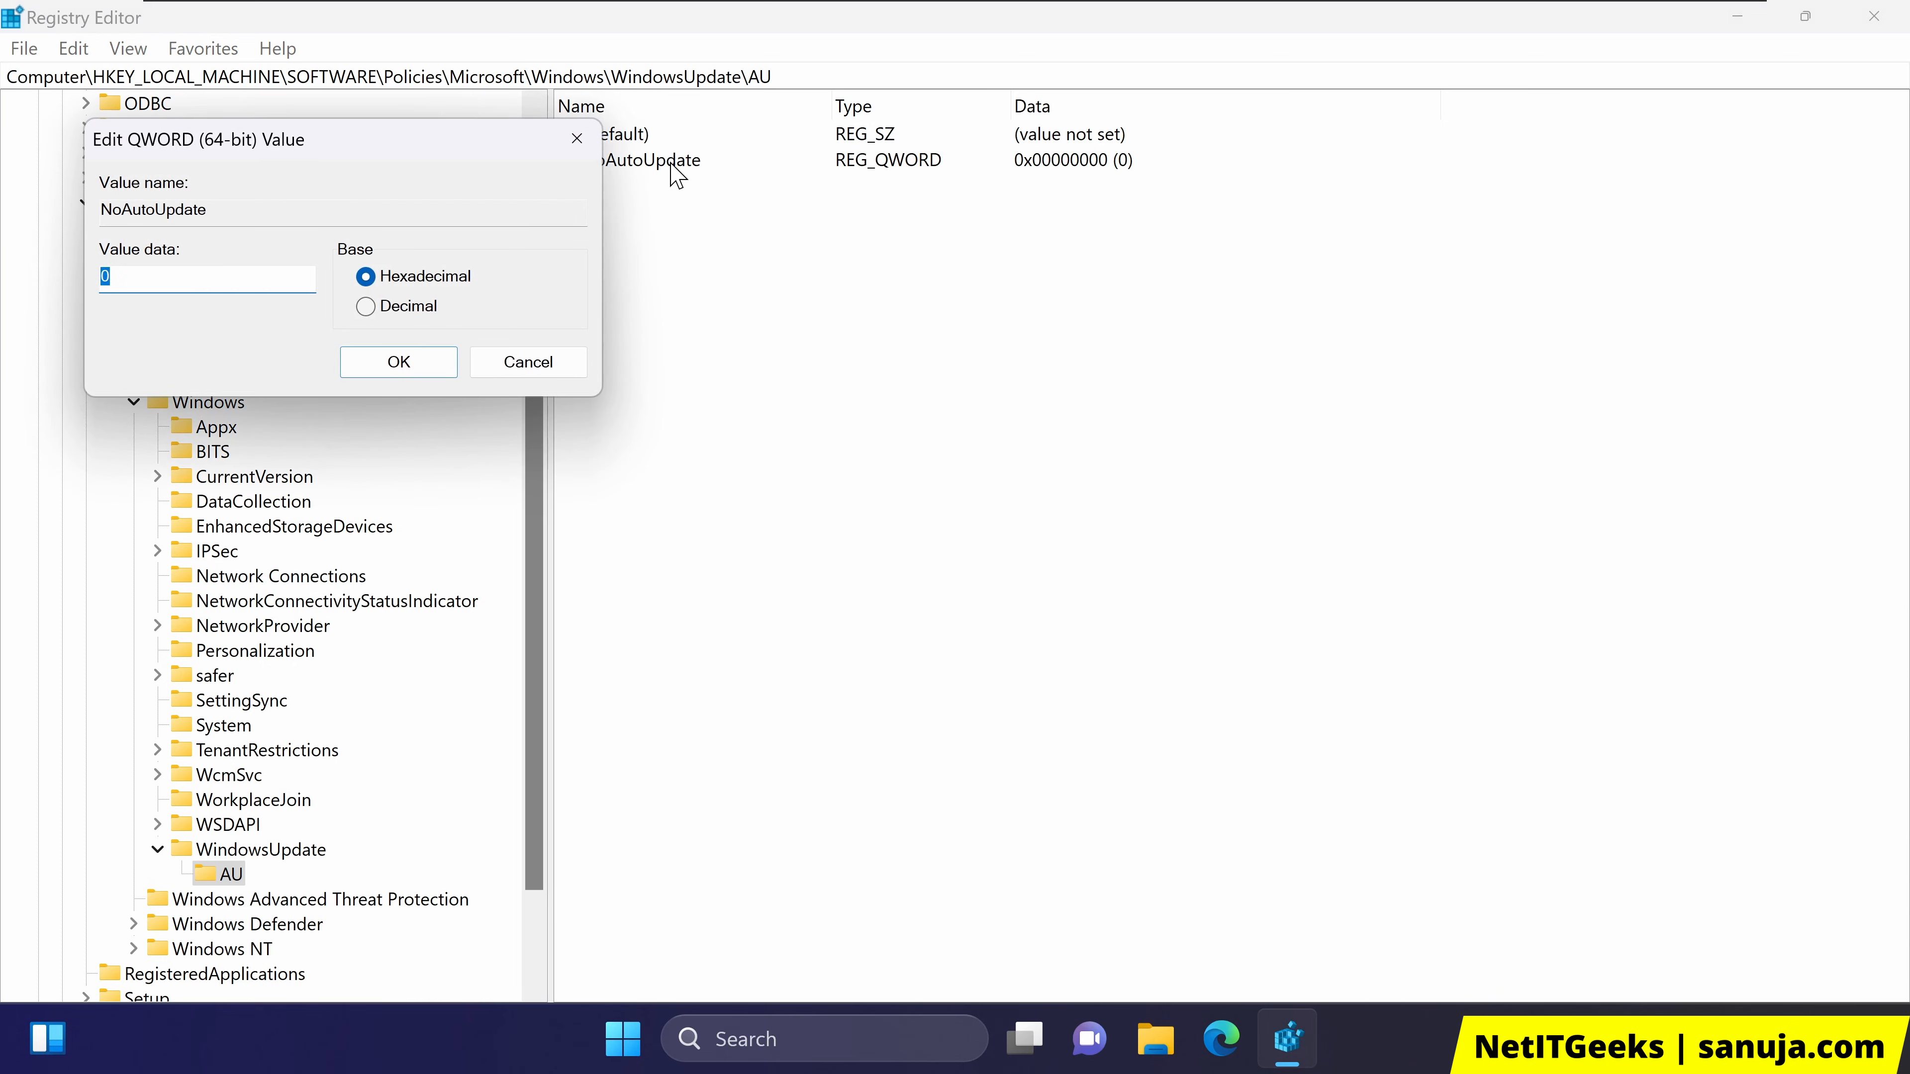
click(577, 139)
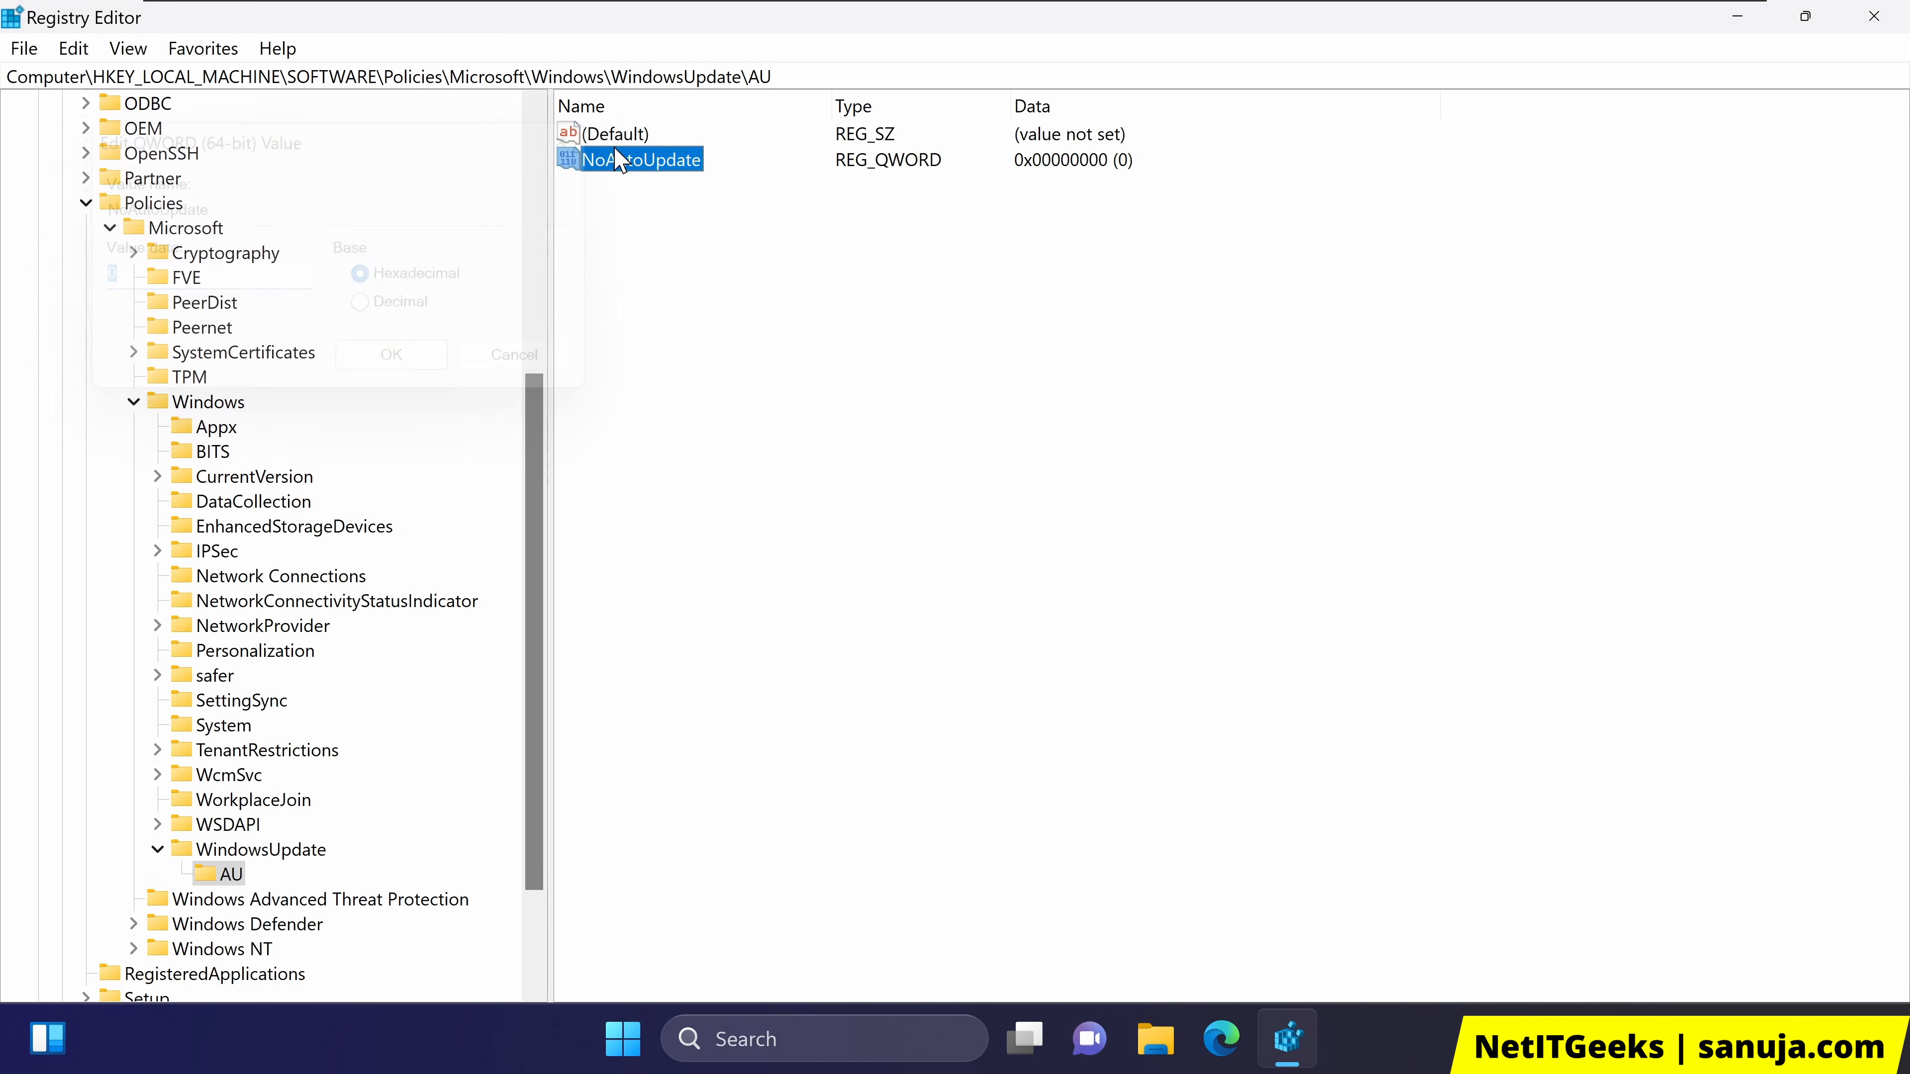
right_click(630, 153)
click(692, 169)
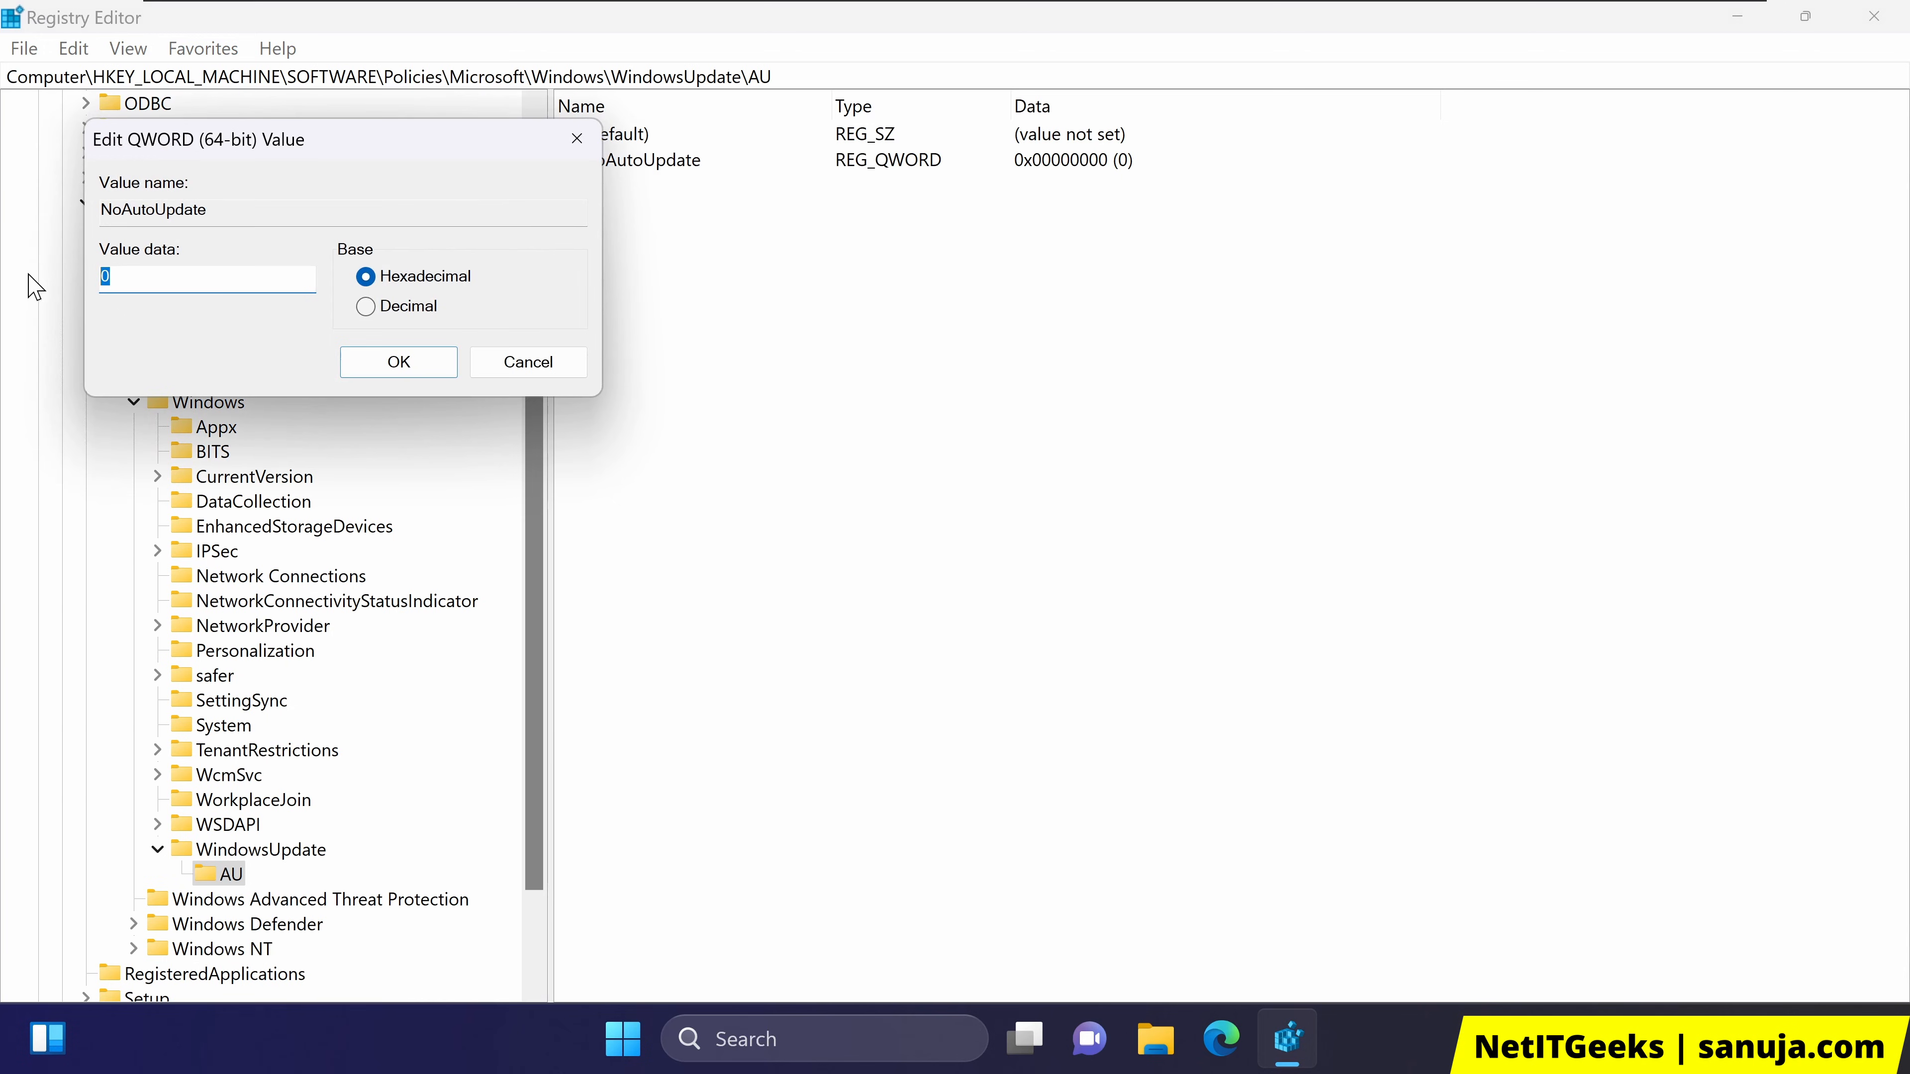
text(1)
click(397, 373)
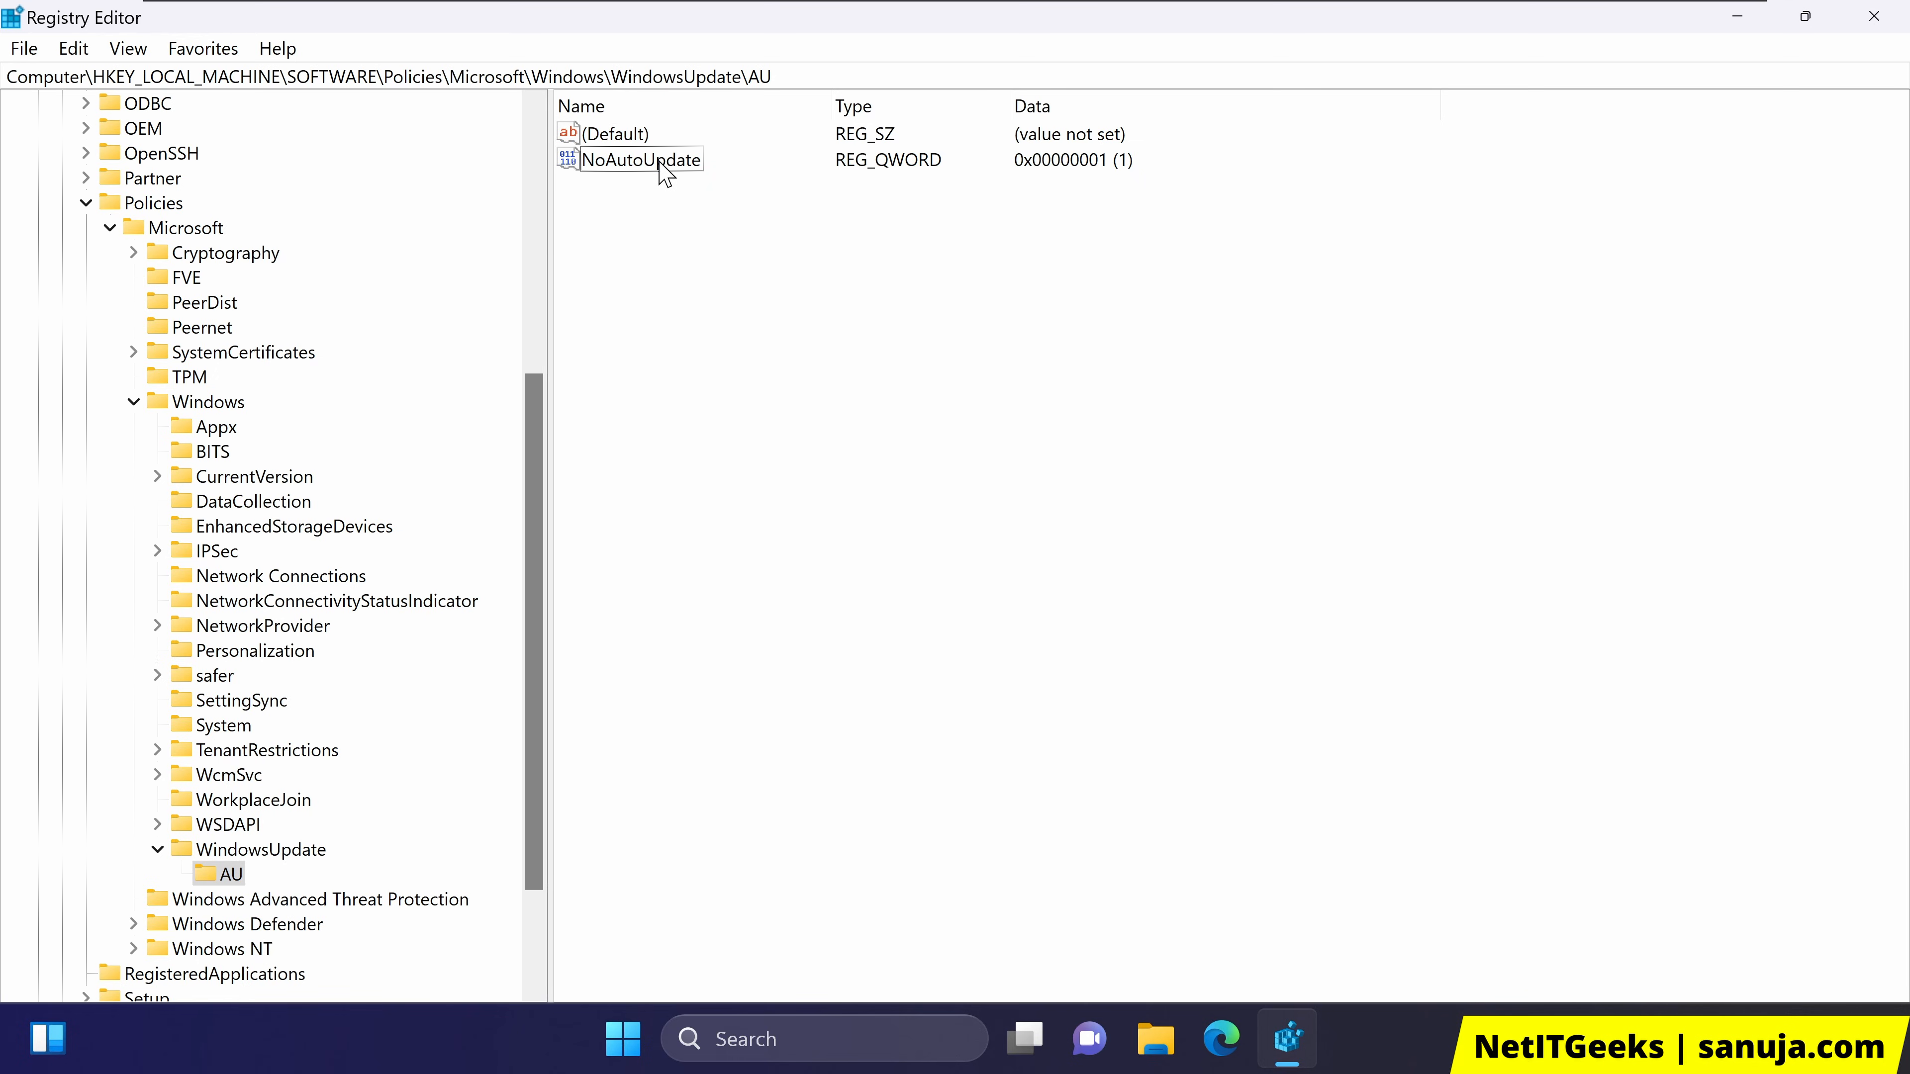
Review the AU key's path, the value types available for new entries, and the data stored in NoAutoUpdate
click(240, 76)
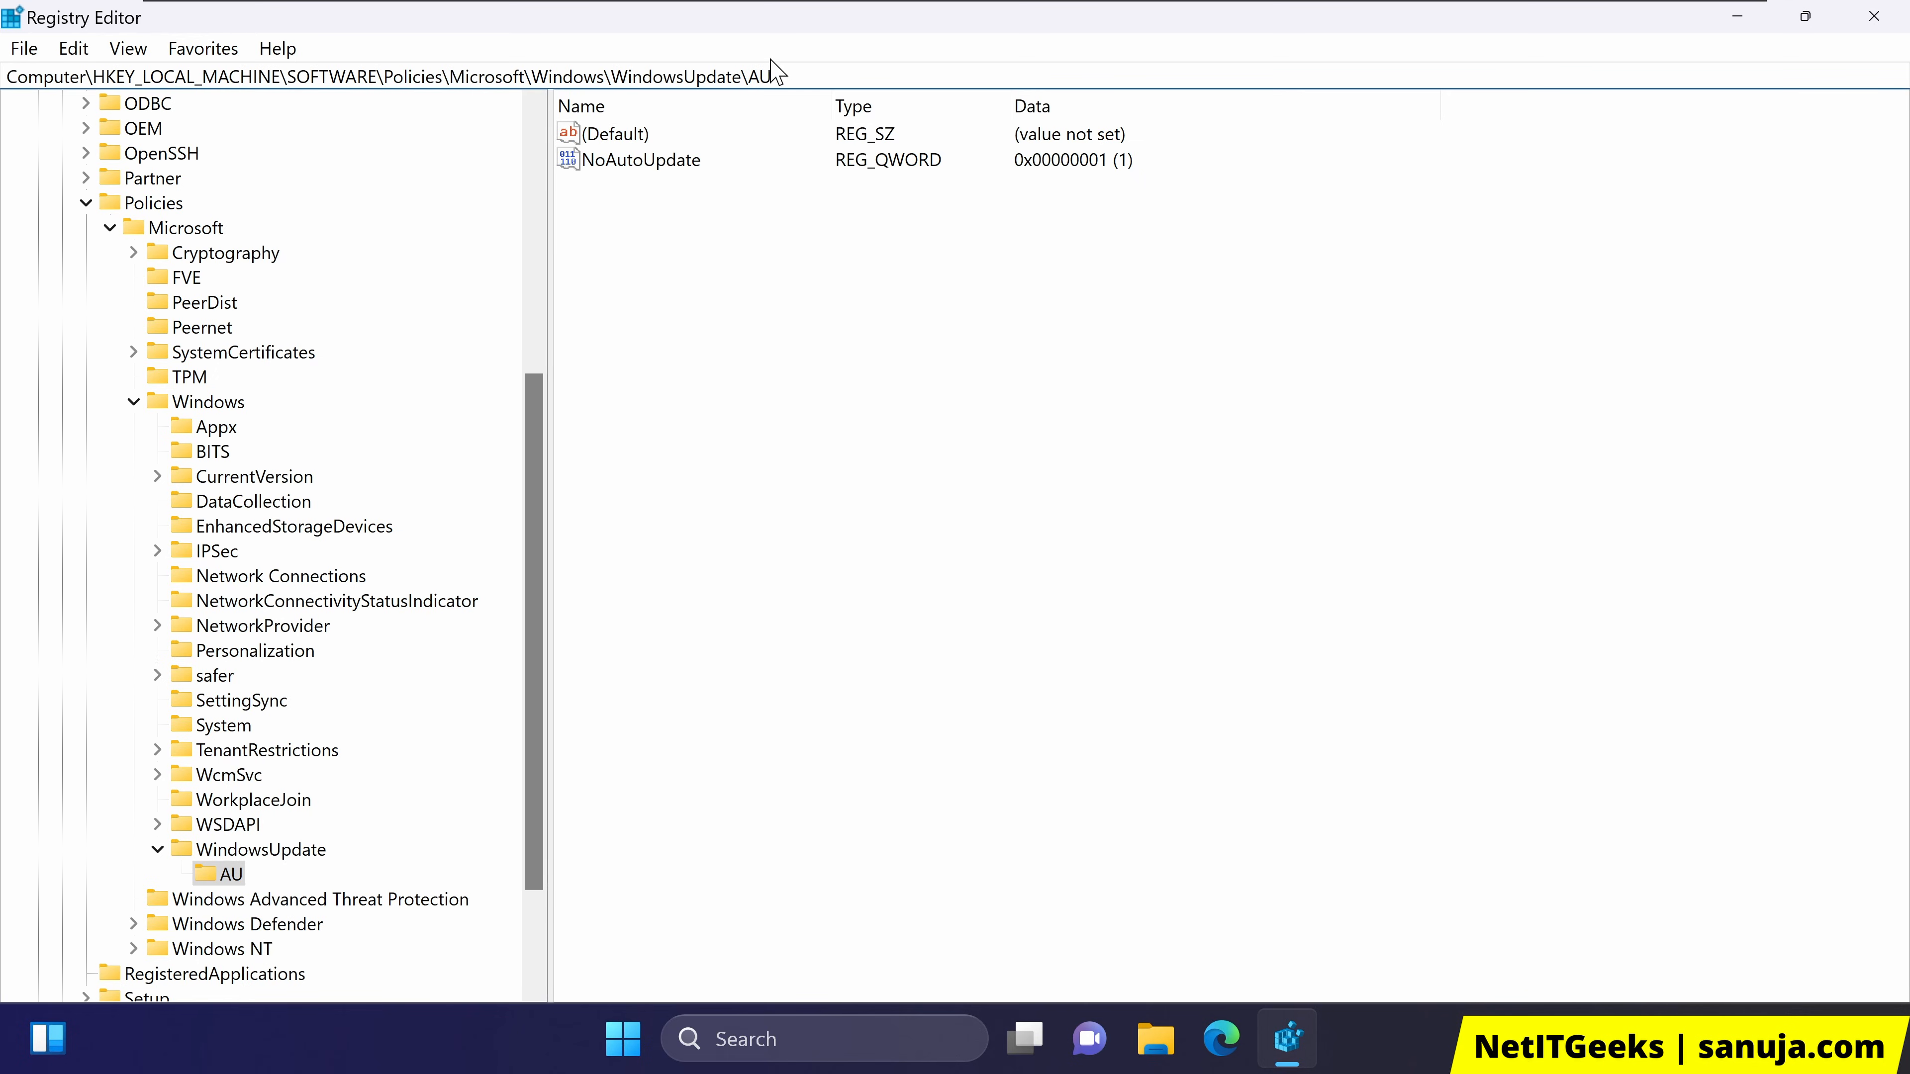
drag(761, 77, 6, 77)
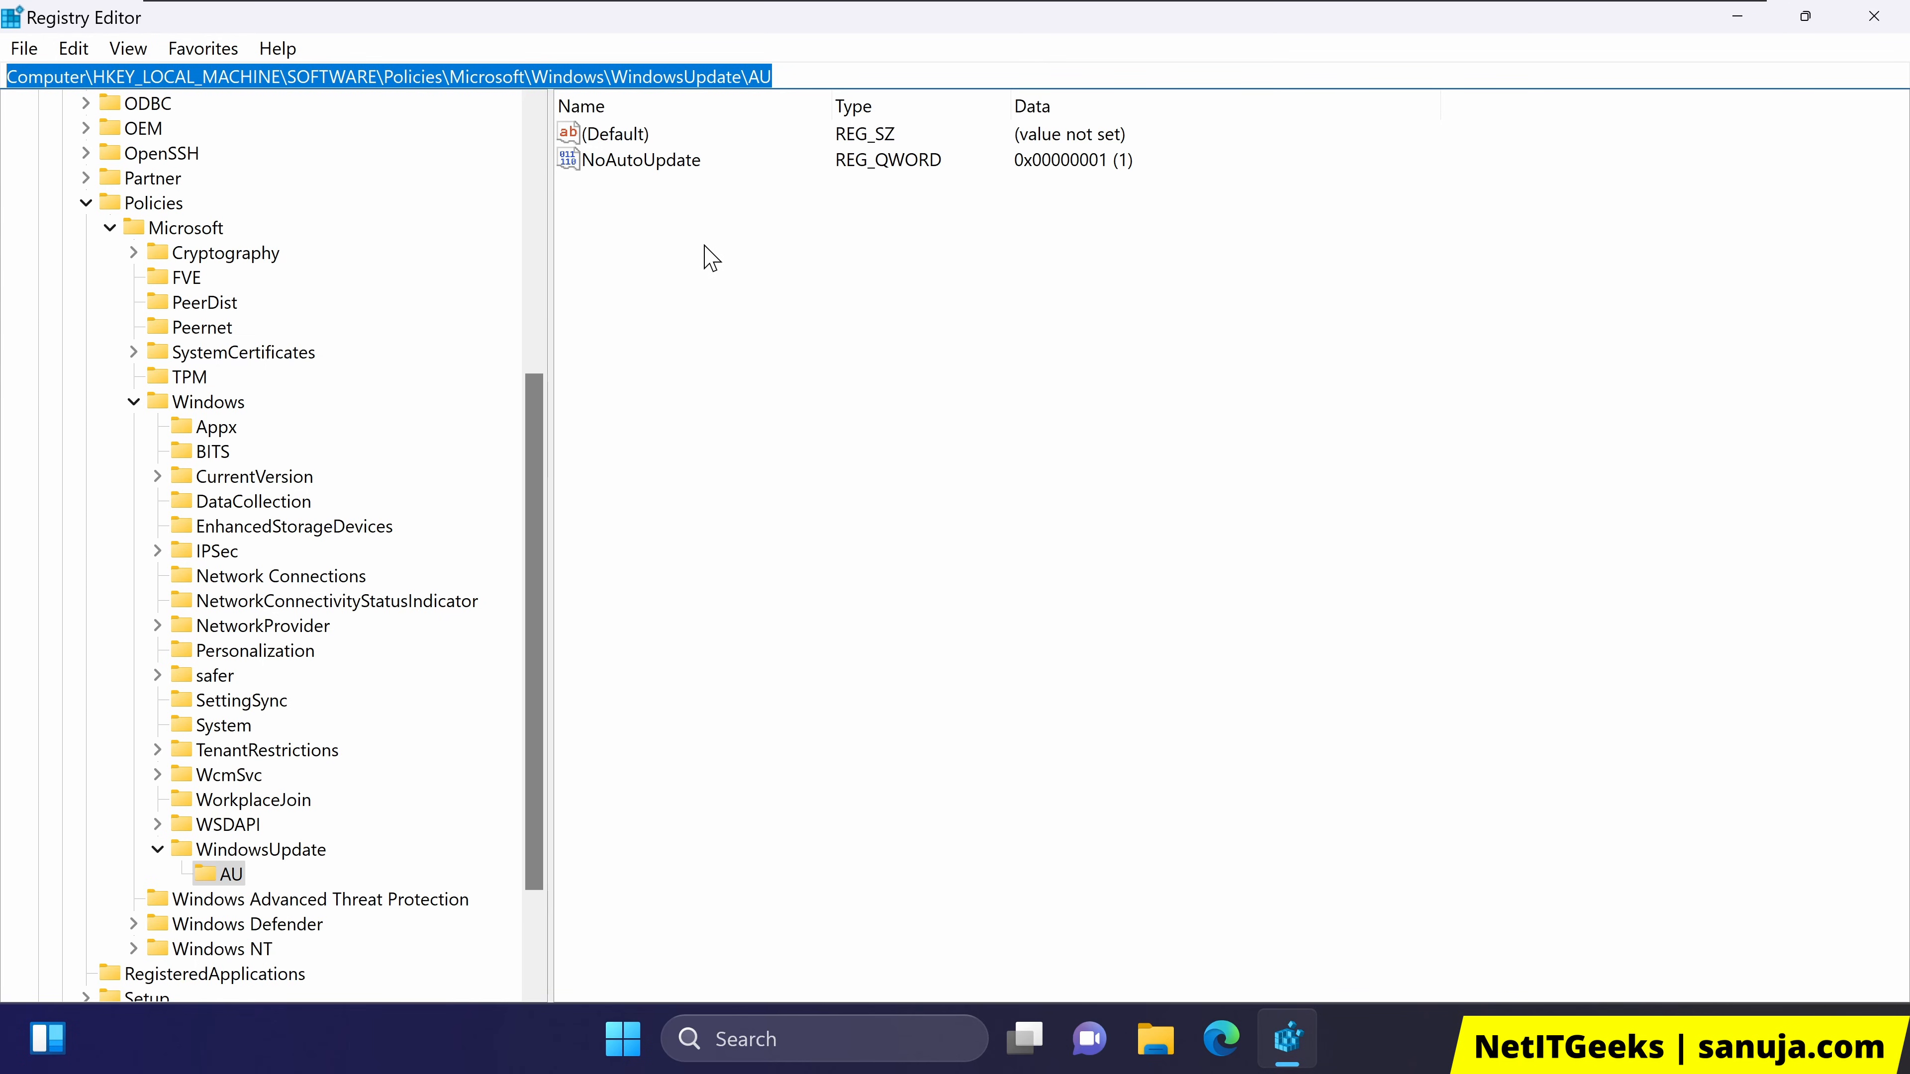
click(698, 230)
right_click(682, 267)
mouse_move(789, 284)
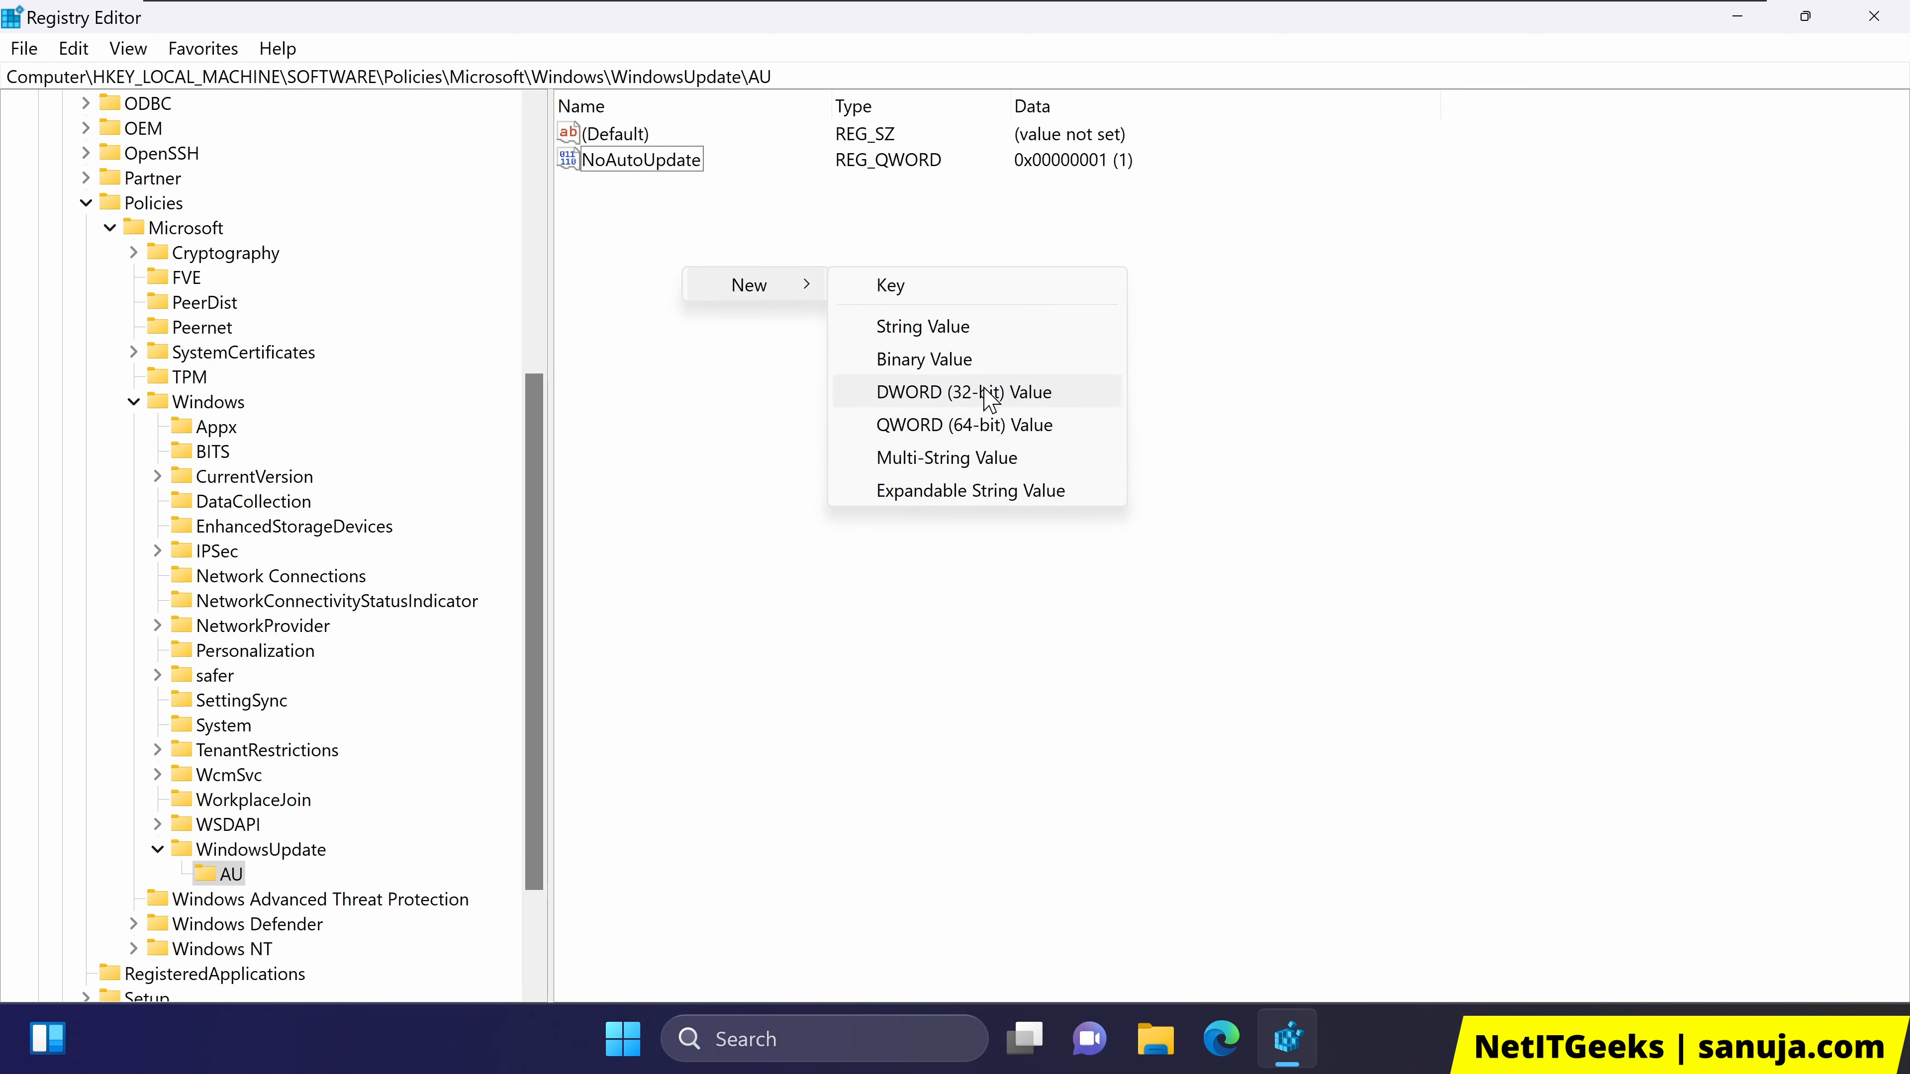
click(662, 161)
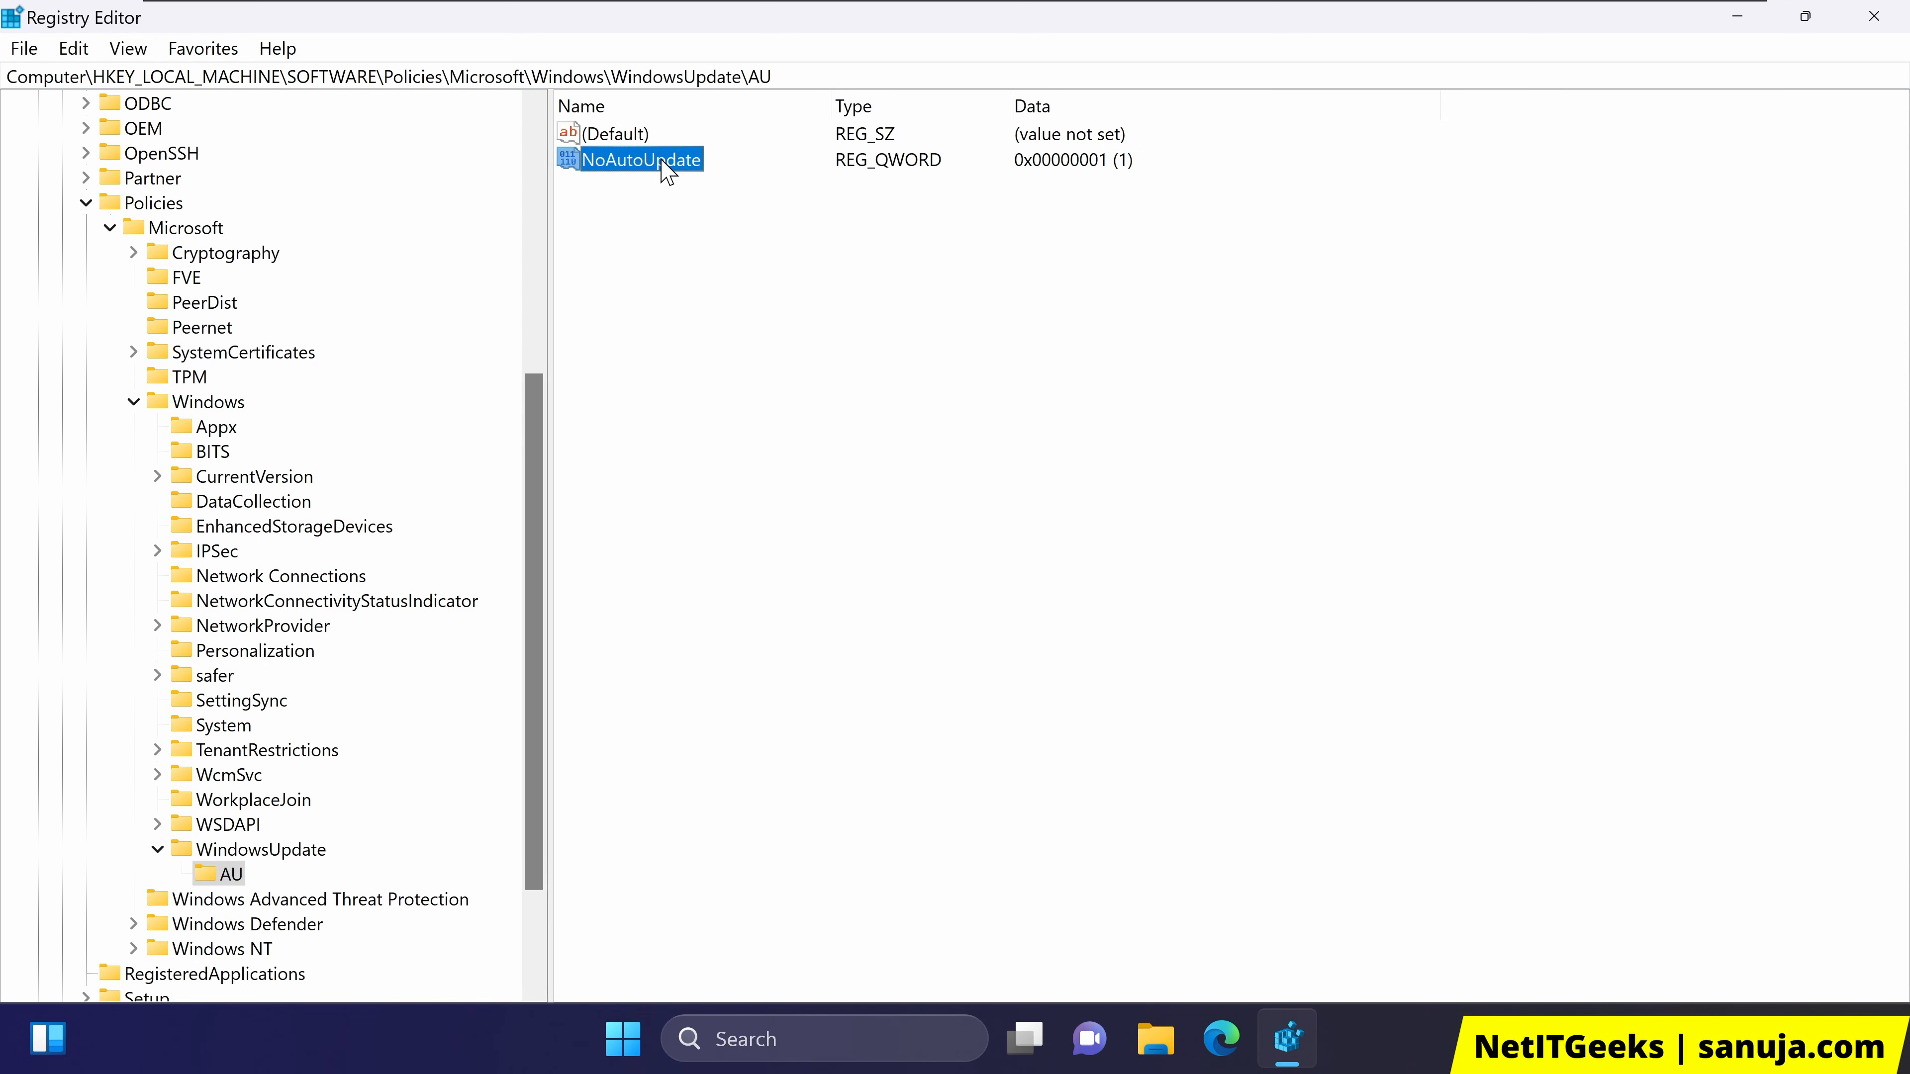
double_click(662, 161)
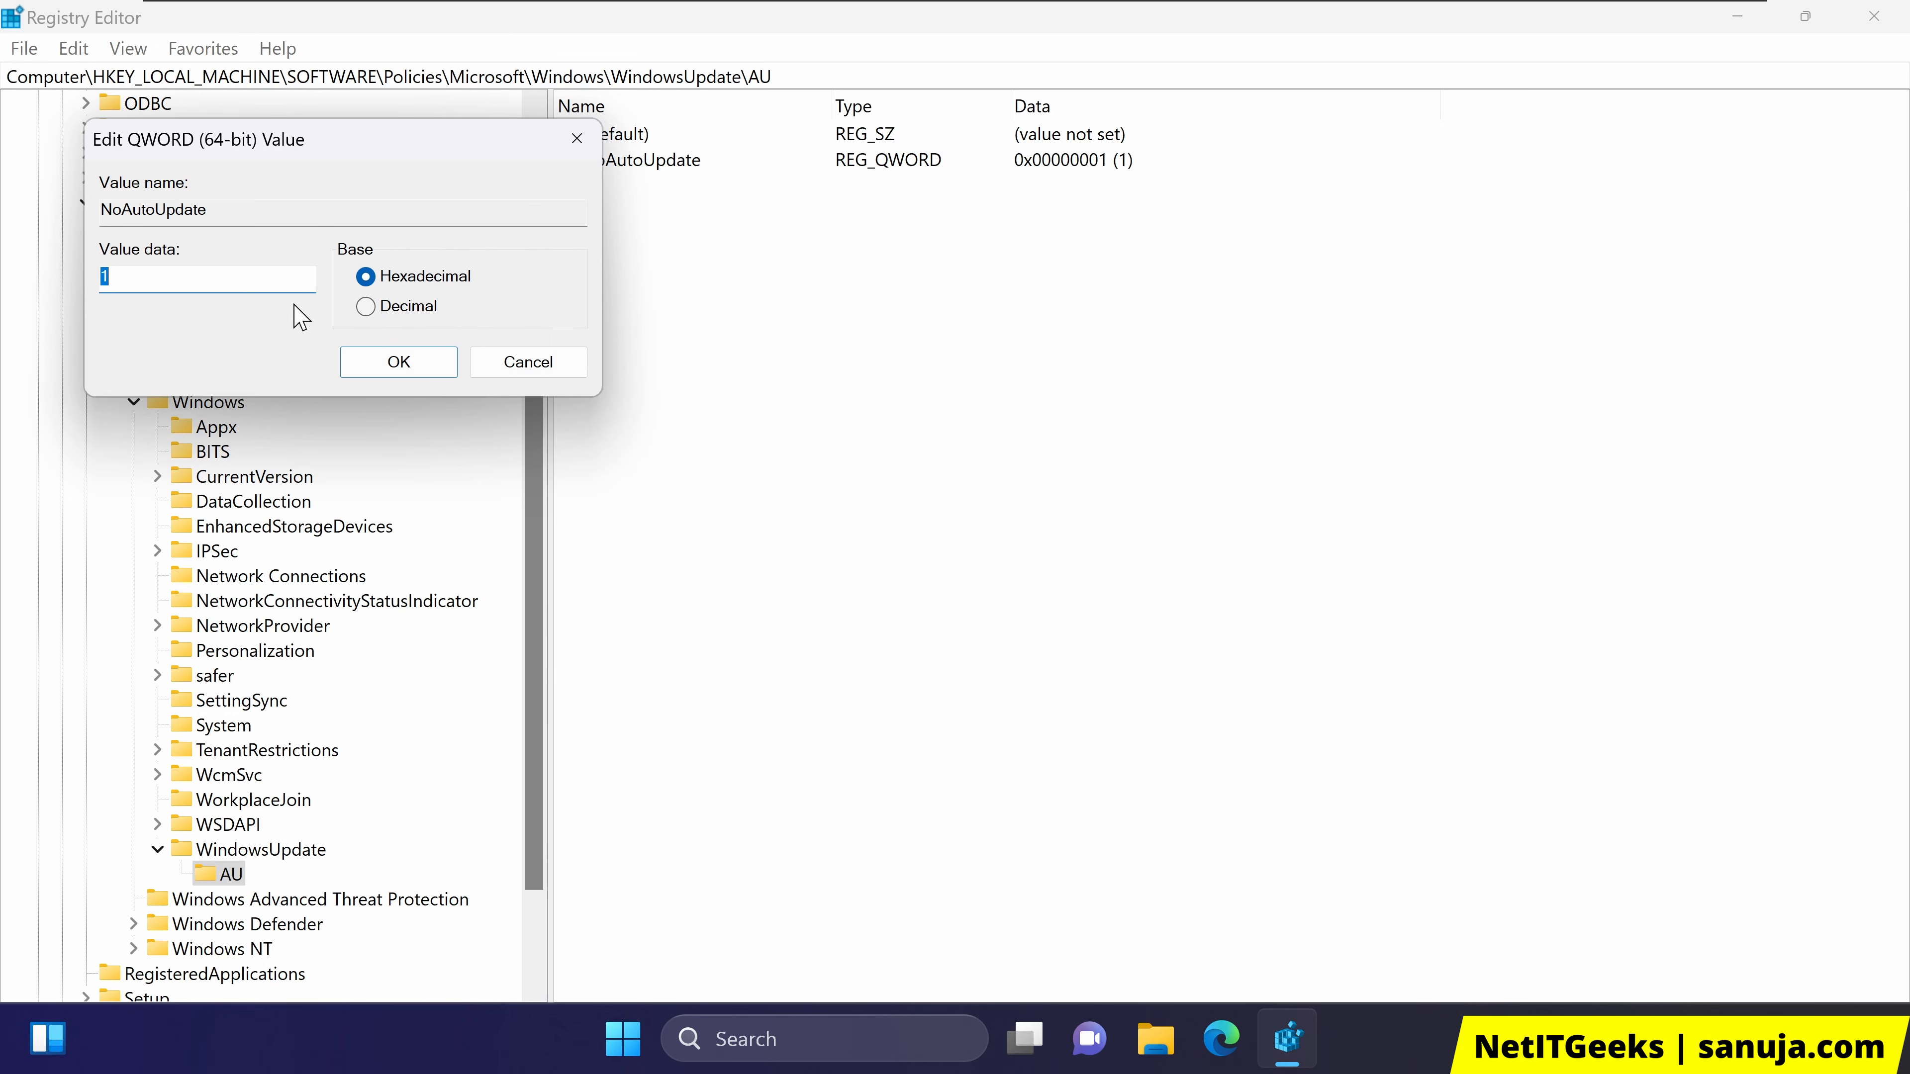
click(571, 147)
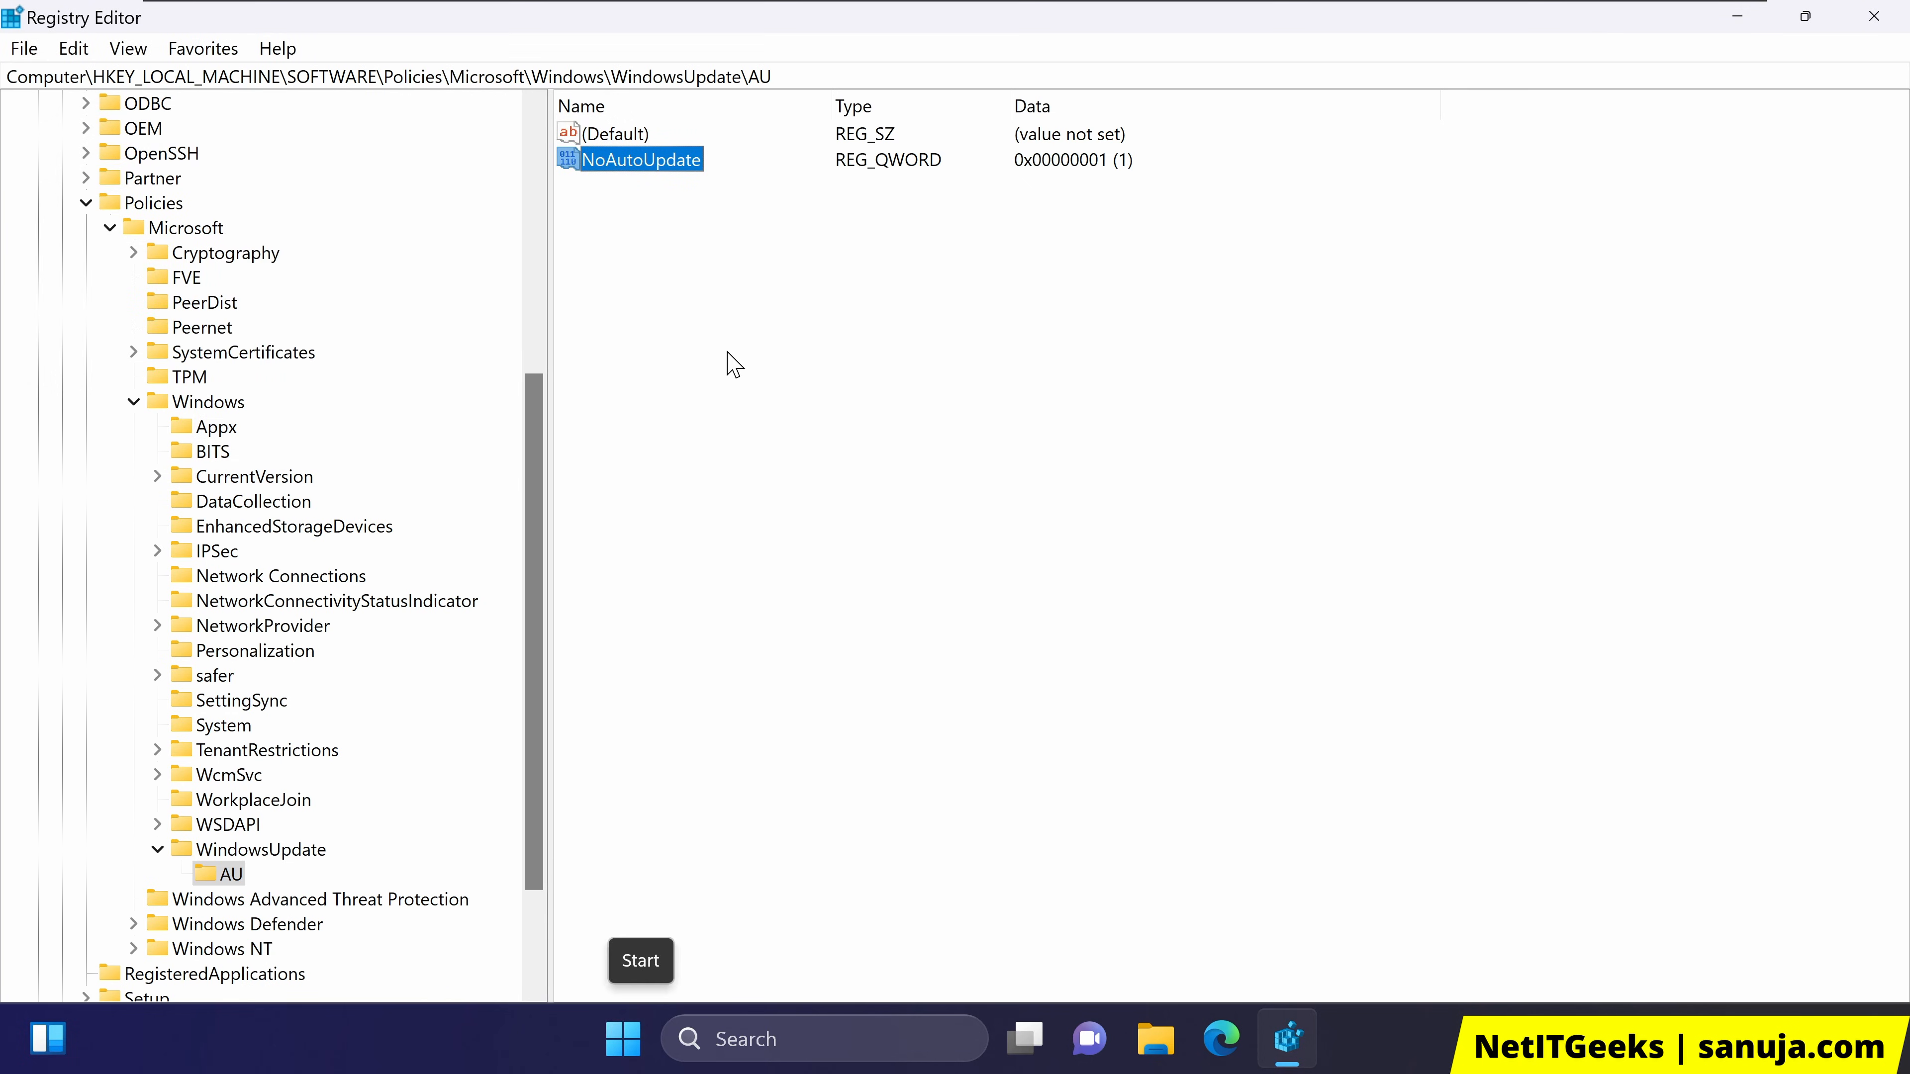
Try to add a DWORD (32-bit) value named NoAutoUpdate to the AU key alongside the existing QWORD value
right_click(704, 305)
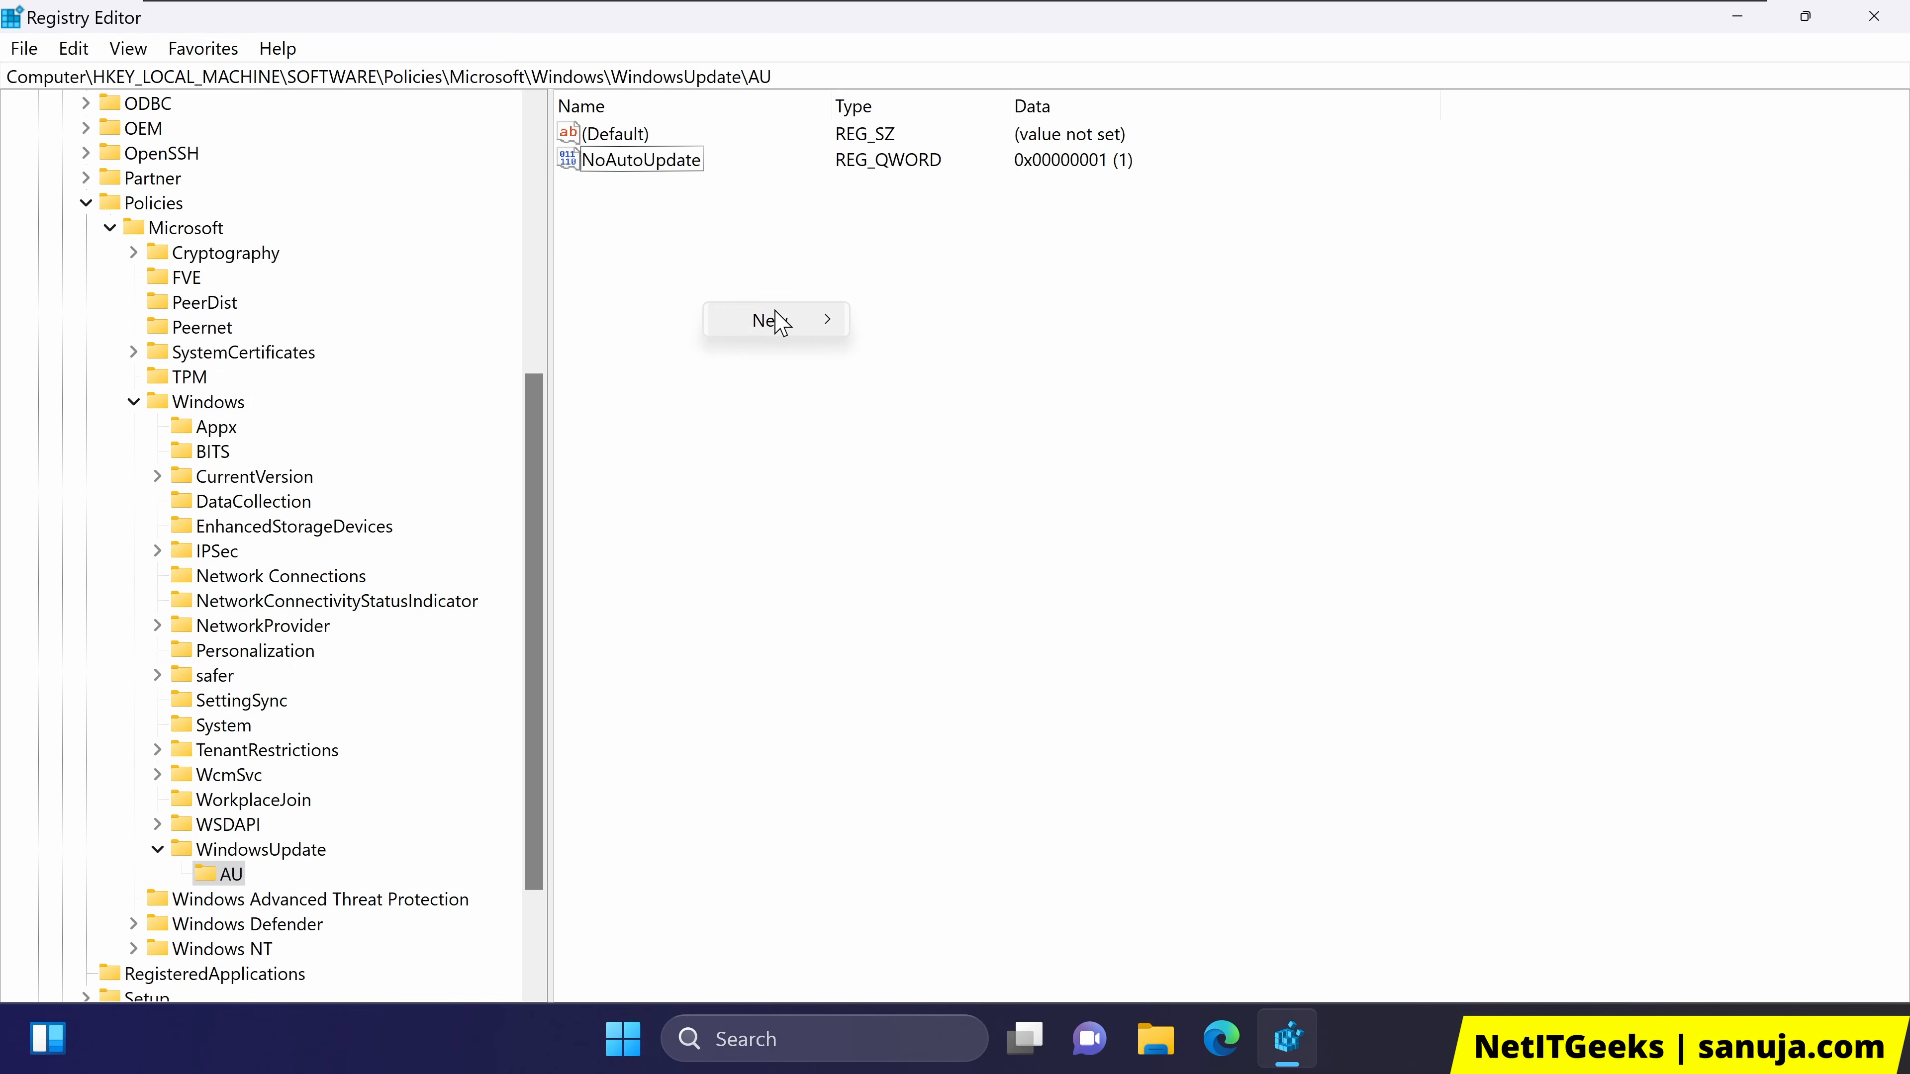
mouse_move(780, 320)
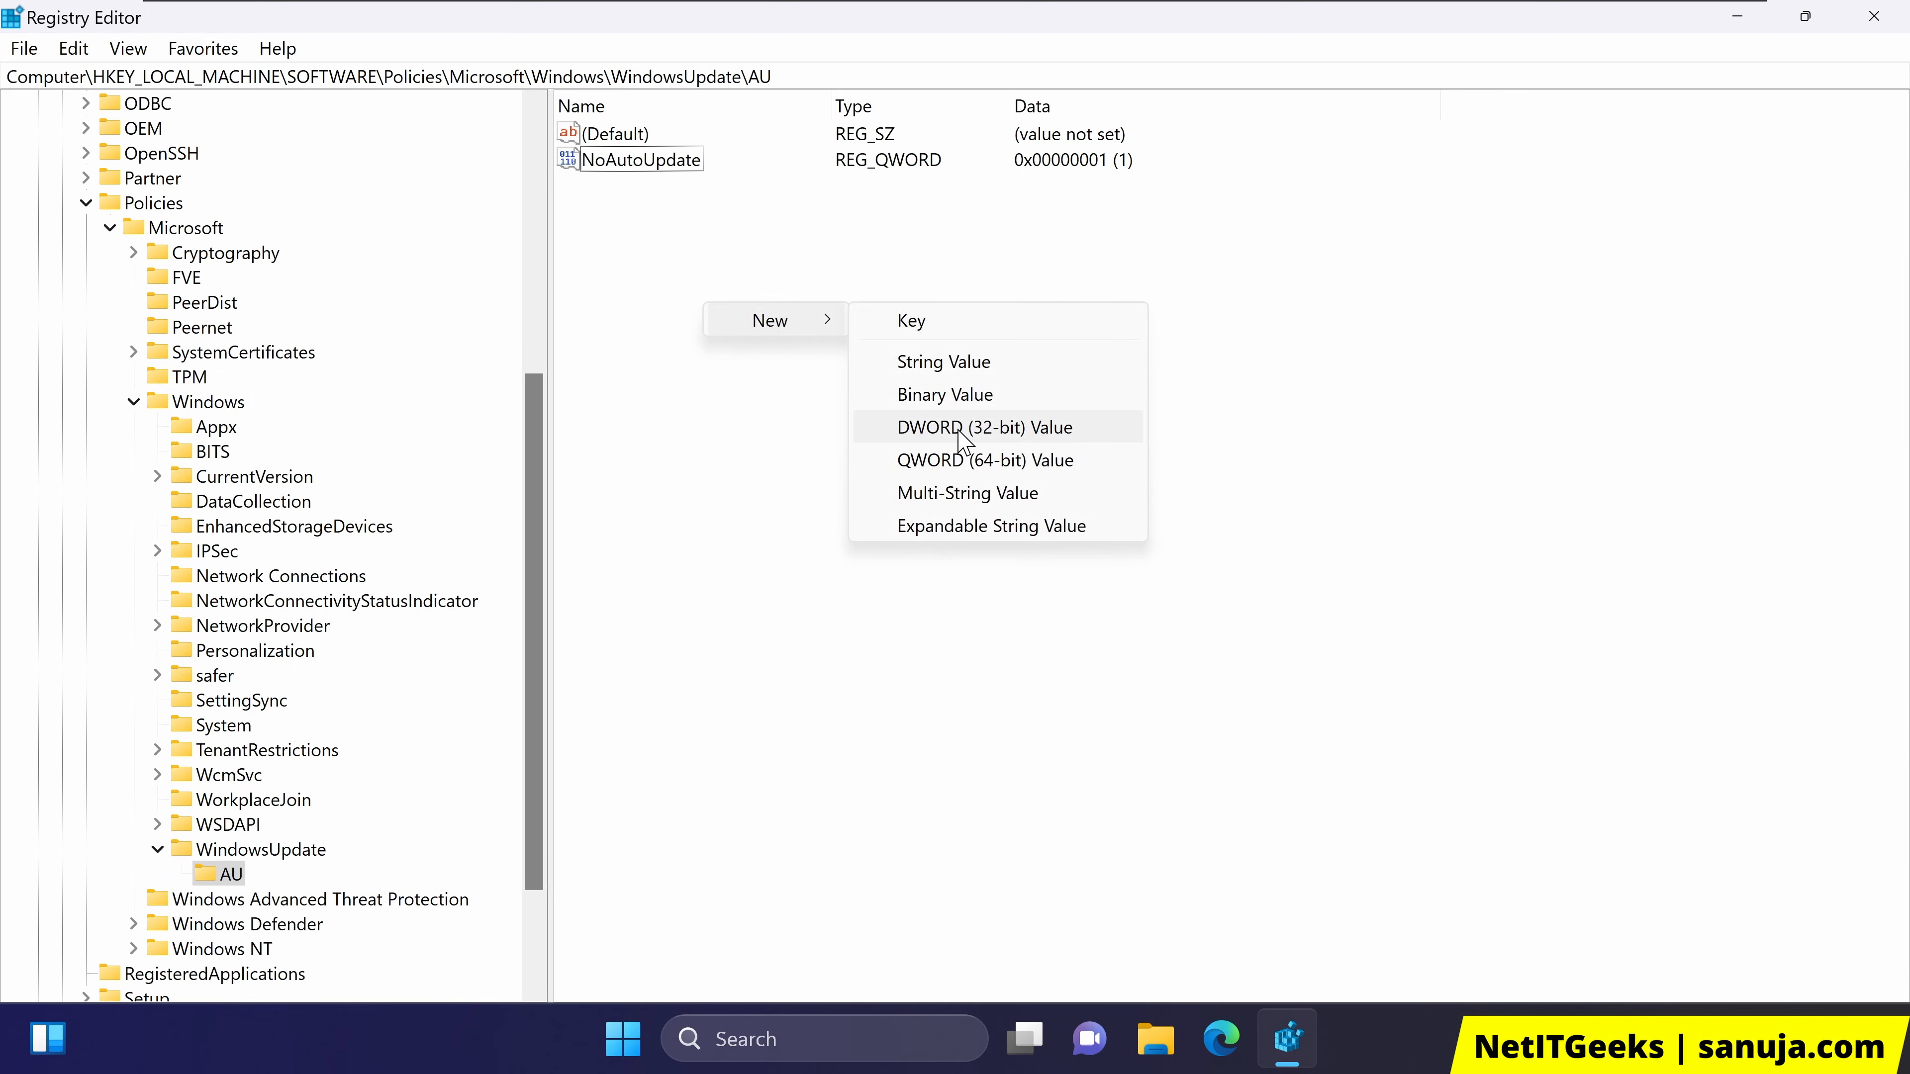
click(980, 430)
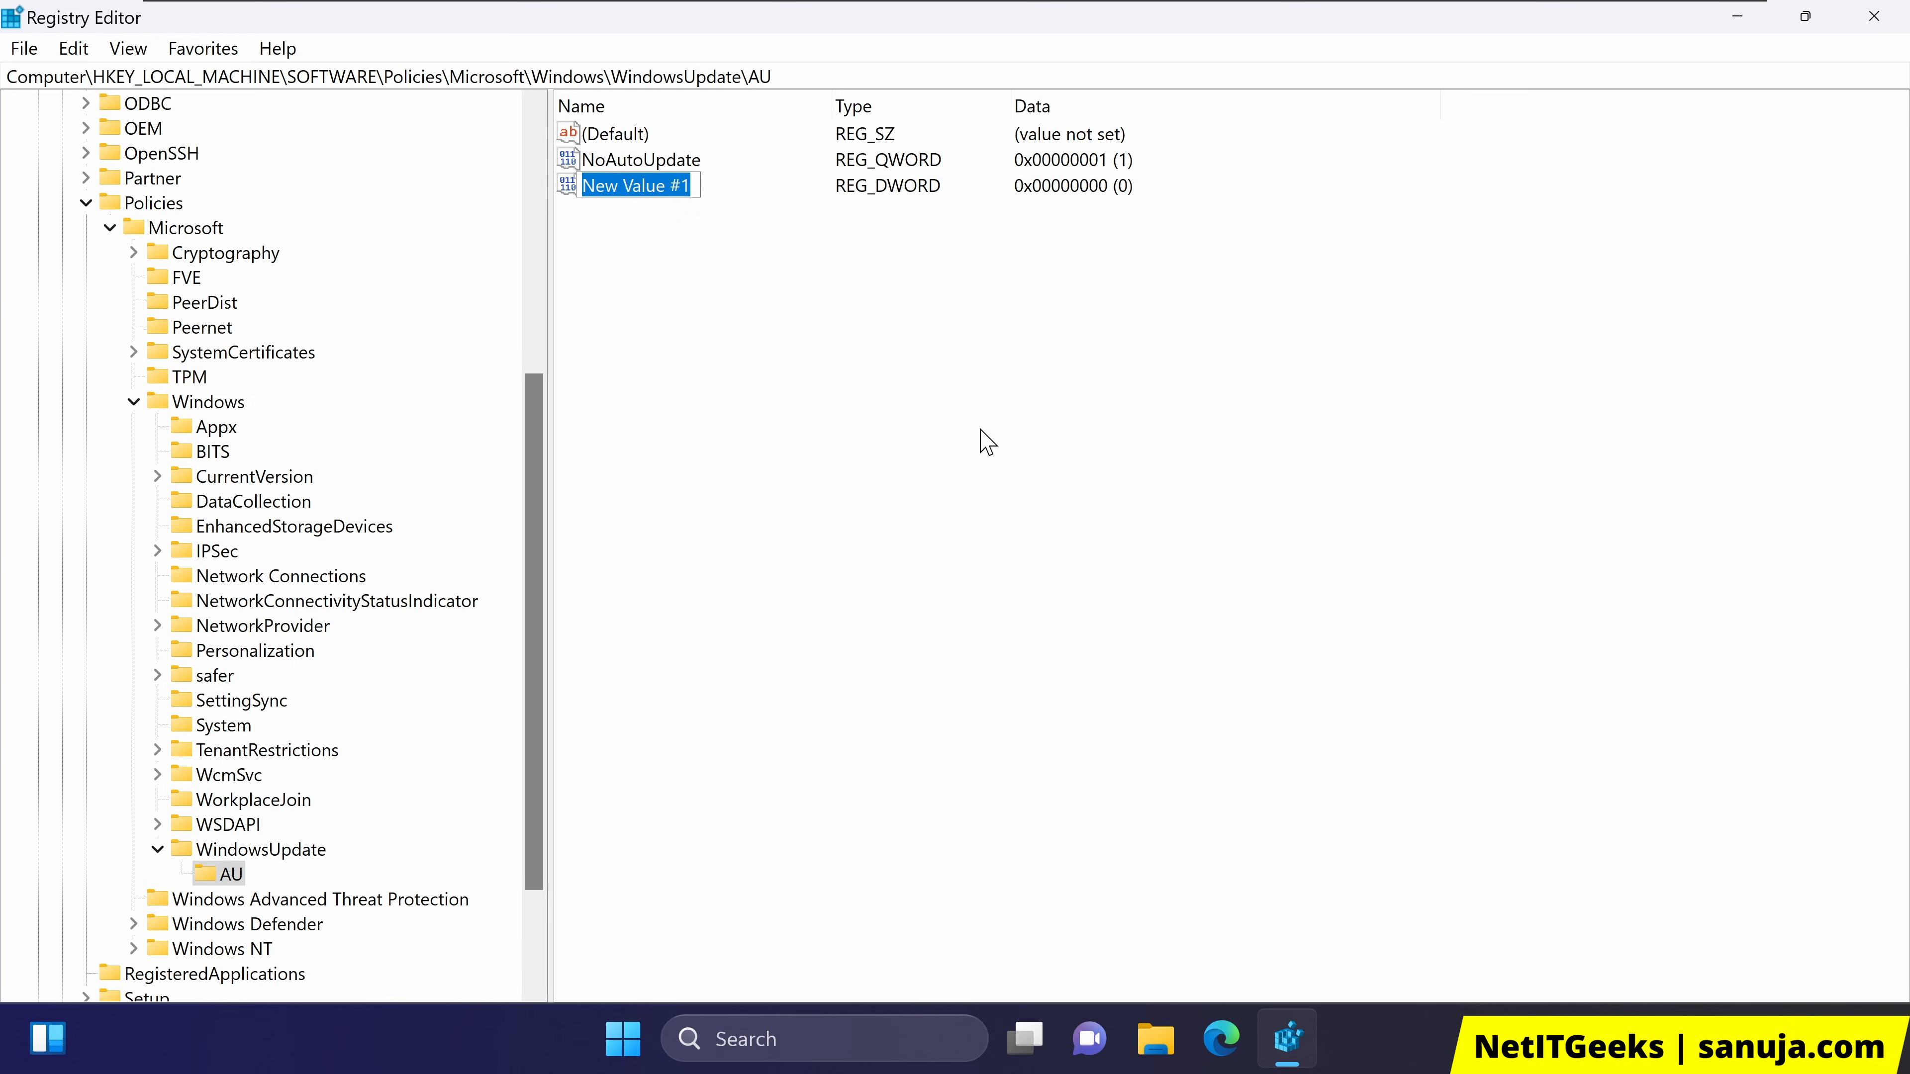
text(NoAuto)
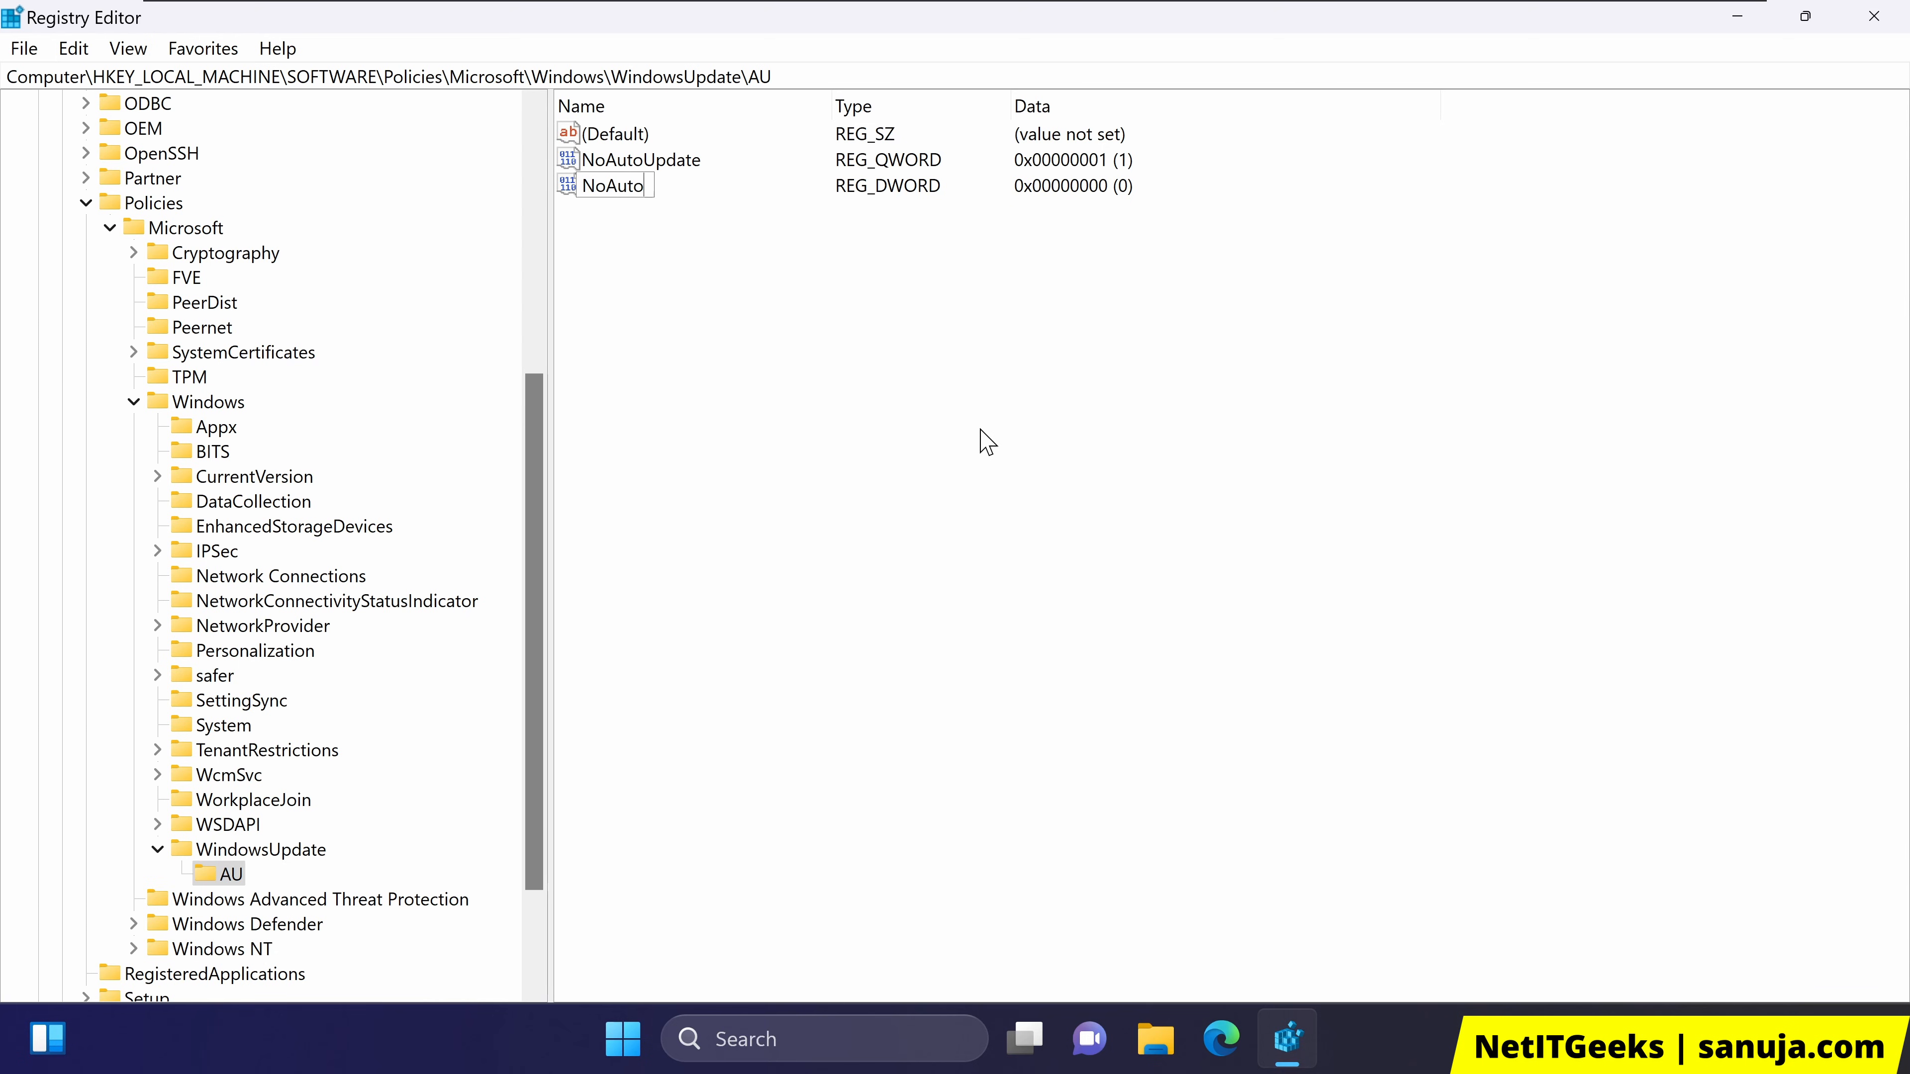
text(Update)
key(Return)
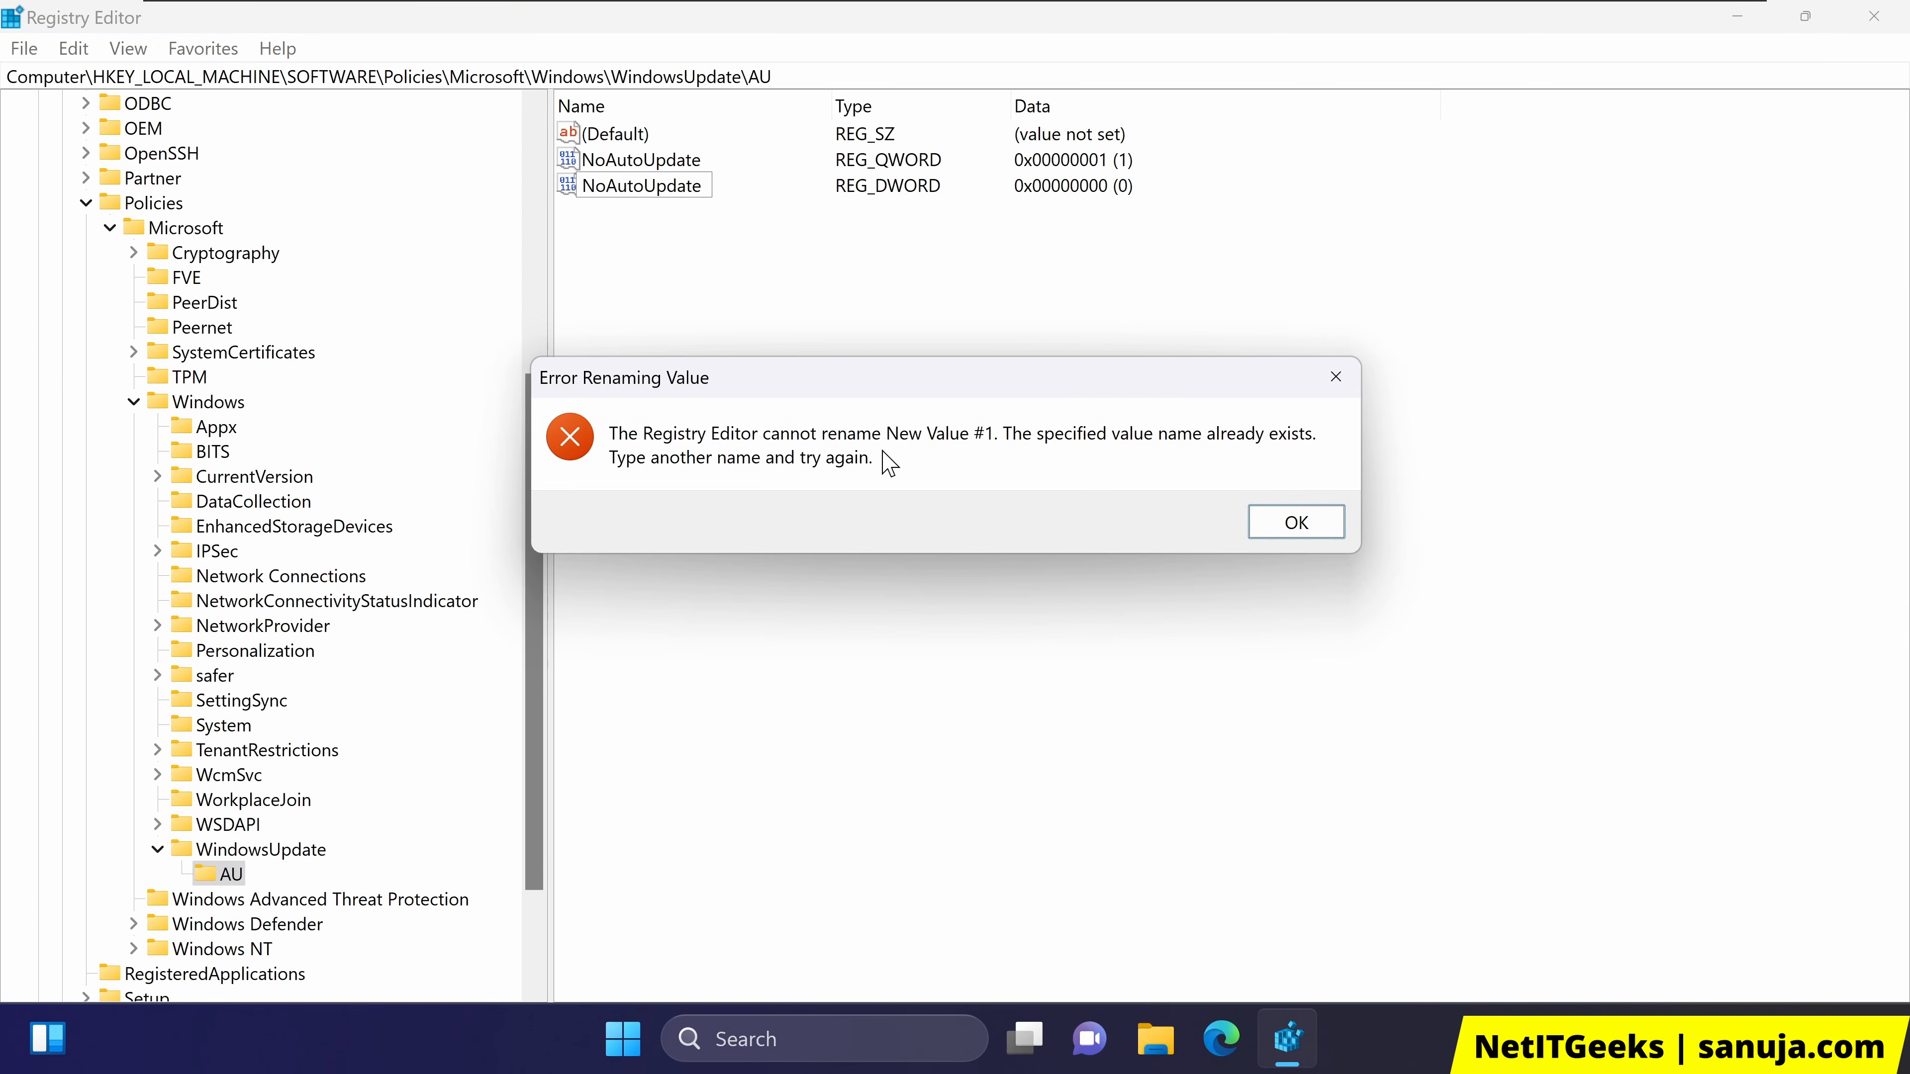
click(1304, 523)
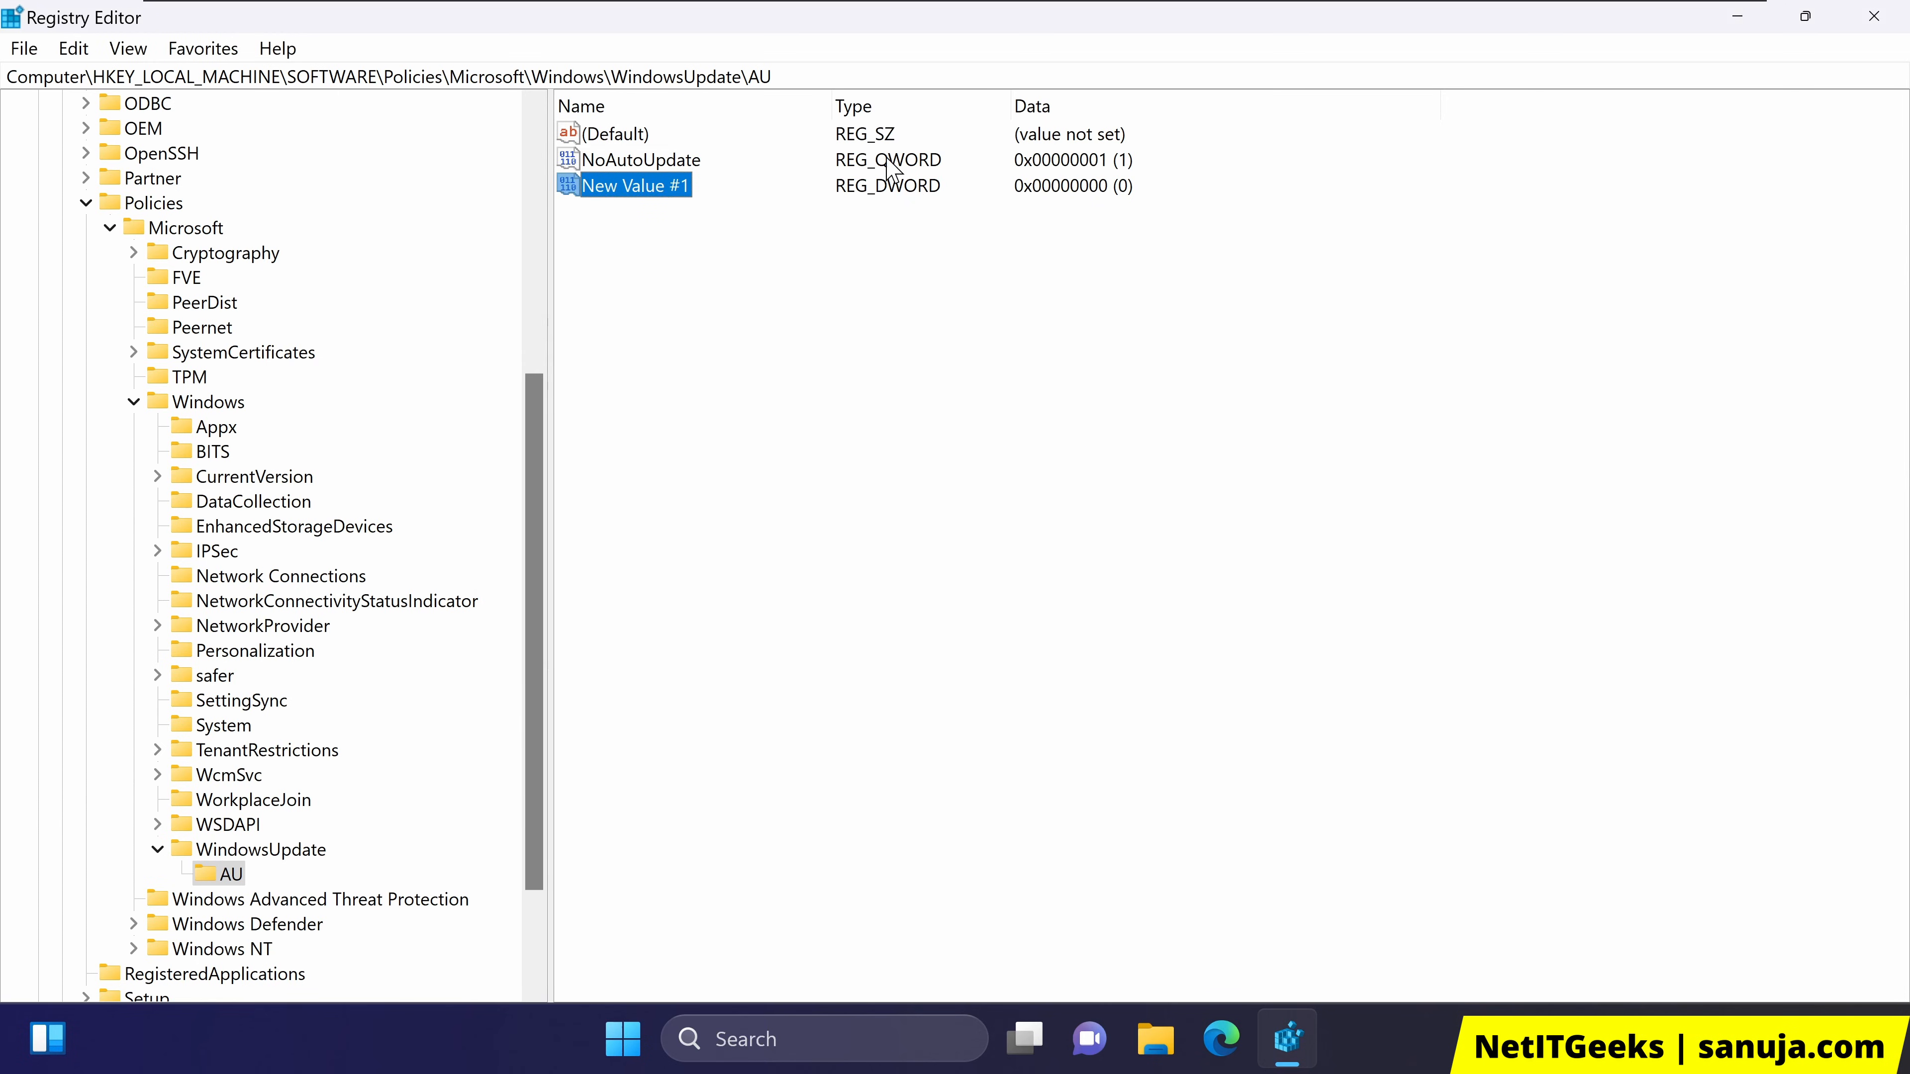
Delete the extra DWORD value New Value #1 from the AU key
click(669, 166)
click(664, 189)
right_click(663, 190)
click(730, 273)
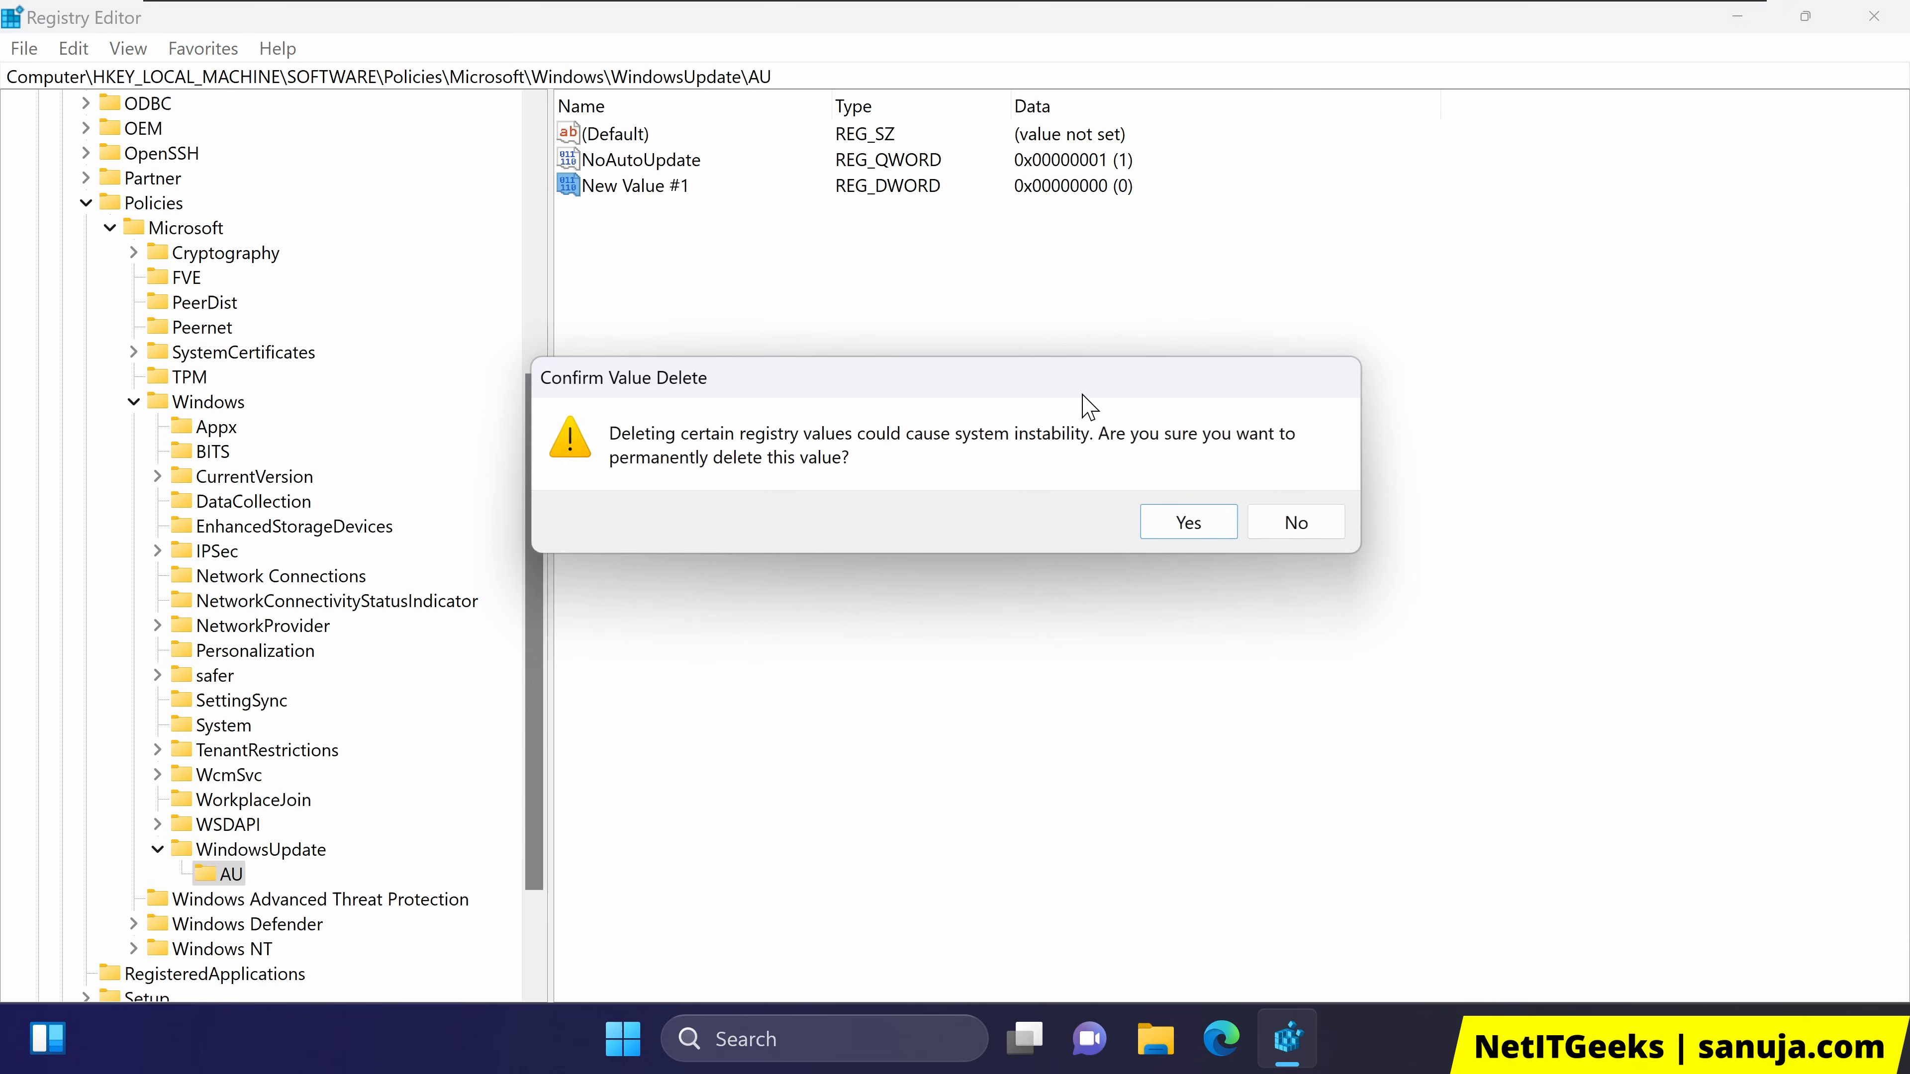
click(1203, 533)
Open the NoAutoUpdate value to check its data, and close it without making changes
double_click(695, 161)
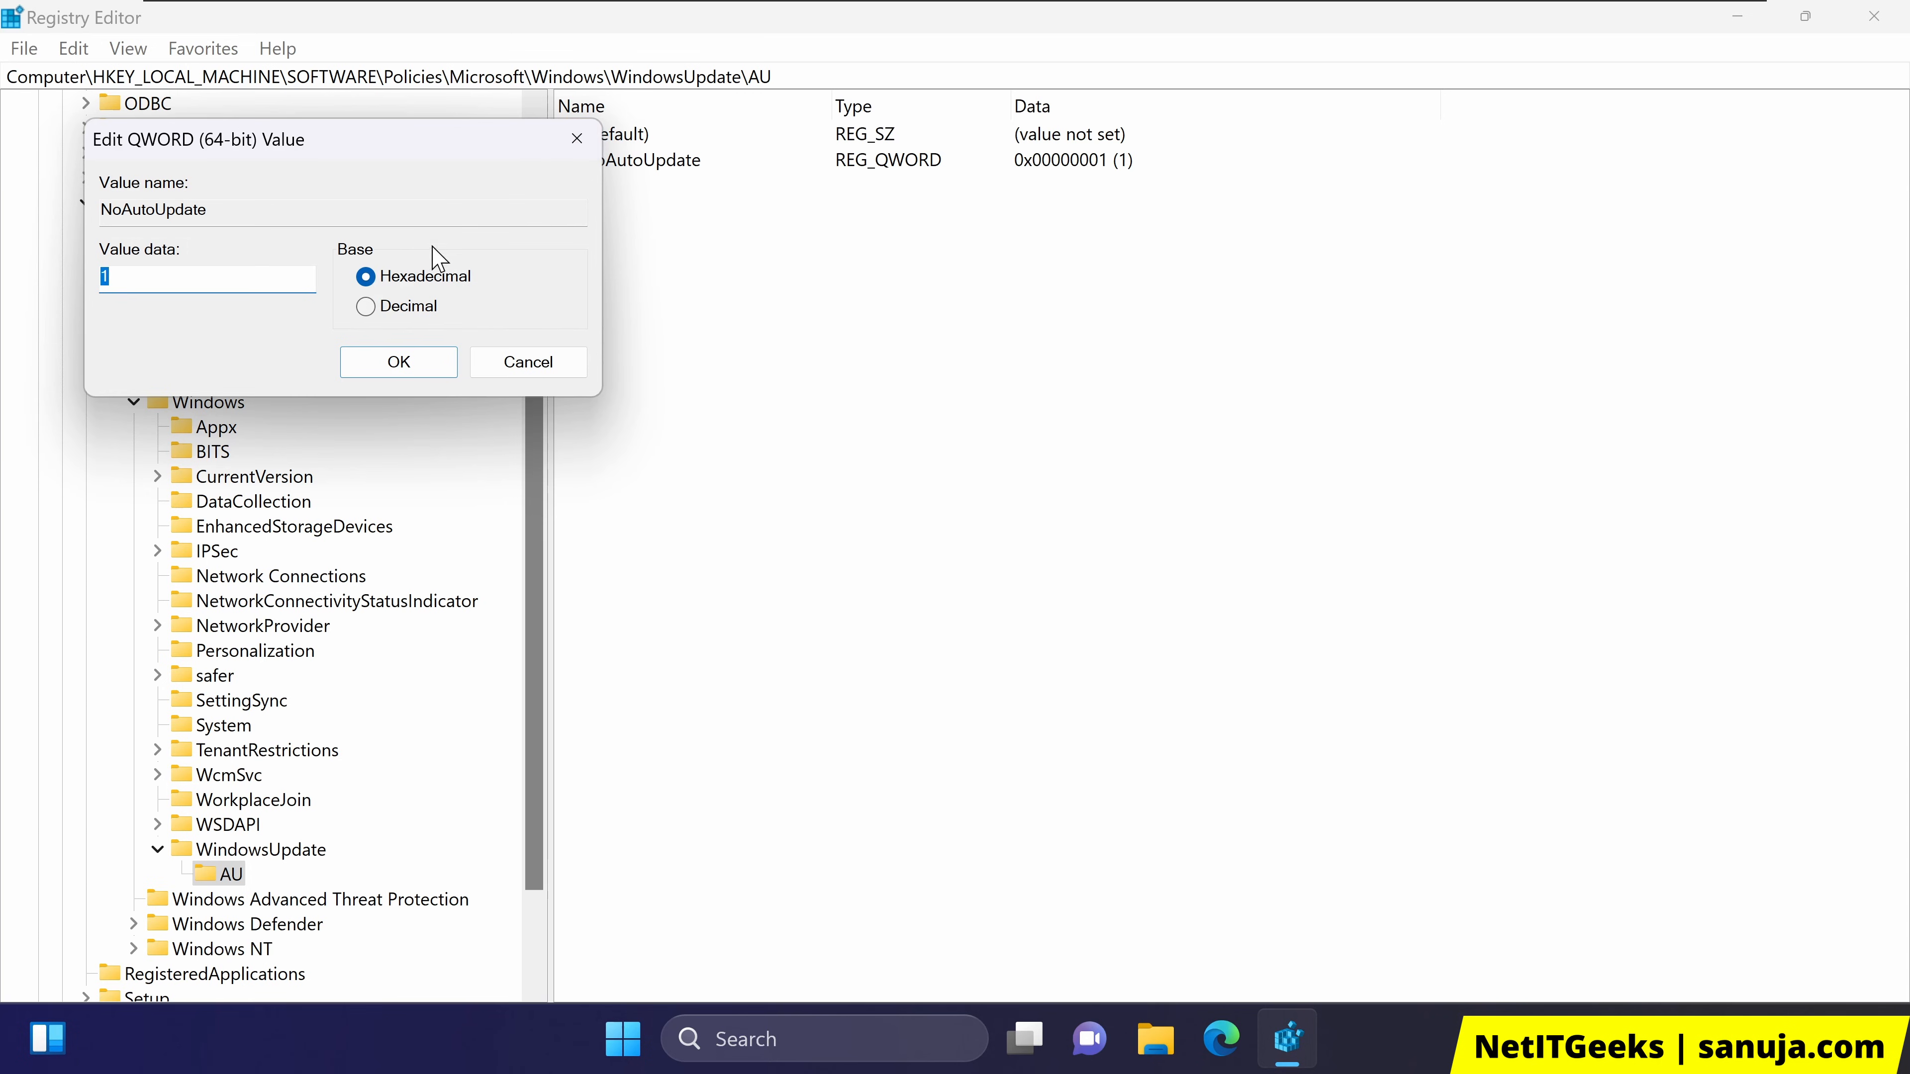
click(577, 139)
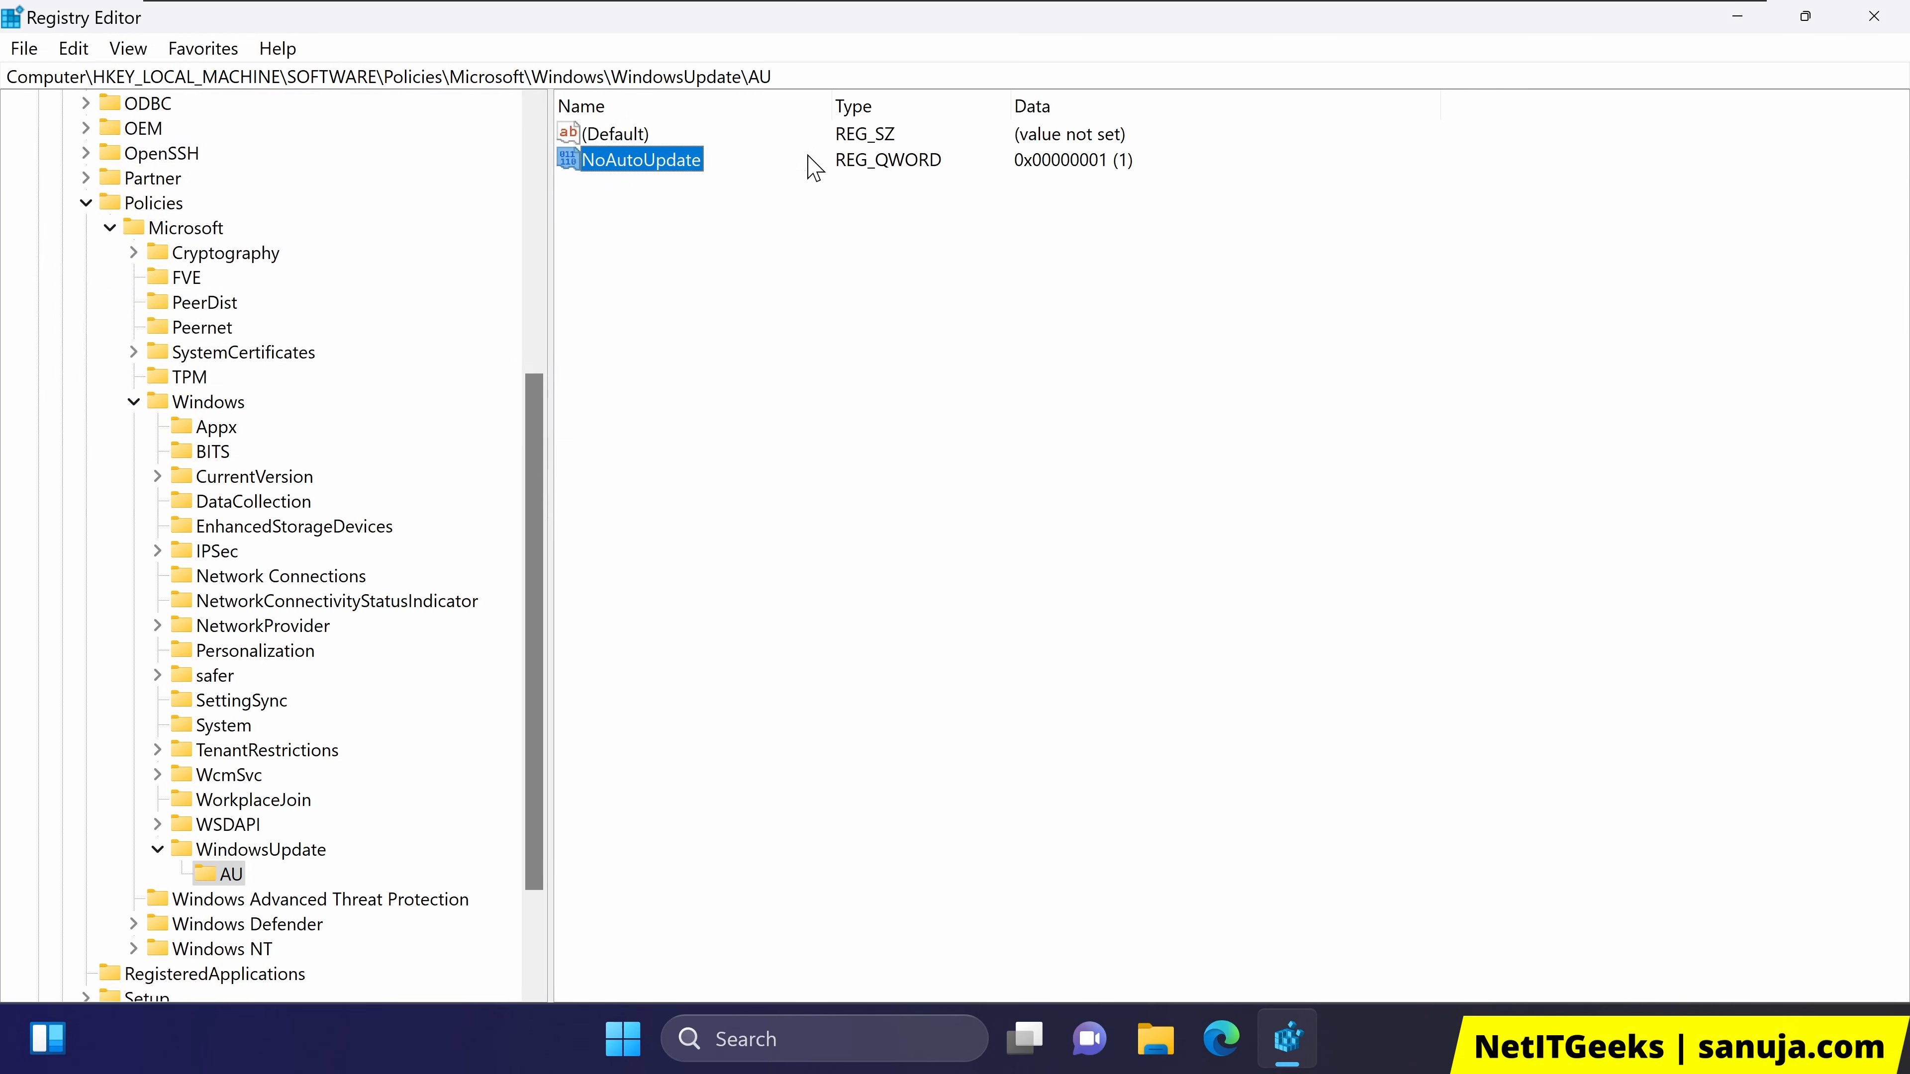
click(1051, 366)
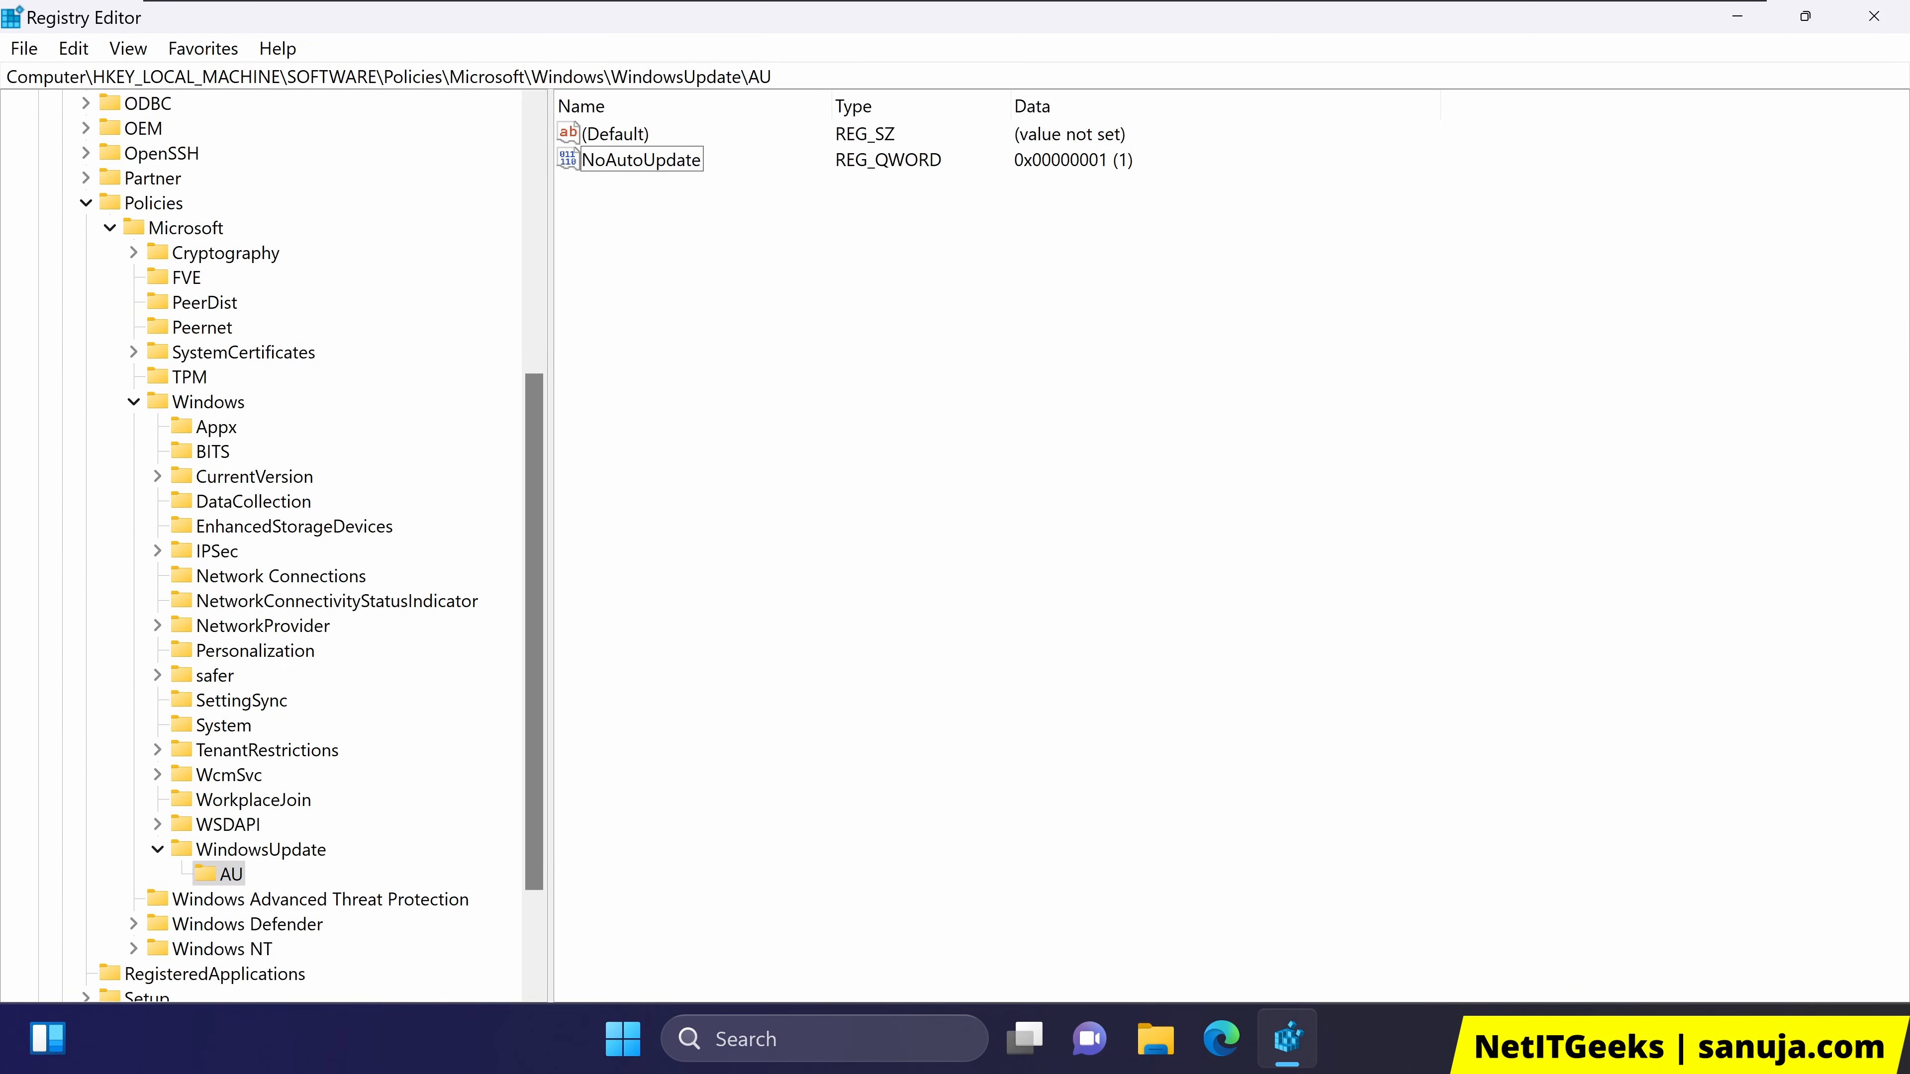
Close the Registry Editor, search Windows for gpo, and open the Local Group Policy Editor in a maximized window
click(1875, 18)
click(655, 1038)
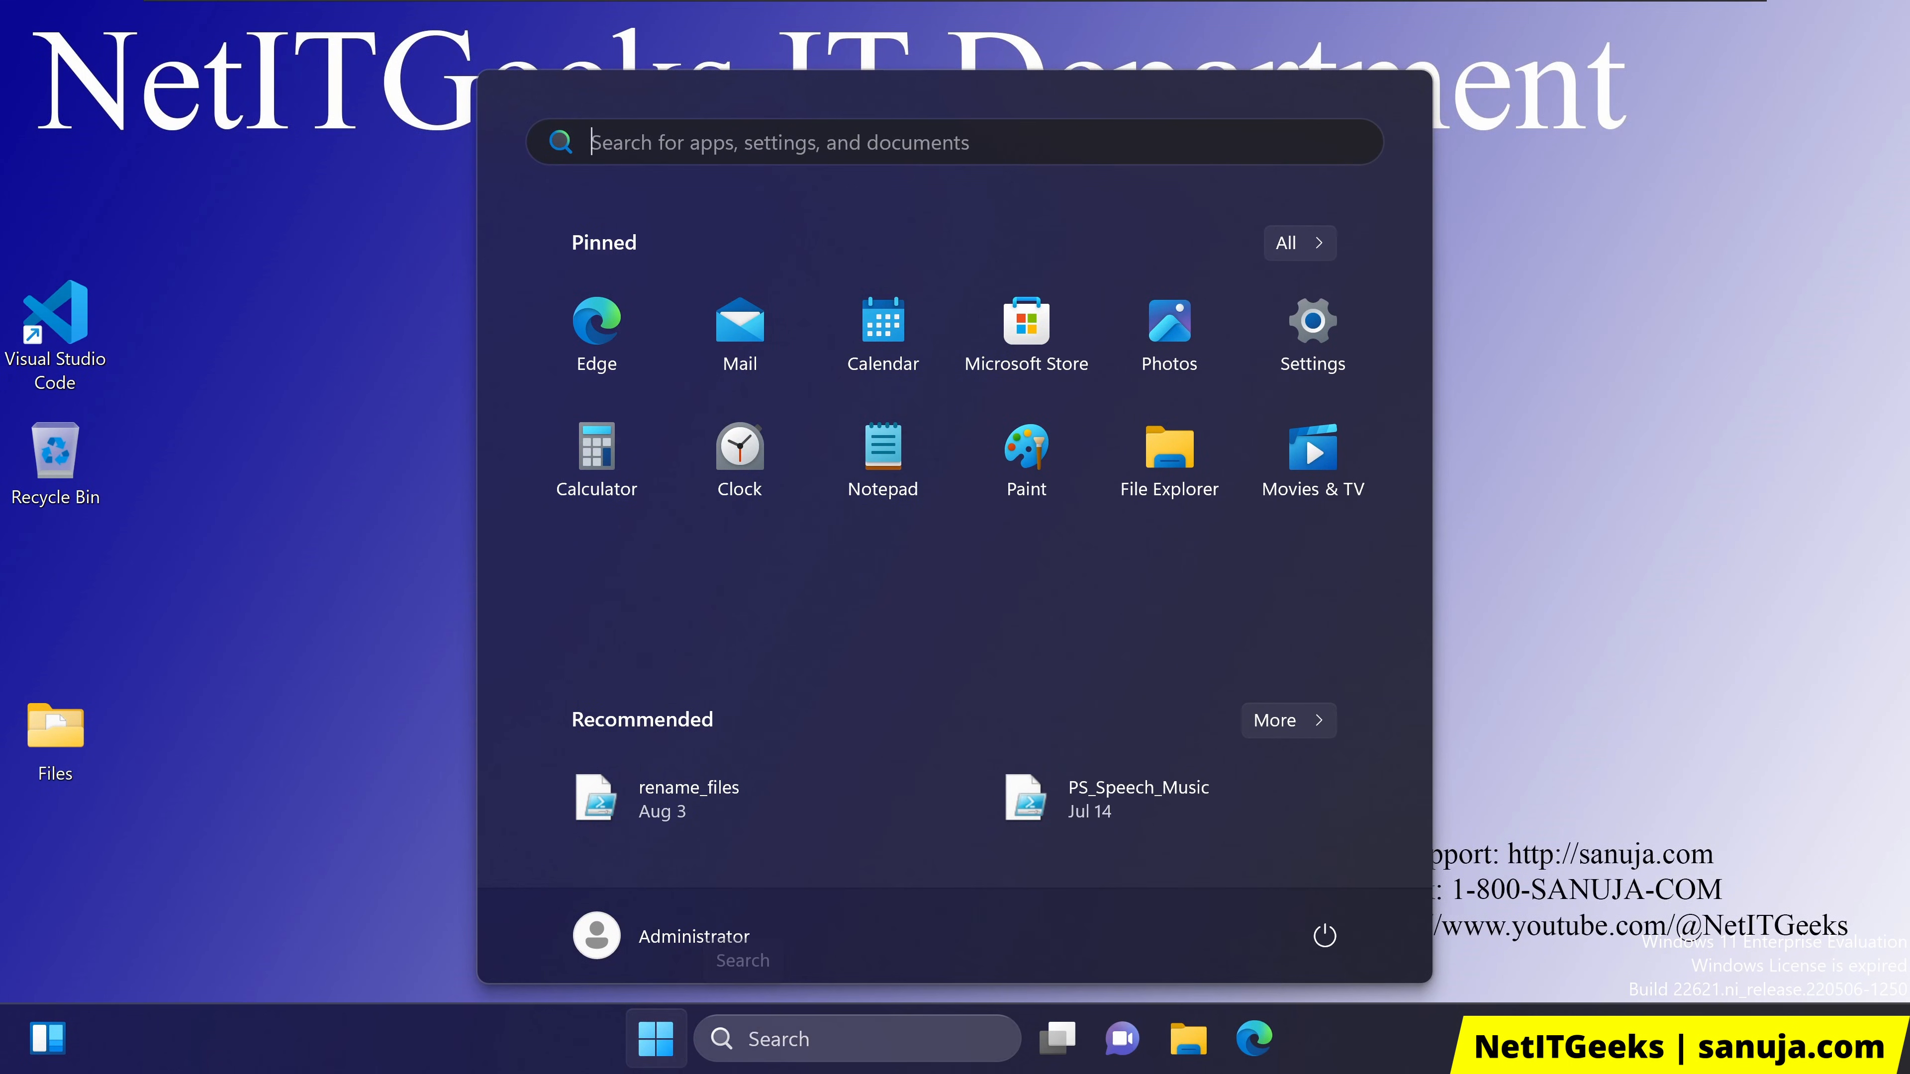
text(gpio)
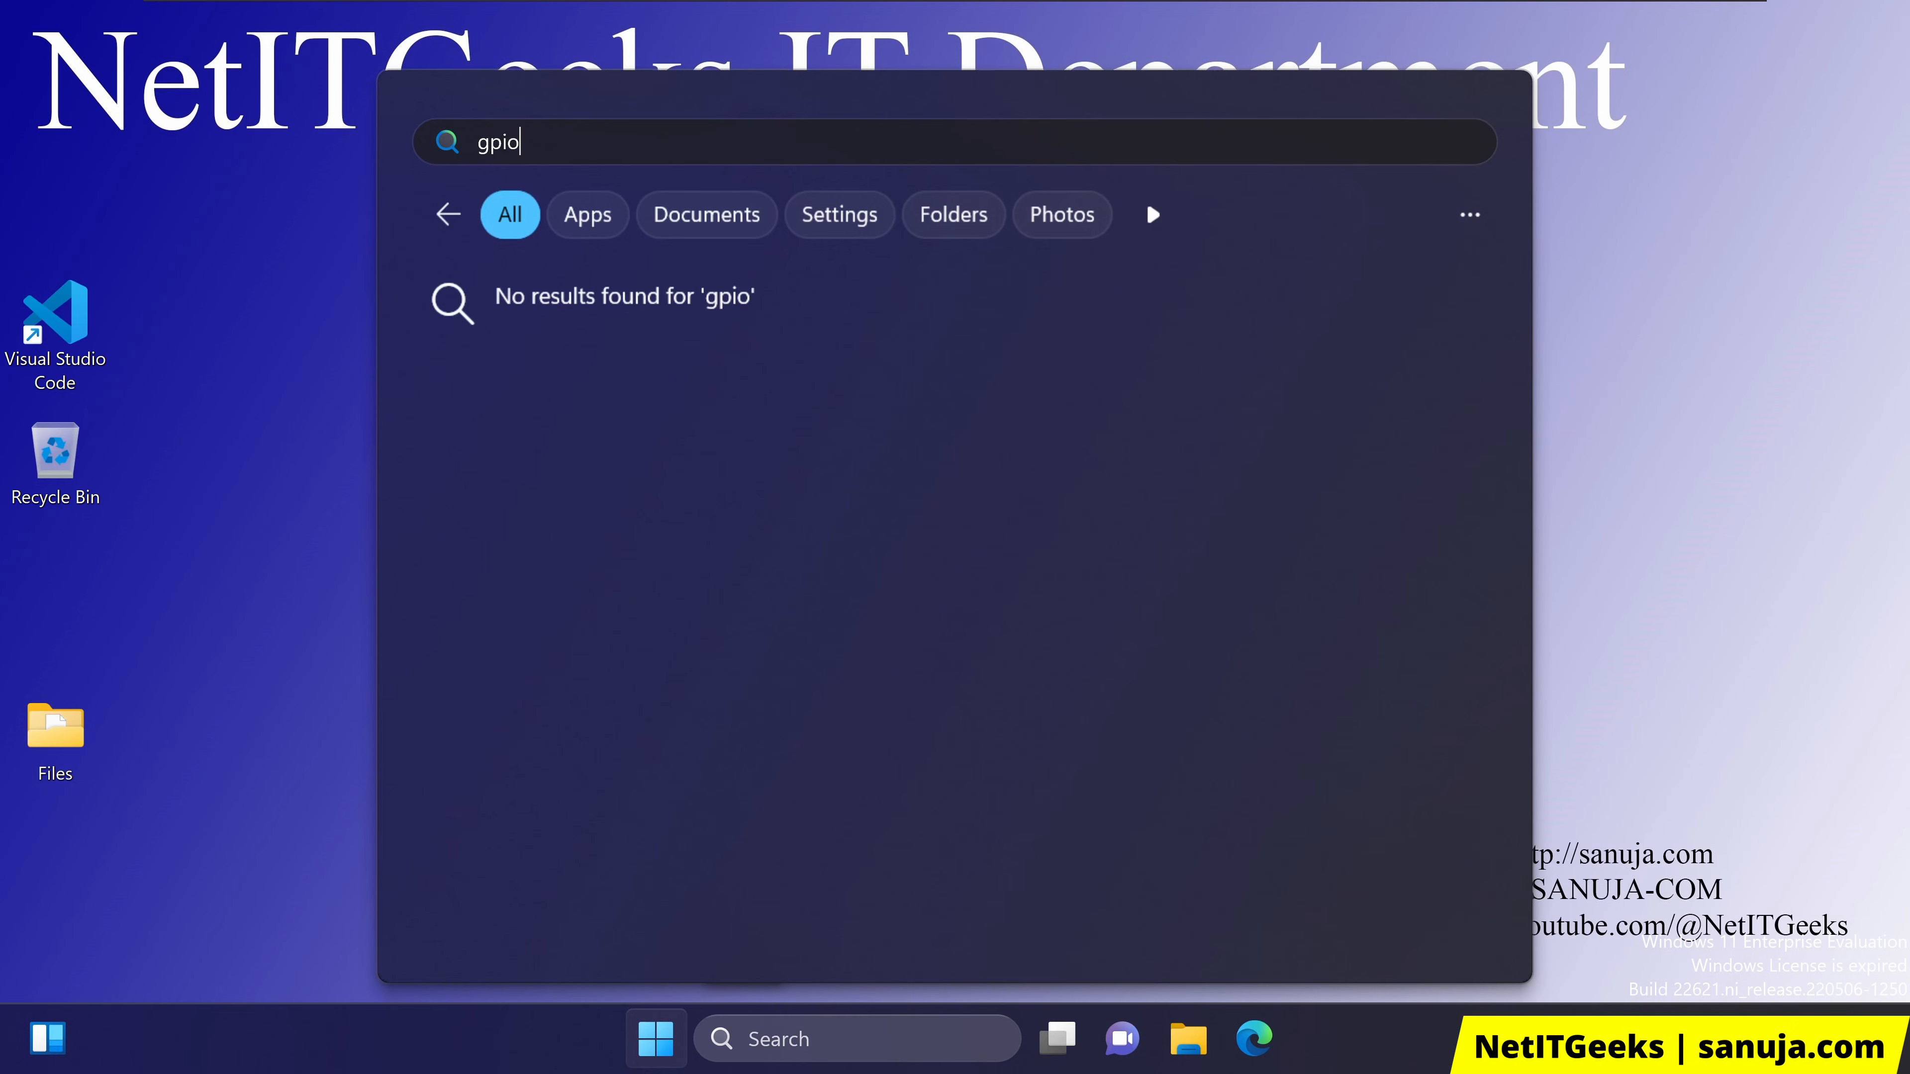
key(BackSpace)
key(BackSpace)
text(o)
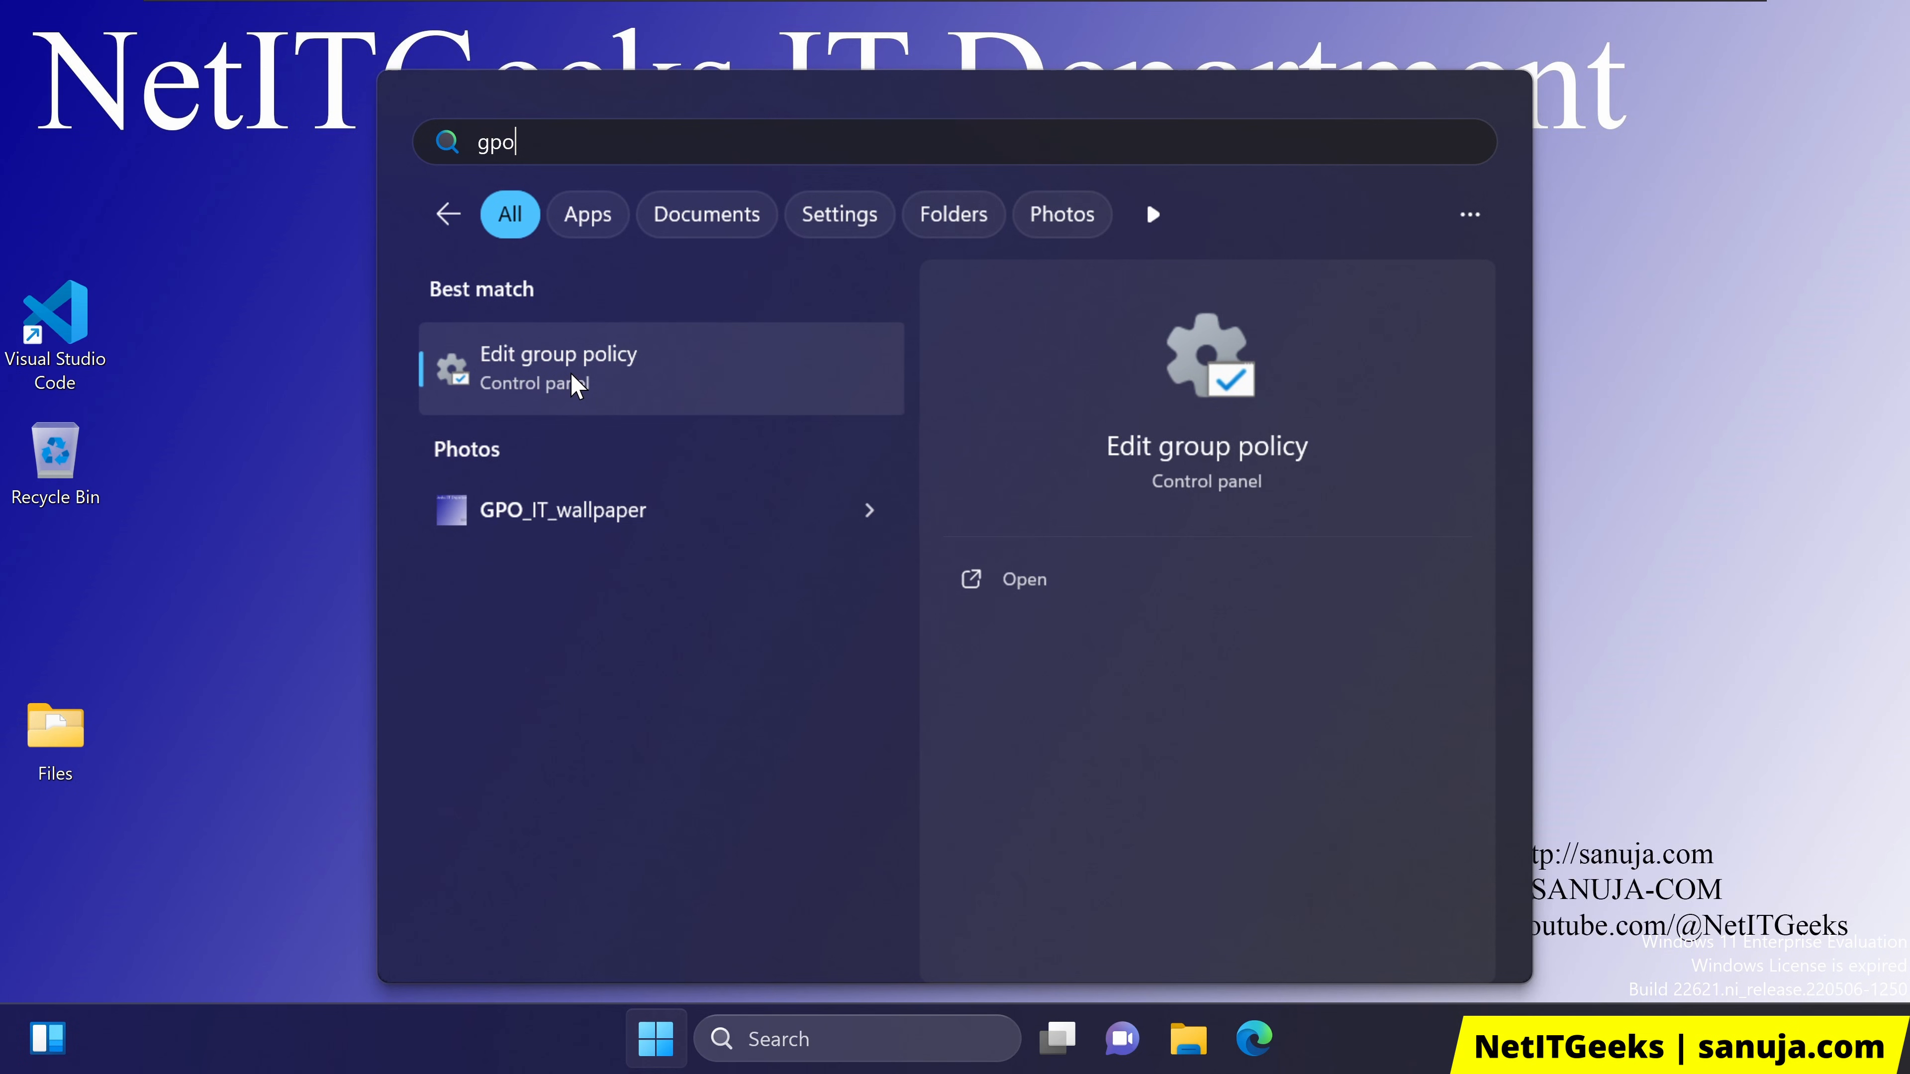
click(577, 385)
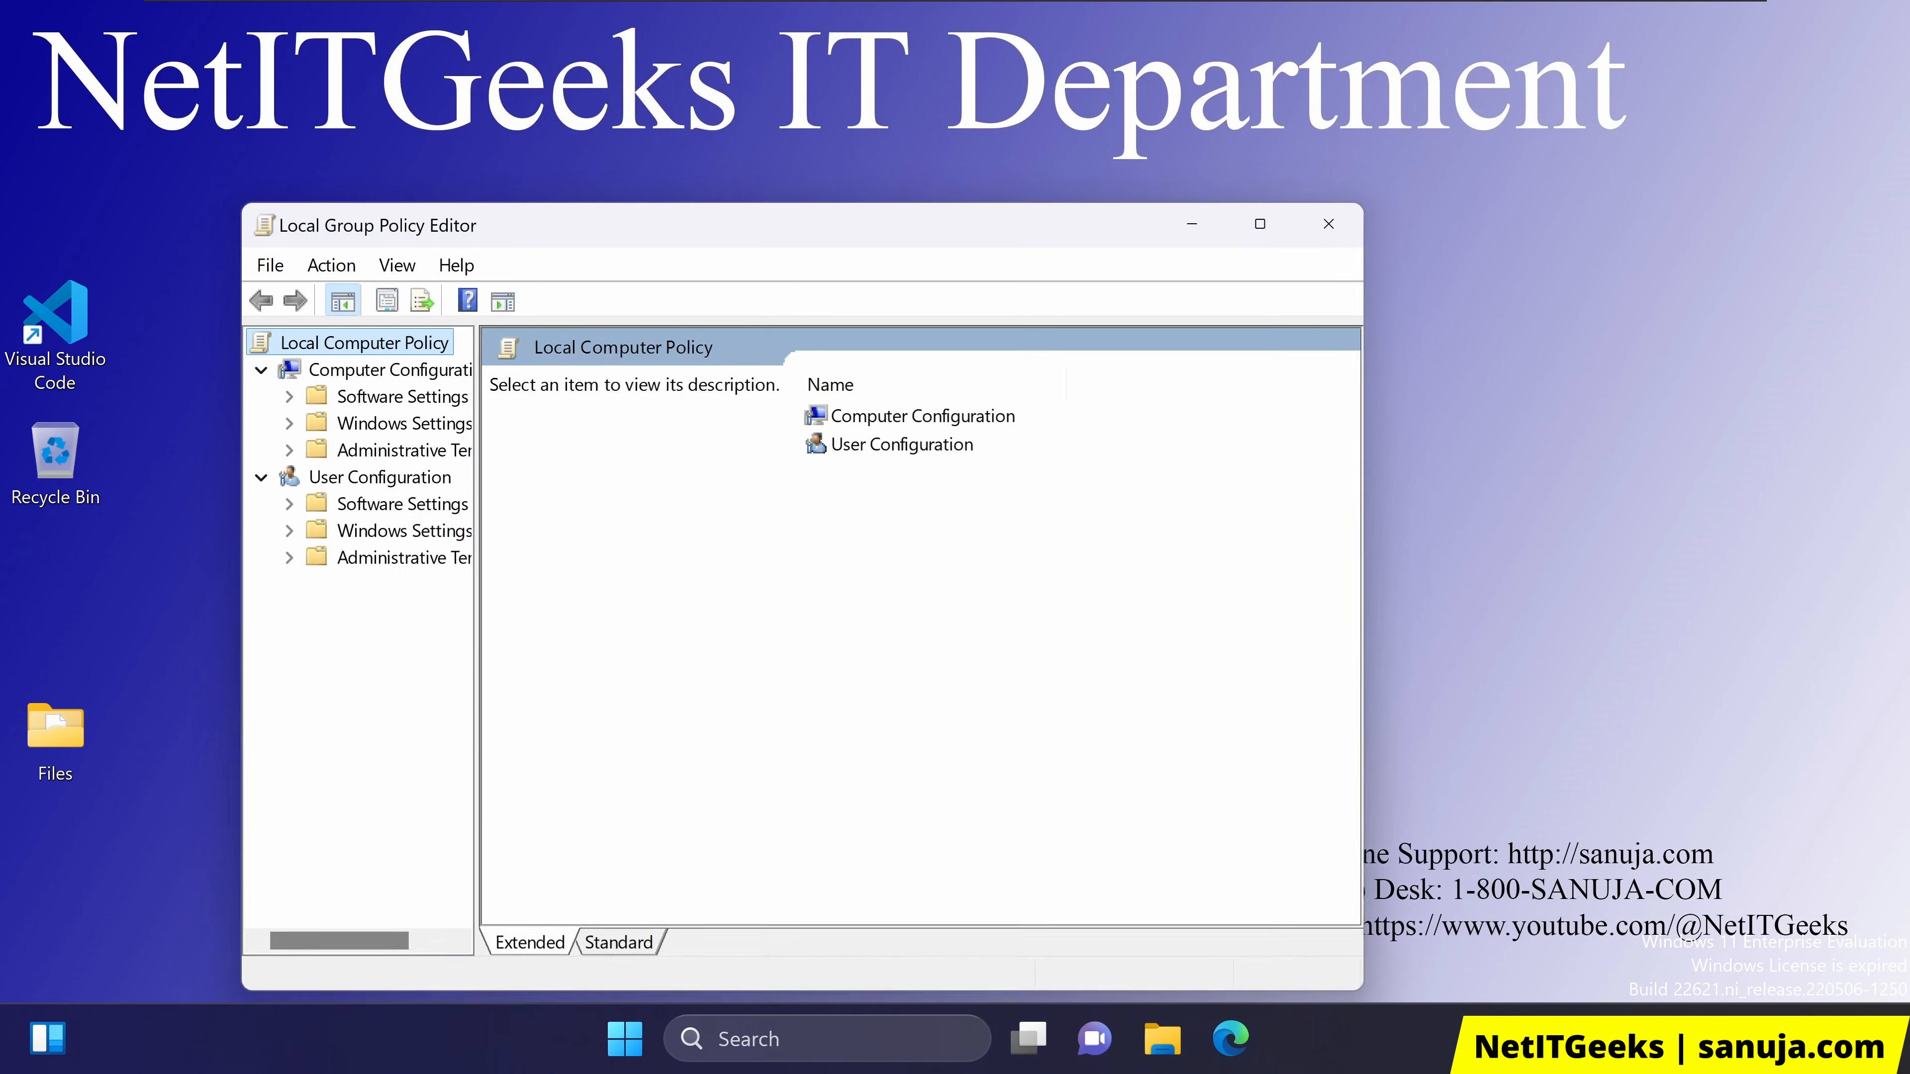
click(1261, 224)
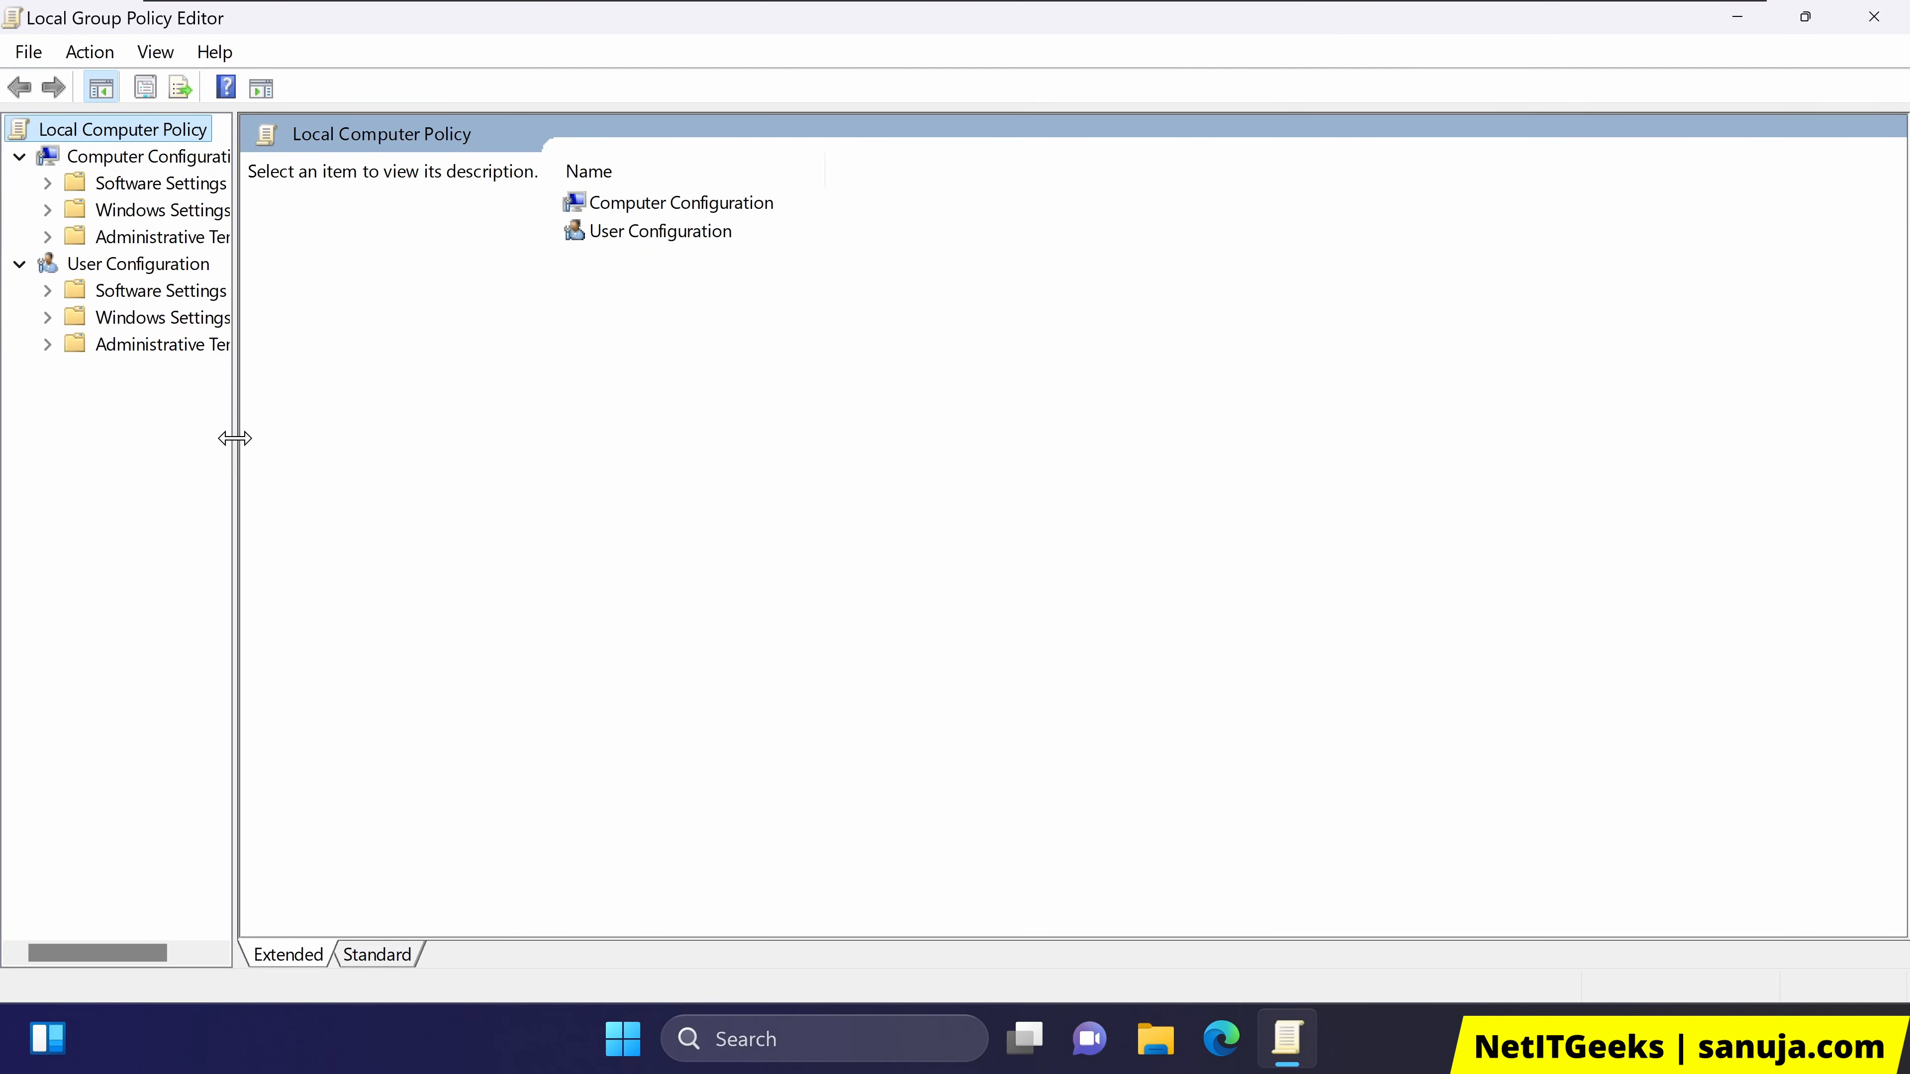
Under Computer Configuration, go to Administrative Templates > Windows Components > Windows Update > Manage end user experience, widening the tree so the names fit
drag(234, 440, 328, 441)
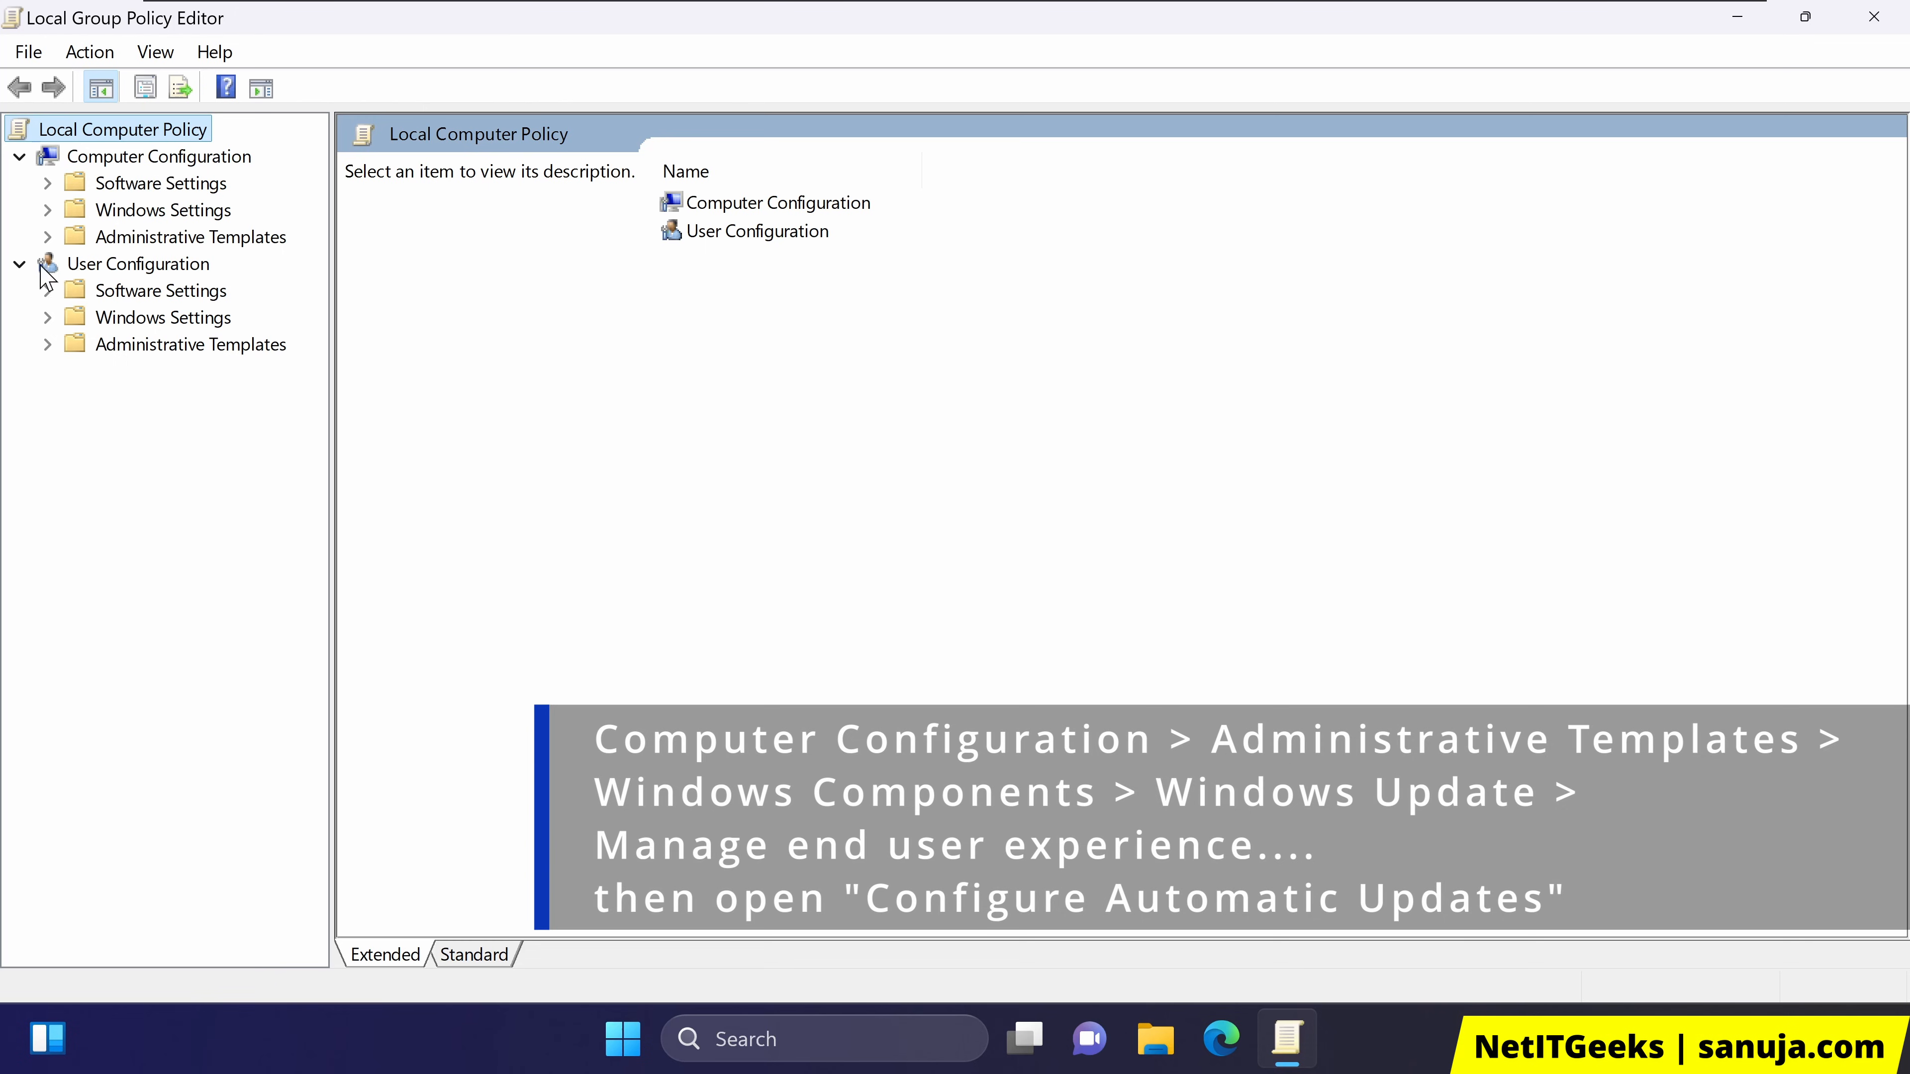
click(47, 237)
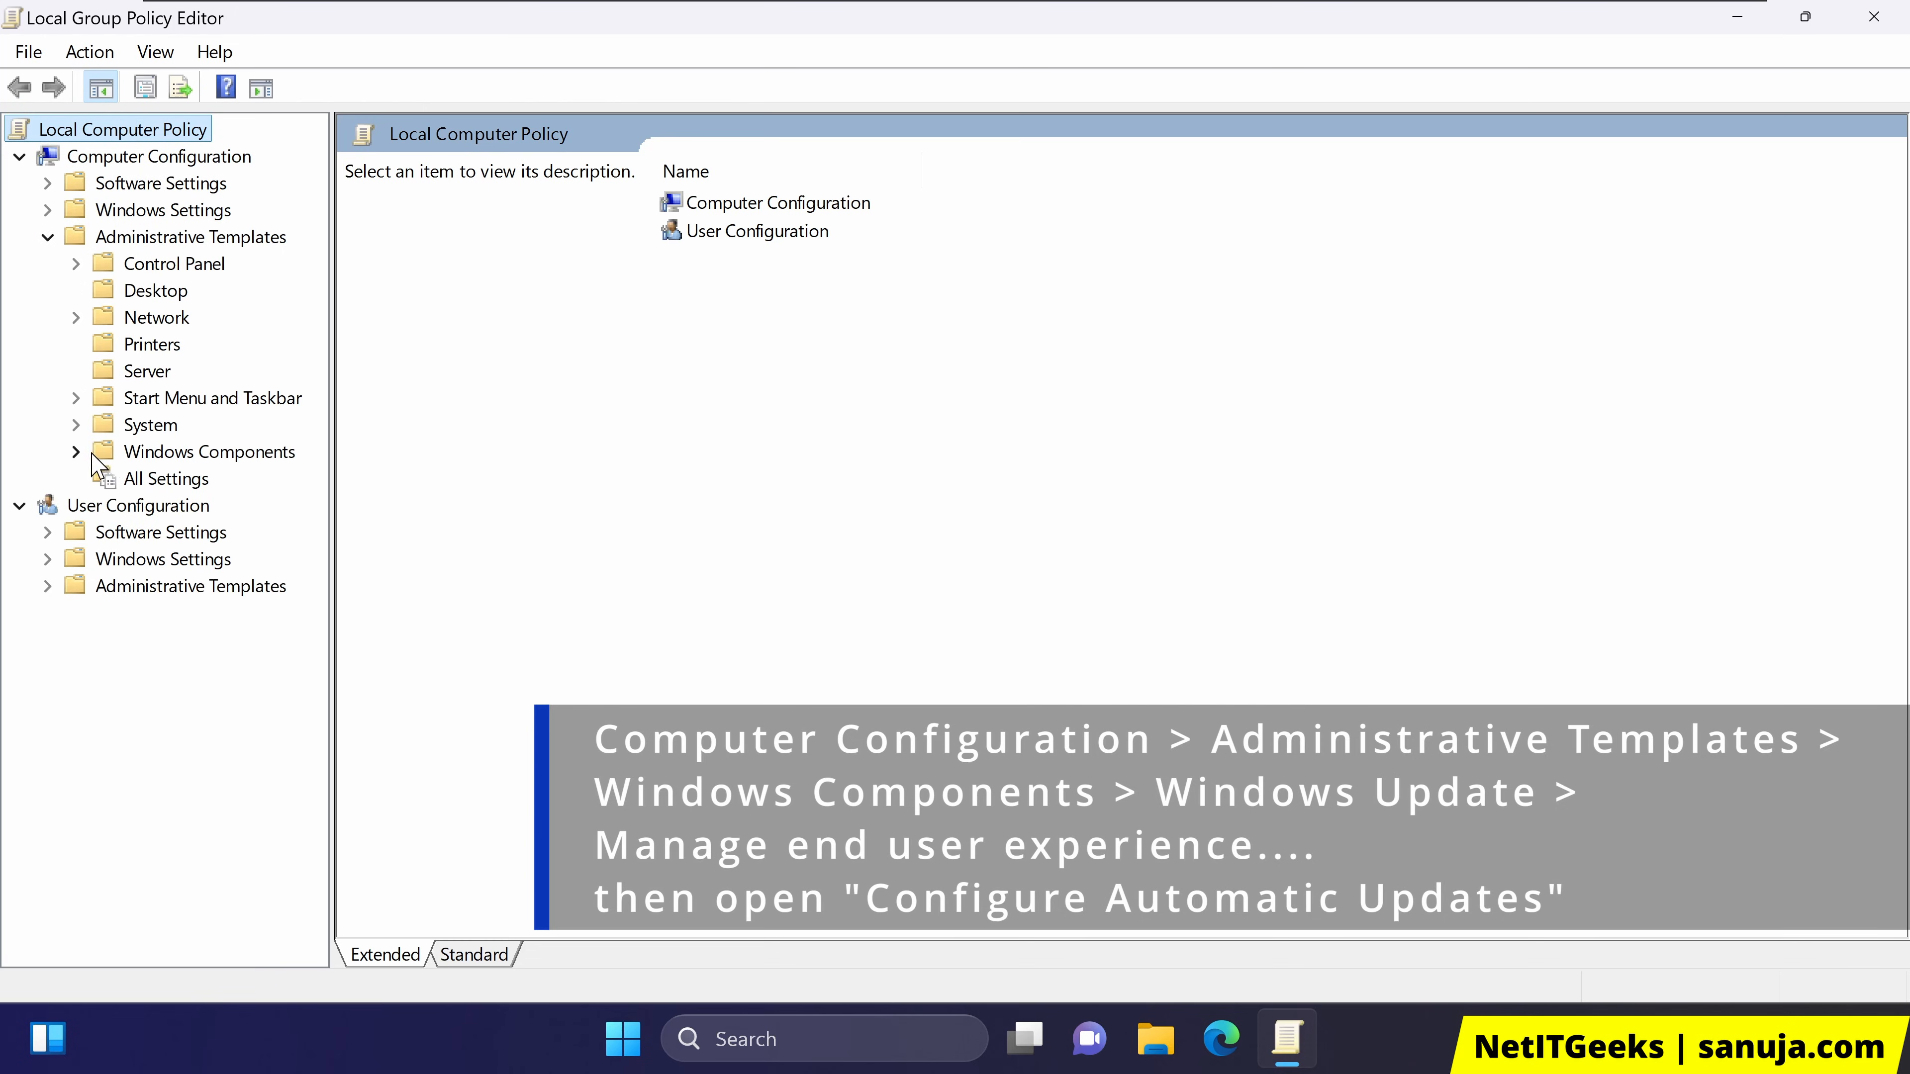
click(77, 452)
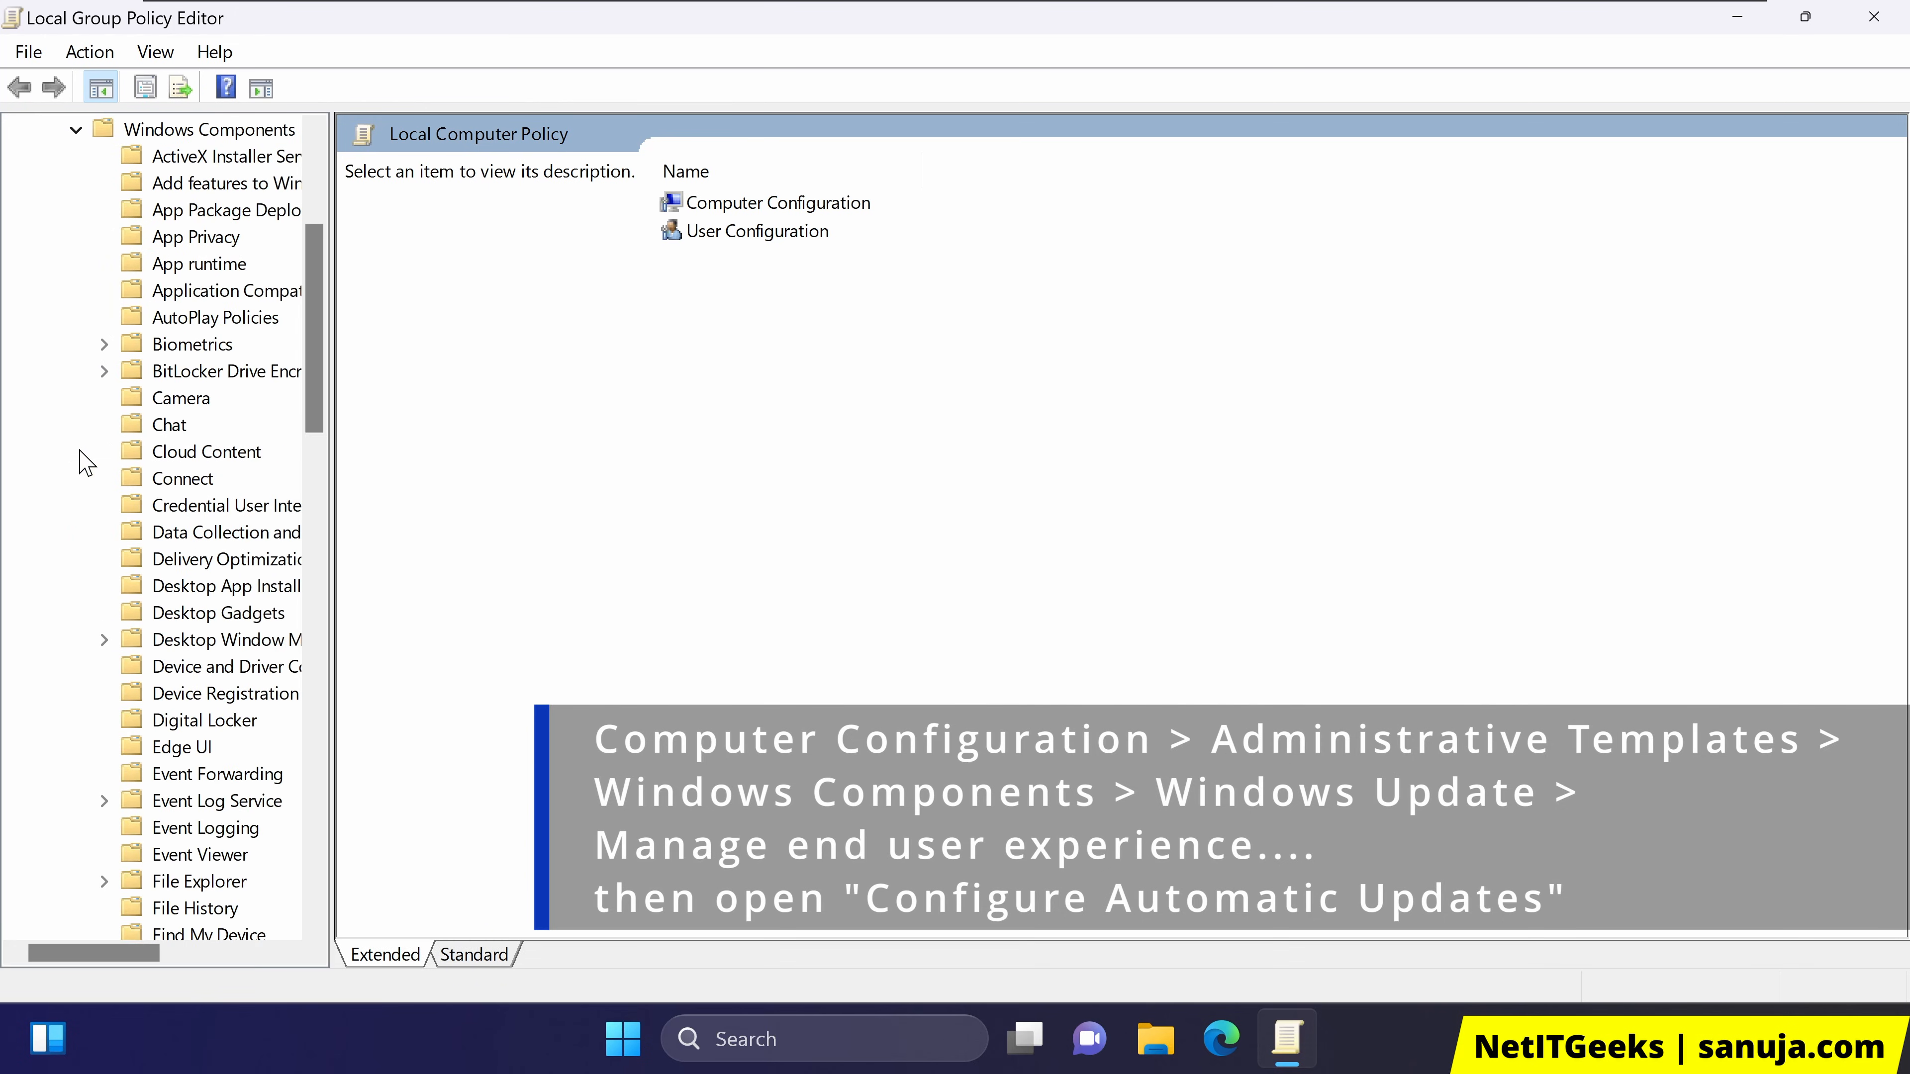
drag(329, 632, 472, 655)
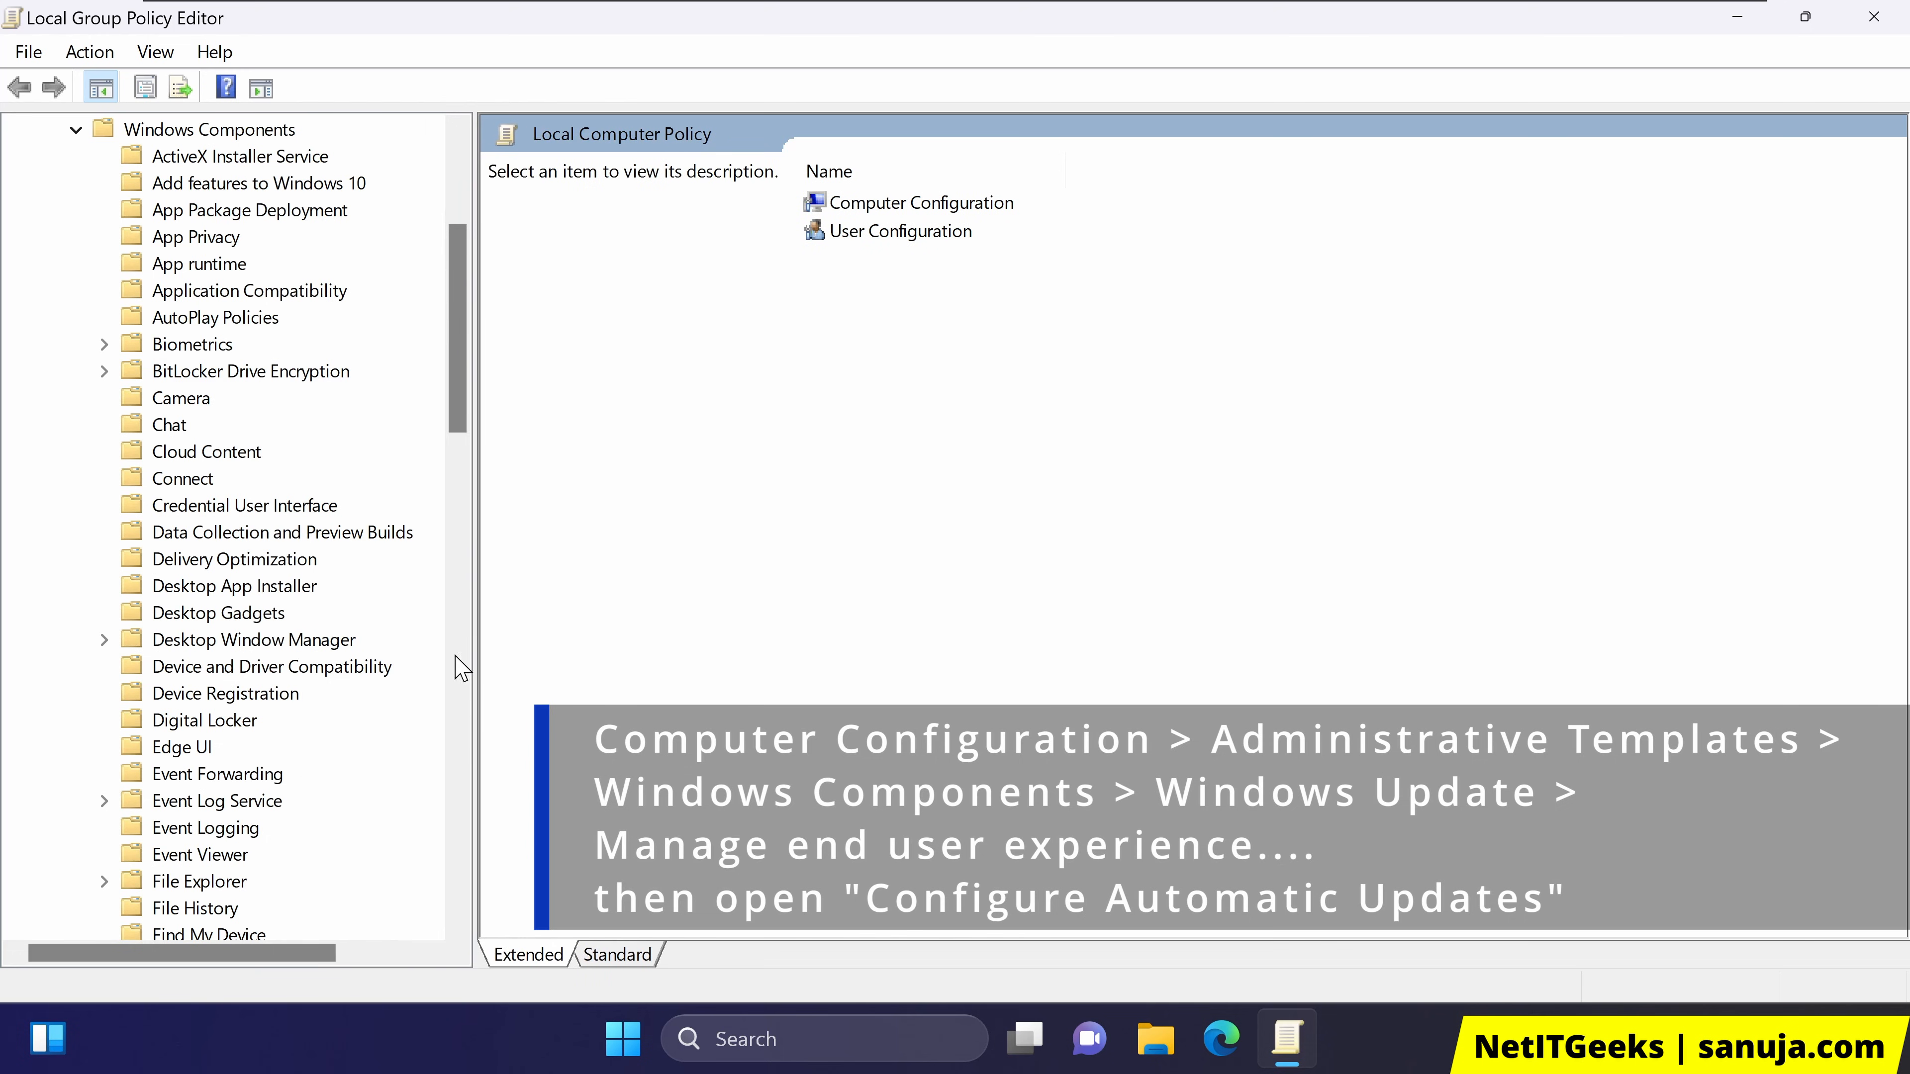
scroll(372, 642, down, 3)
scroll(373, 643, down, 19)
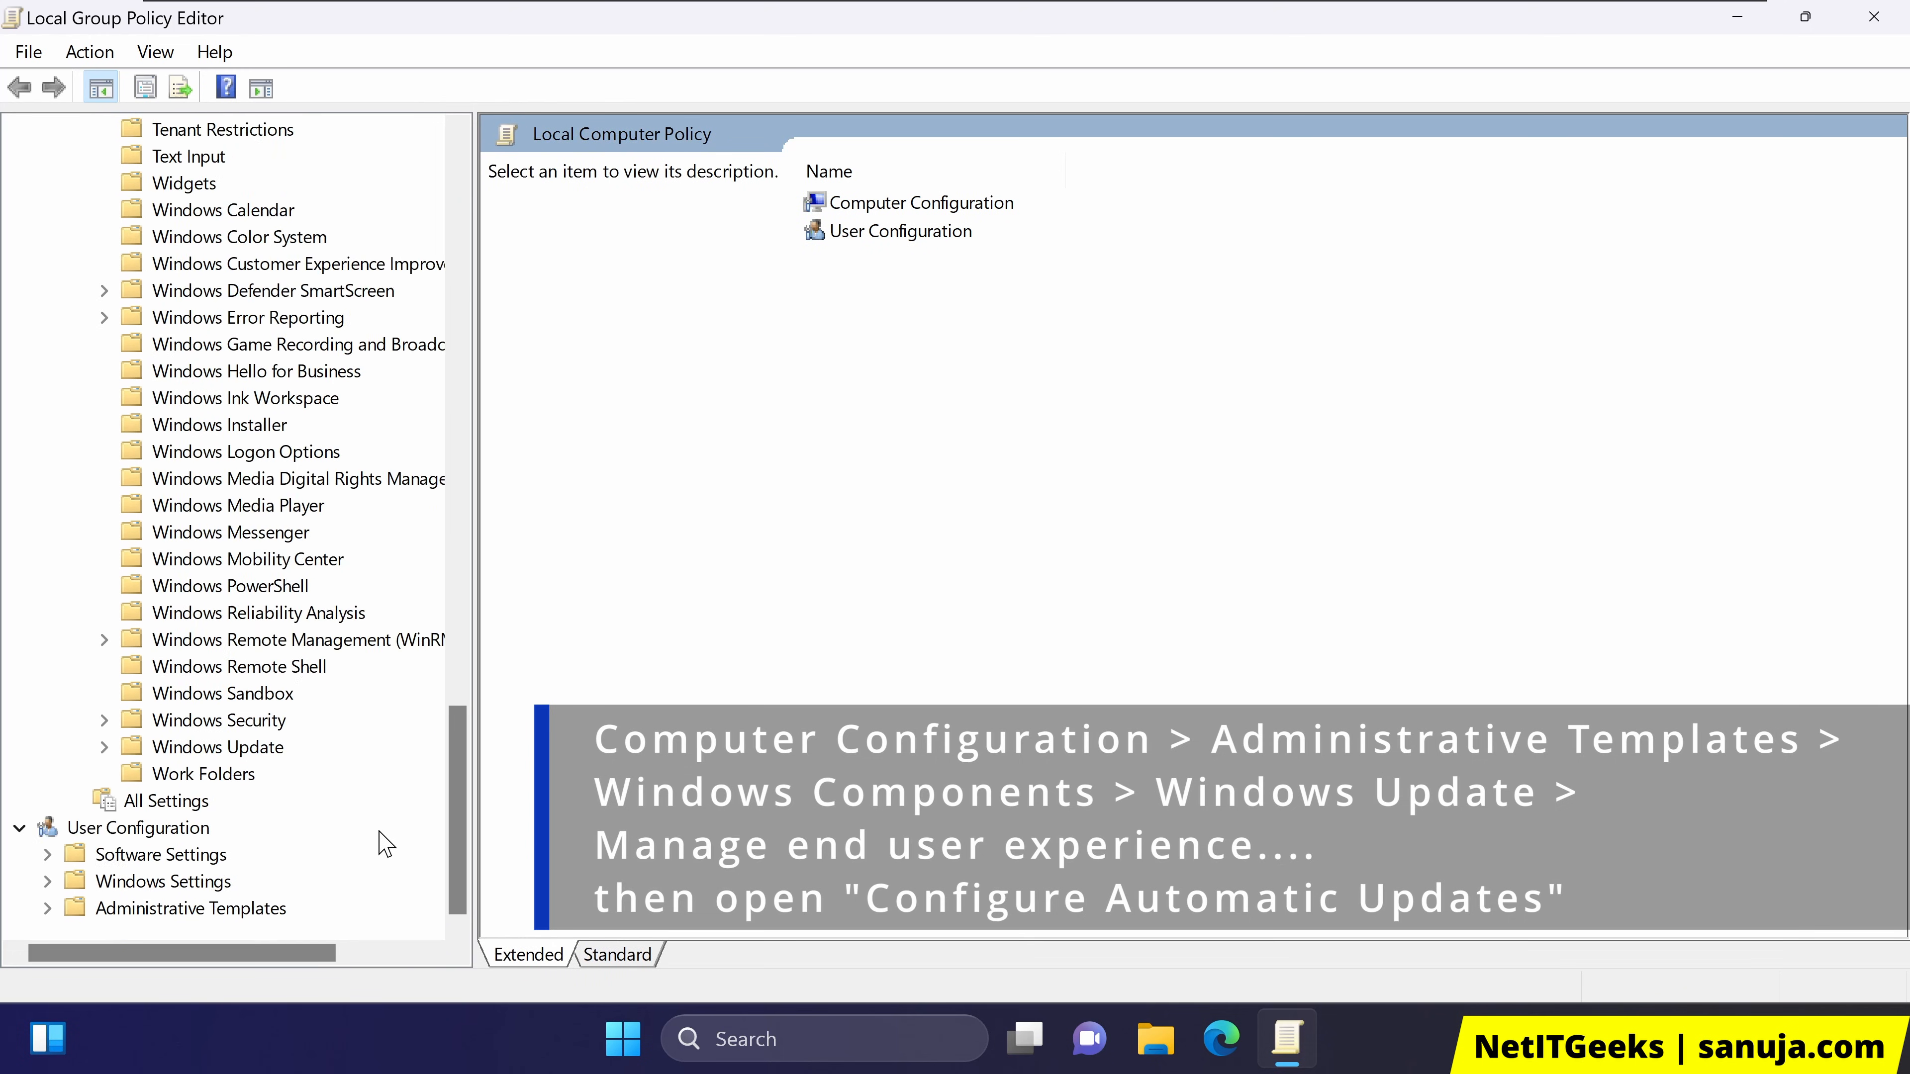
scroll(384, 839, down, 1)
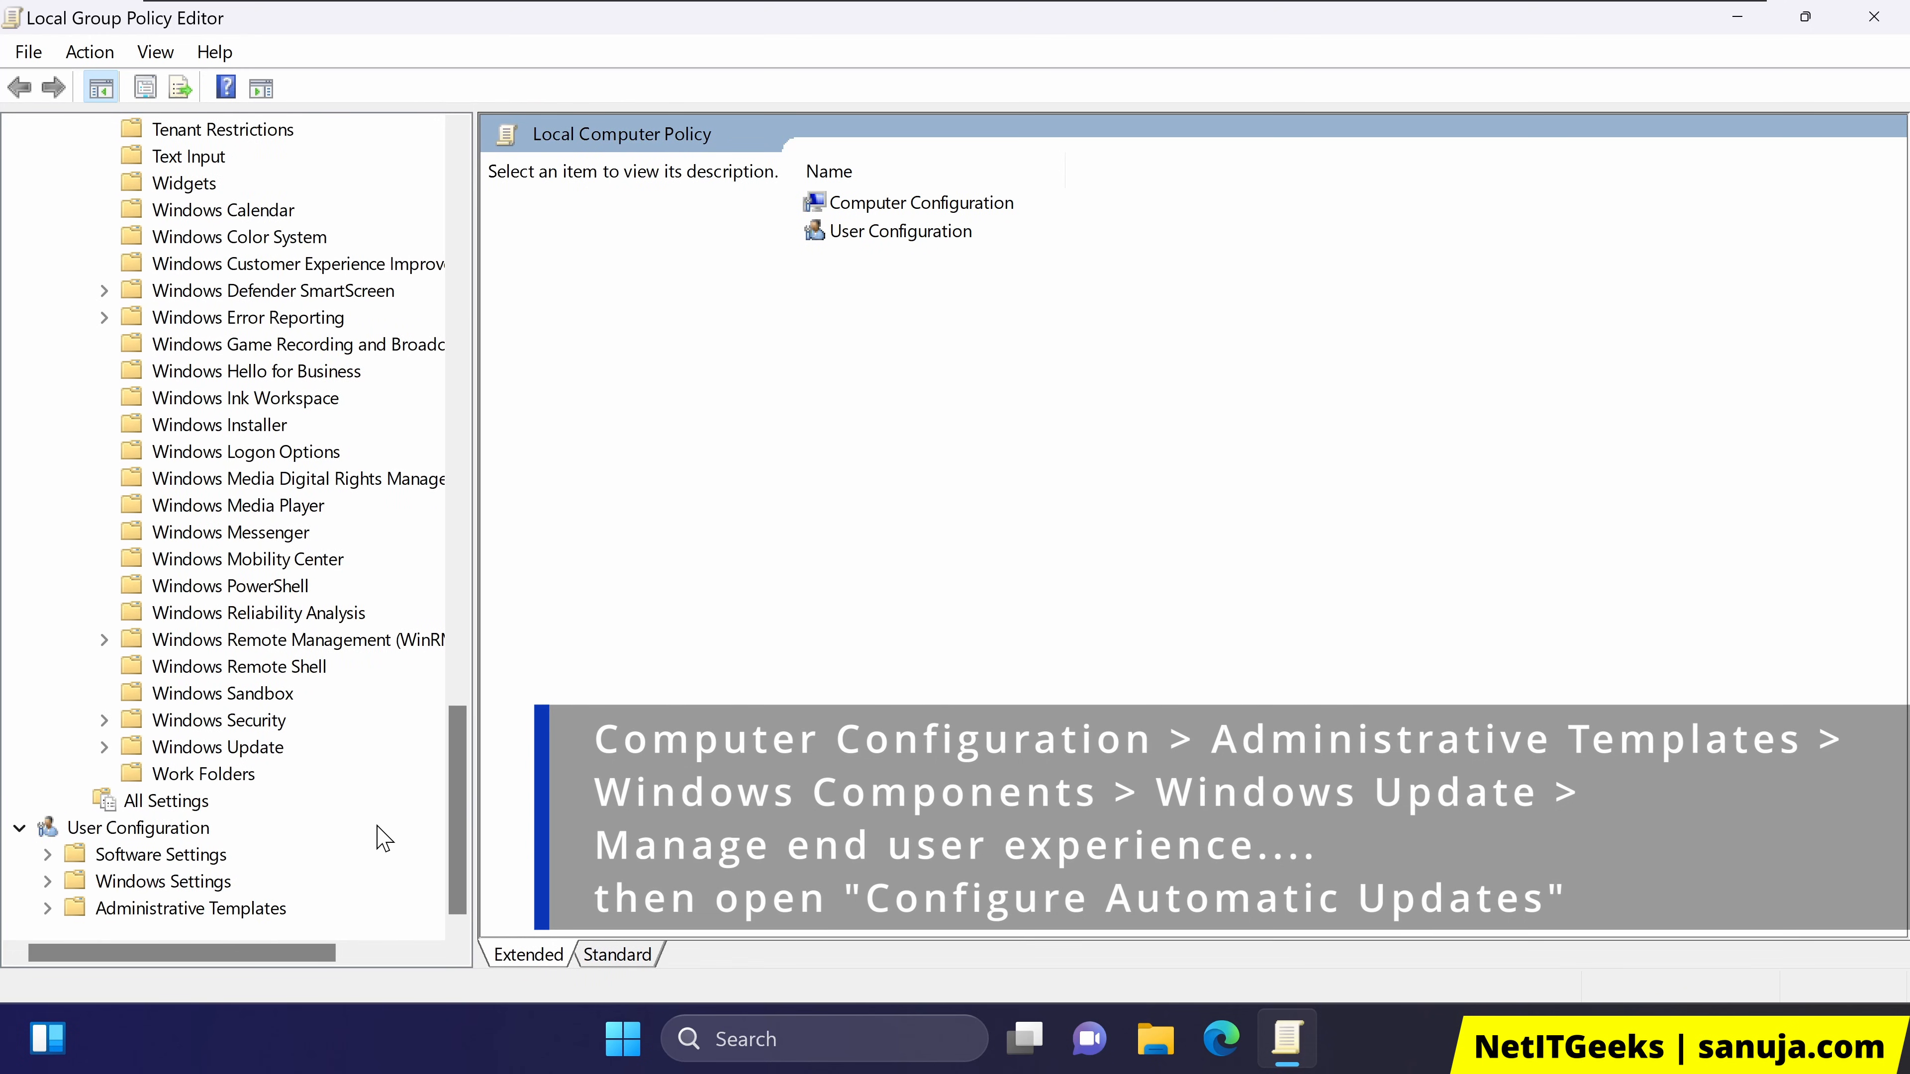
click(106, 748)
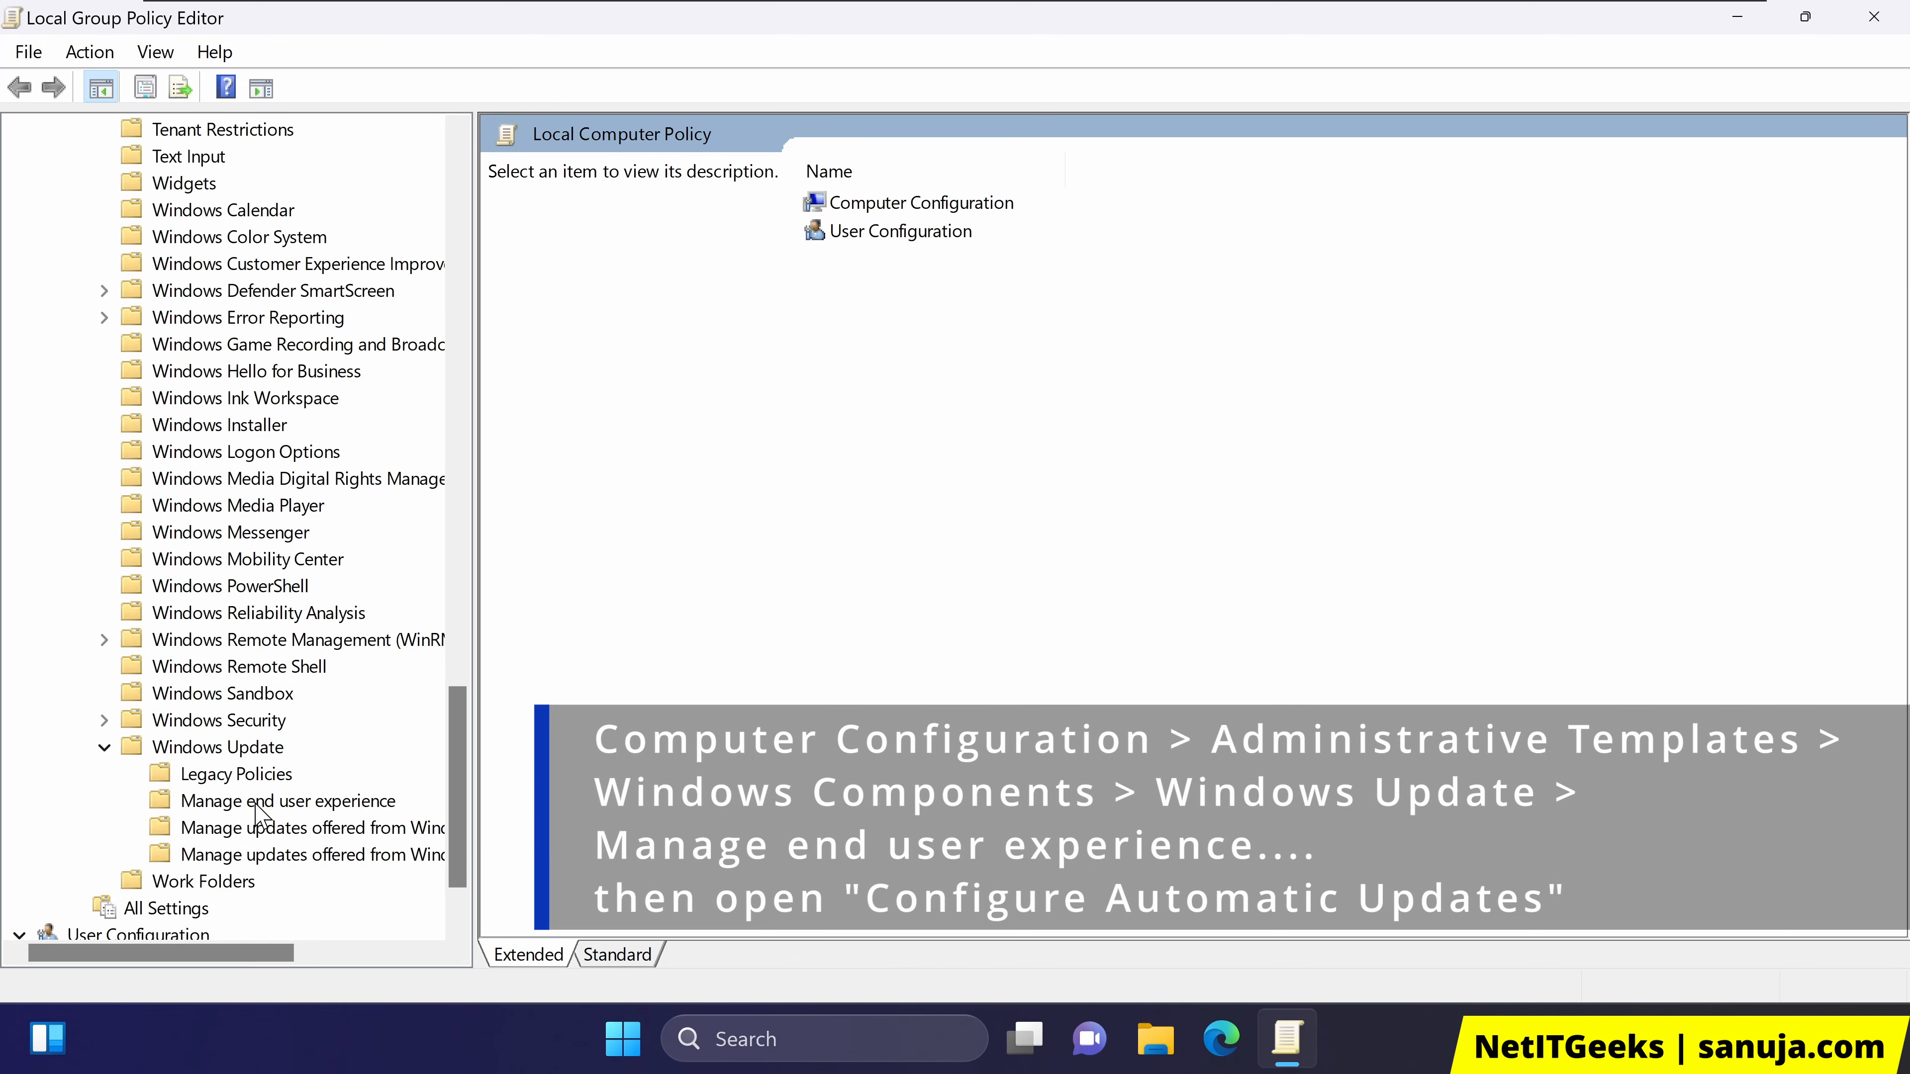
click(347, 812)
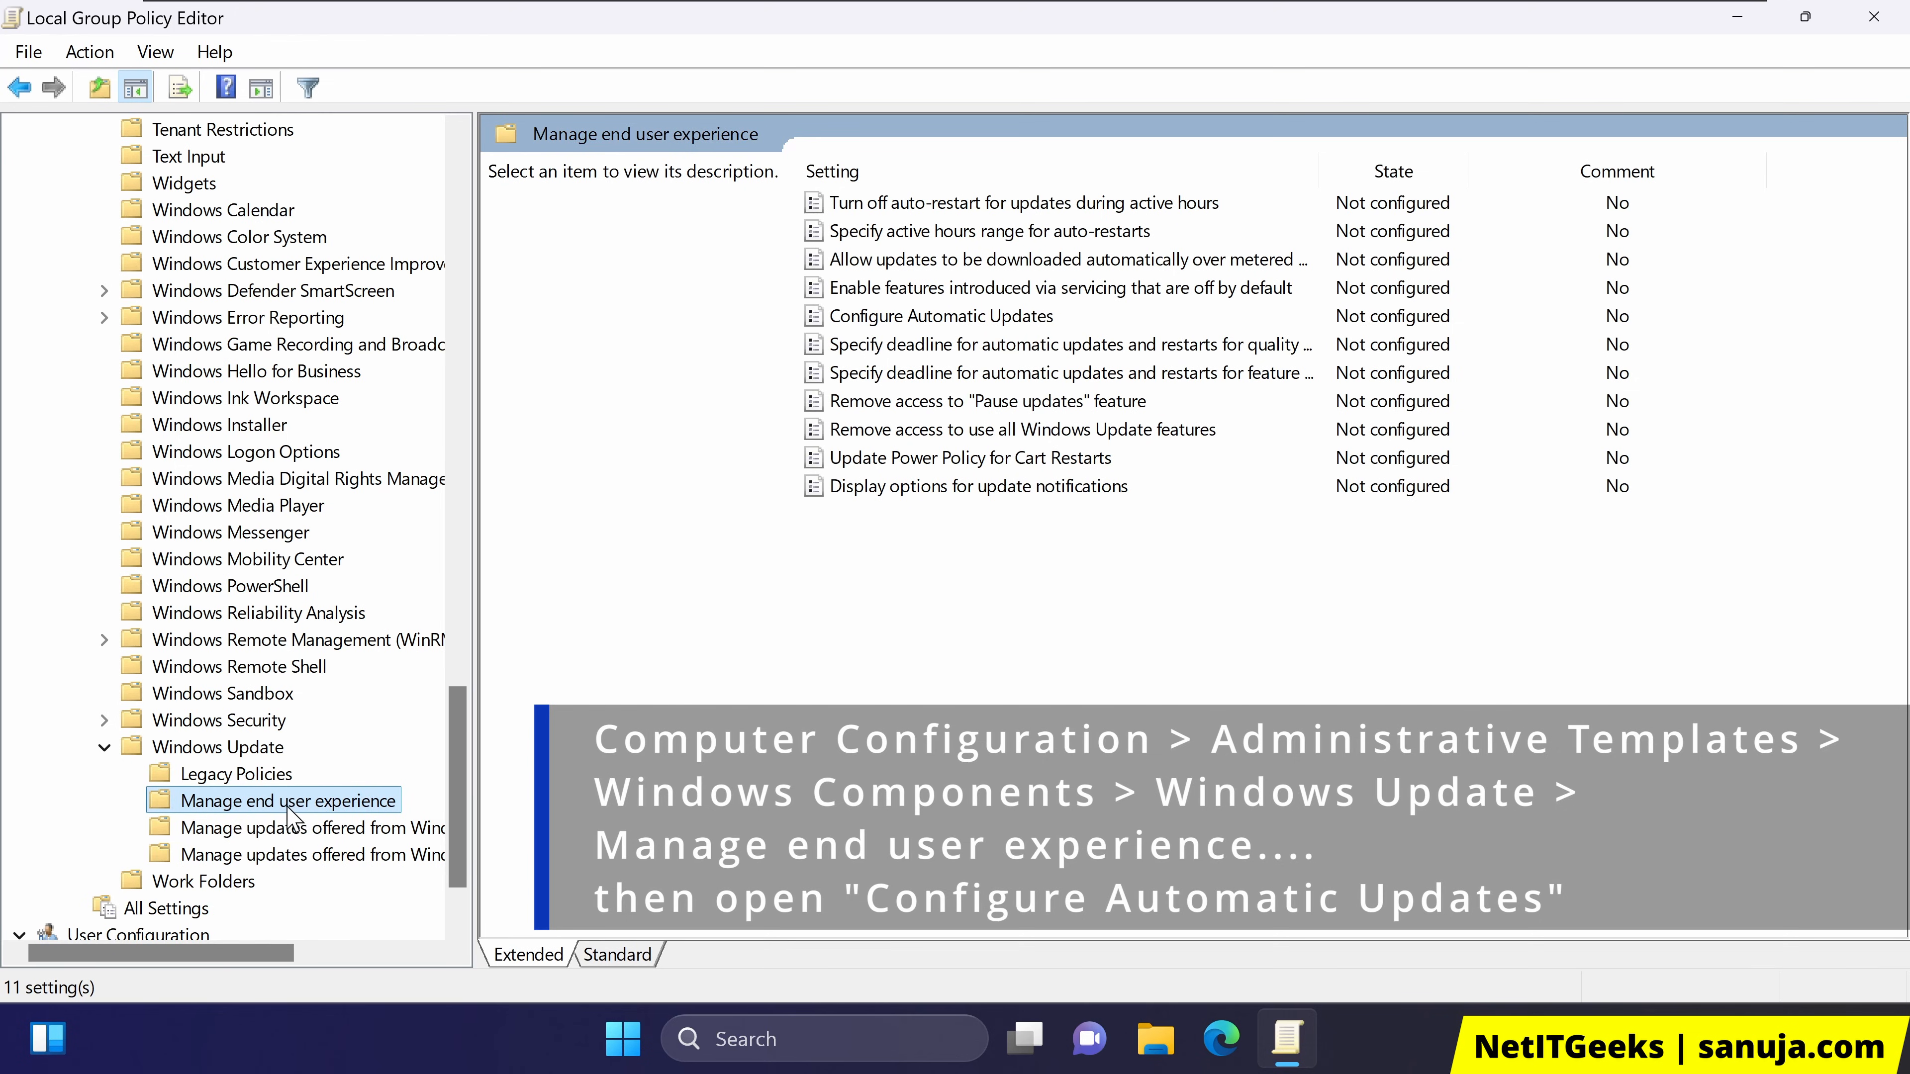
Open the Configure Automatic Updates policy for editing and set it to Enabled
click(932, 319)
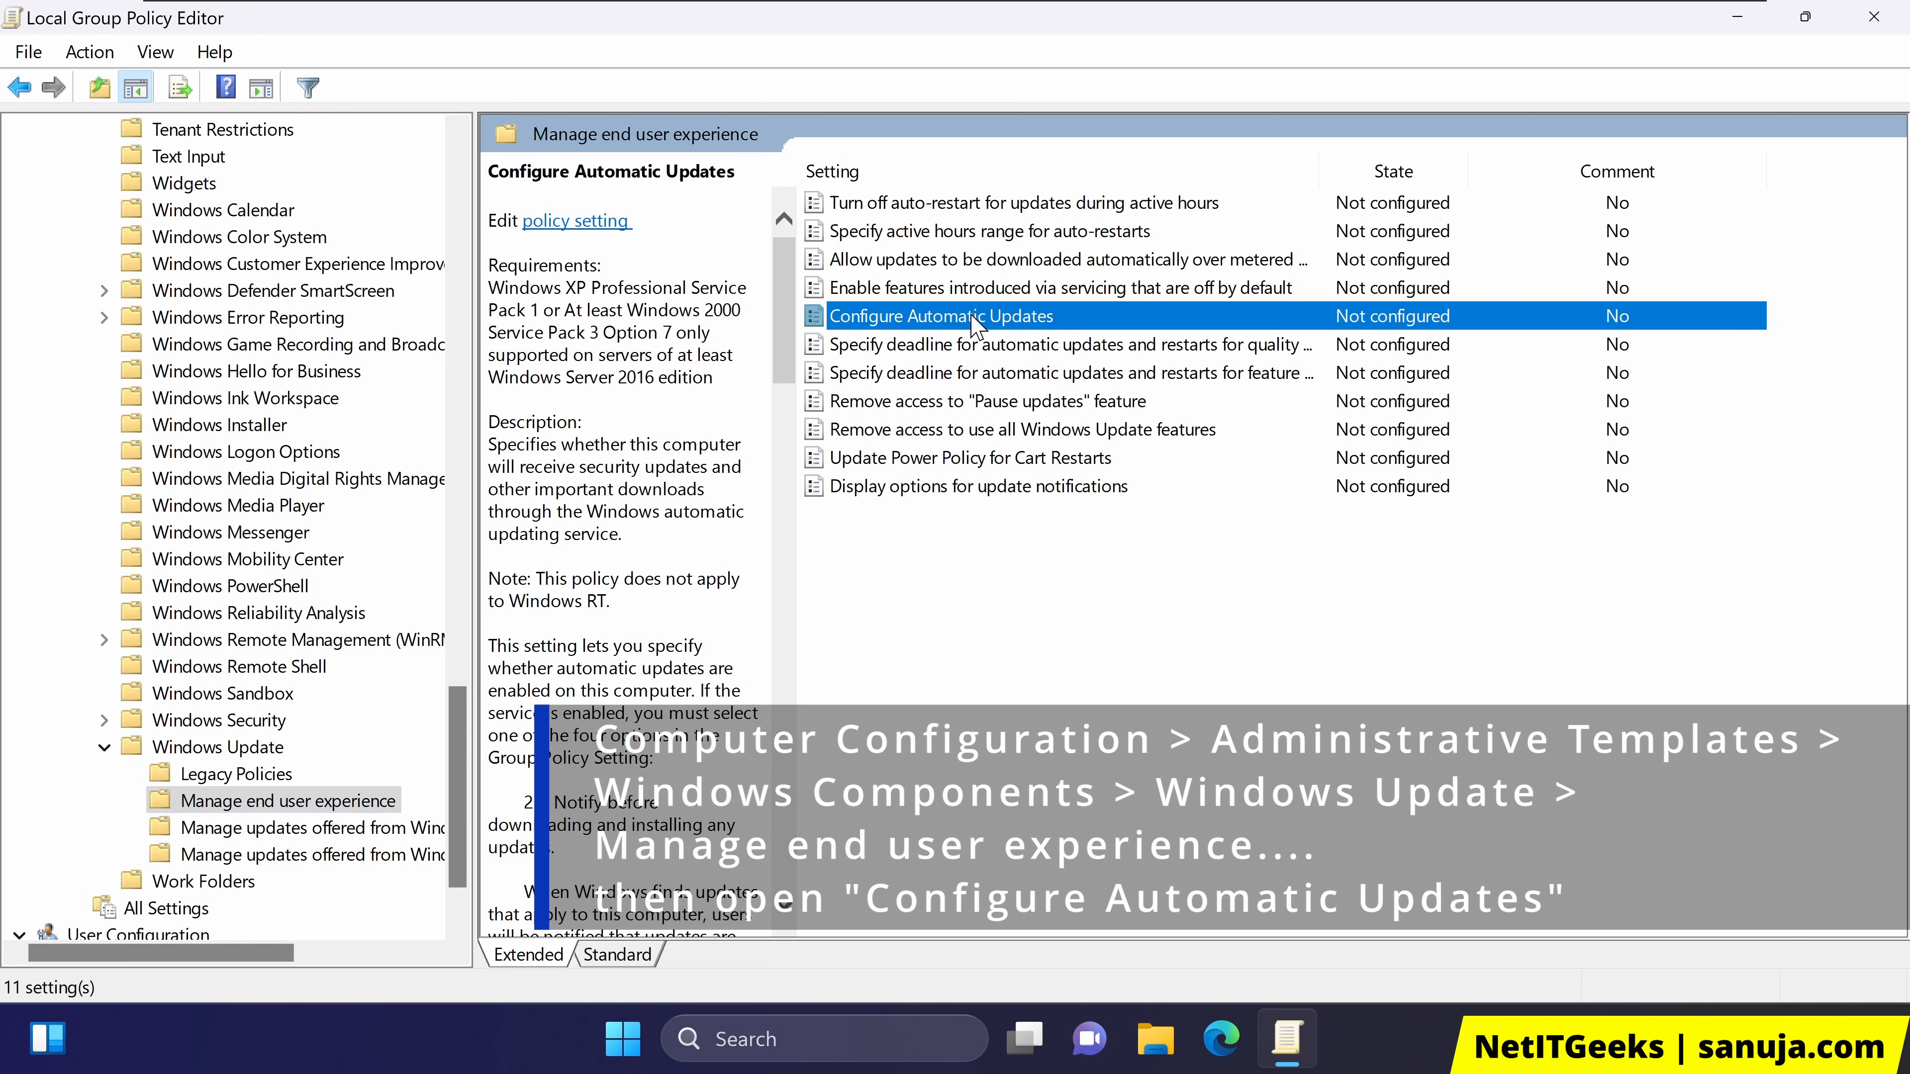
double_click(1023, 324)
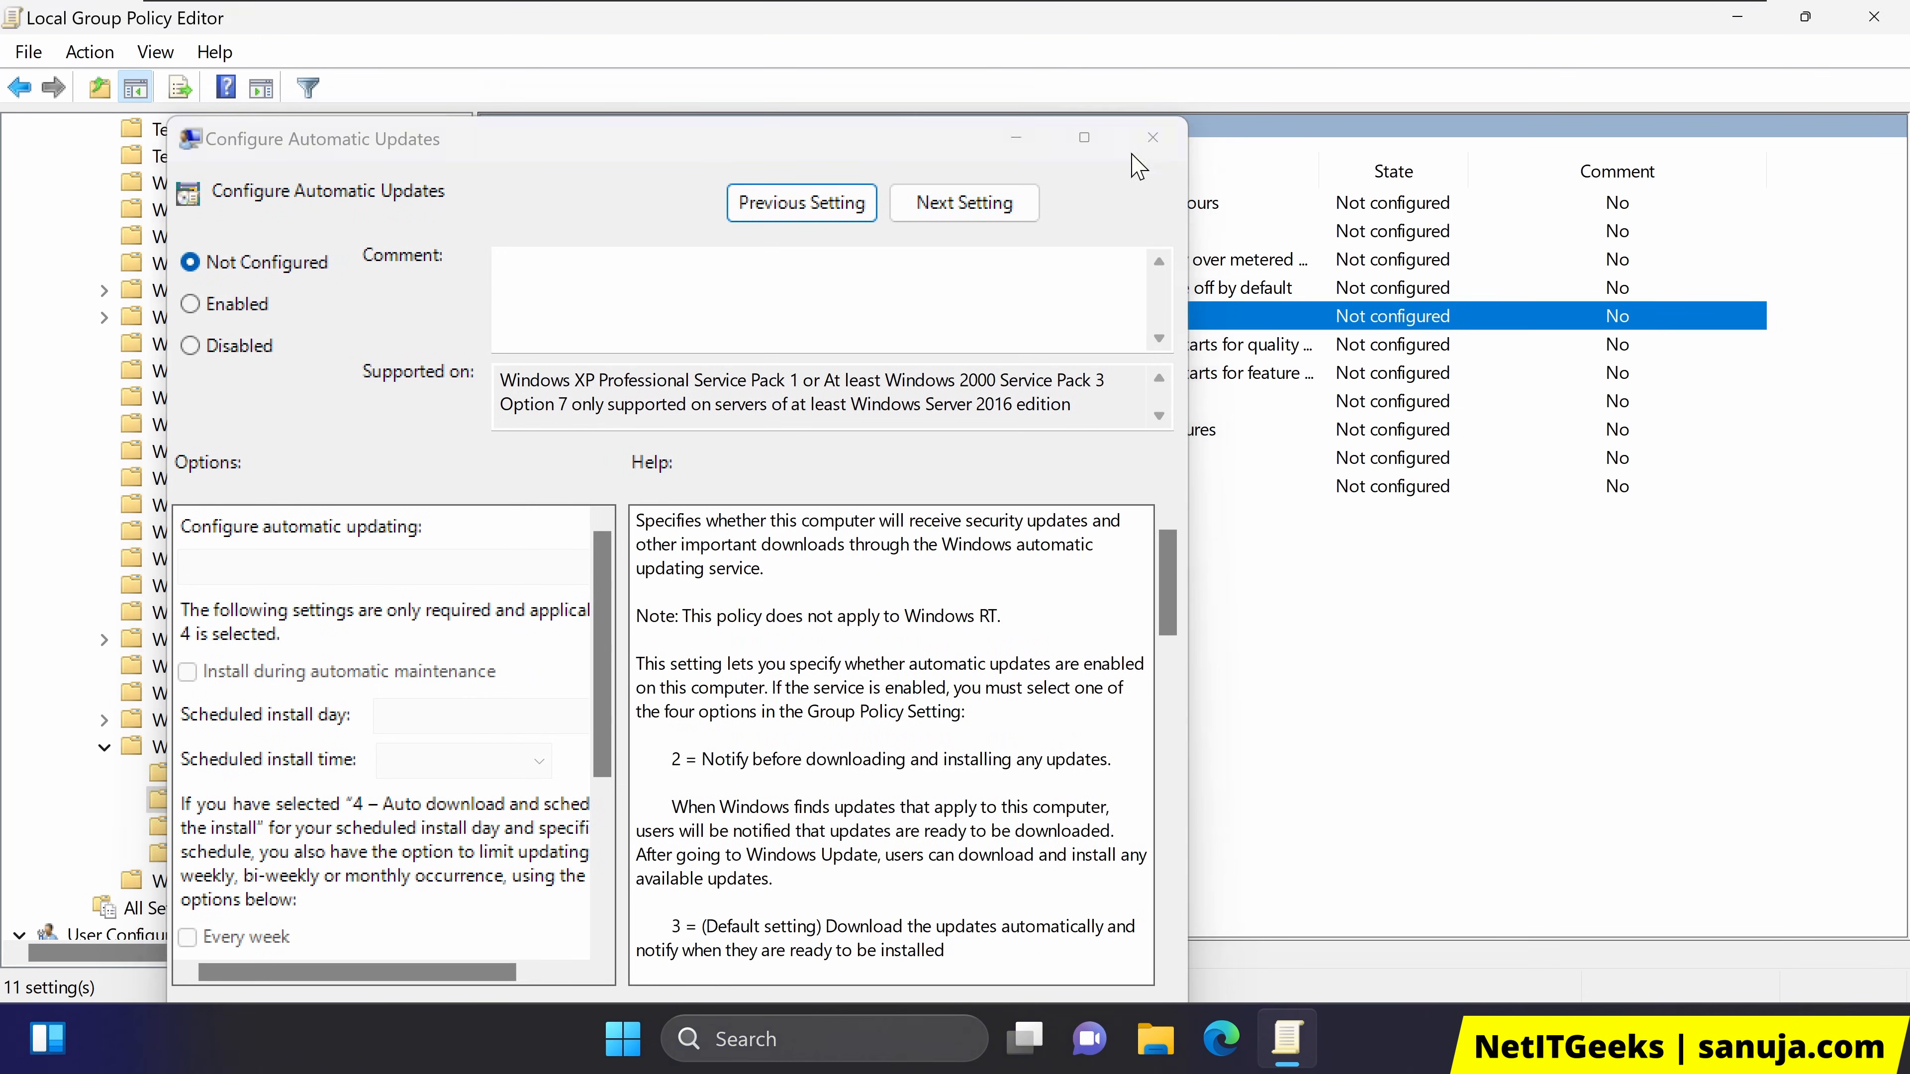
click(1151, 138)
right_click(1042, 317)
click(1097, 325)
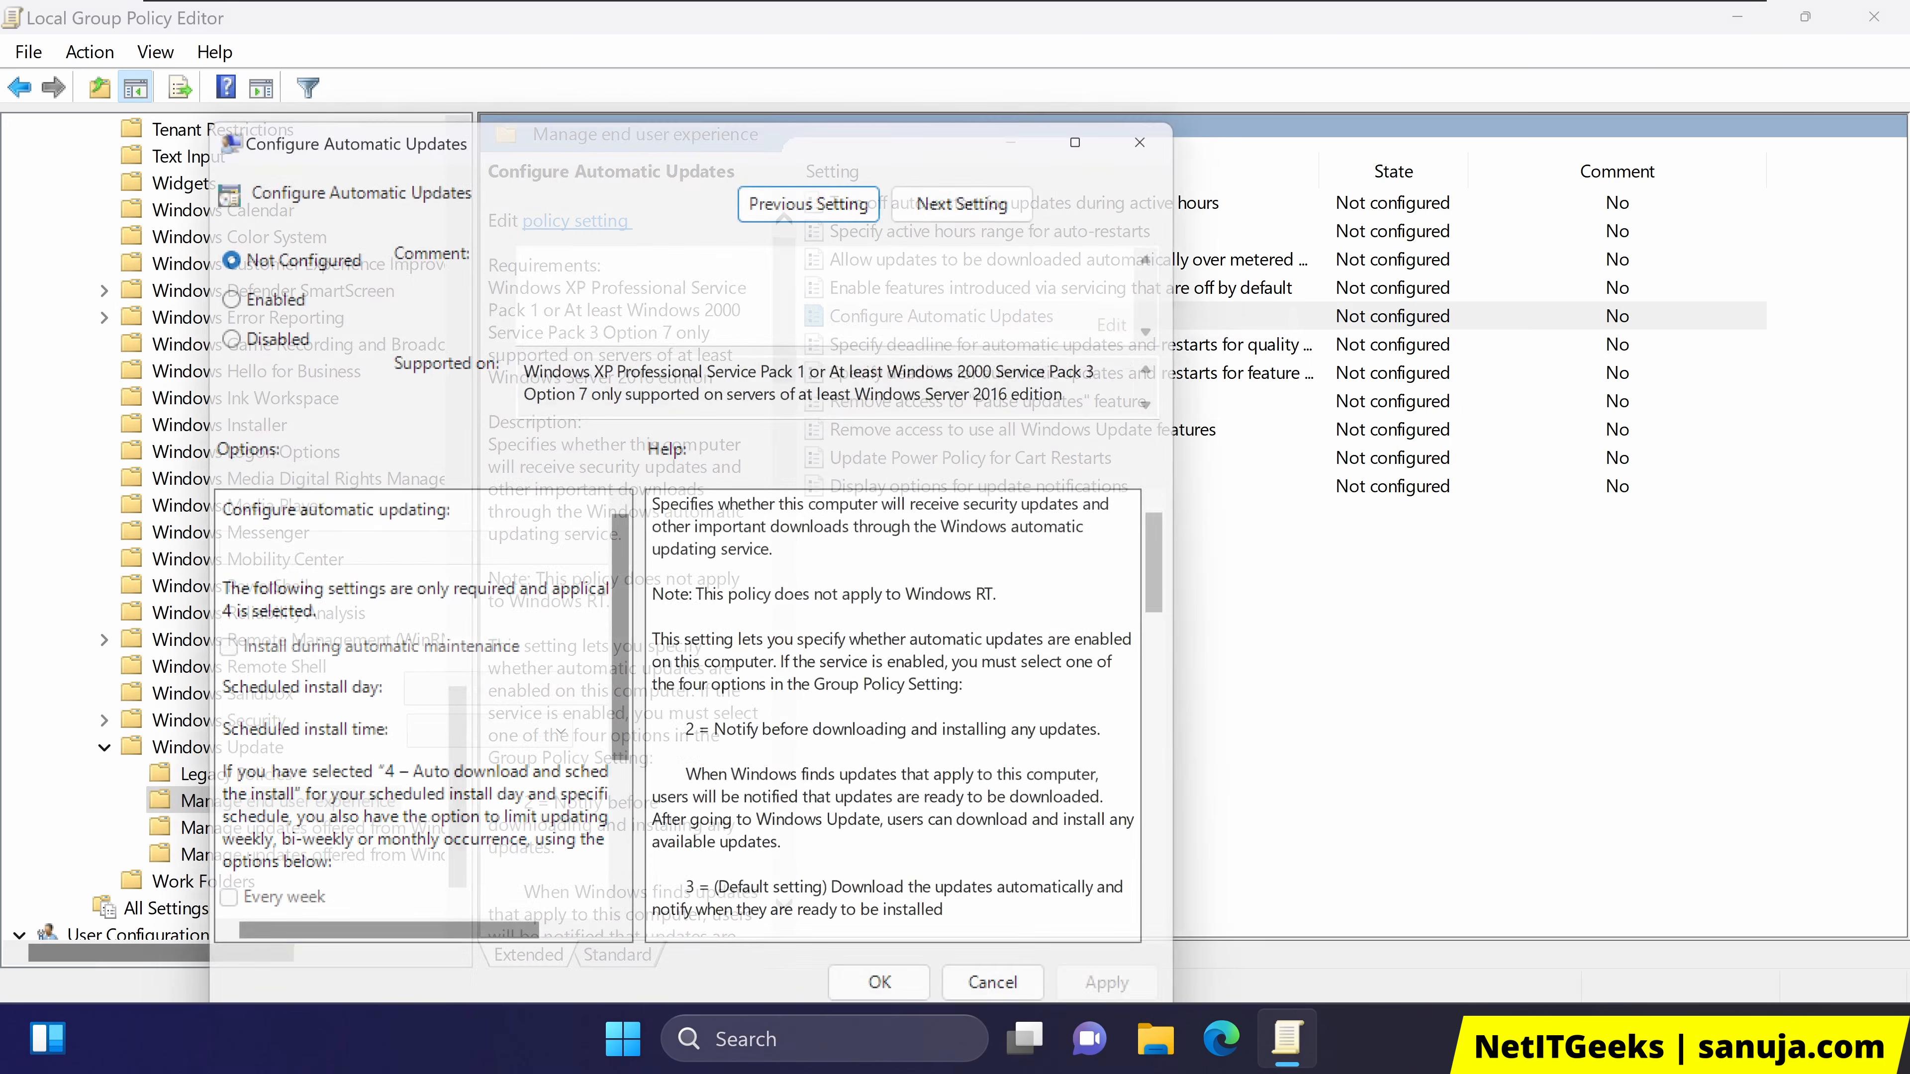
click(272, 309)
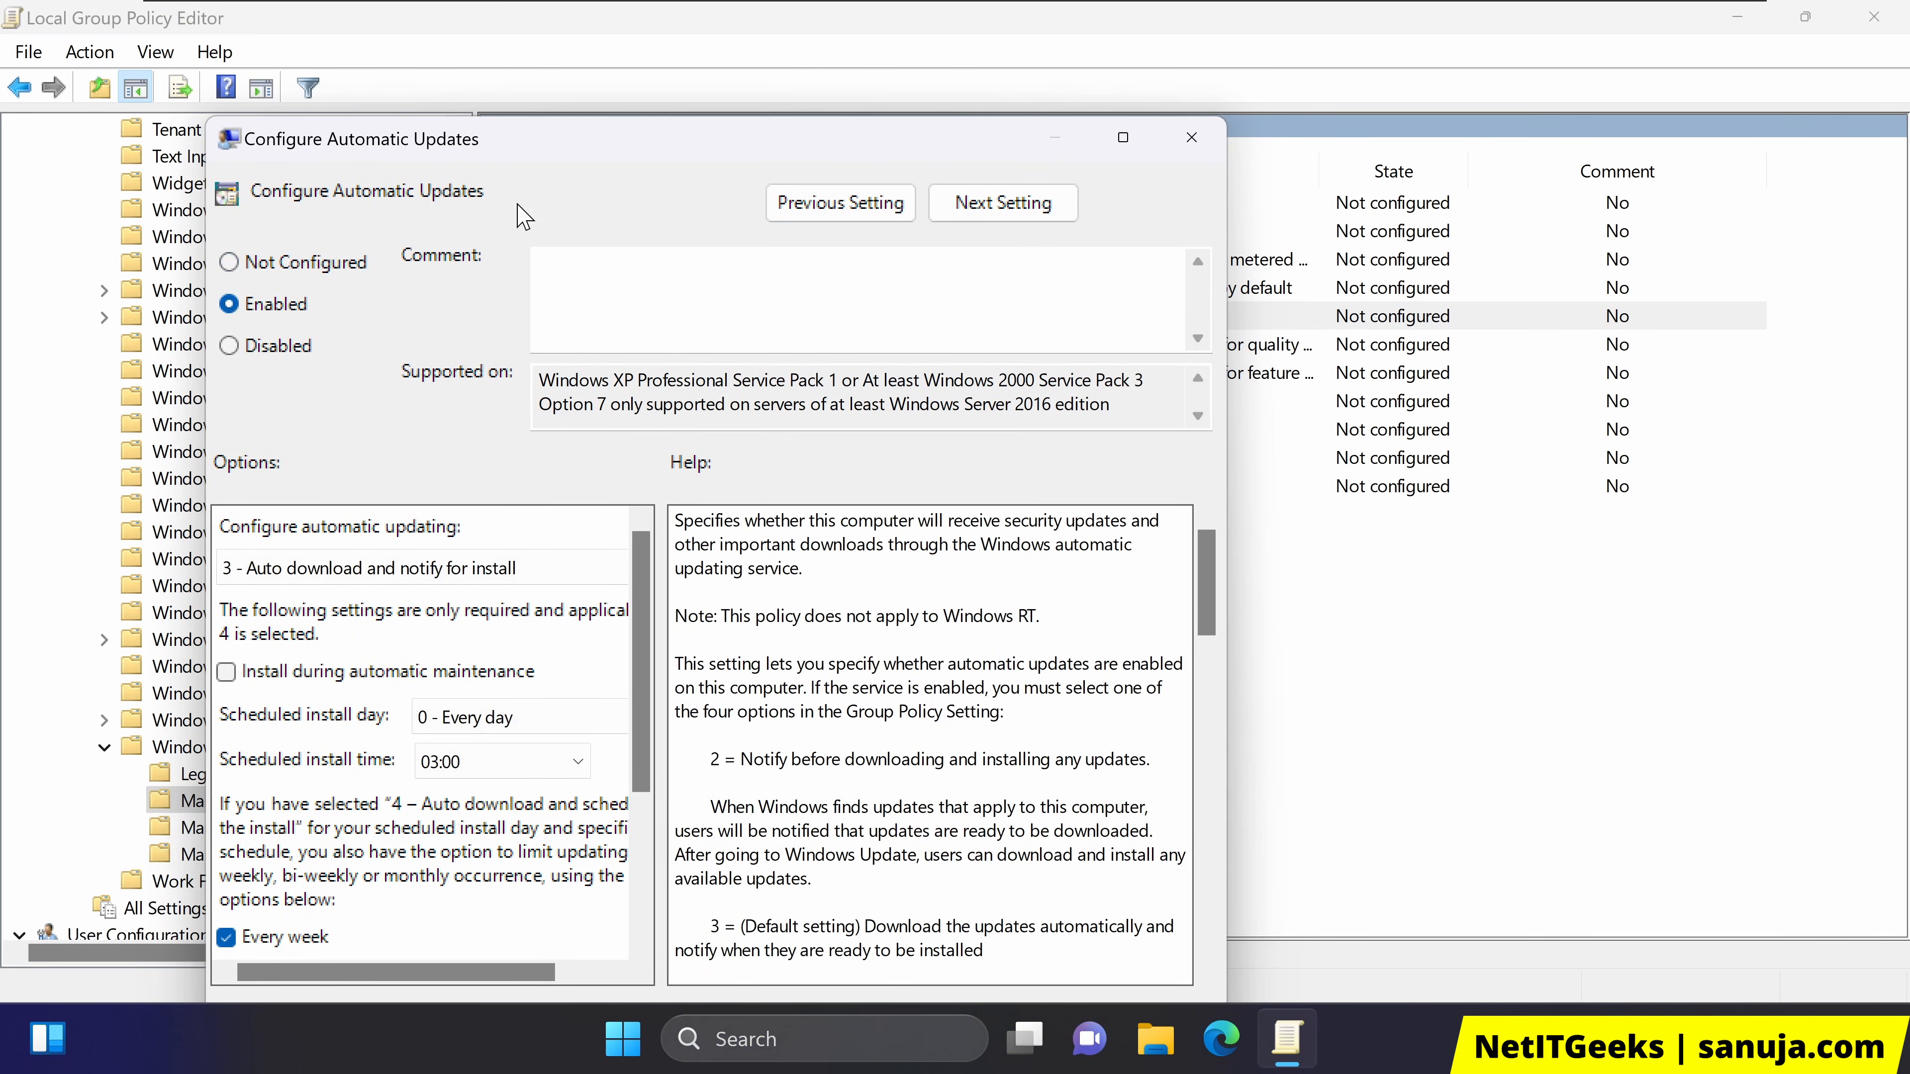
Set automatic updating to "2 - Notify for download and auto install", then apply the policy and close its dialog
click(528, 570)
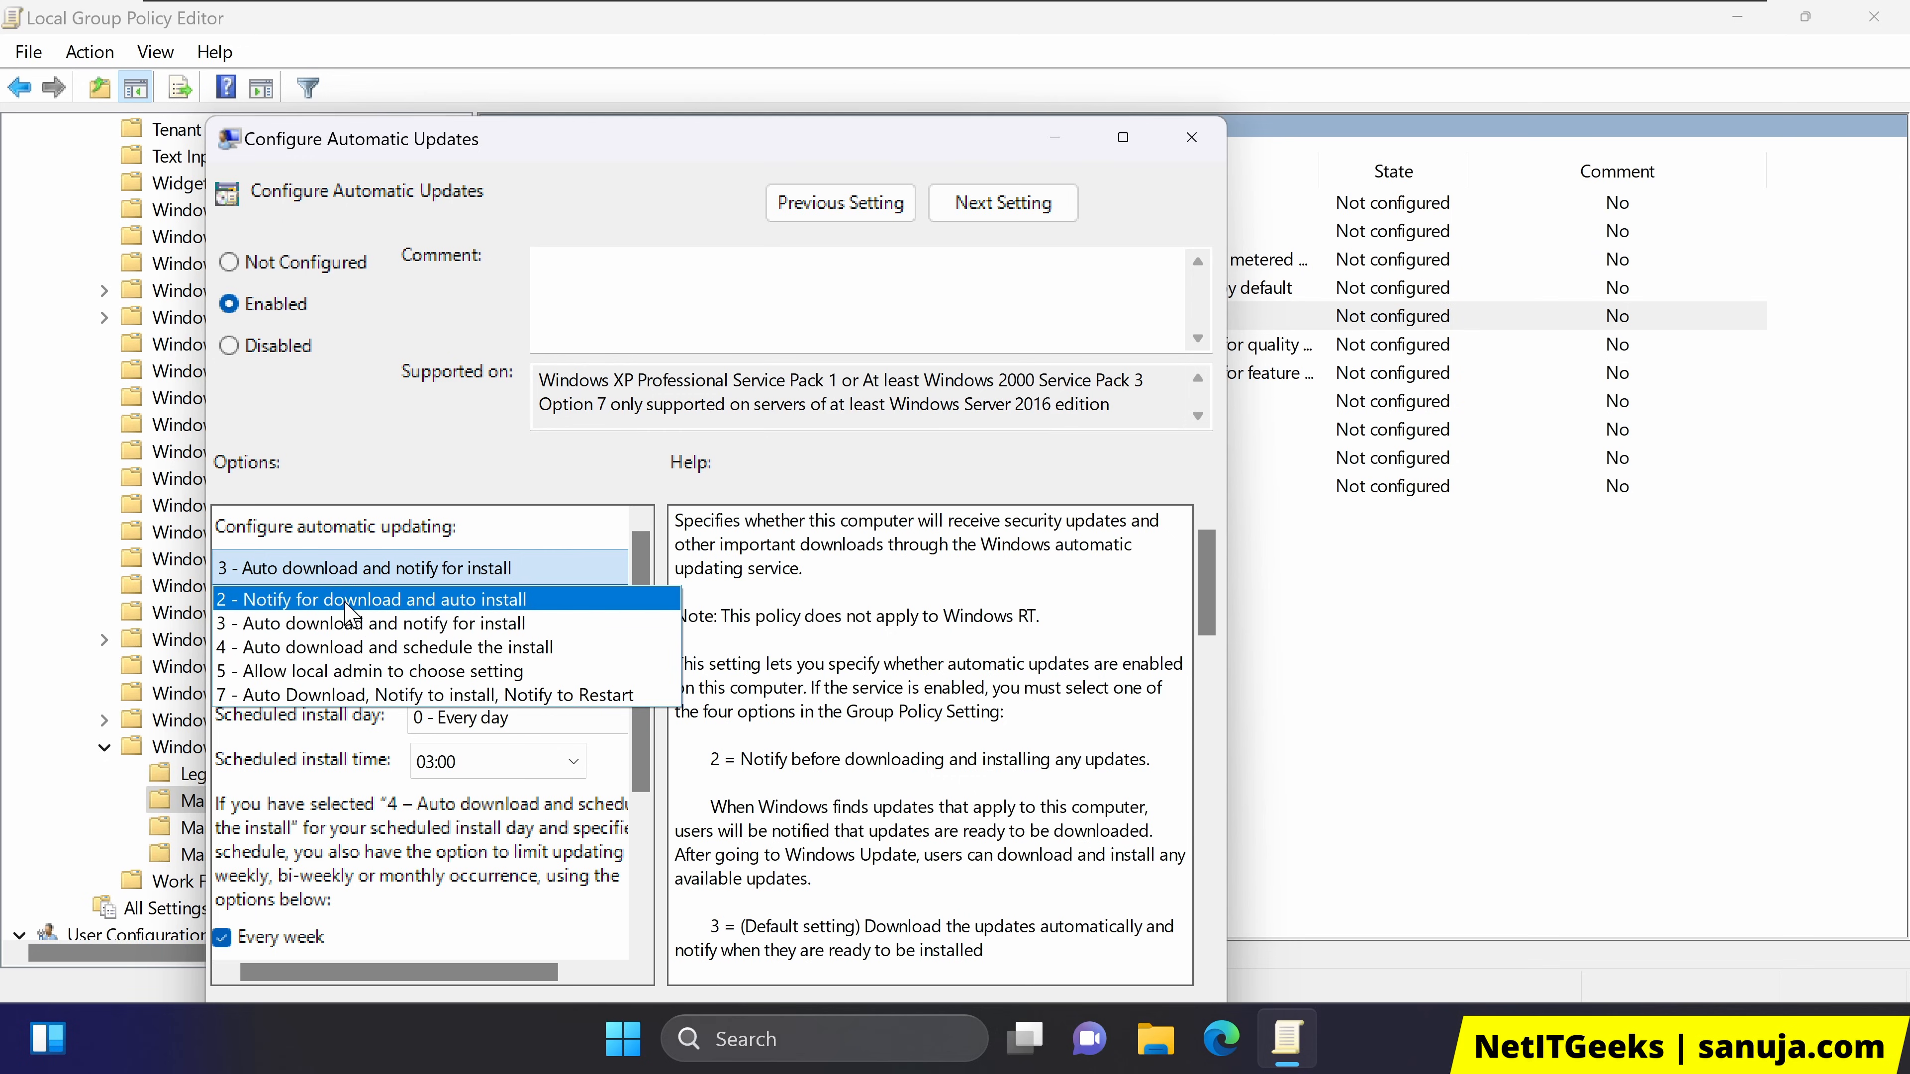
click(527, 602)
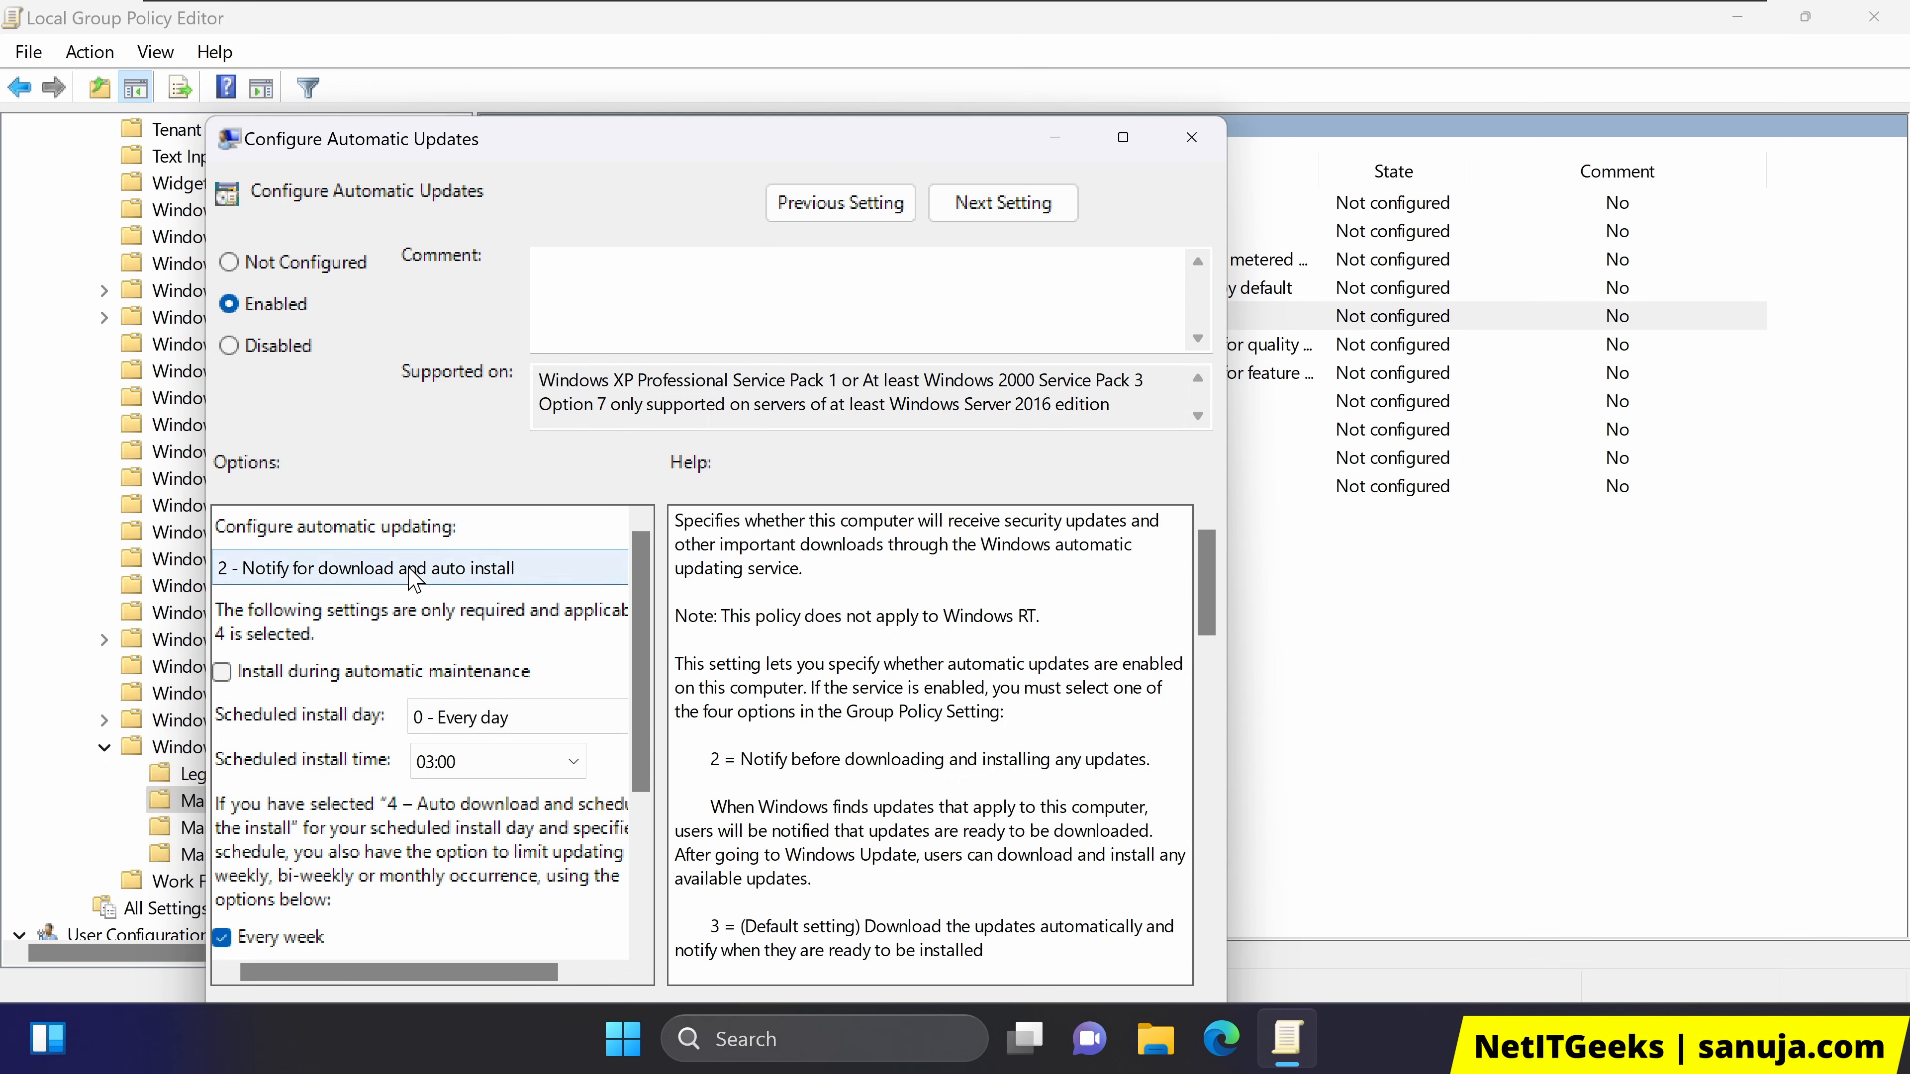
click(503, 575)
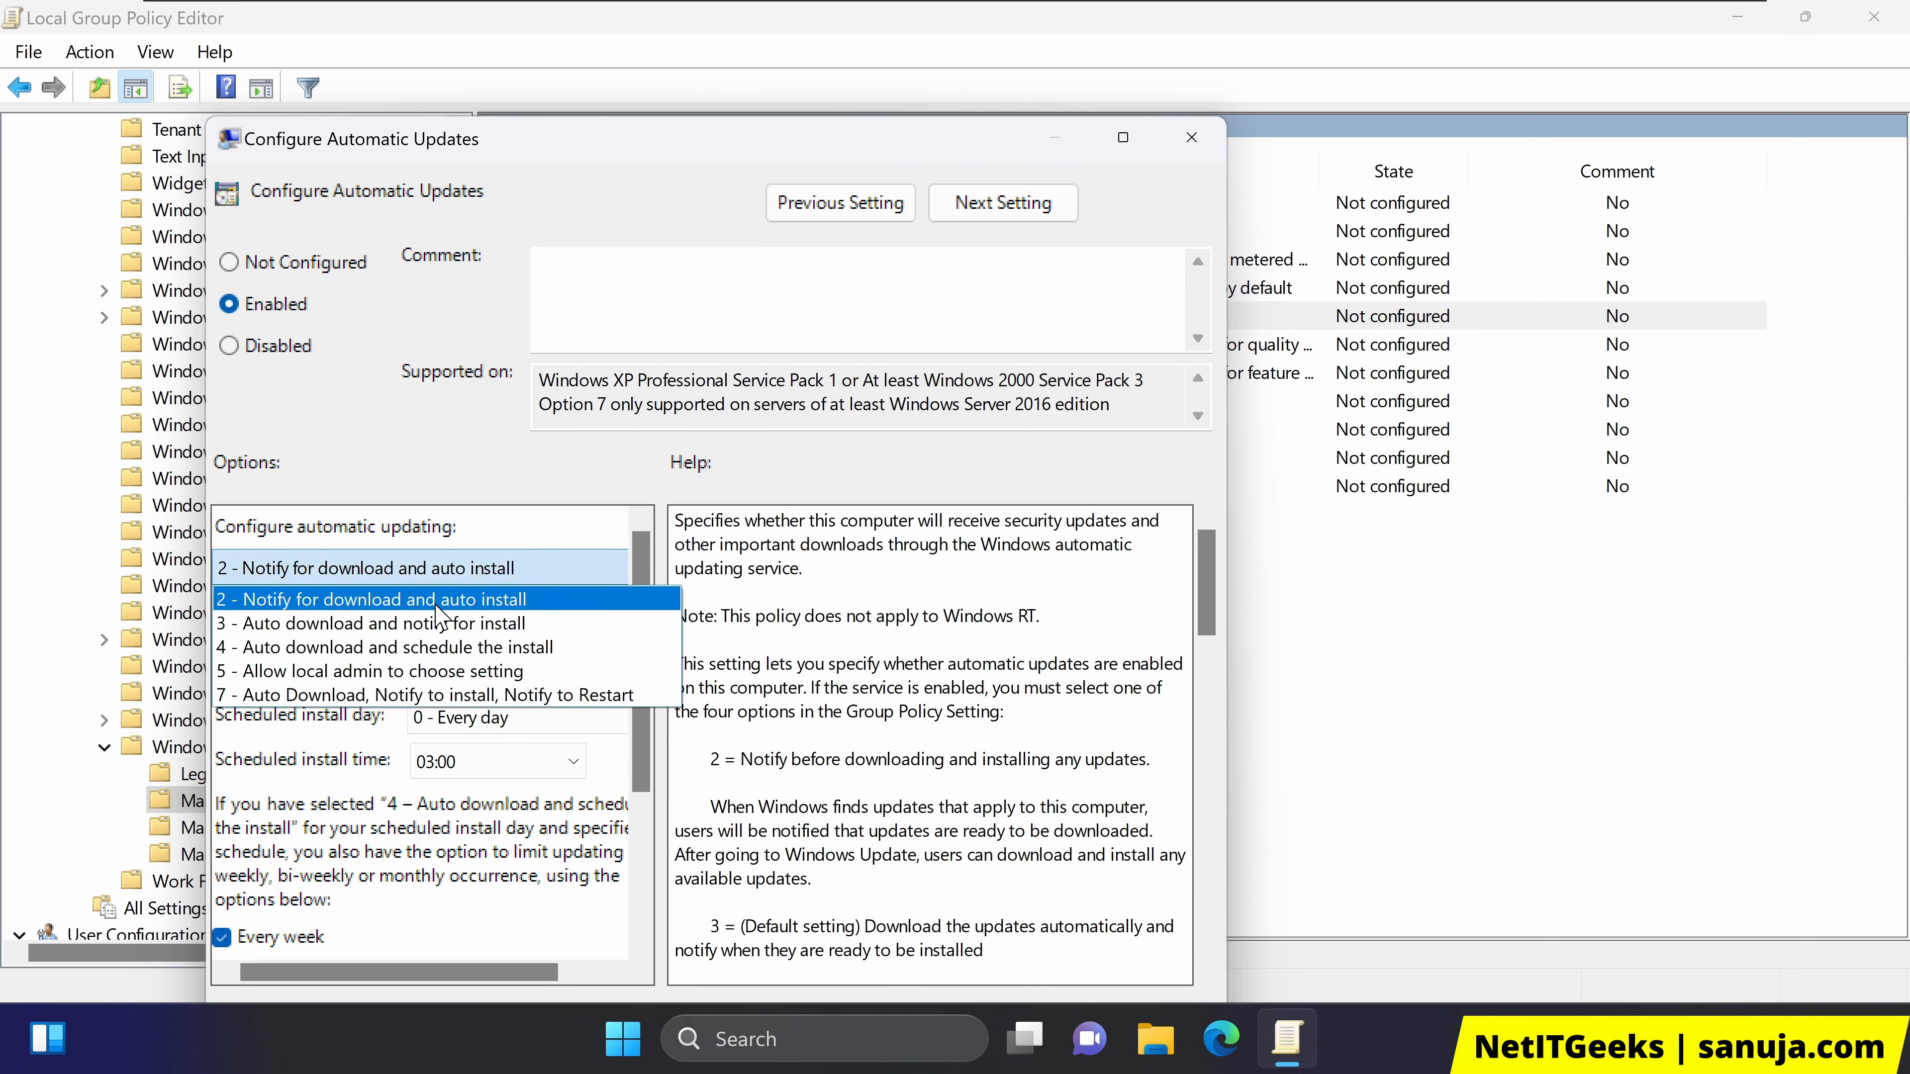
click(487, 601)
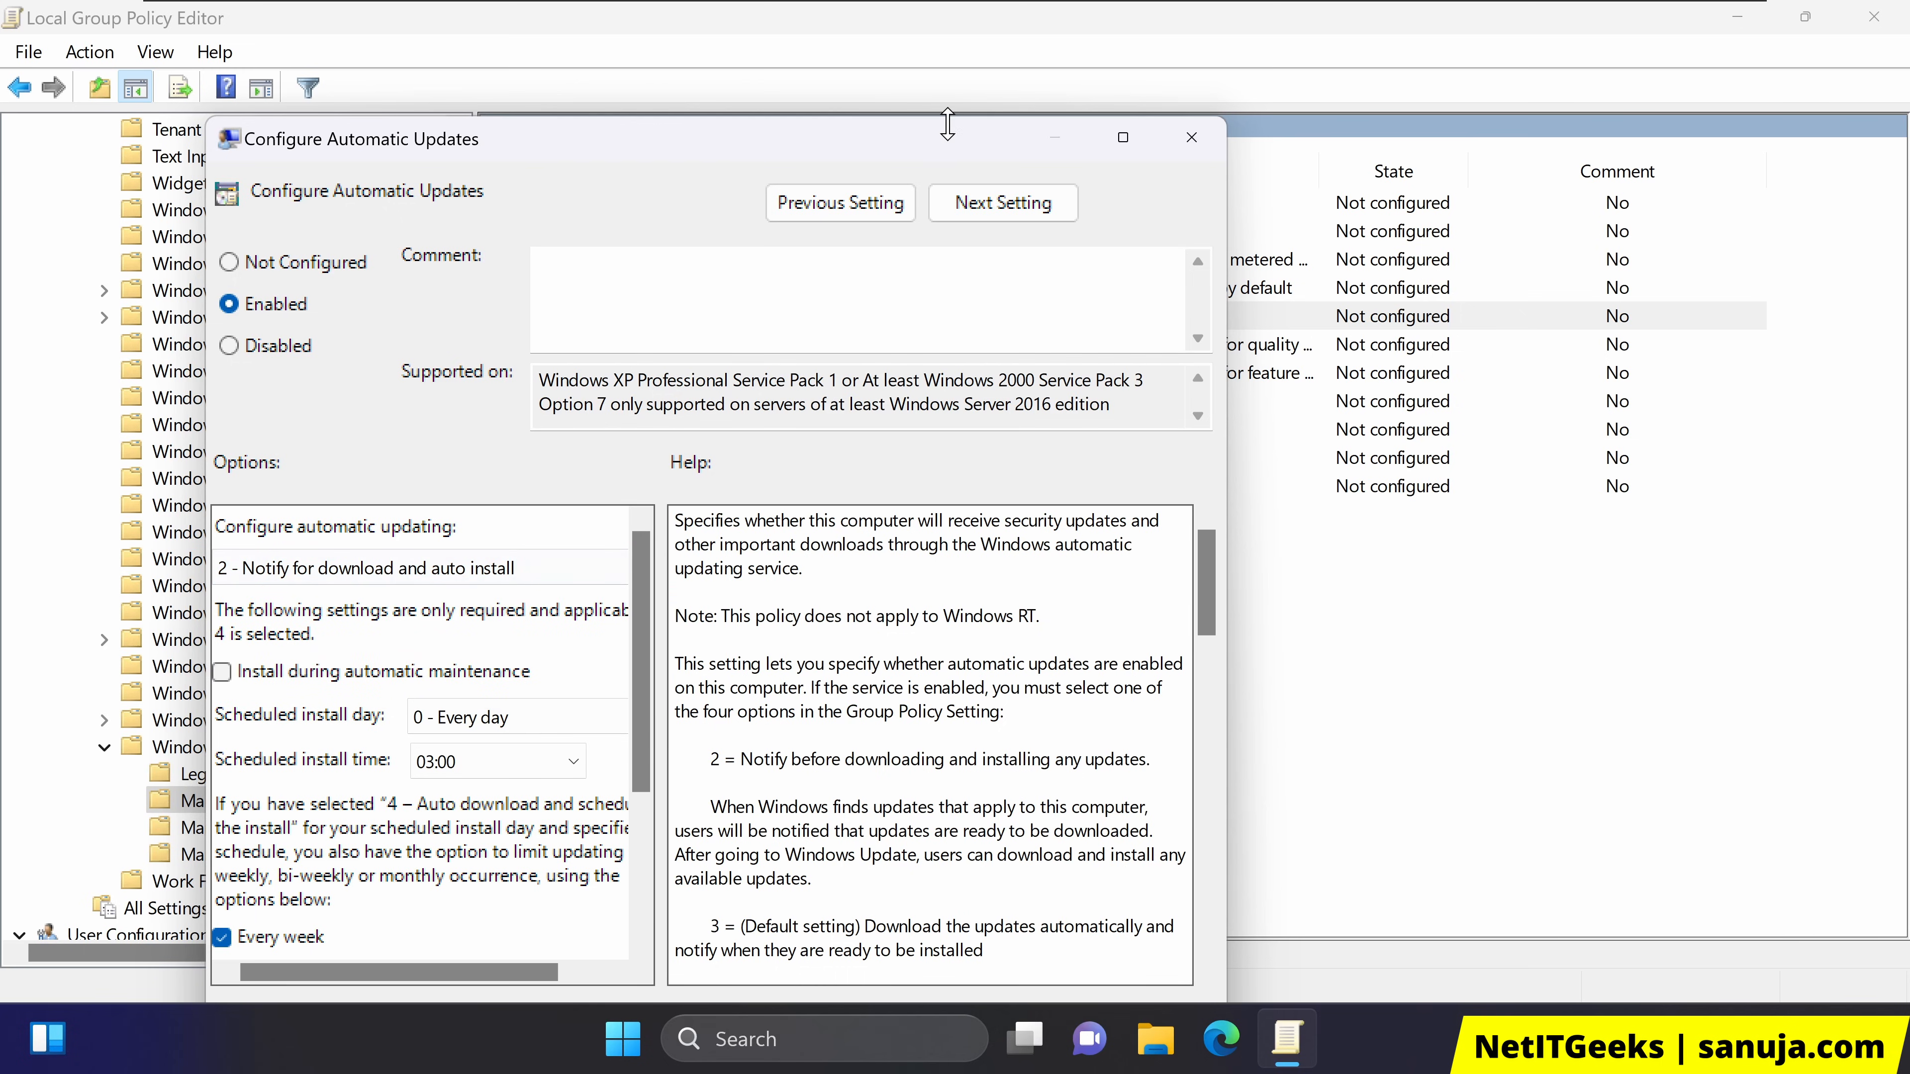
drag(940, 137, 1003, 84)
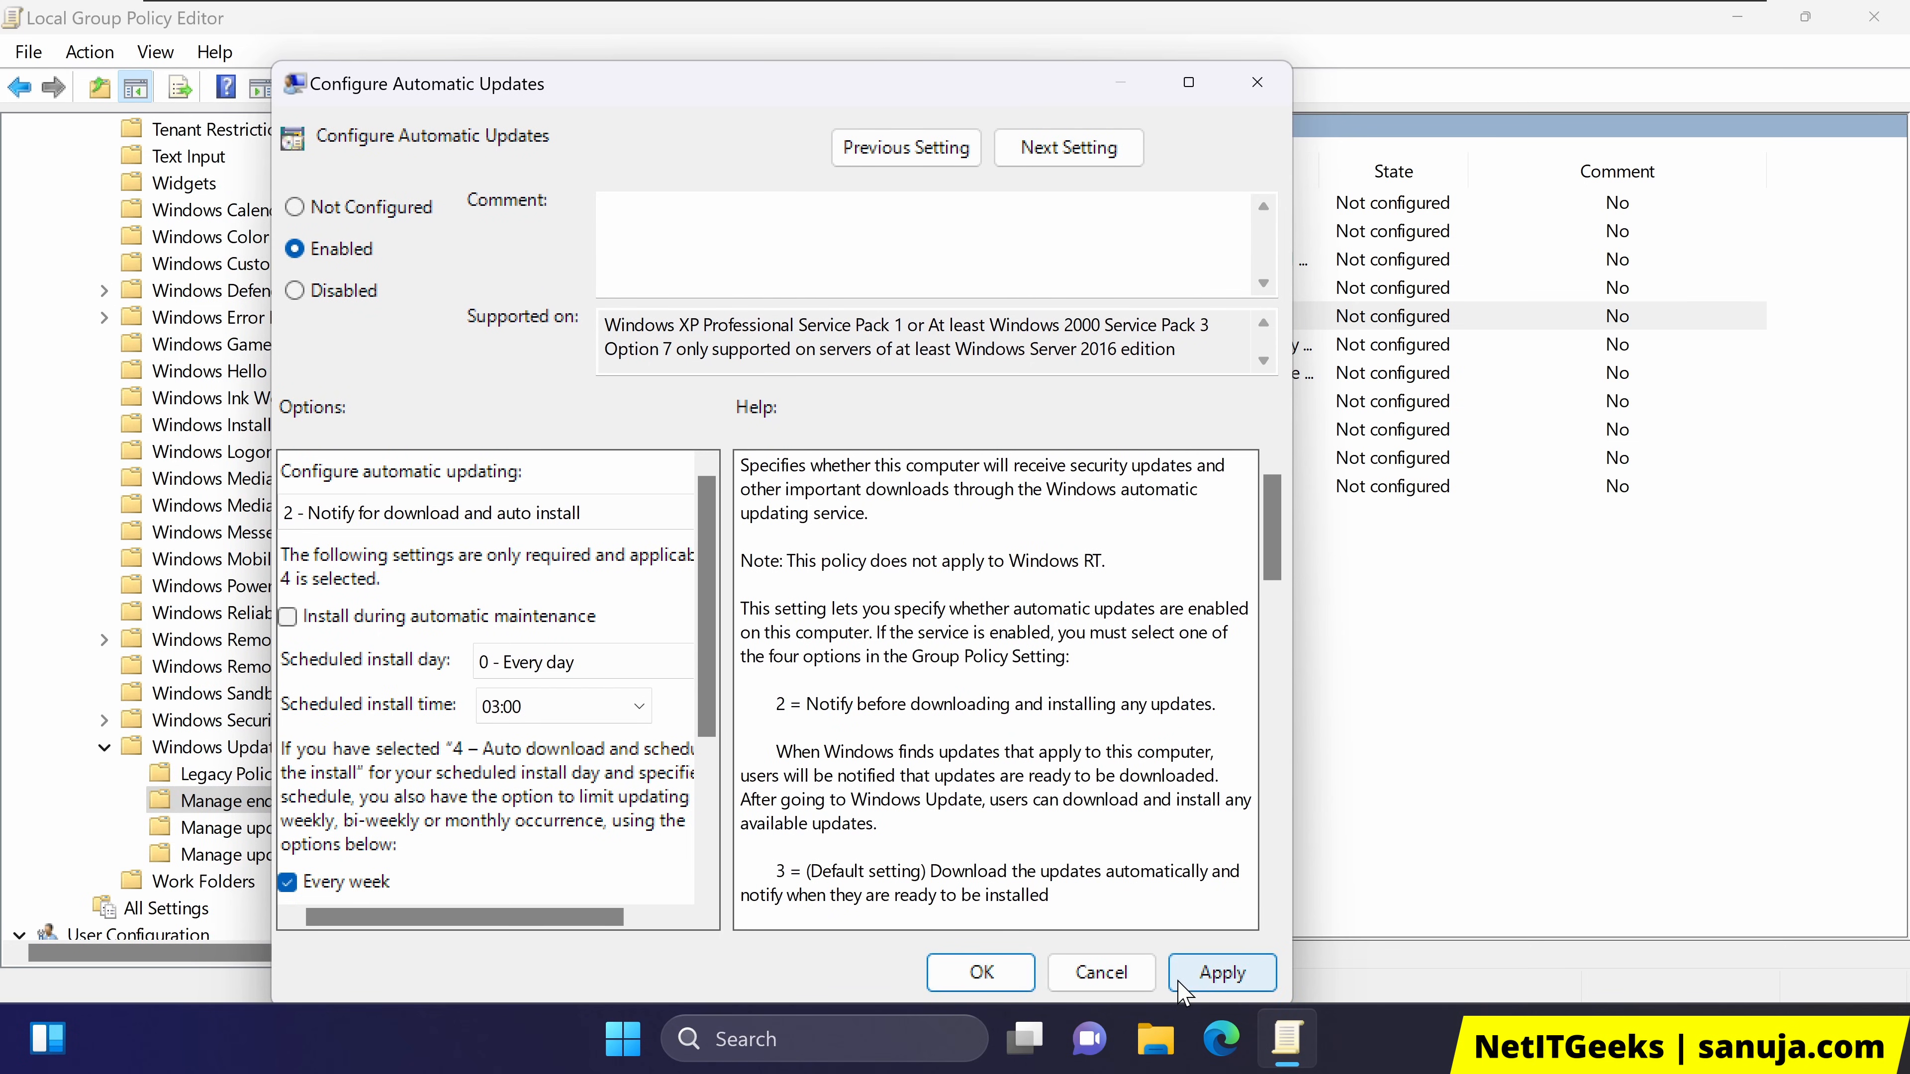
click(1219, 974)
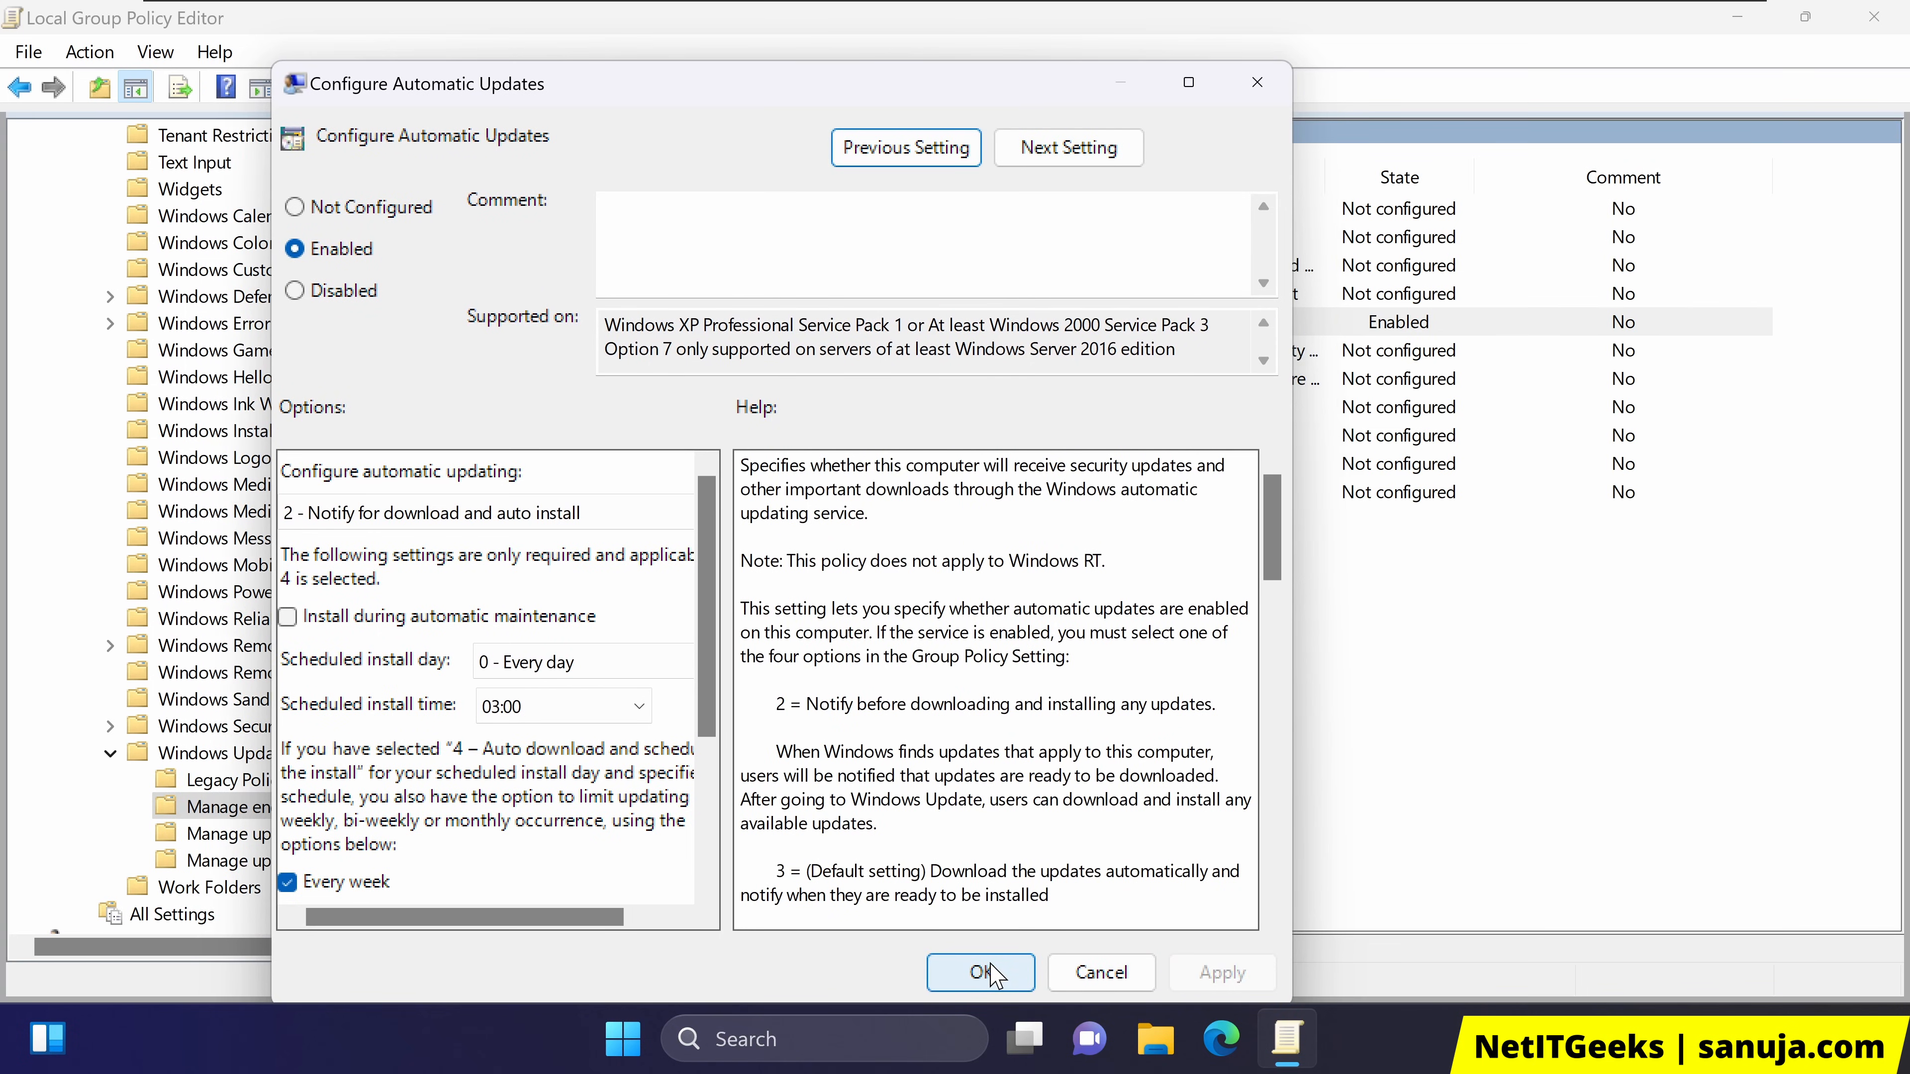
click(1024, 975)
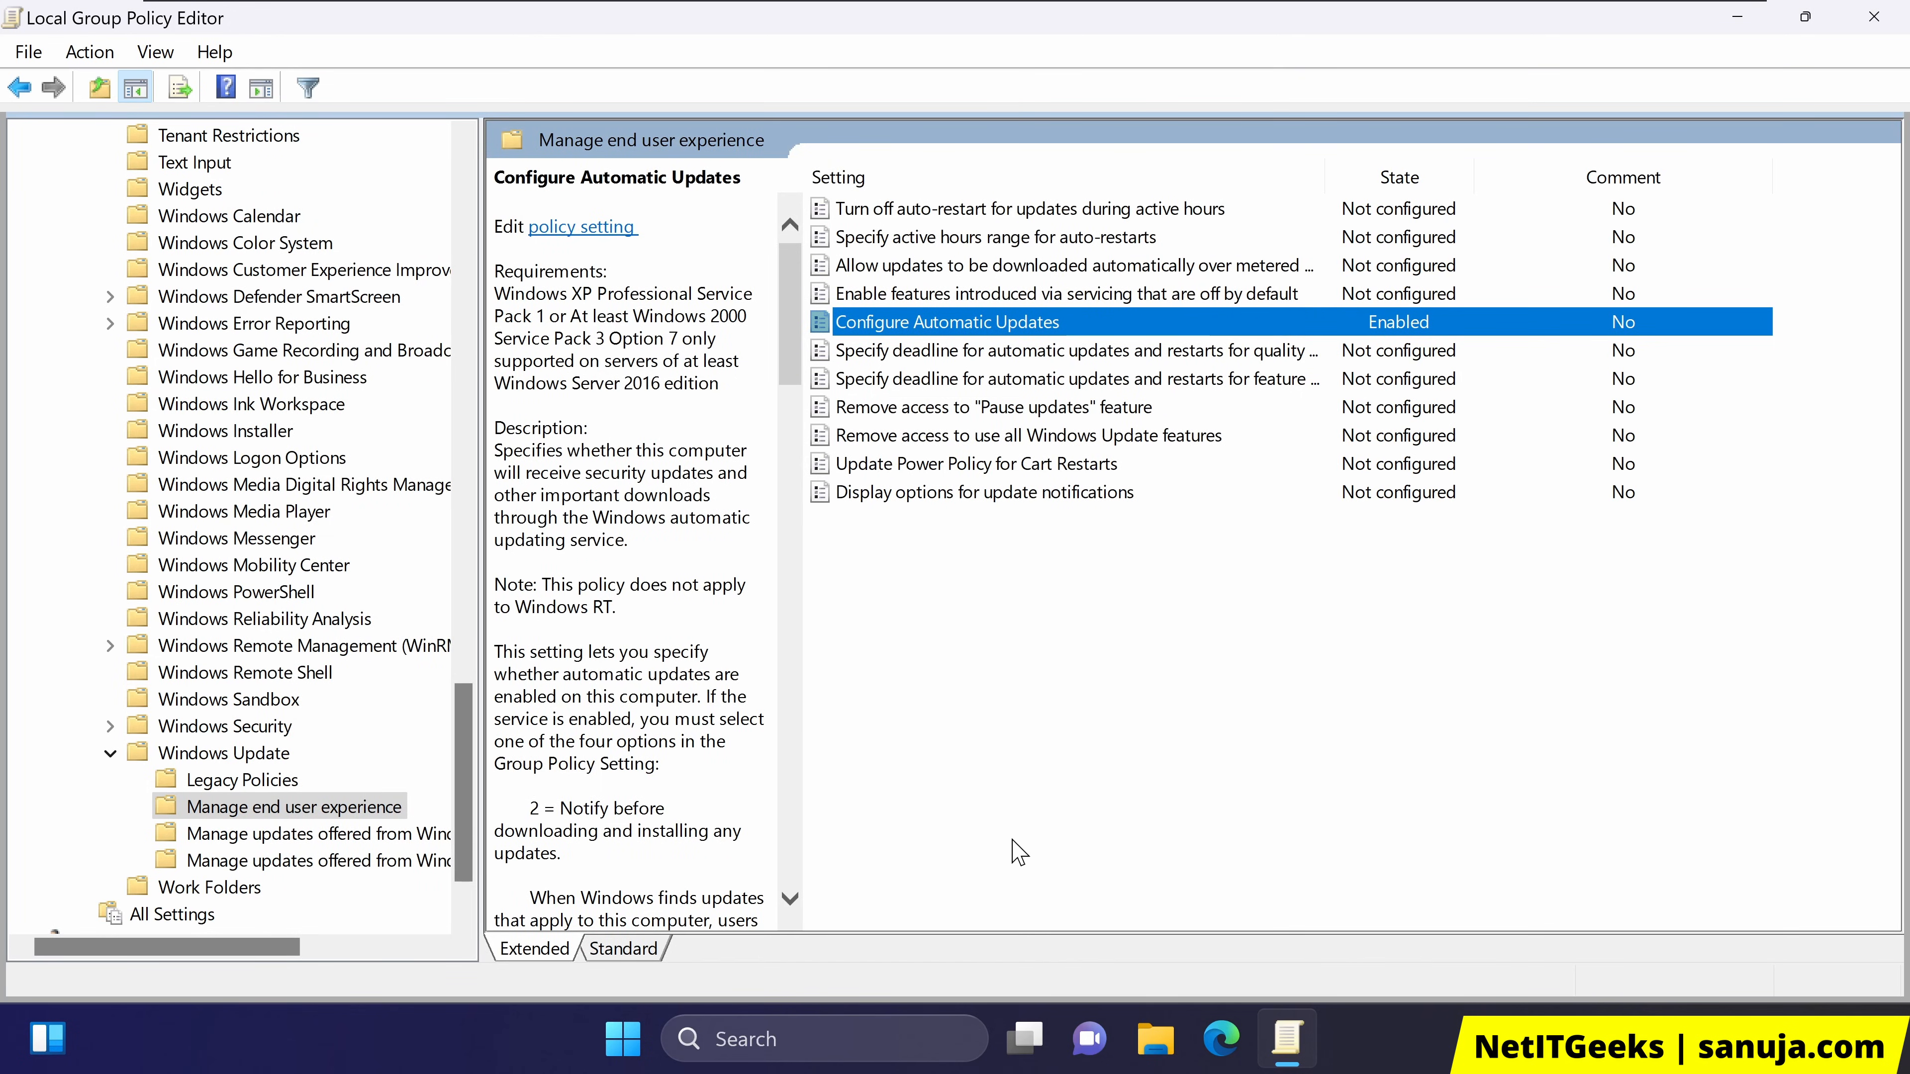
Search Windows for services and open the Services app
click(623, 1038)
text(serbices)
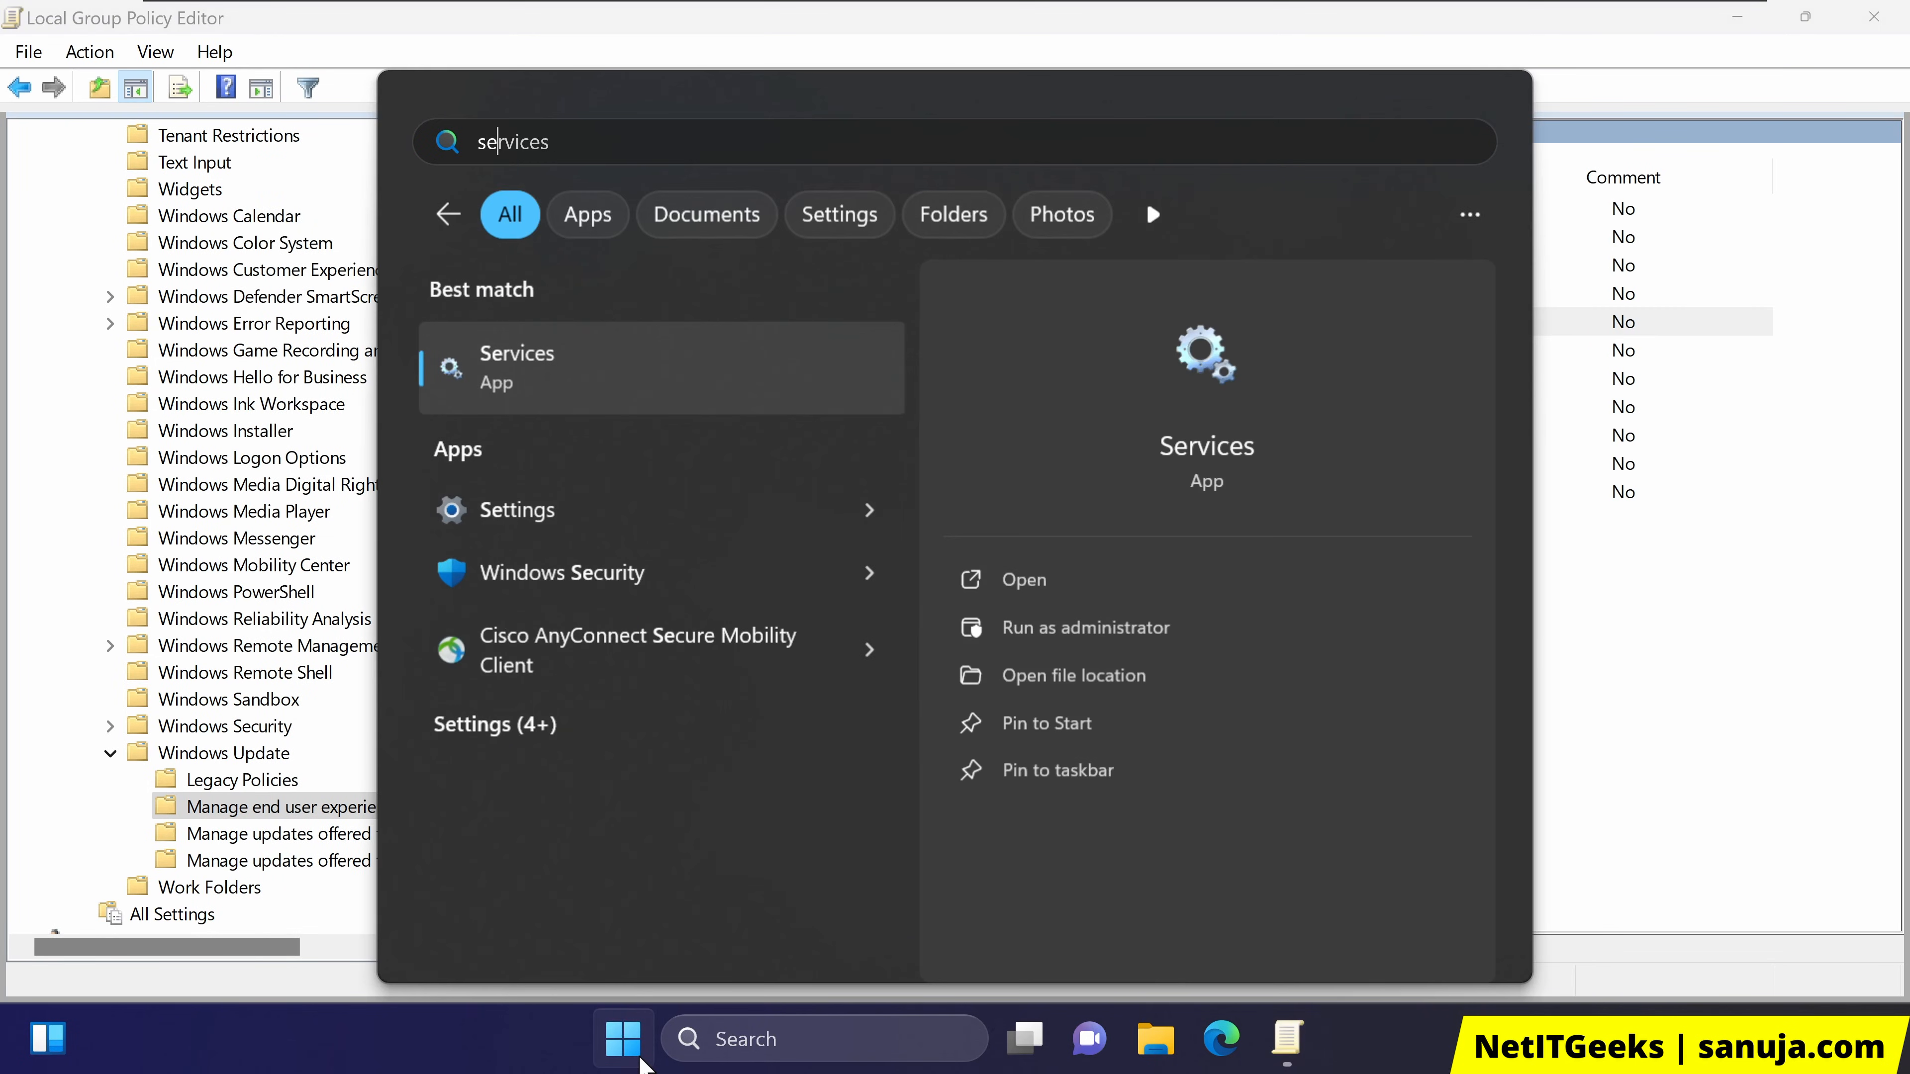
key(BackSpace)
key(BackSpace)
key(BackSpace)
key(BackSpace)
key(BackSpace)
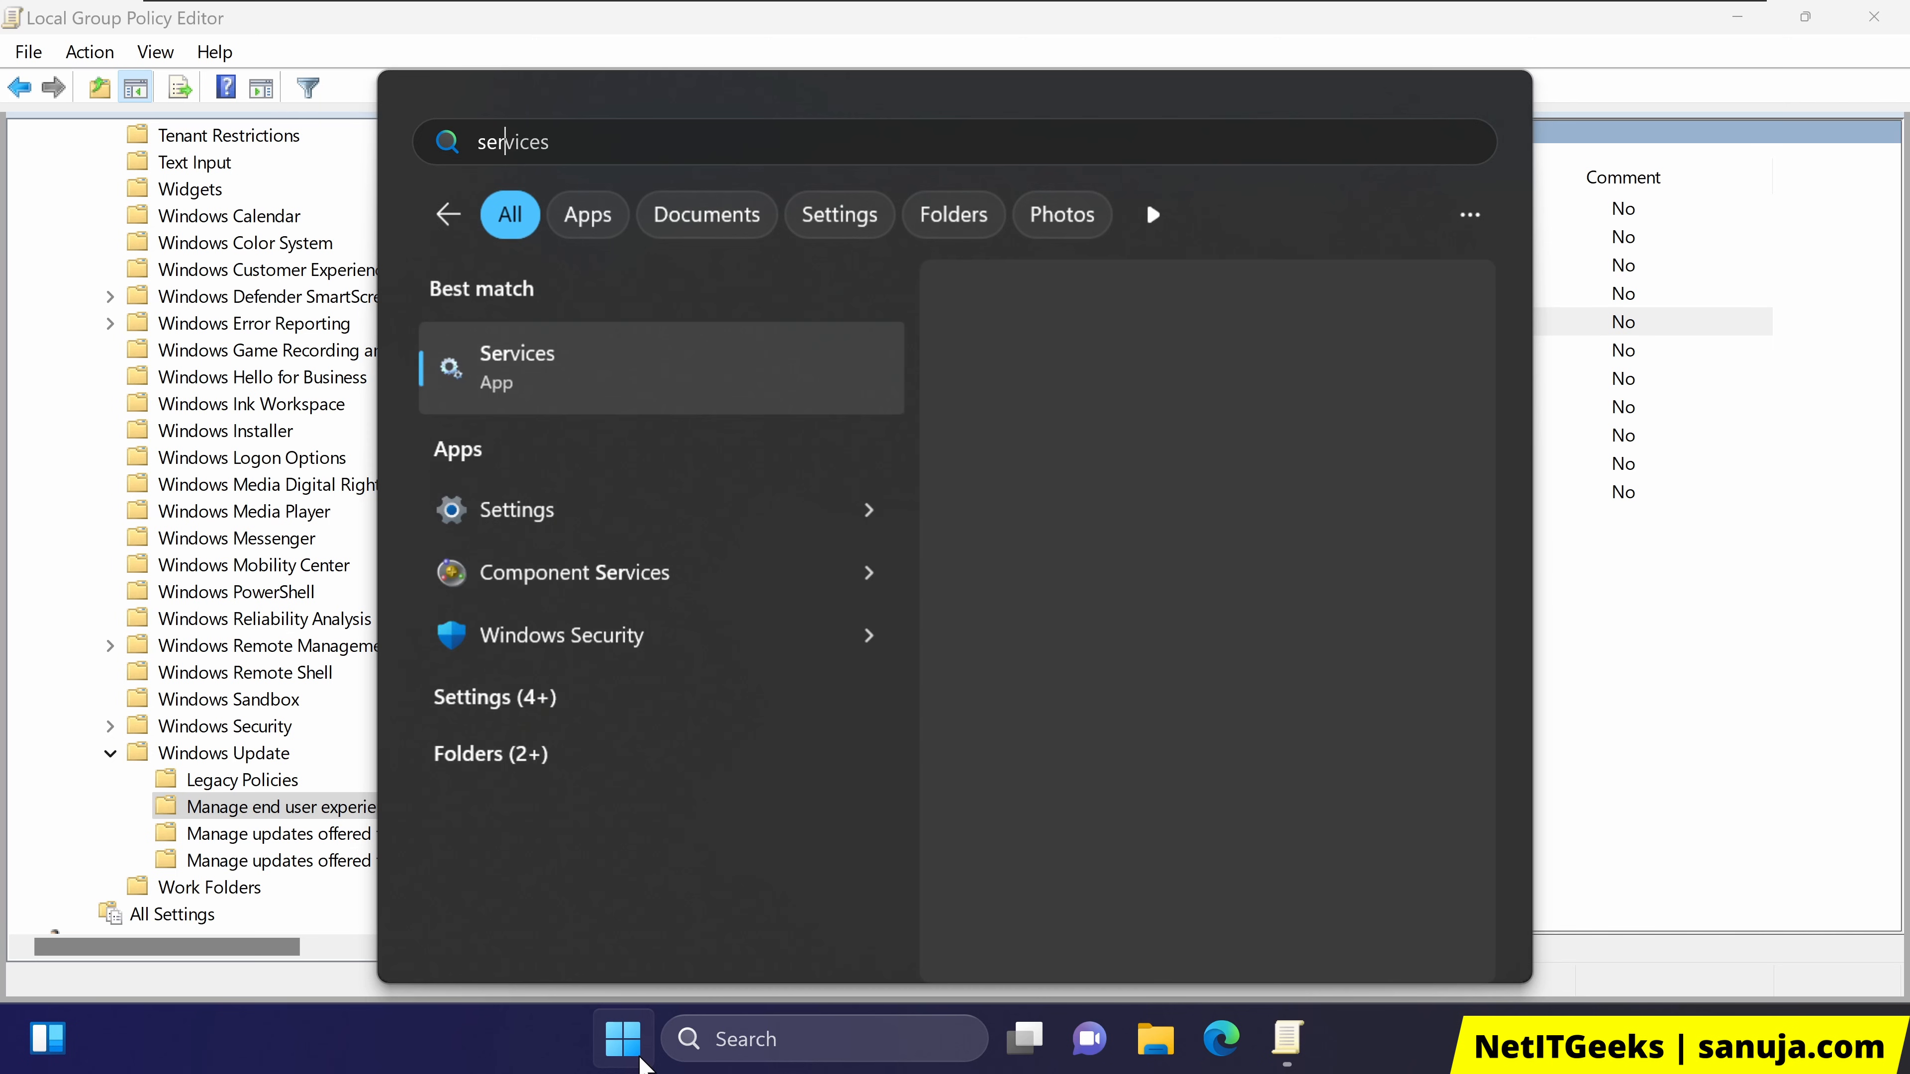
key(Return)
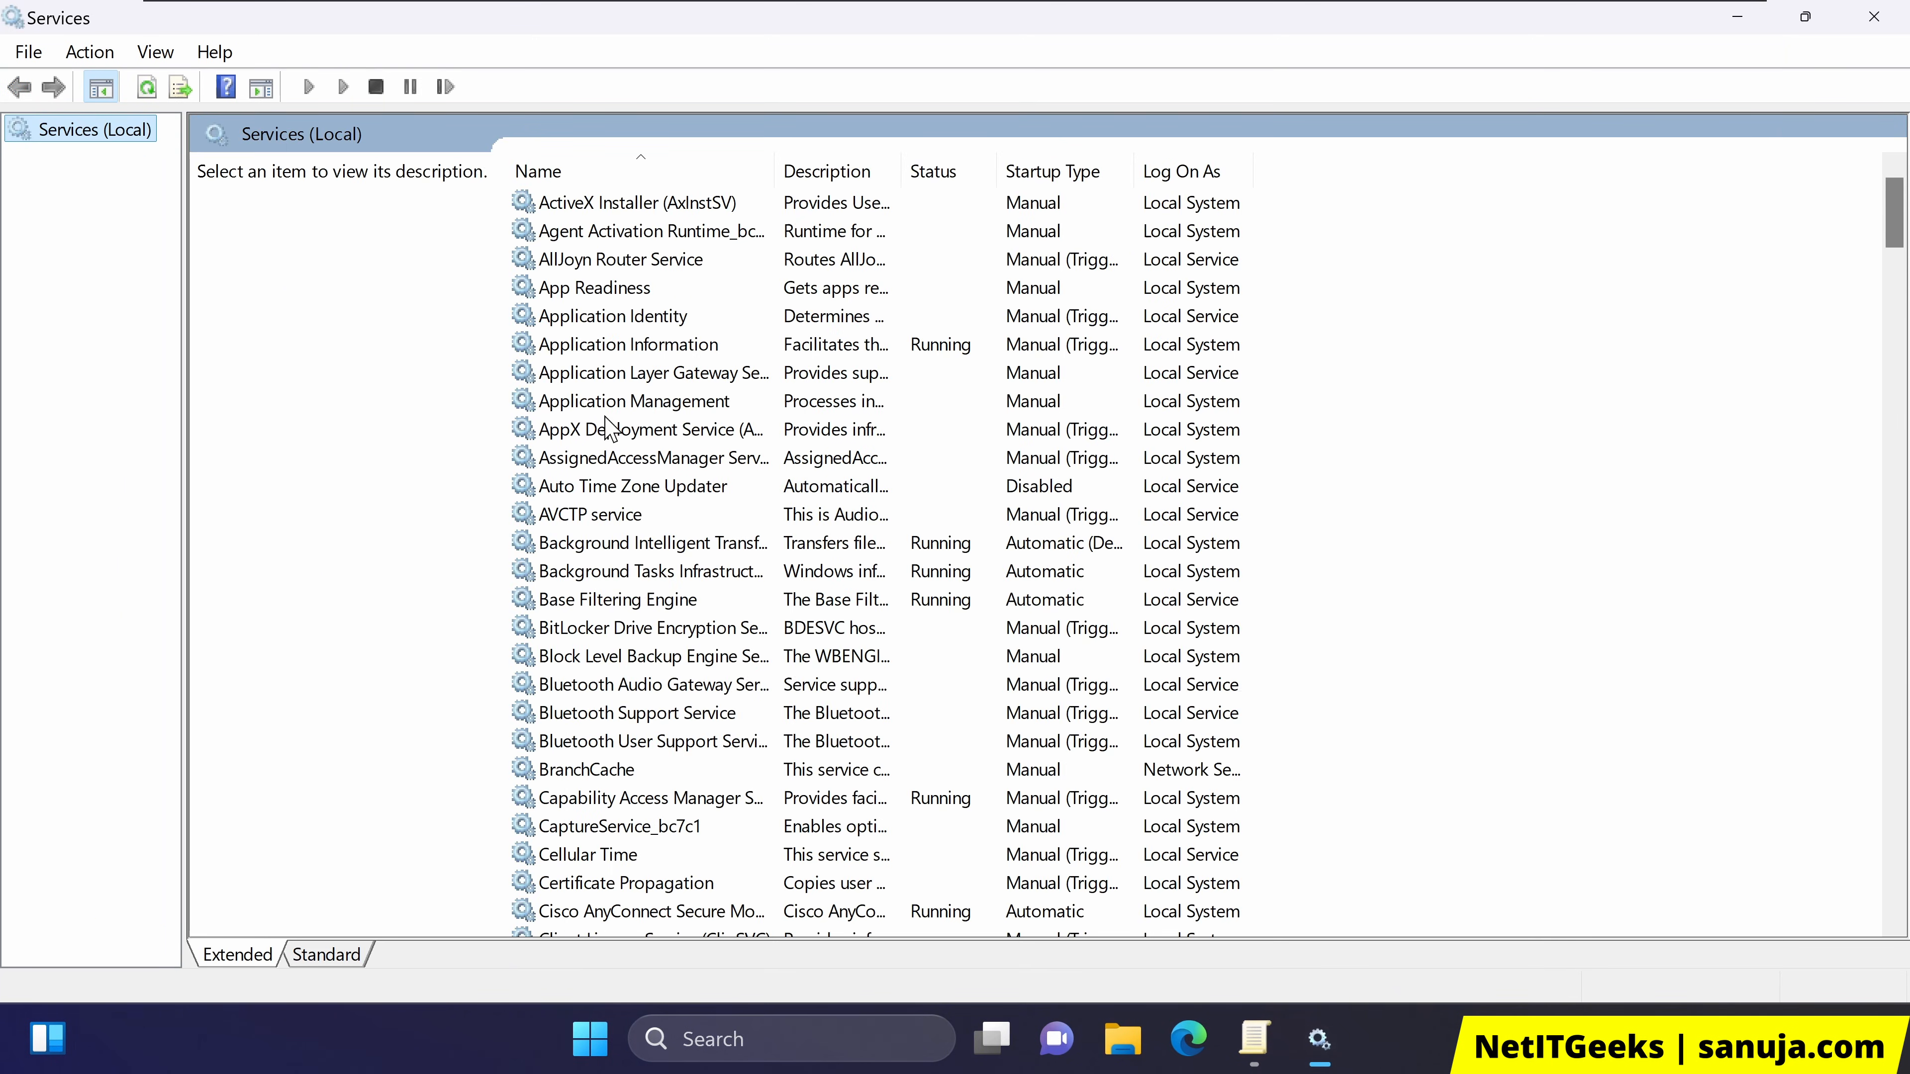
Find the Windows Update service in the list and select it to check its startup type
click(635, 402)
text(win)
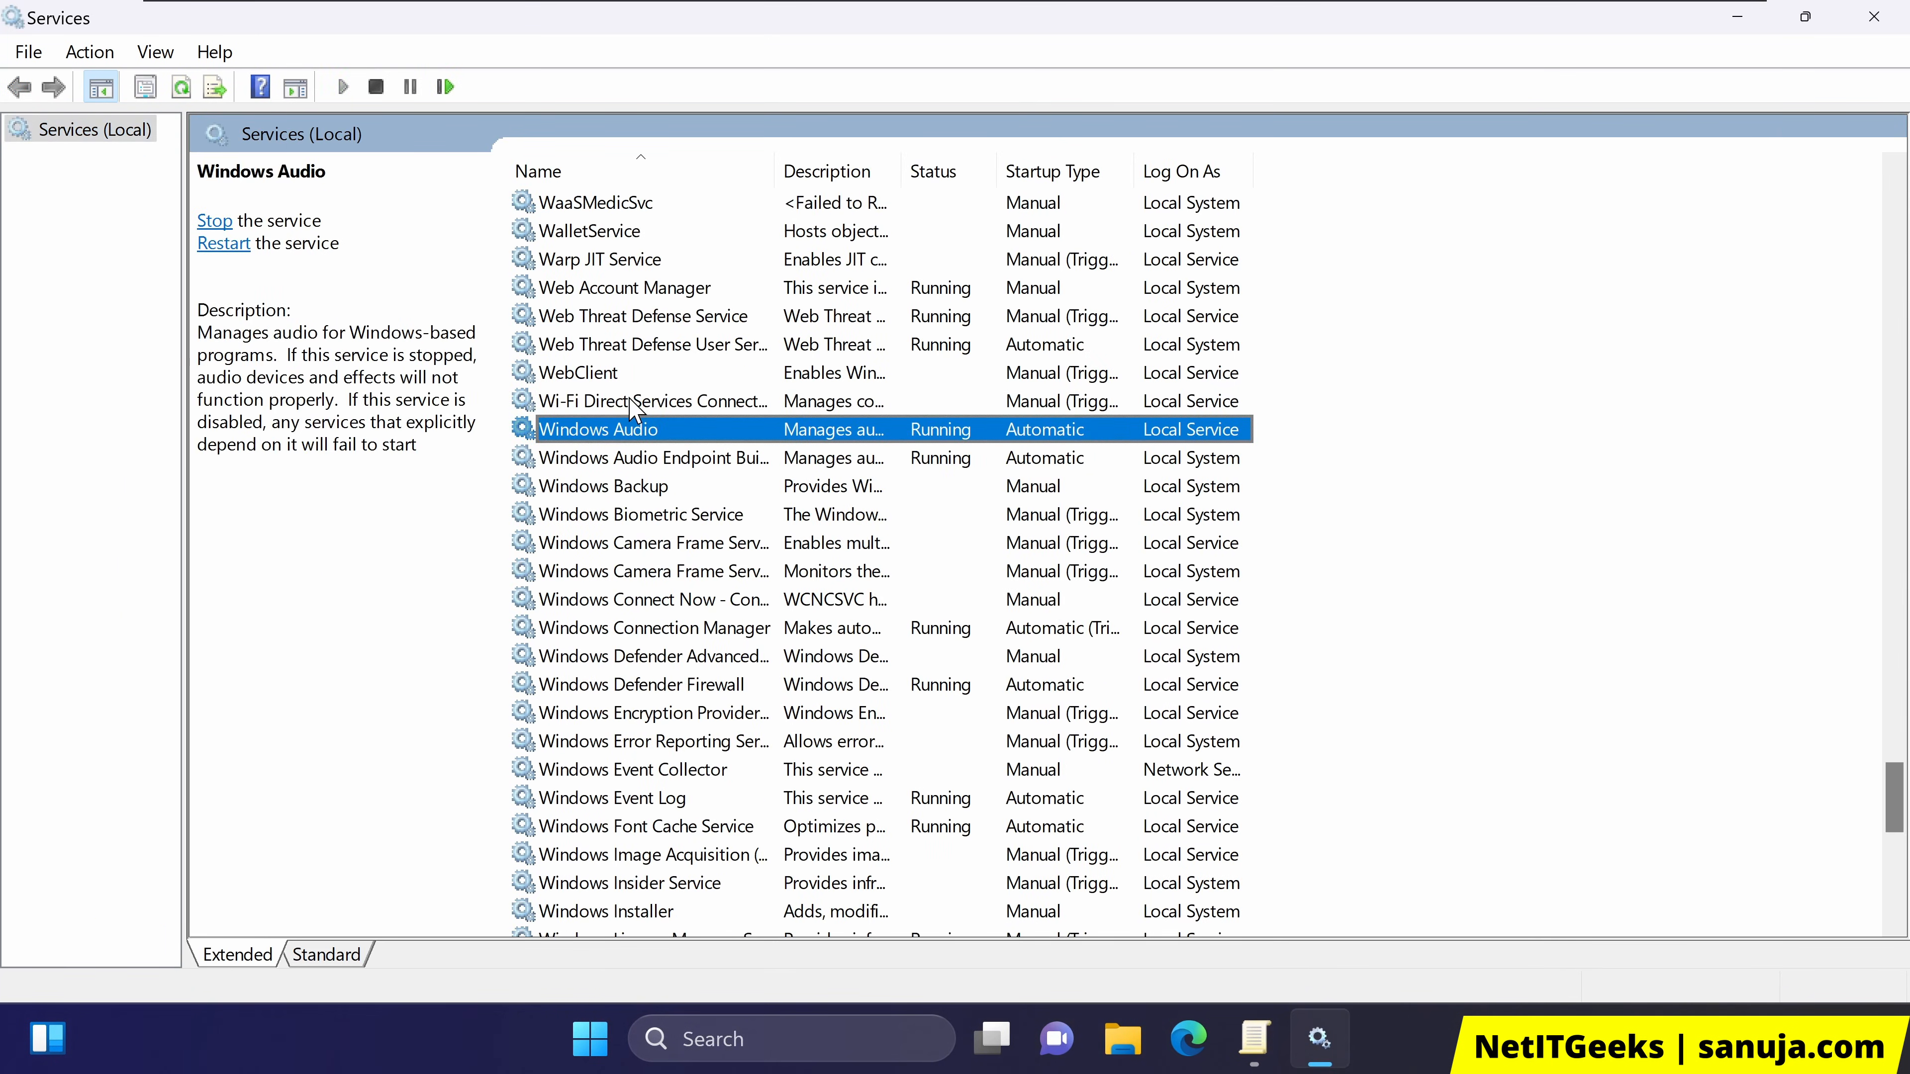
scroll(795, 600, down, 3)
scroll(795, 601, down, 7)
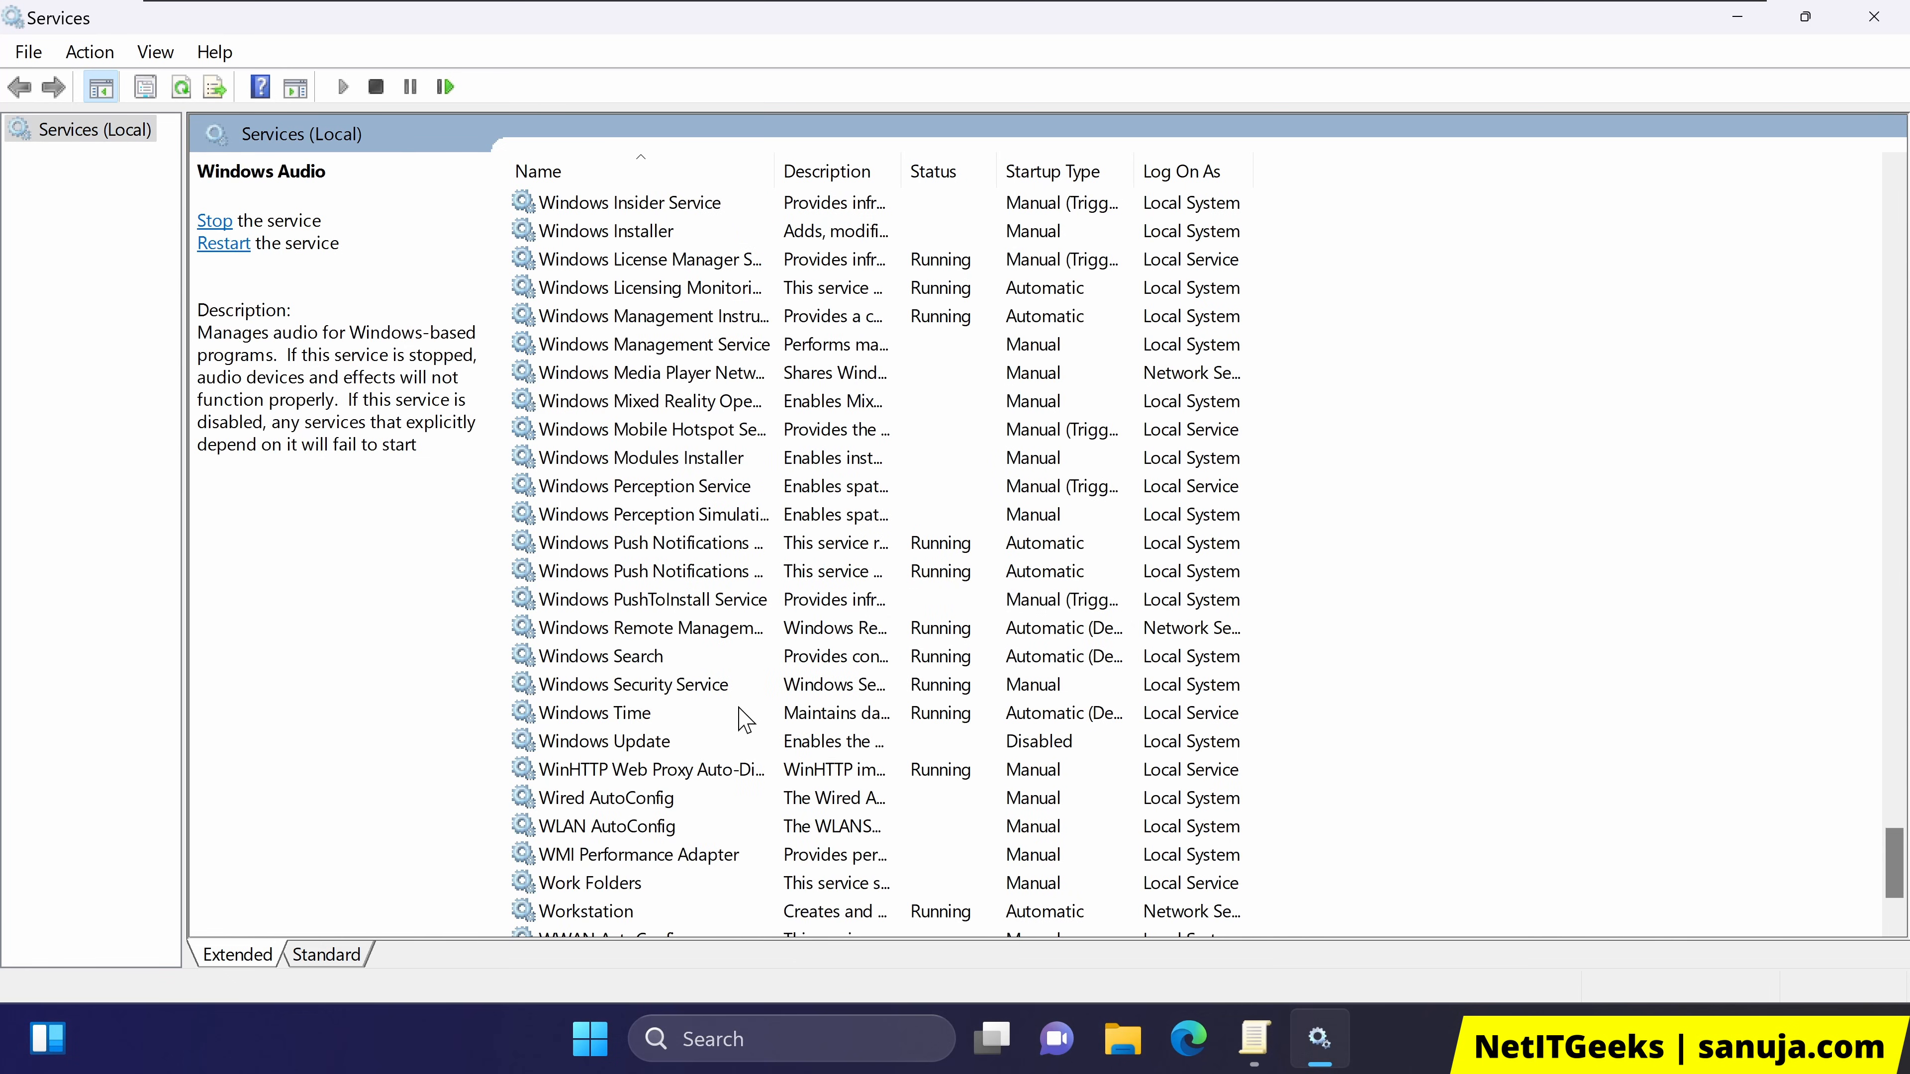
scroll(729, 760, up, 1)
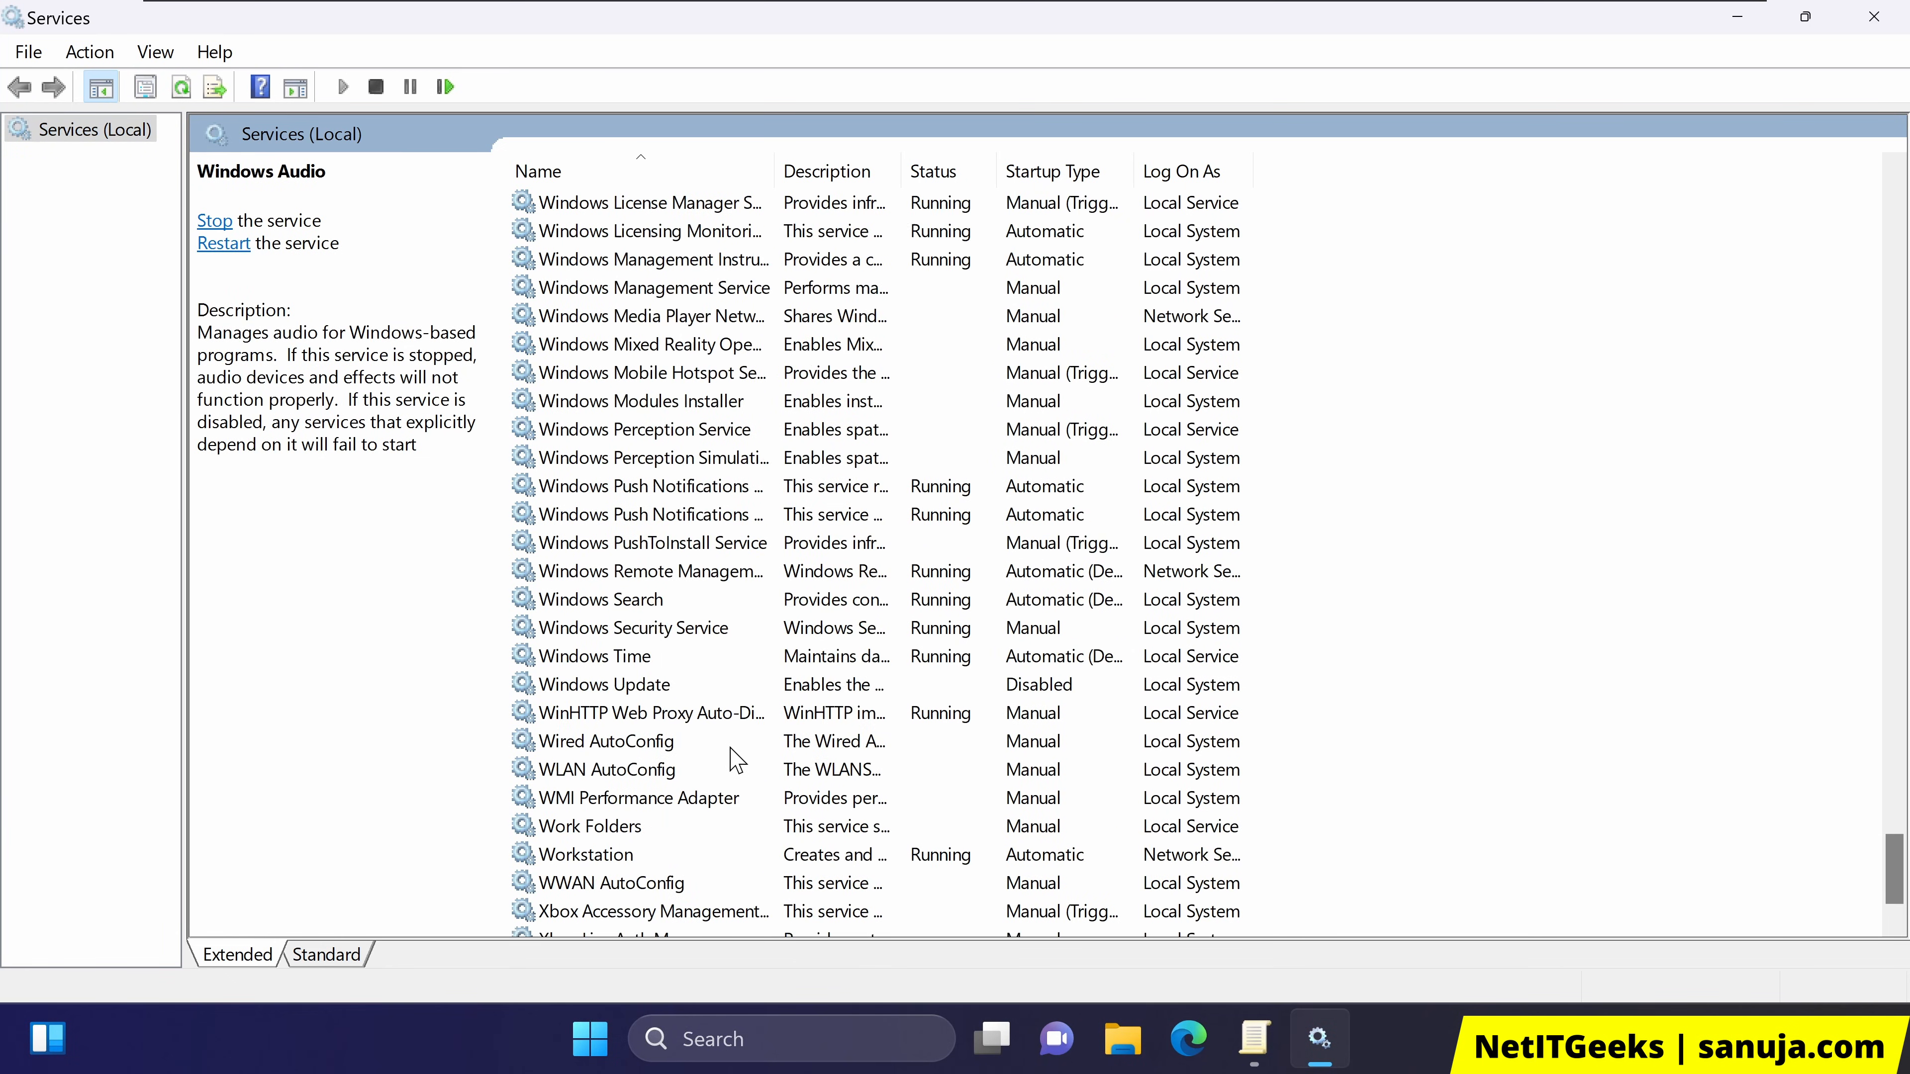
click(759, 684)
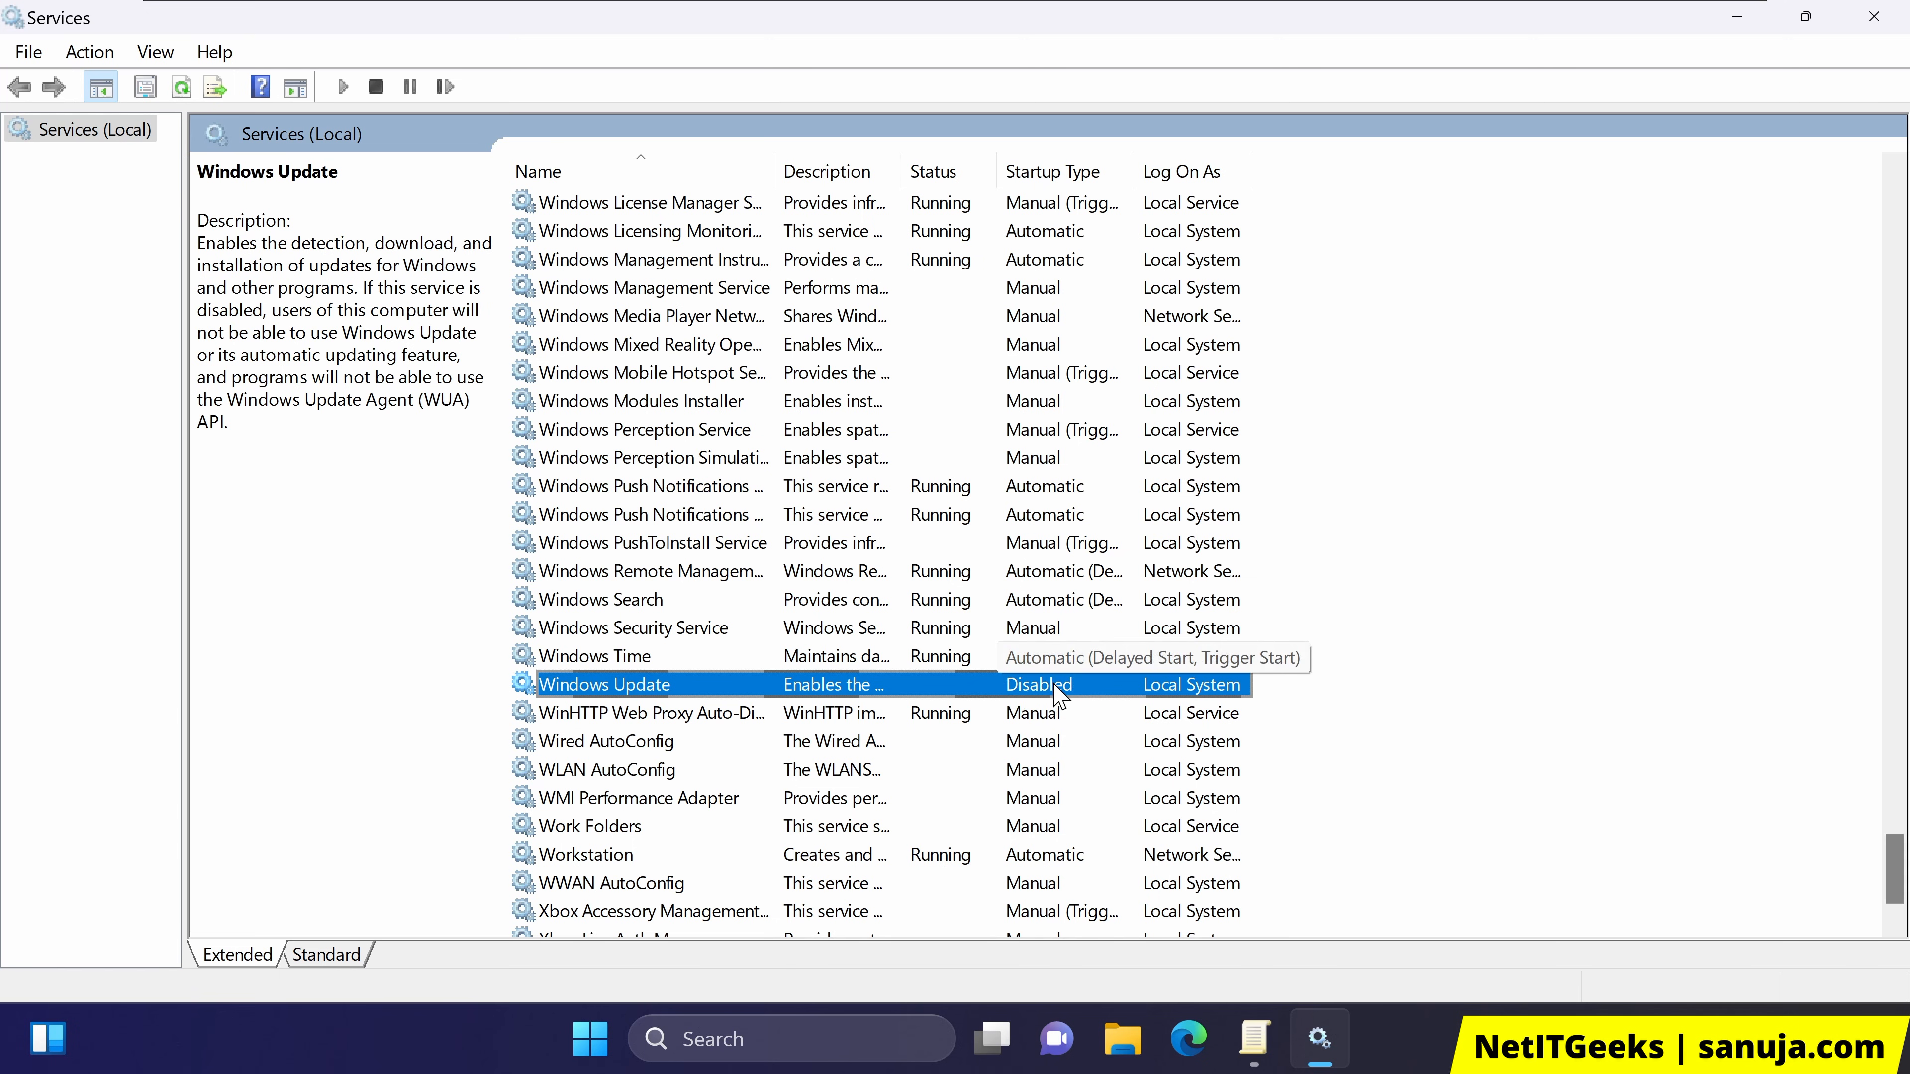
Restore the Services window to a smaller size and place it below the Configure Automatic Updates policy row, keeping the Windows Update service in view
click(1807, 18)
drag(1031, 119, 492, 117)
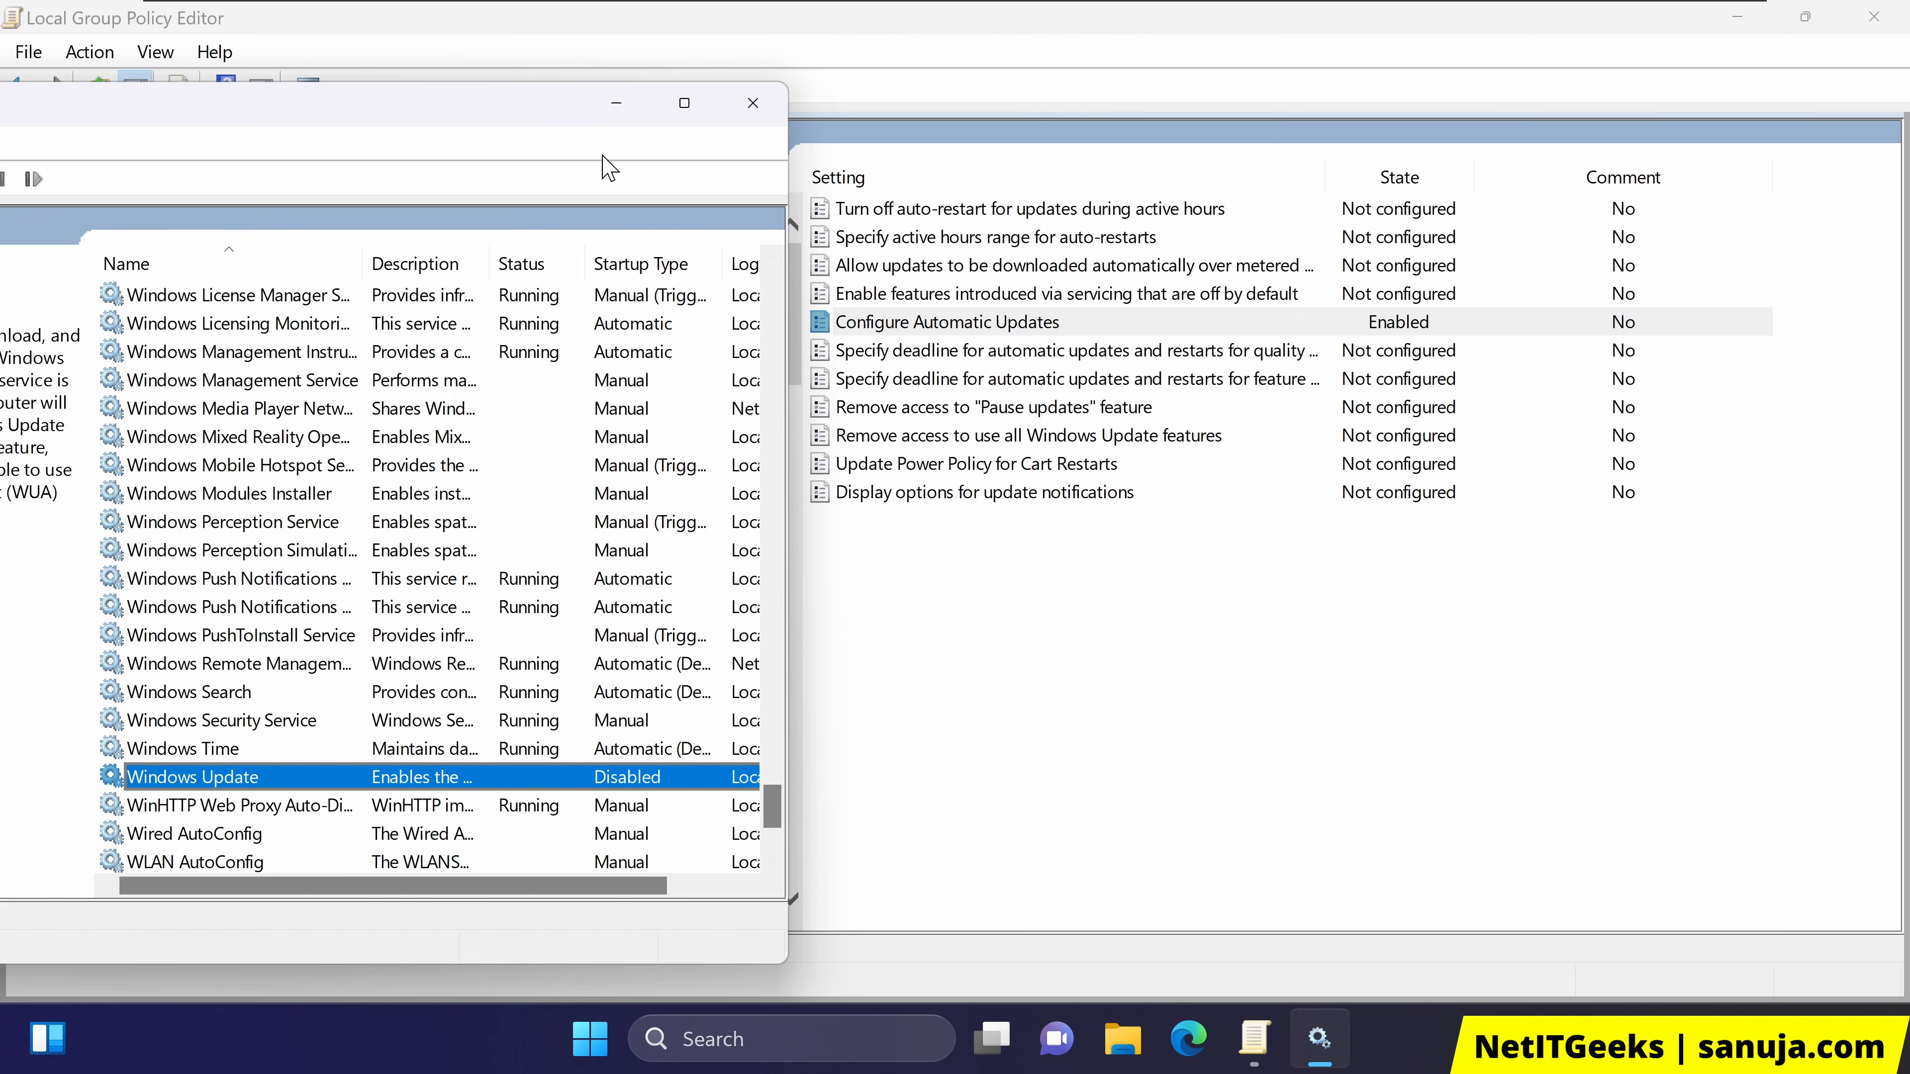
drag(511, 114, 1224, 388)
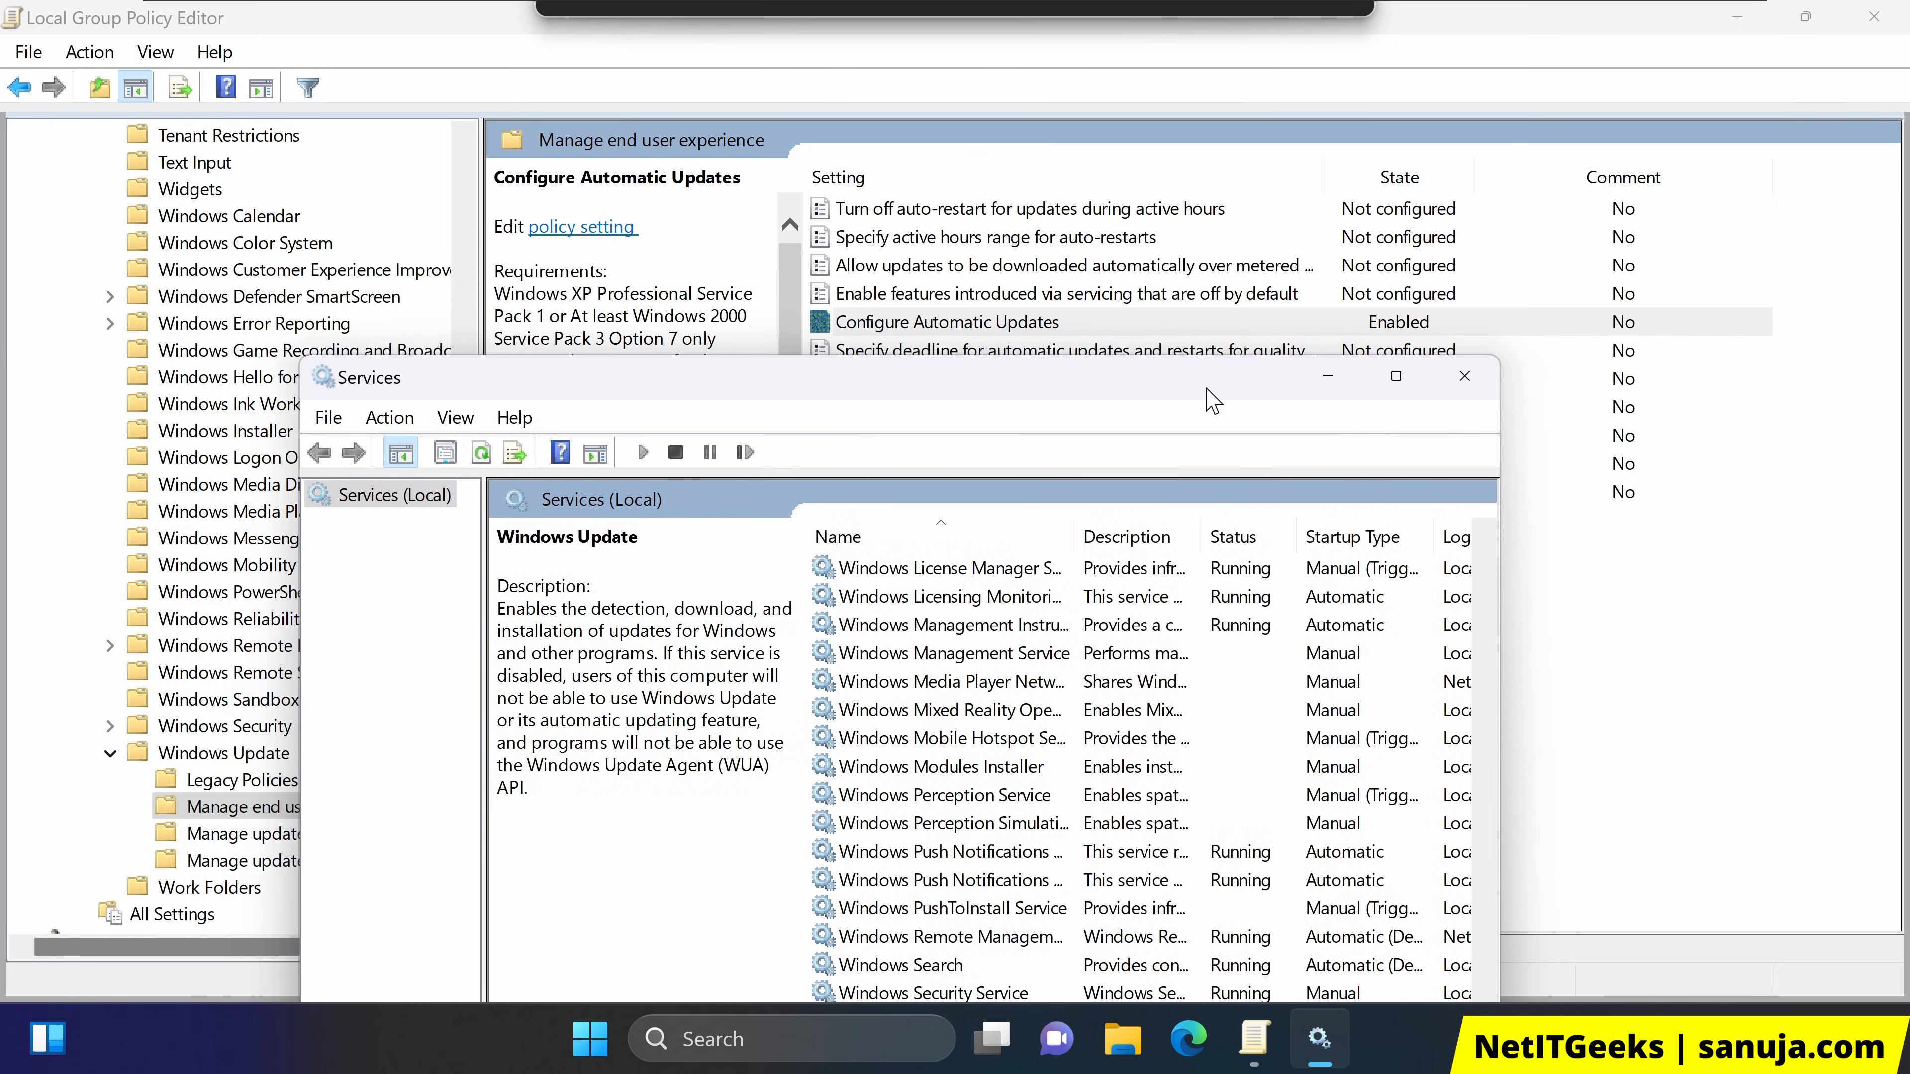
scroll(1015, 733, down, 3)
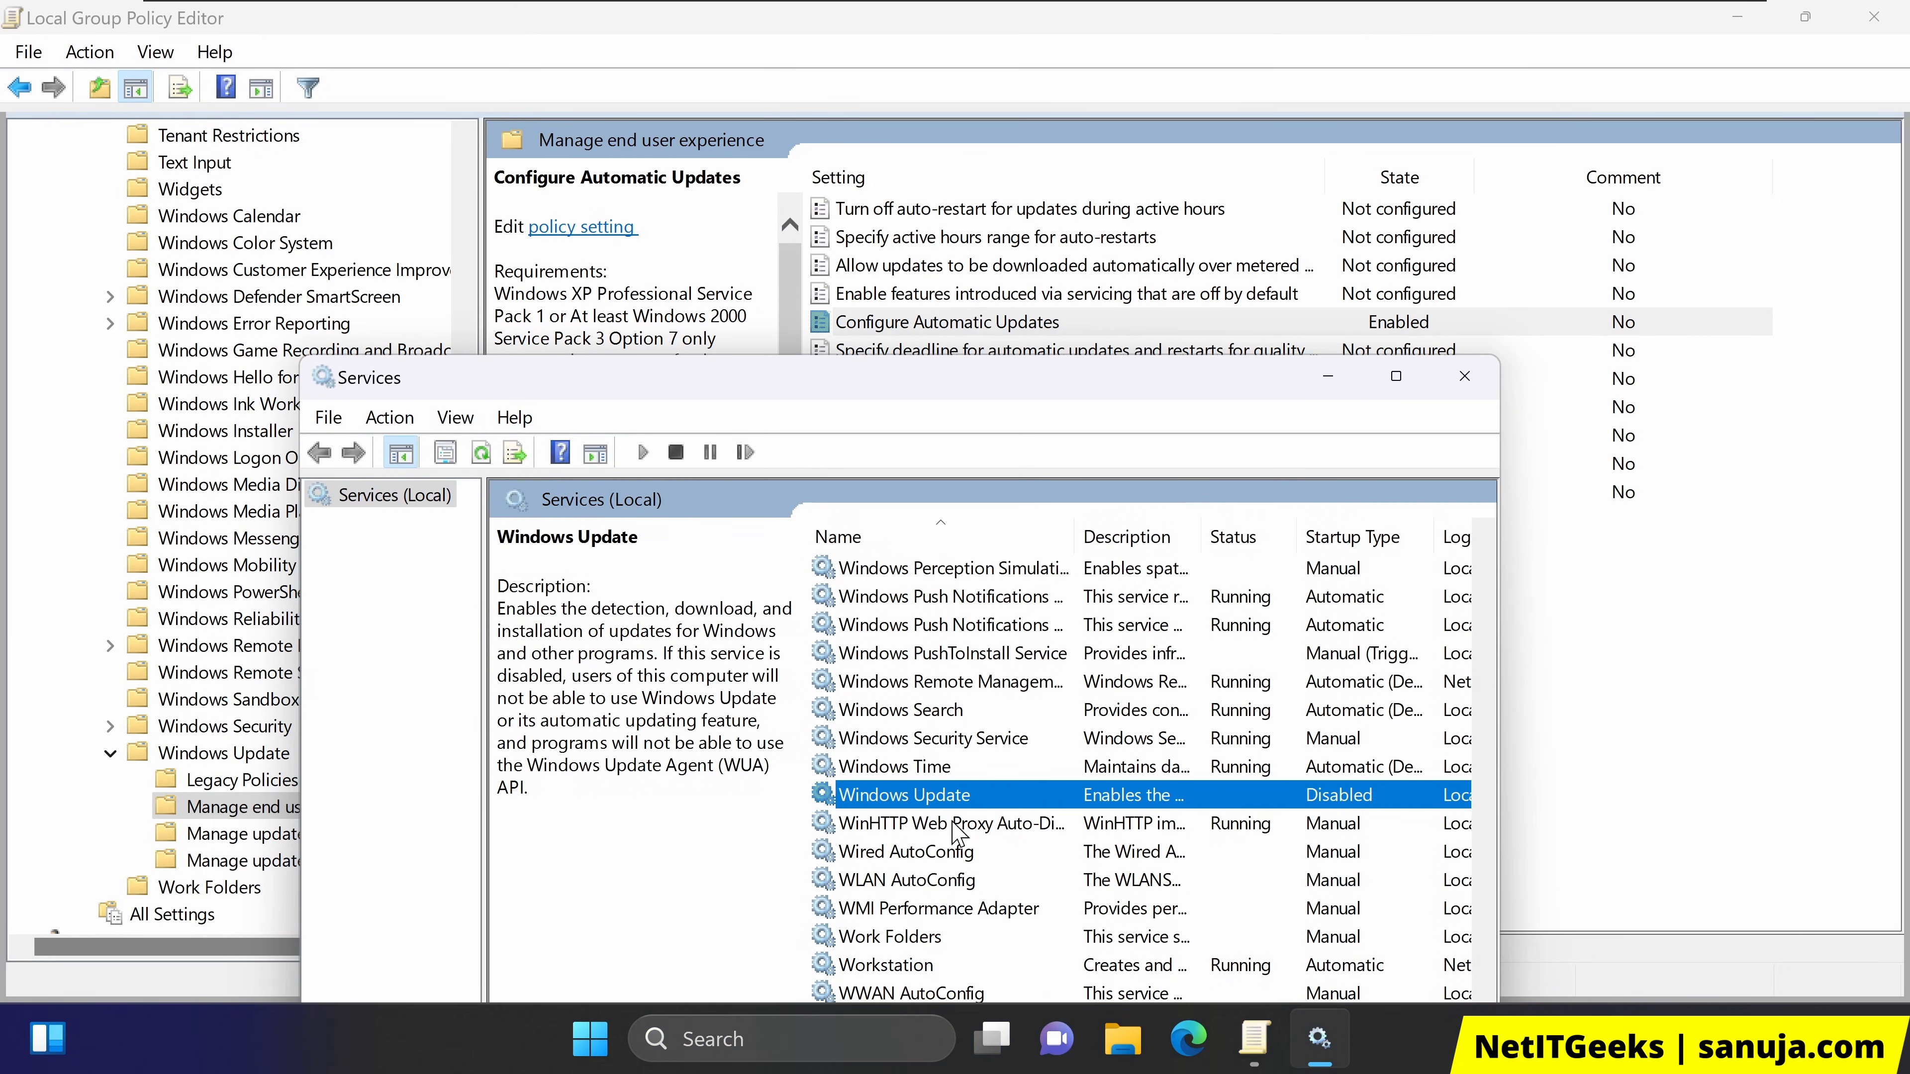